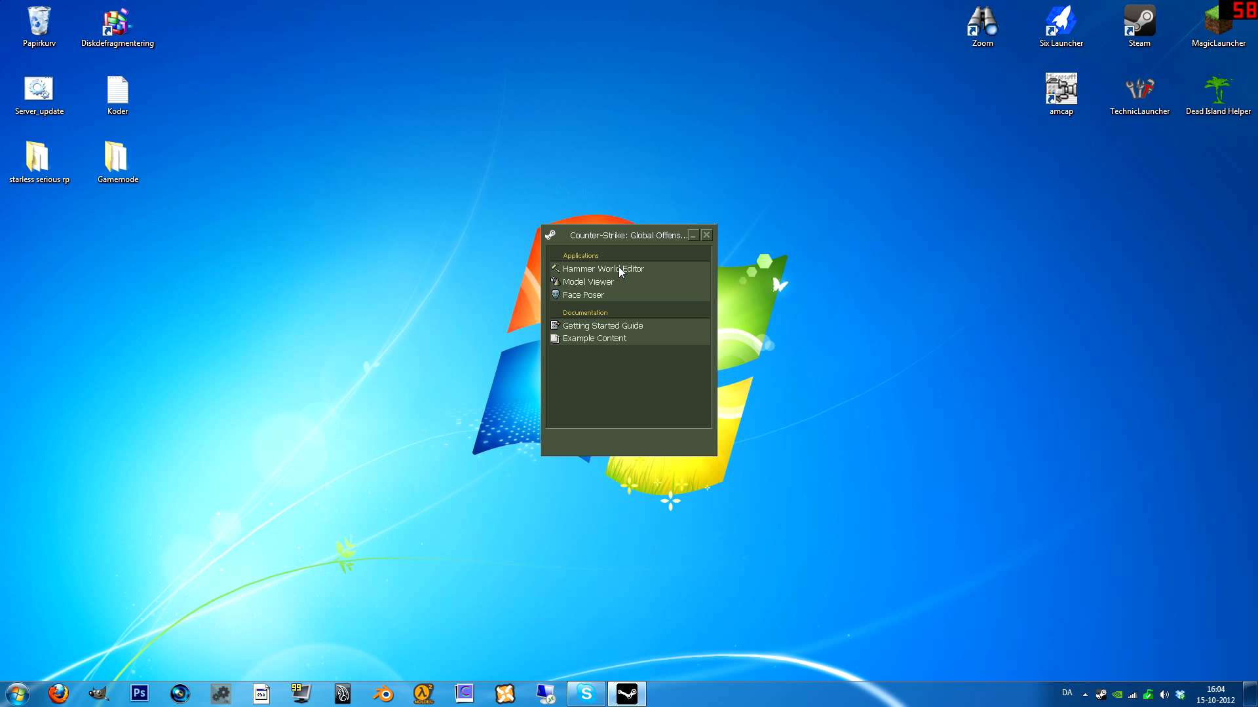
- Launch the Hammer World Editor from the Counter-Strike: Global Offensive SDK and create a new map
double_click(620, 270)
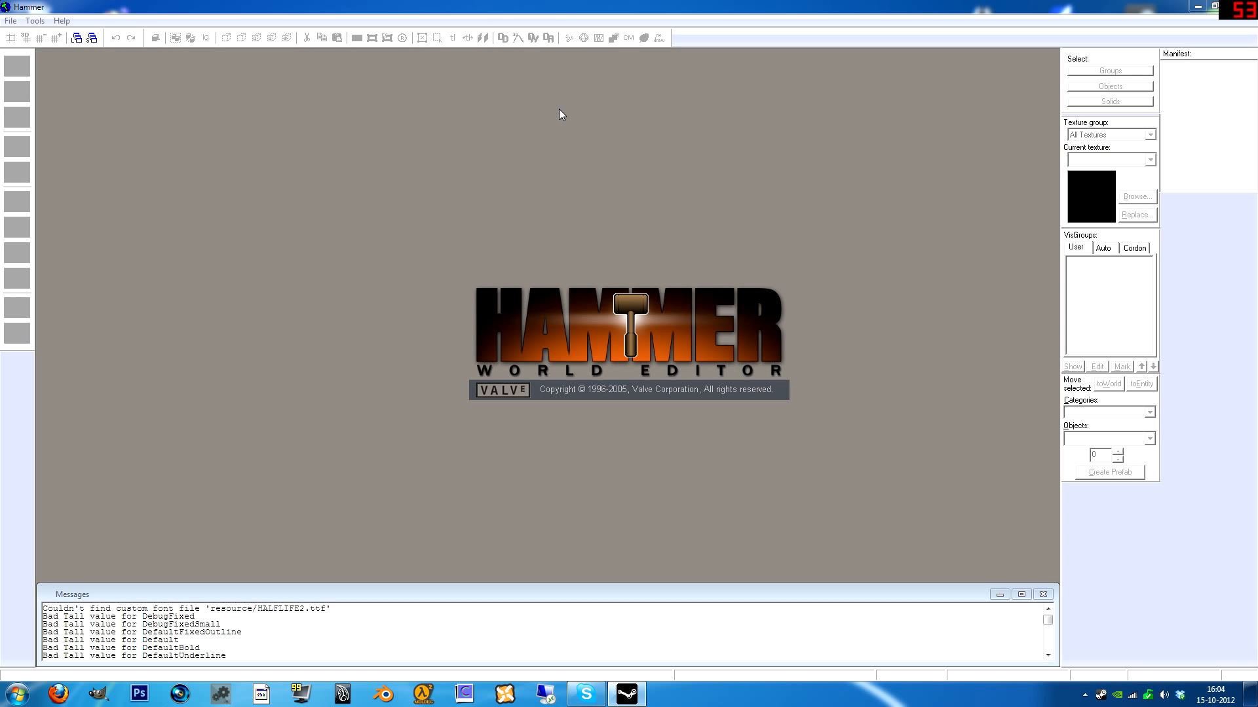
right_click(1100, 695)
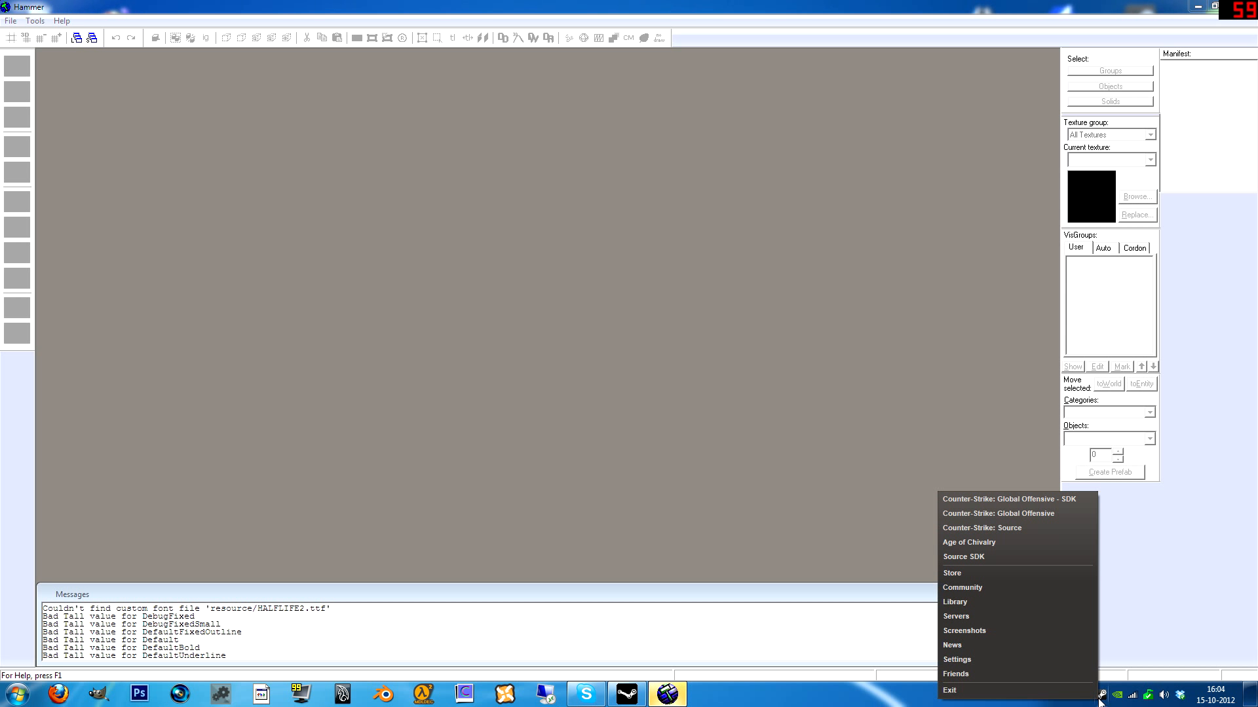
left_click(945, 2)
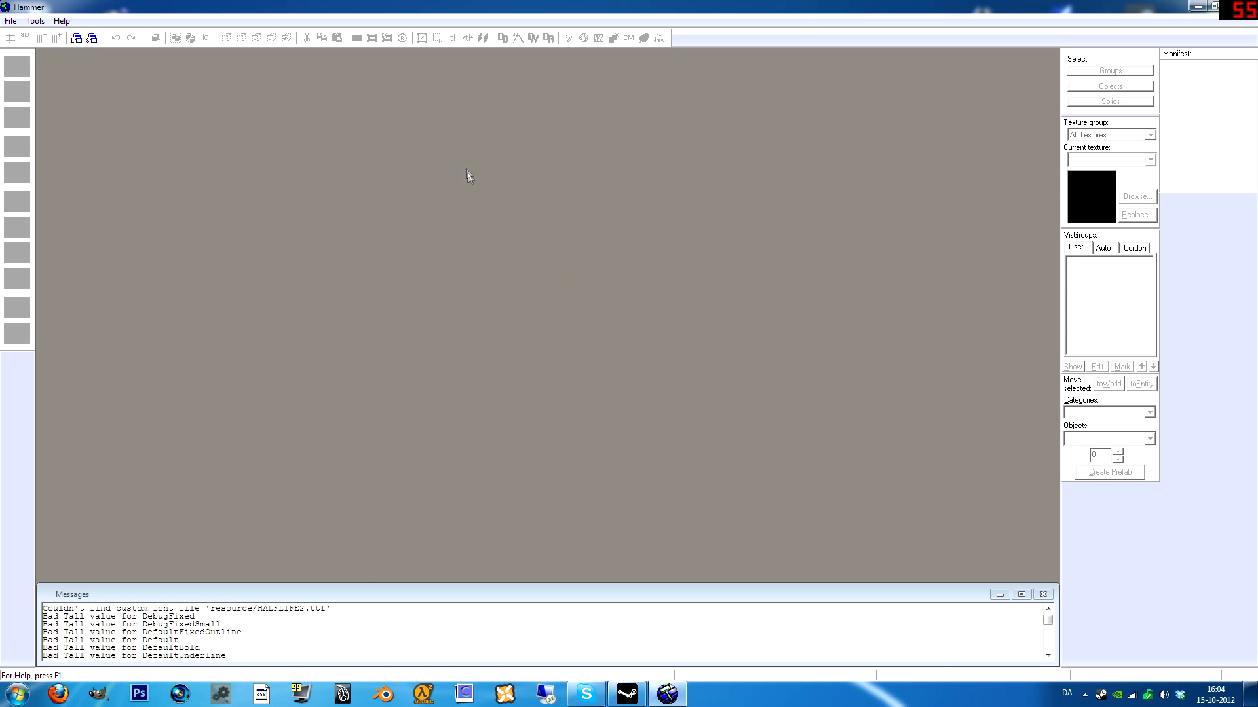
left_click(11, 21)
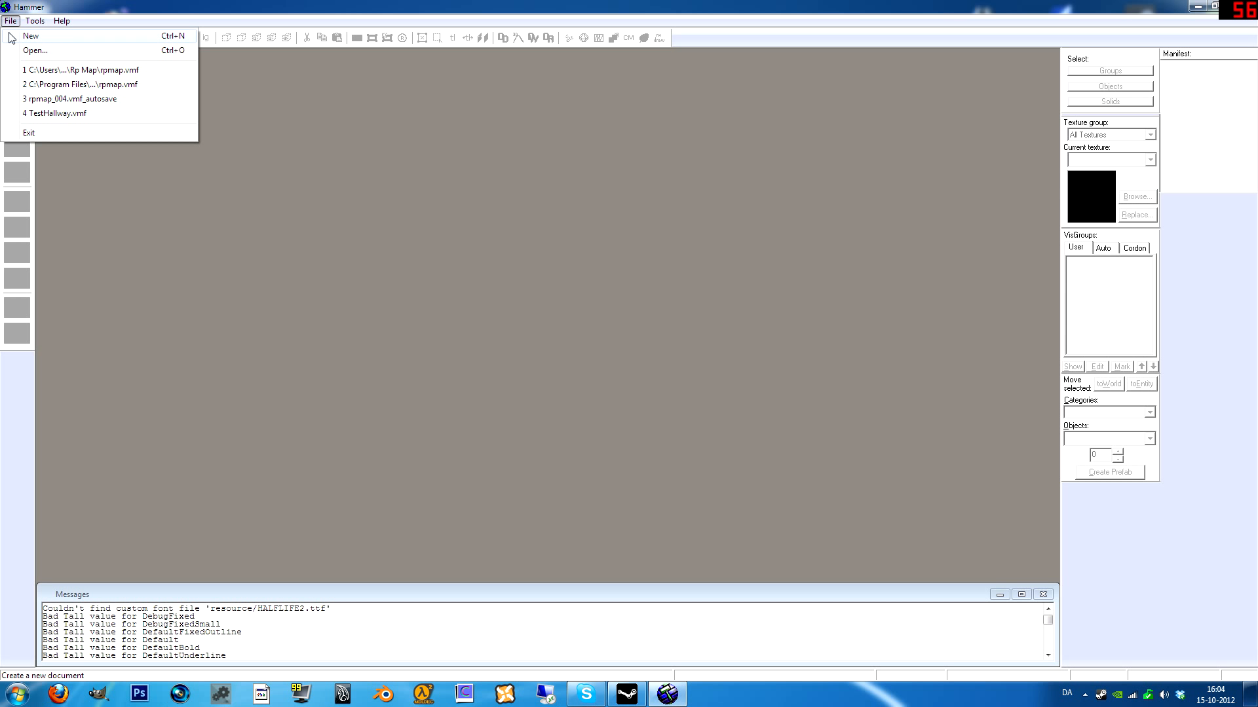
left_click(69, 36)
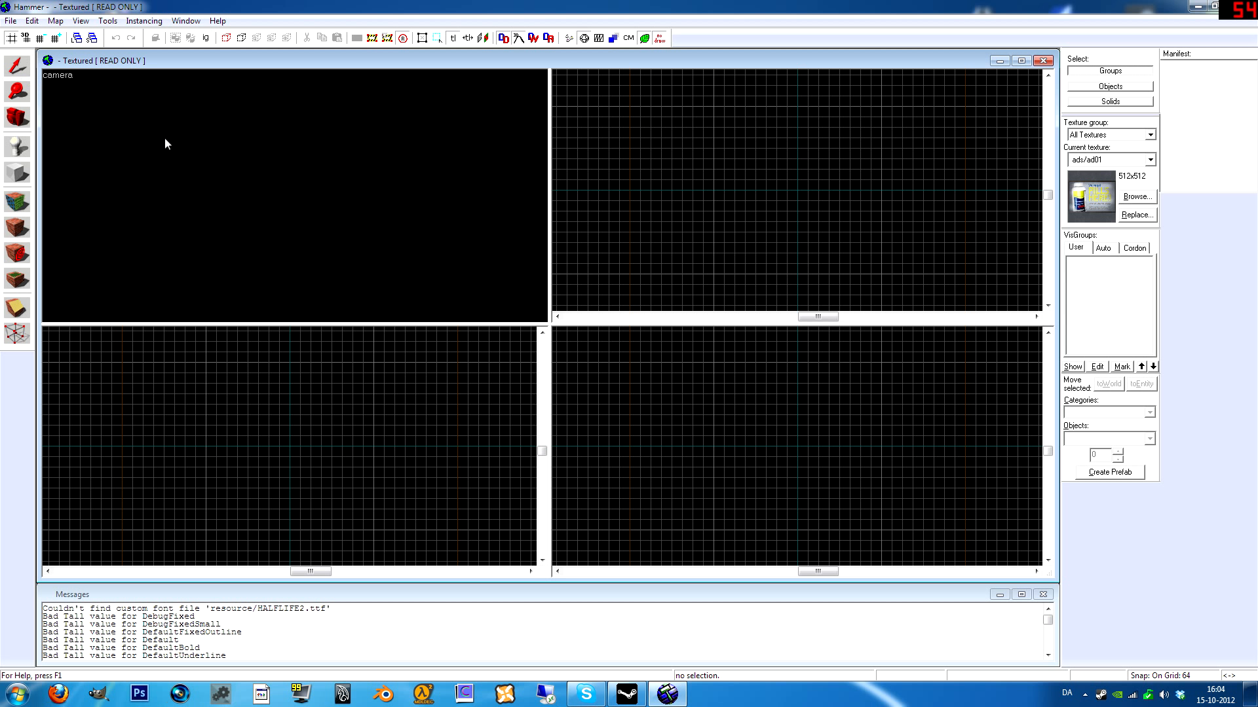
- Draw a selection box about 1024 by 1024 units around the origin in the top view and clear it
left_click(17, 73)
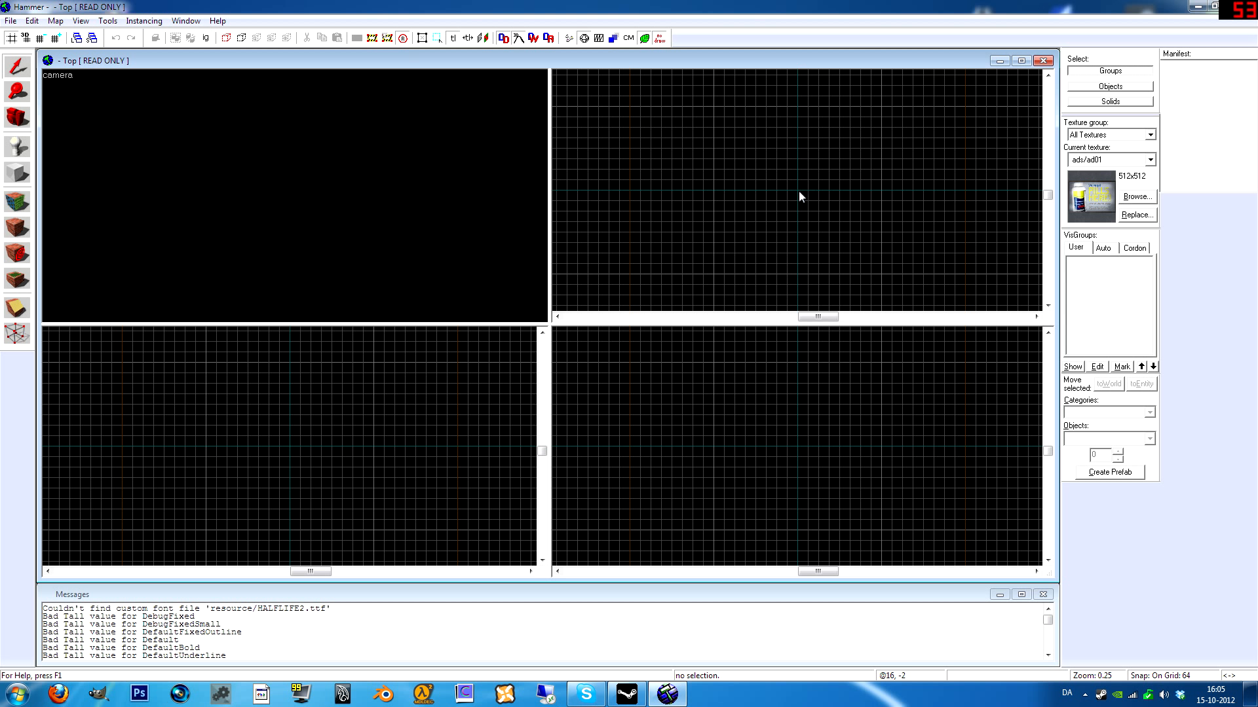
left_click_drag(714, 105, 882, 268)
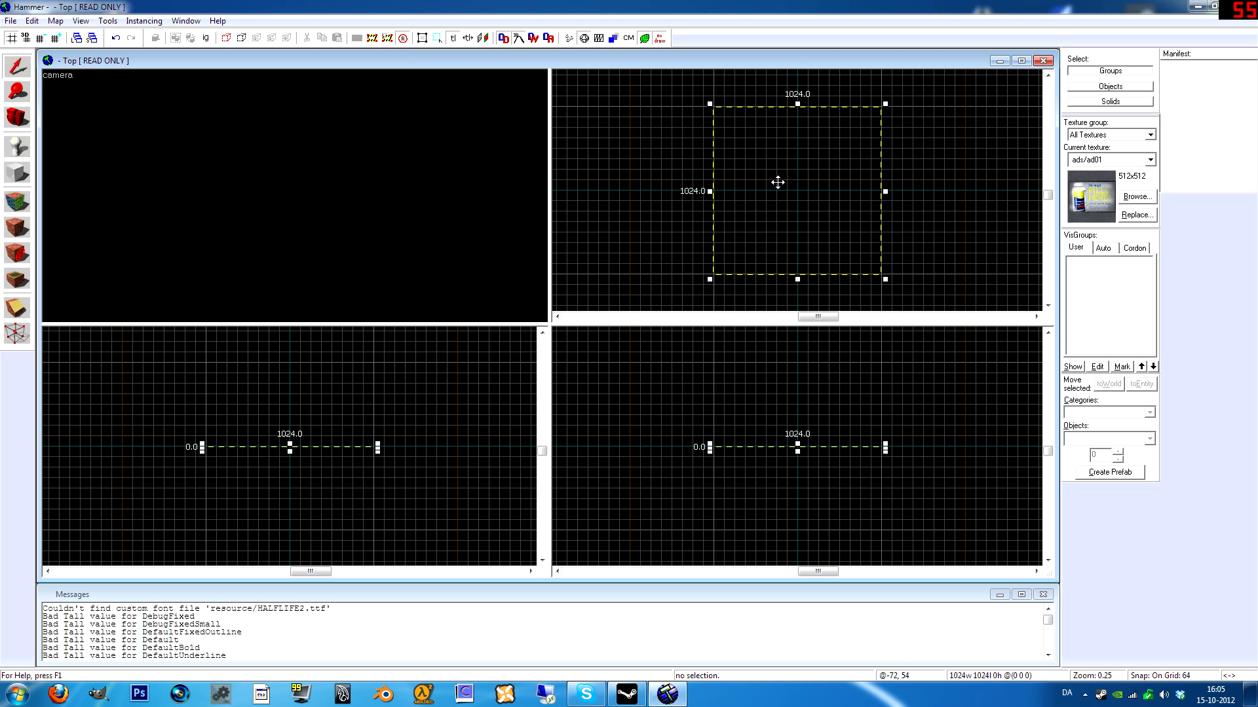
left_click(287, 462)
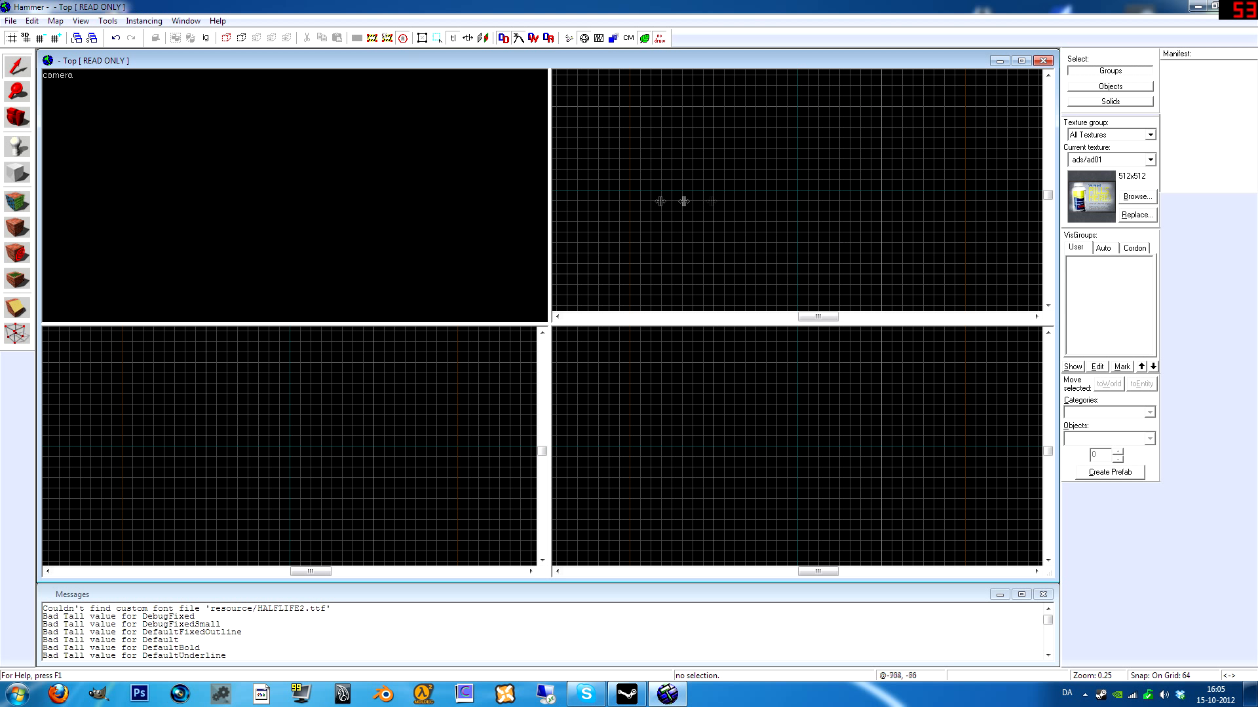
- Try zooming the top view in and out, both with the Magnify tool and with the Selection tool active
left_click(17, 92)
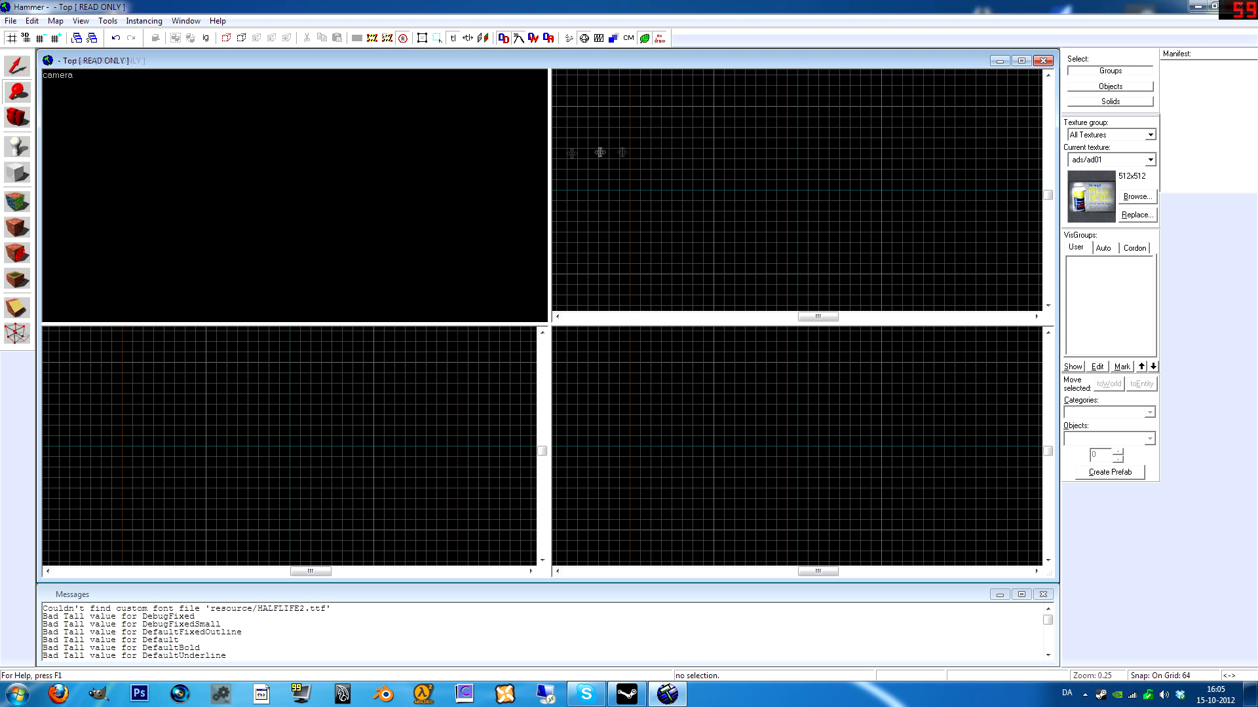
left_click(795, 233)
right_click(796, 197)
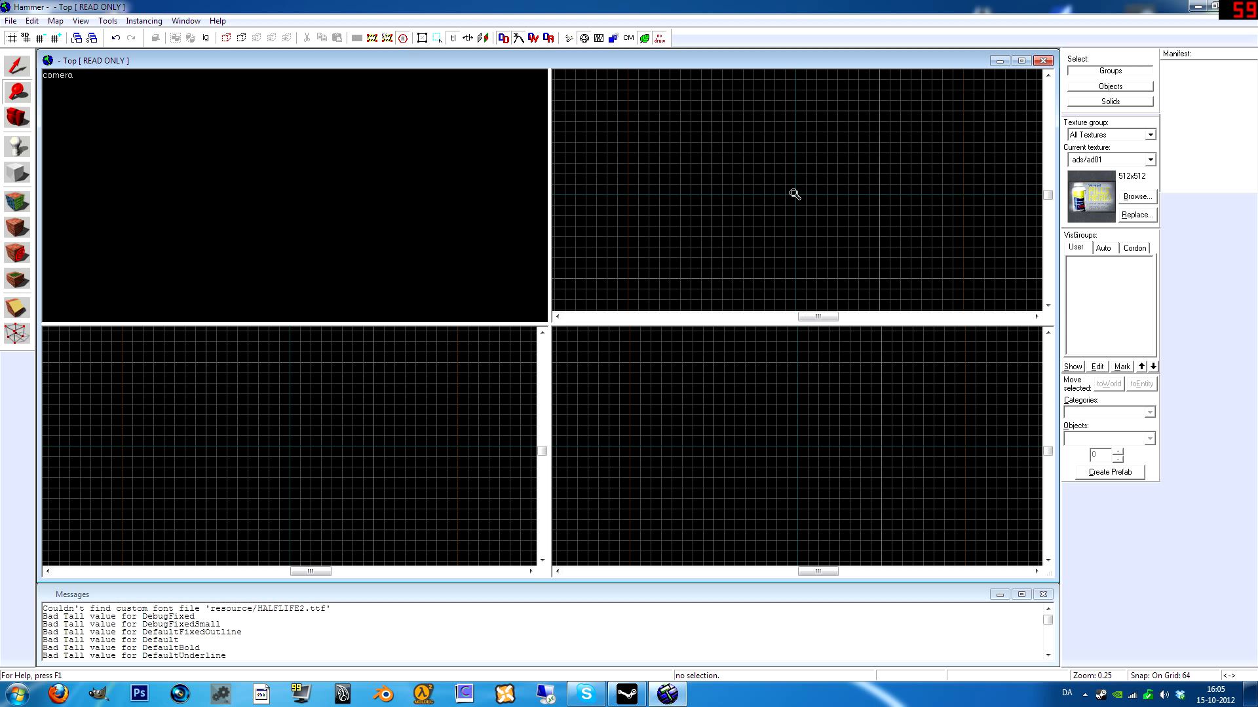
left_click(797, 195)
right_click(797, 197)
right_click(795, 198)
left_click(796, 196)
left_click(796, 196)
right_click(797, 196)
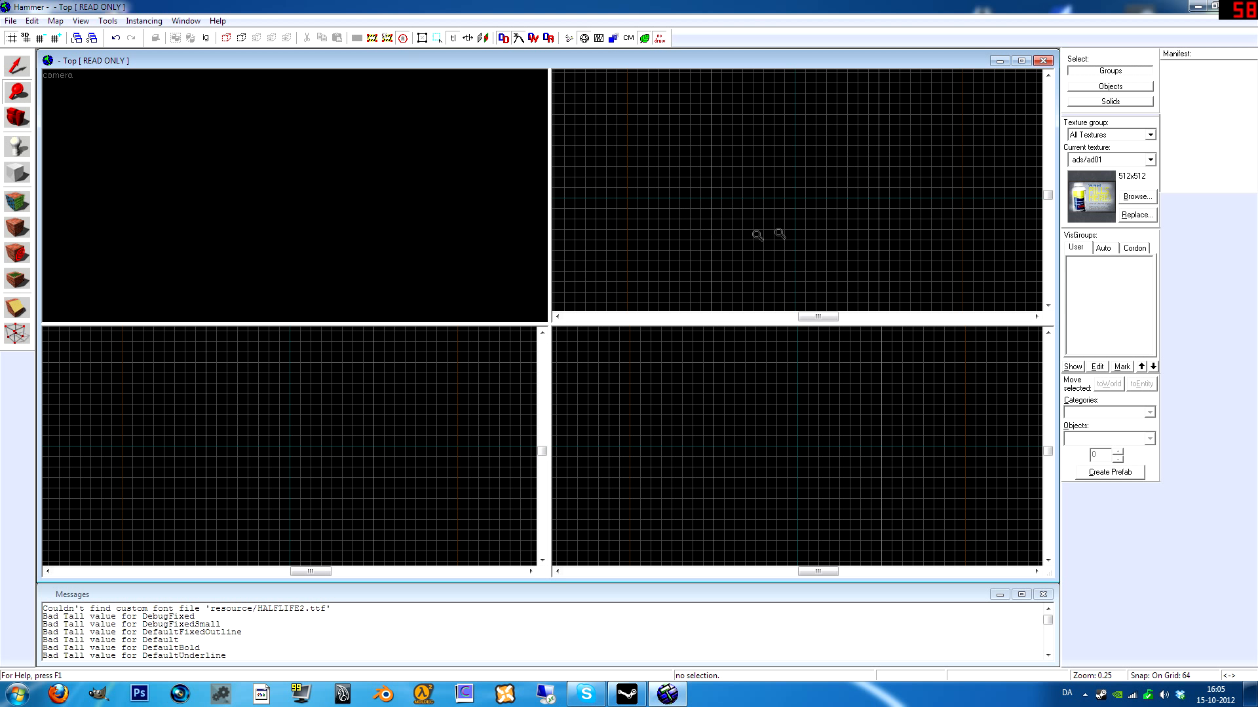
left_click(9, 63)
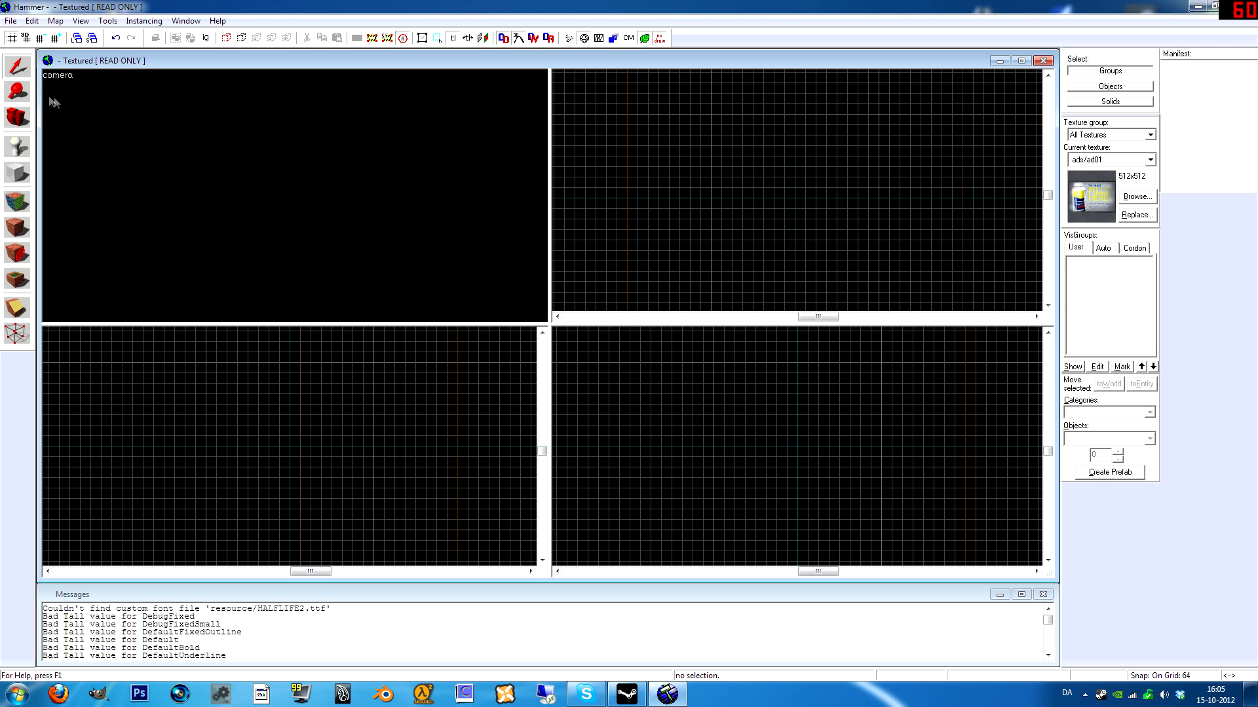
scroll(804, 194, "up", 2)
scroll(800, 195, "down", 3)
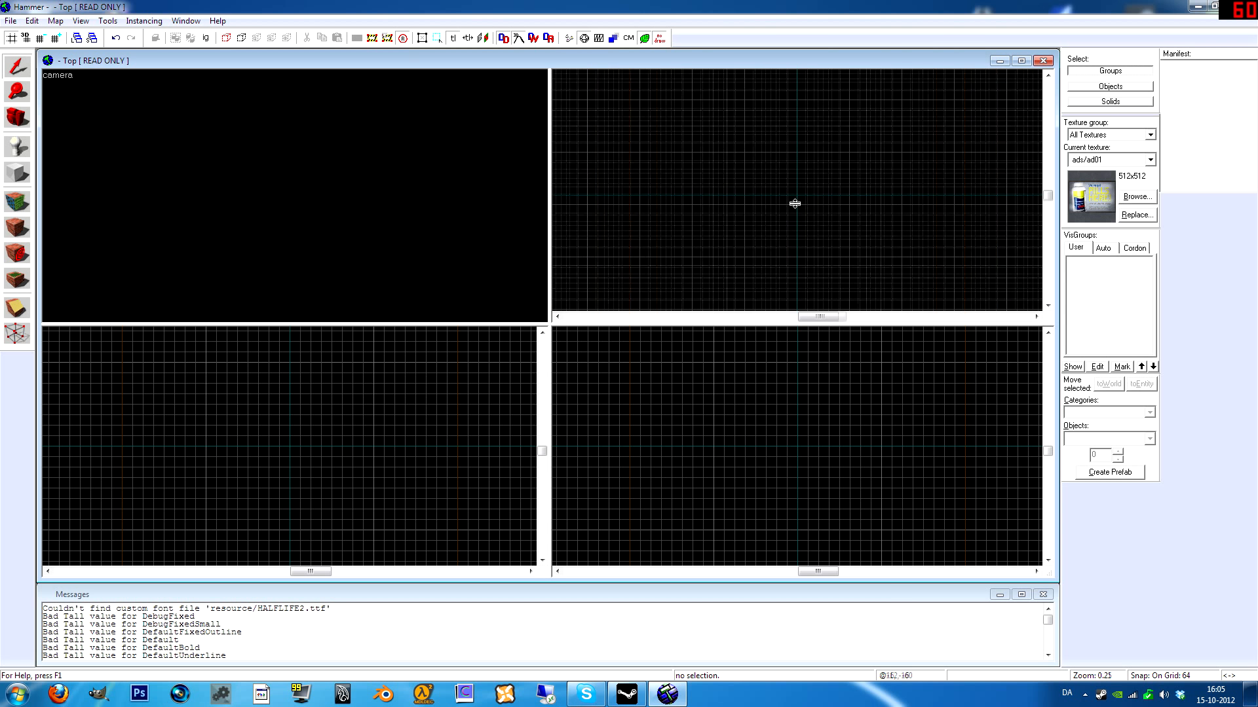
scroll(795, 197, "up", 15)
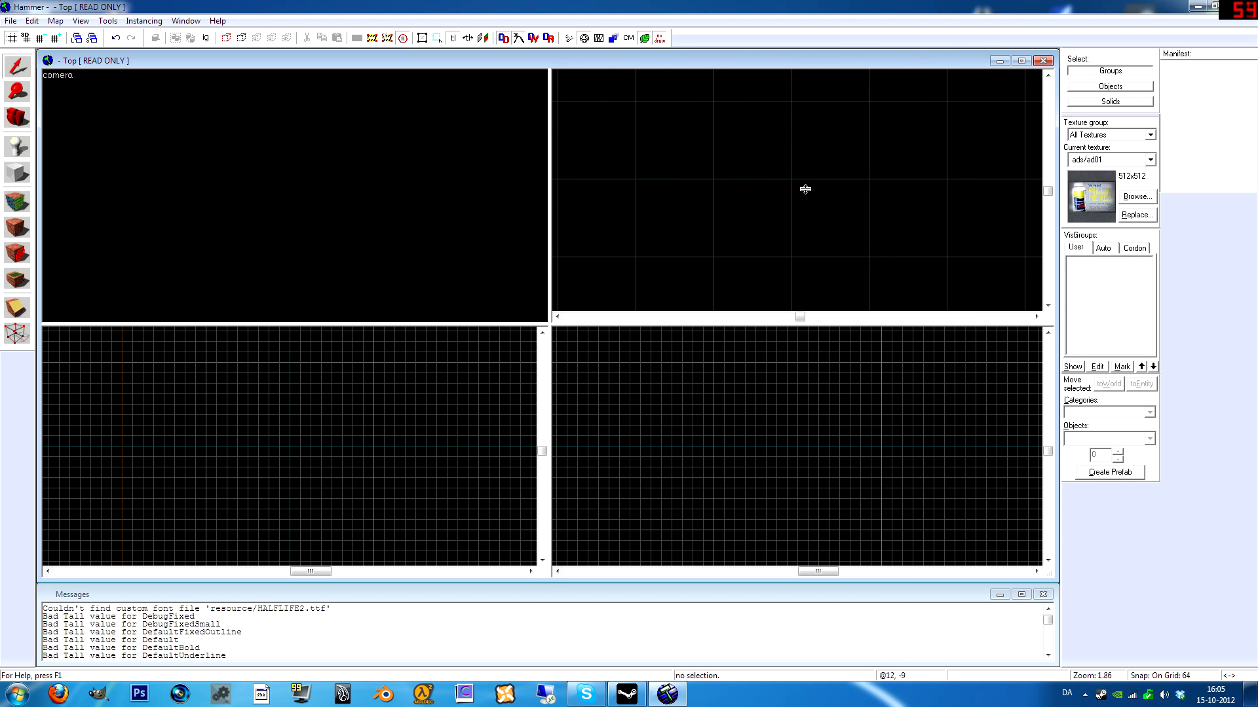
scroll(786, 170, "down", 15)
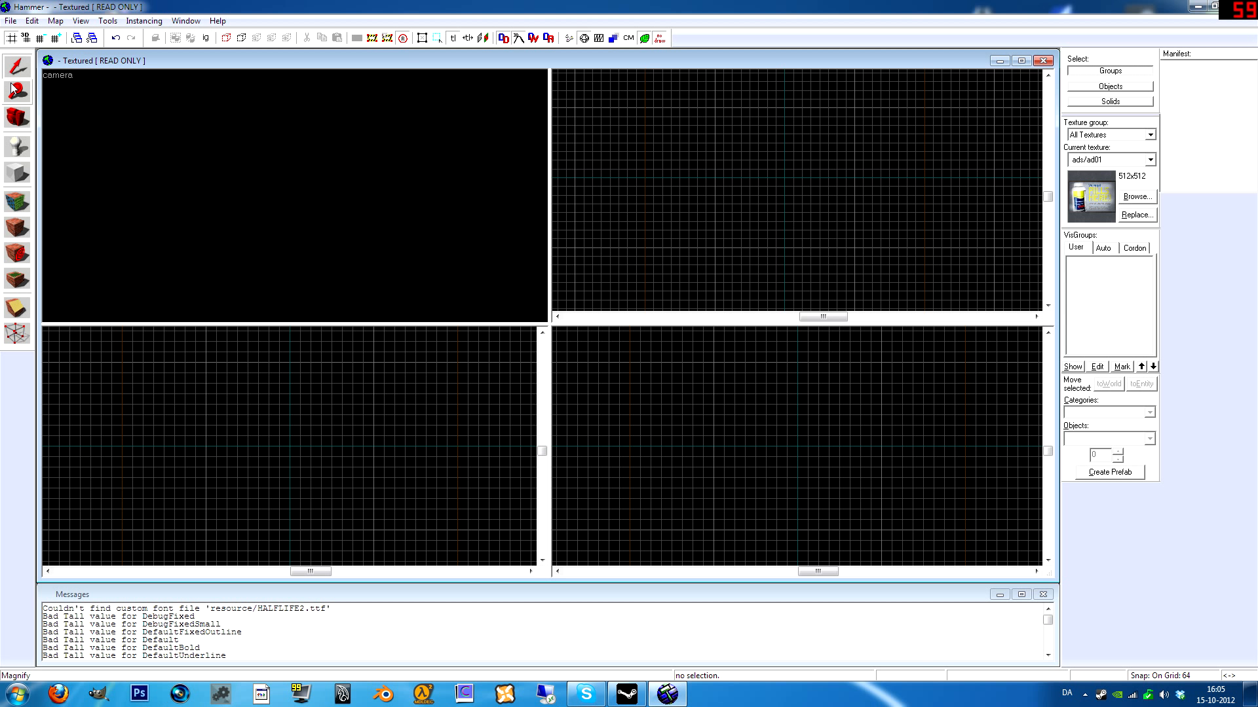
- Create a primitive block 1024 by 1024 units and 64 units high, centred on the origin in the top view
left_click(15, 118)
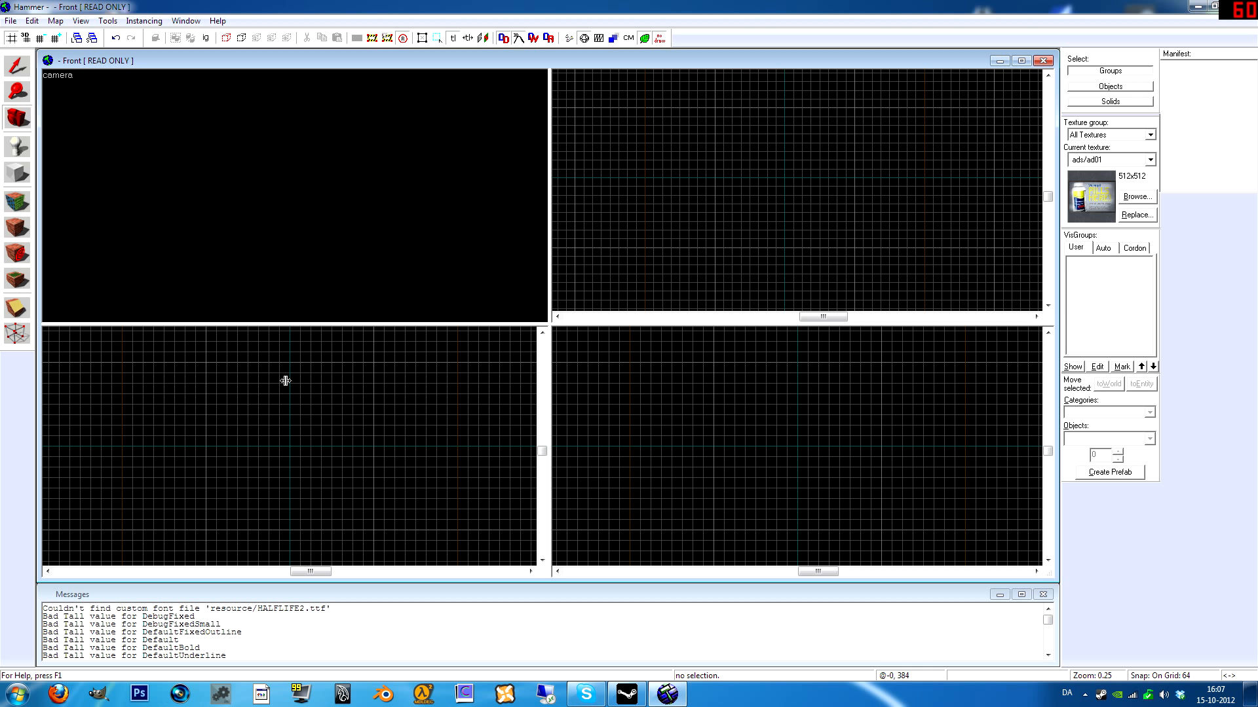
left_click(18, 176)
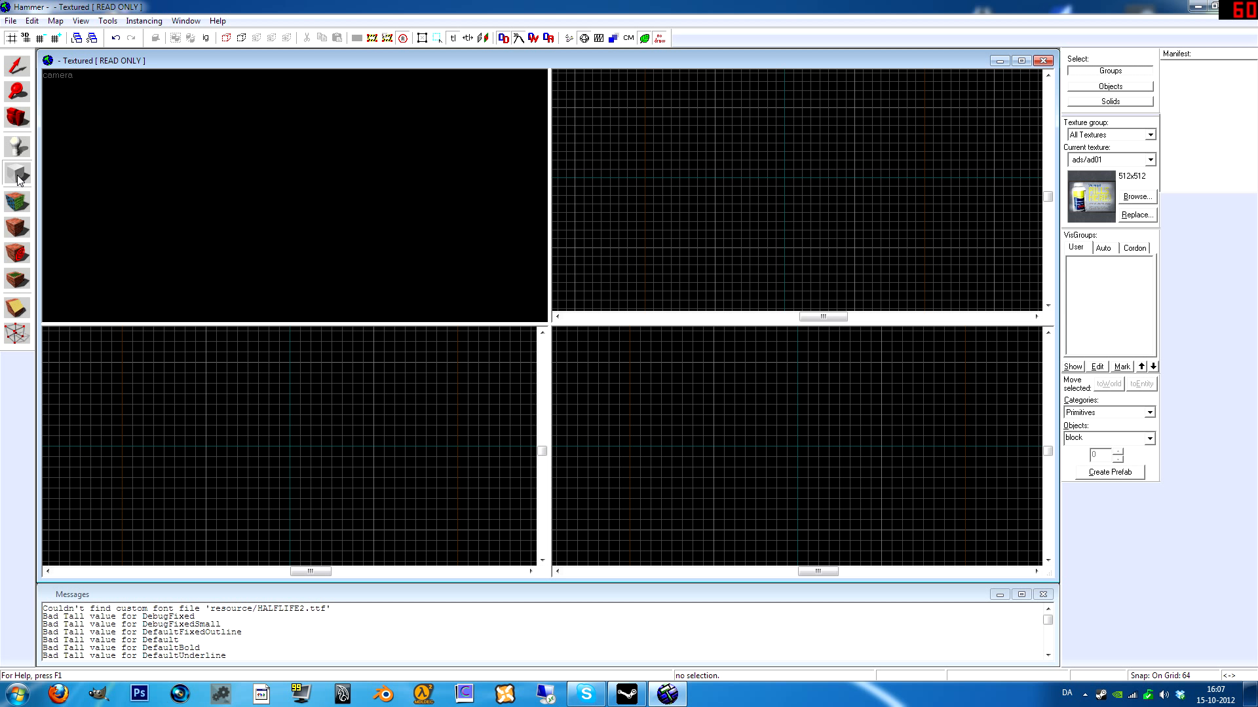
scroll(715, 141, "down", 1)
scroll(716, 141, "up", 1)
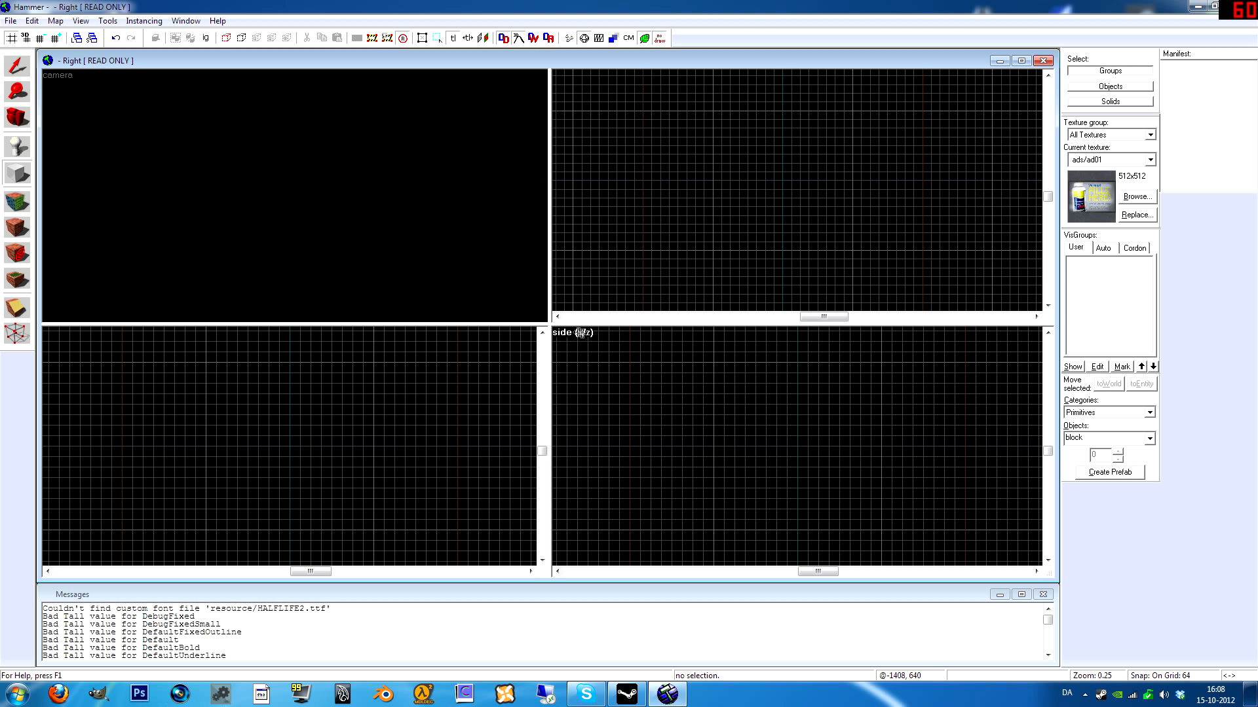
left_click_drag(712, 111, 852, 252)
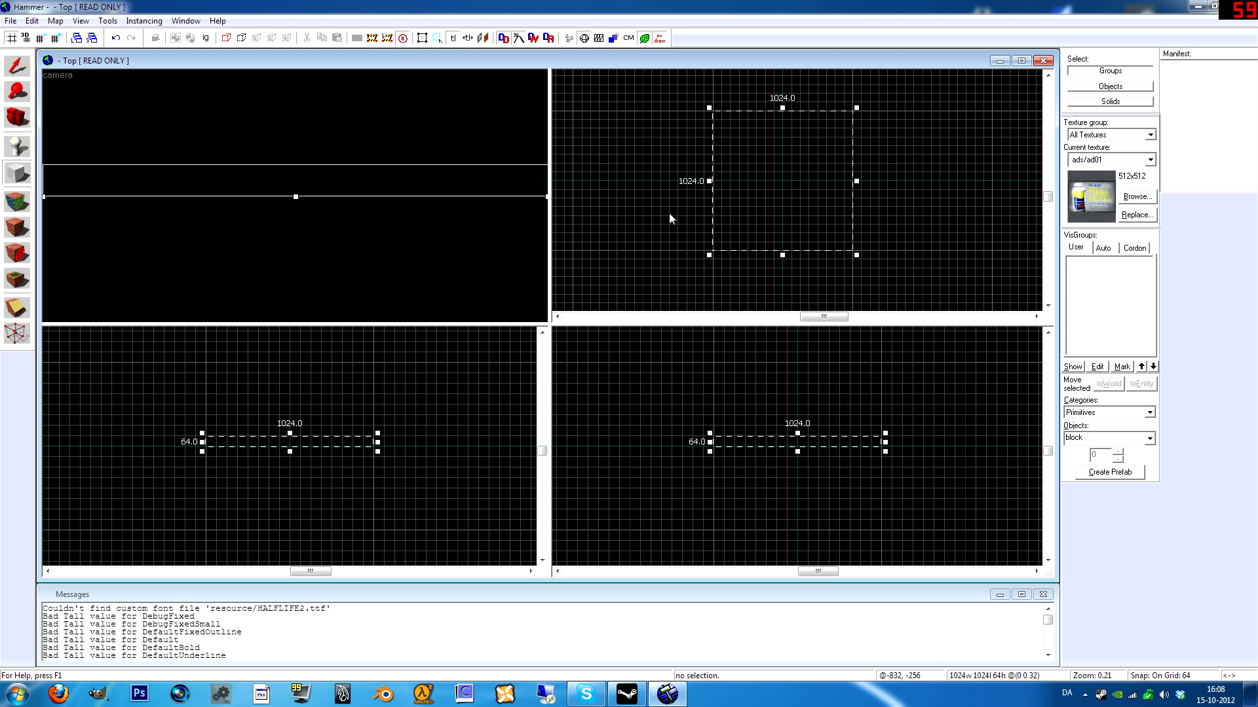
key("Return")
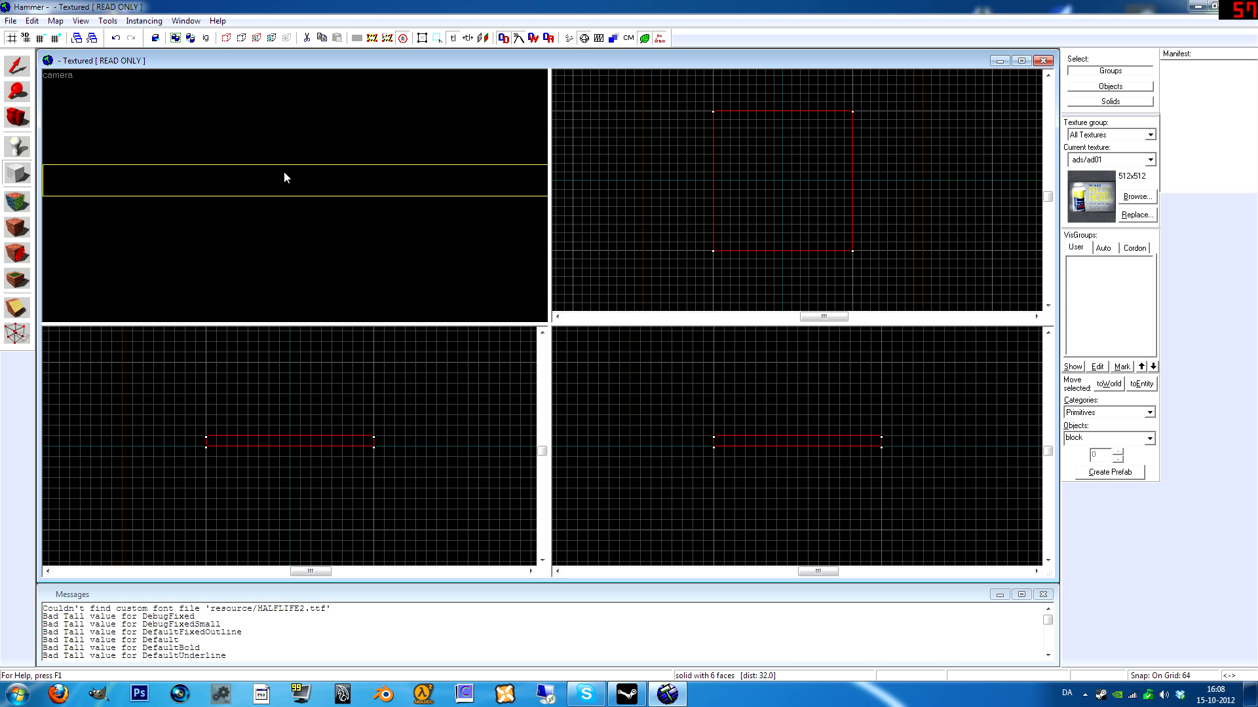
- Set the camera viewport to 3D Textured and fly around the block to examine it from several sides and close up
left_click(66, 76)
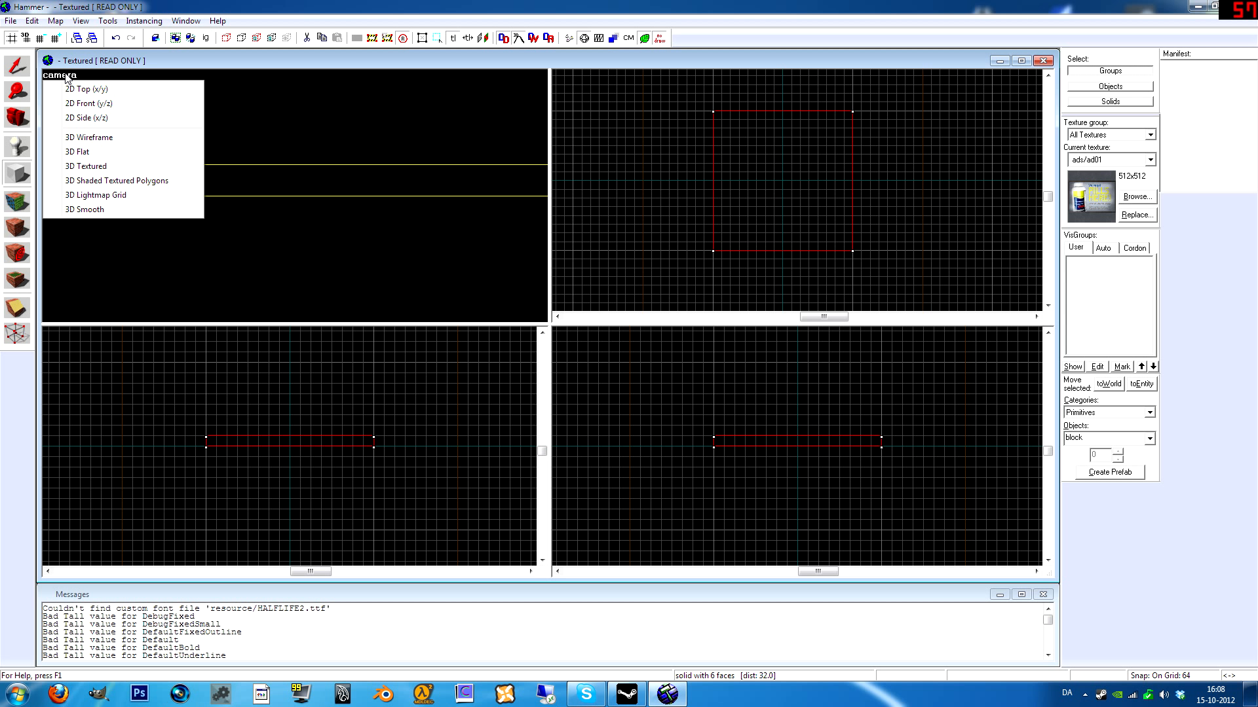
left_click(125, 168)
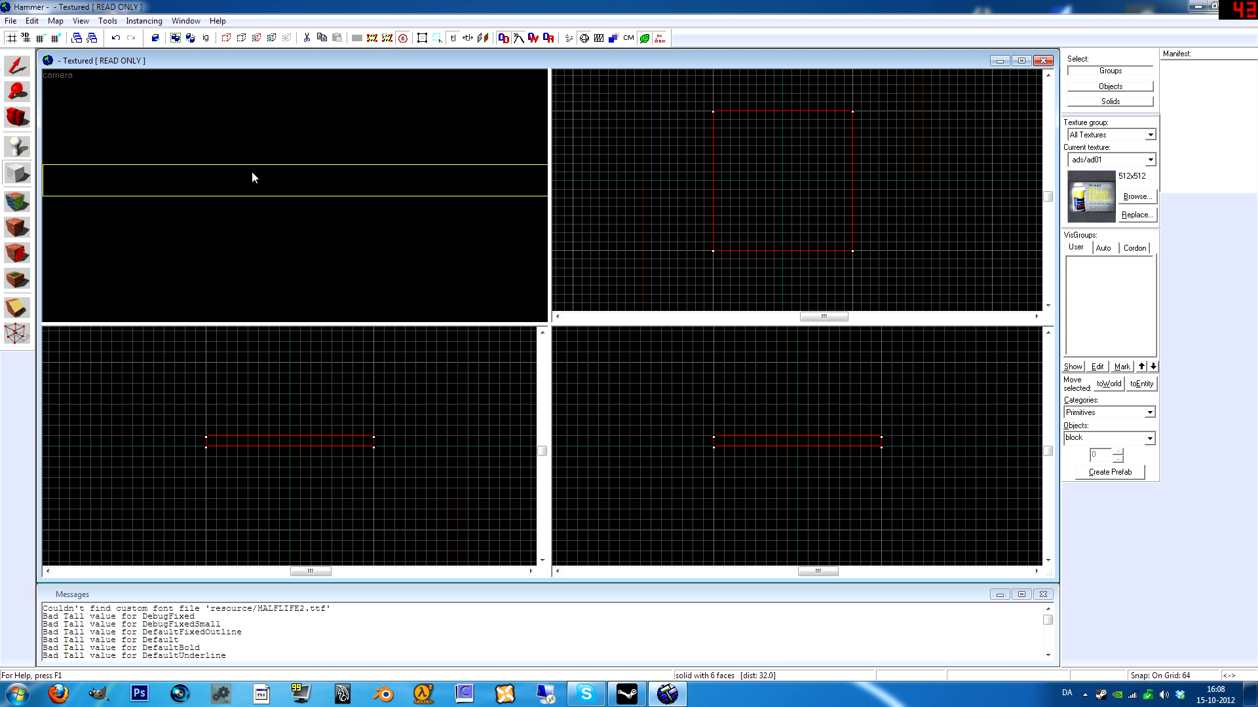
left_click(18, 118)
left_click_drag(306, 211, 295, 196)
key("s")
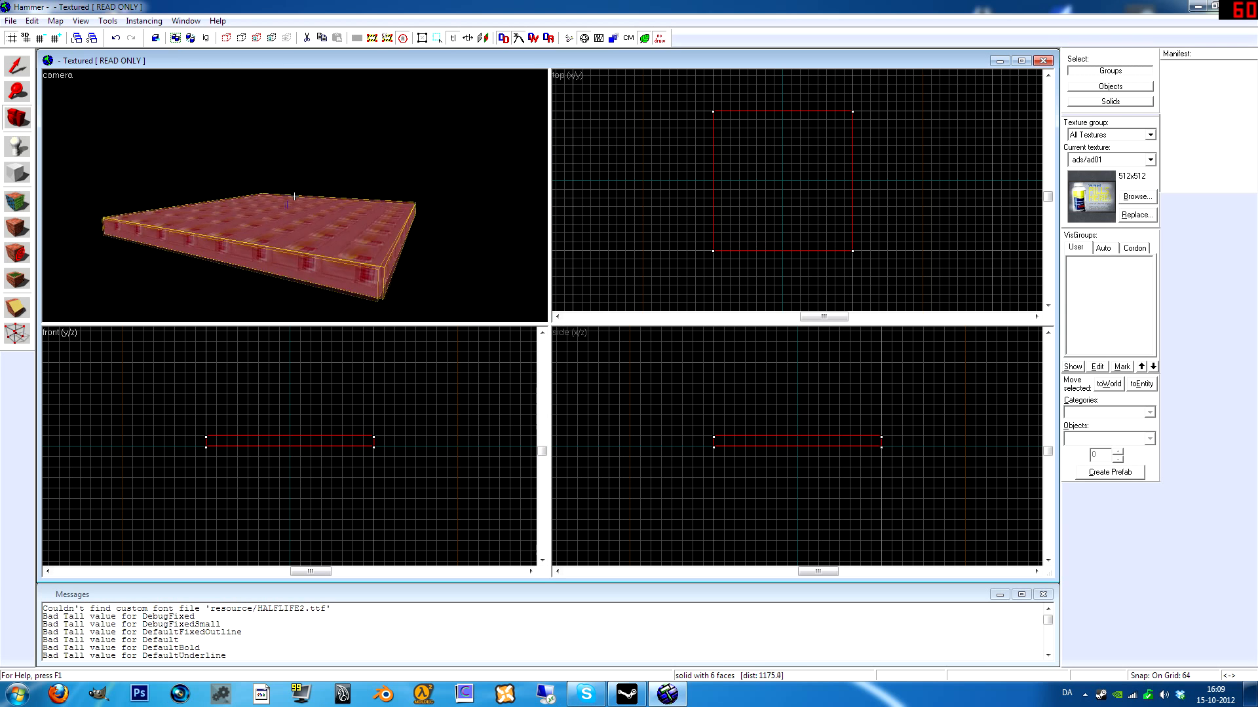
key("w")
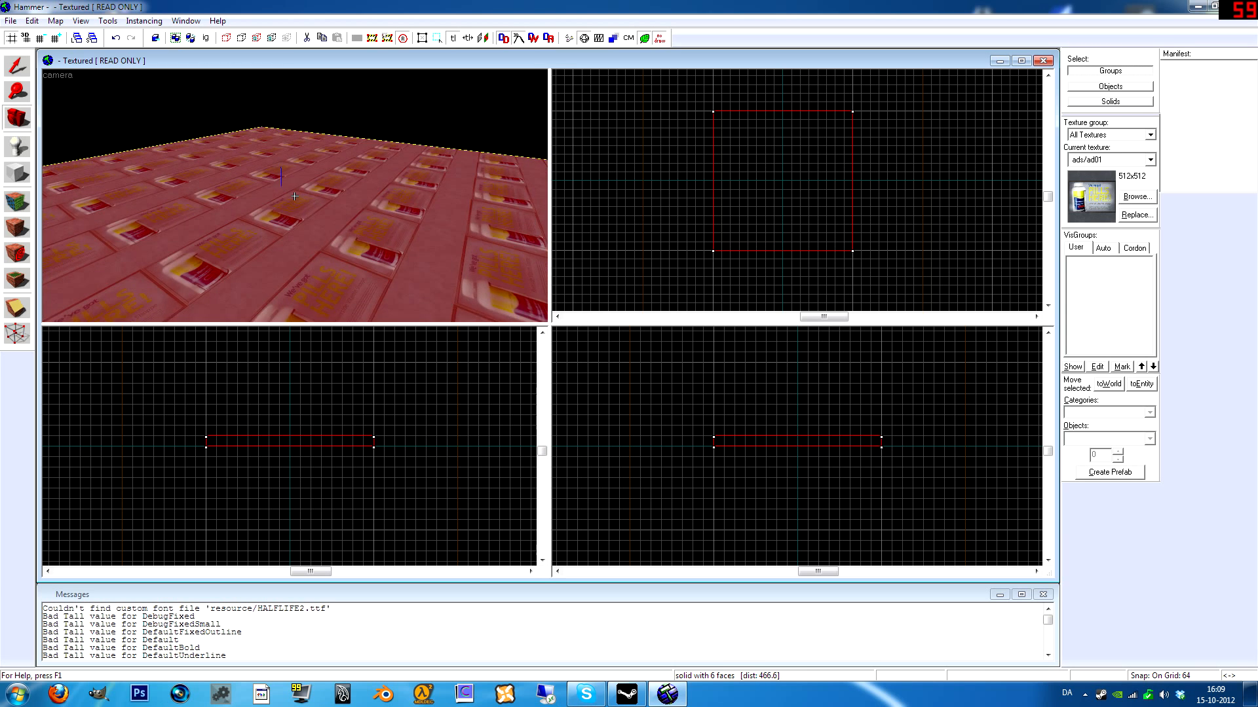
key("s")
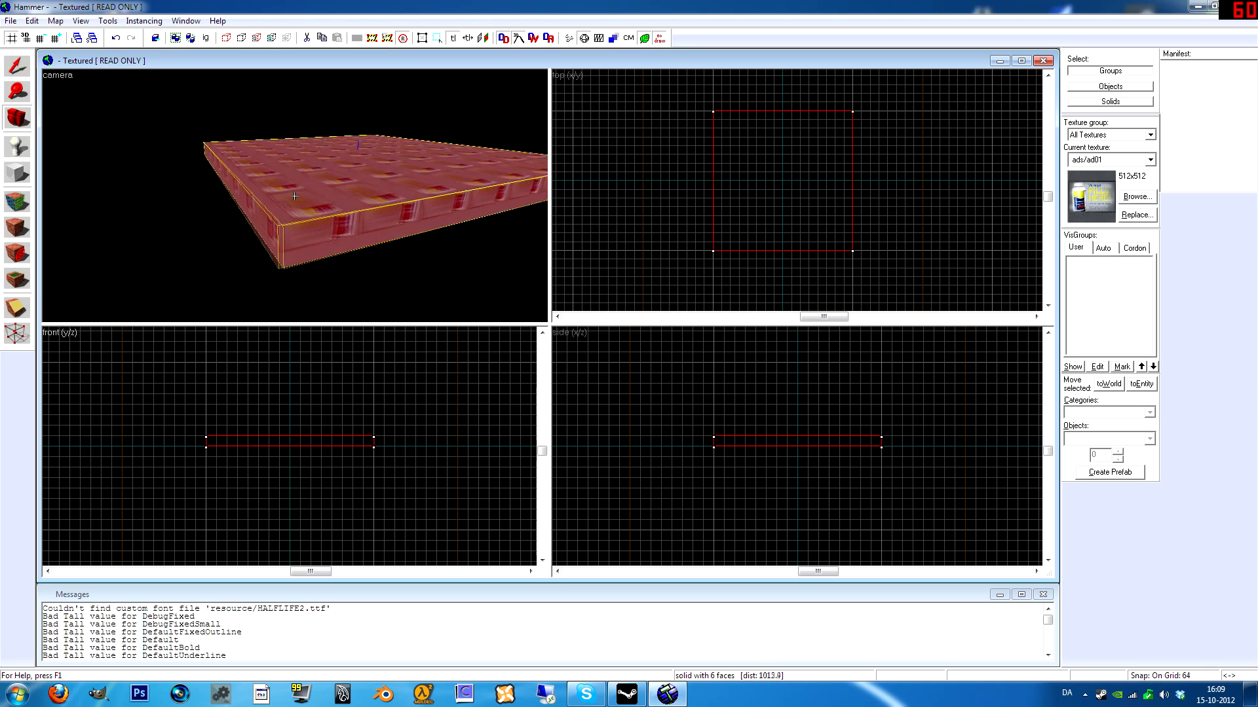
key("w")
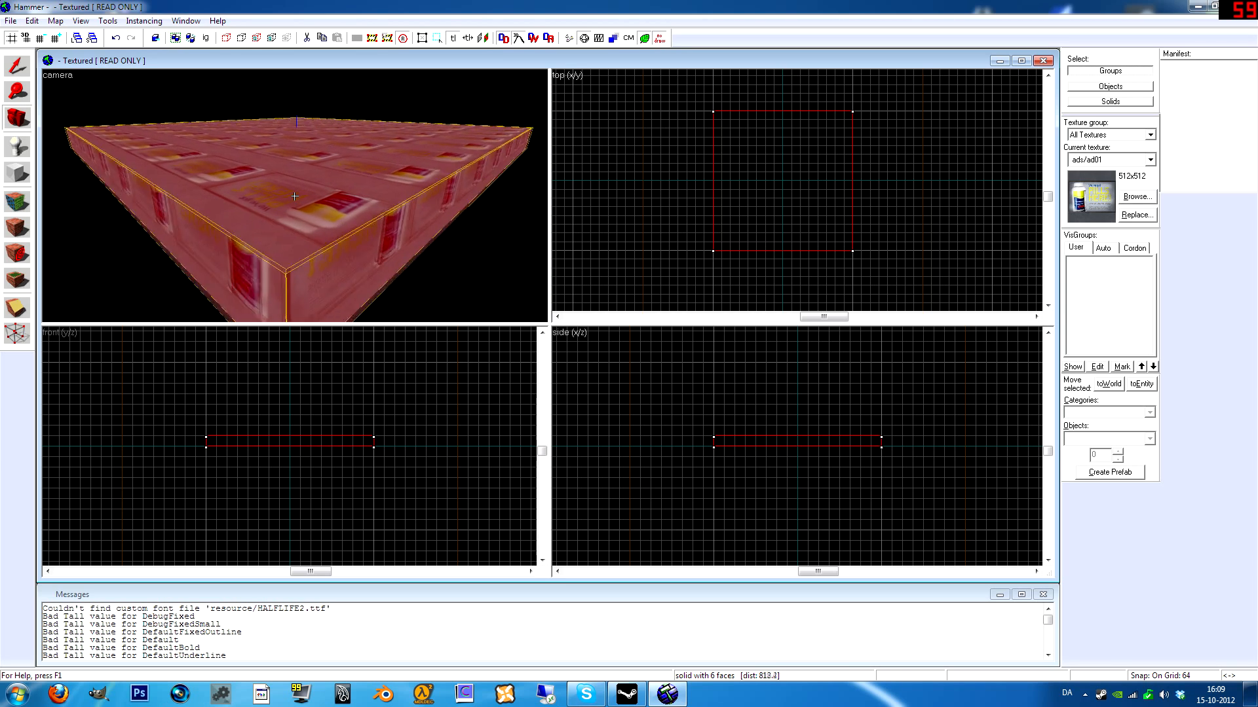
key("w")
key("s")
key("d")
key("w")
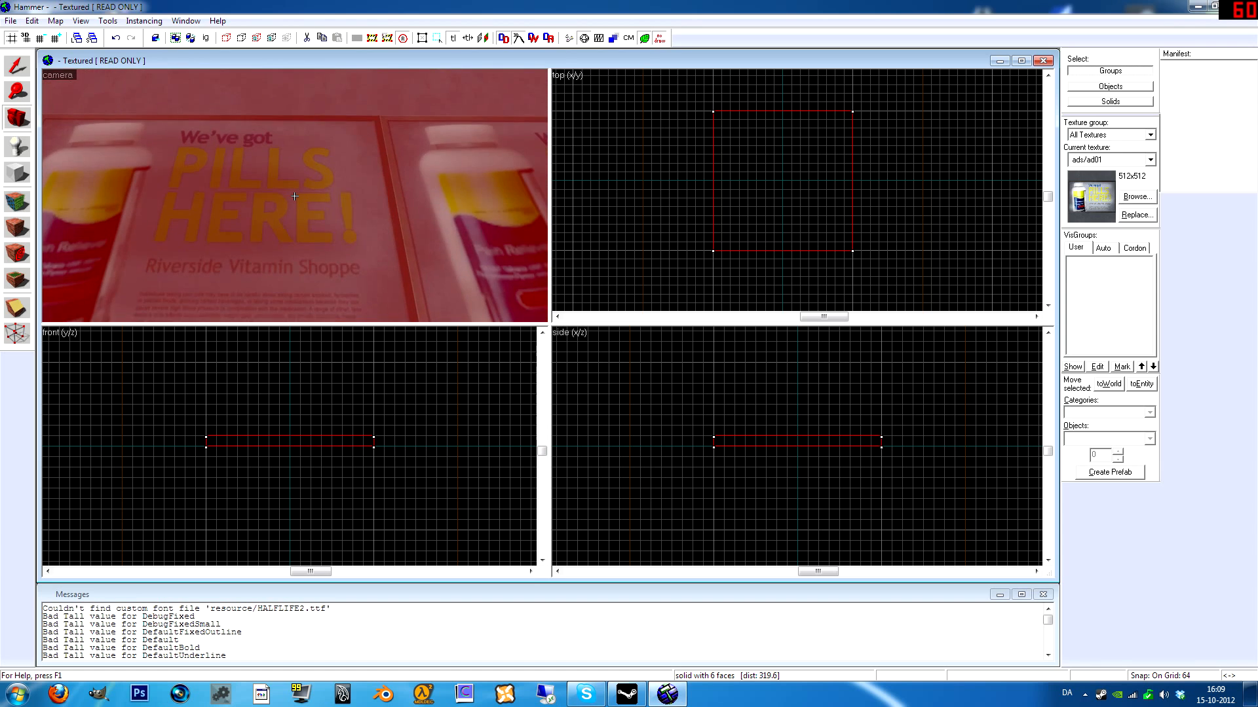
key("s")
key("a")
key("z")
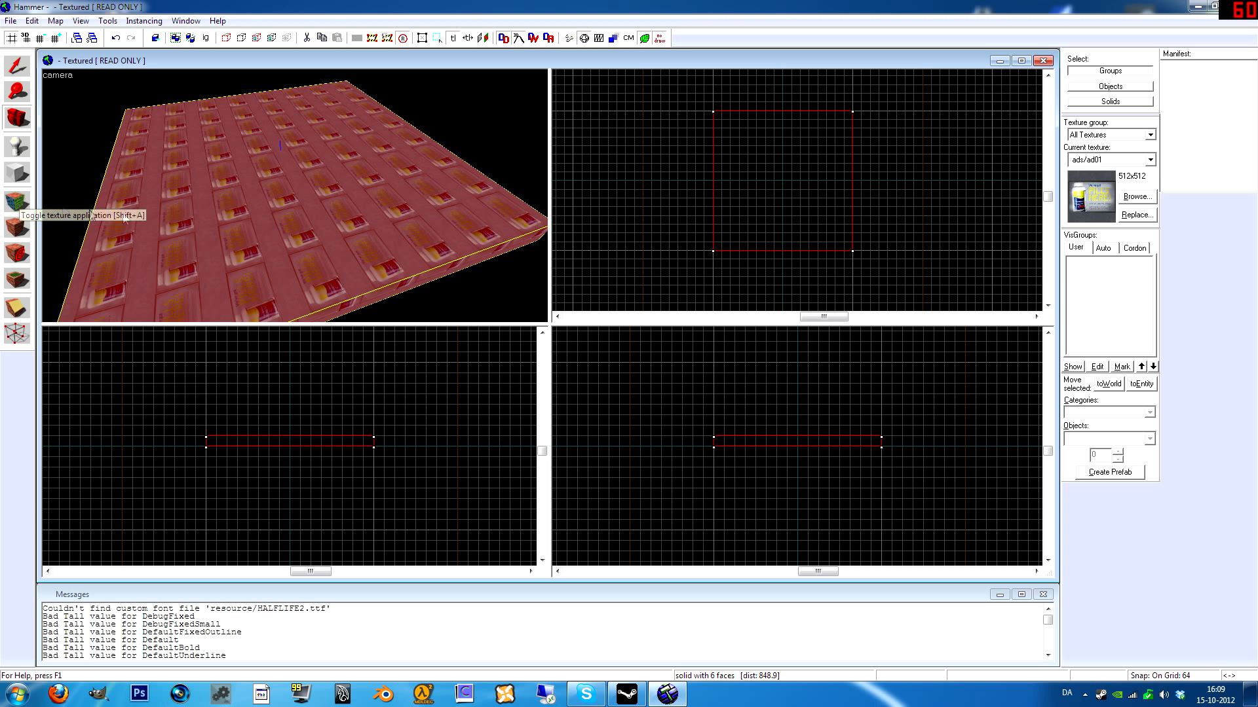
- Filter the texture browser by "concrete" and apply concrete/baggage_concretefloora to the block's top face
left_click(10, 205)
left_click_drag(643, 231, 571, 197)
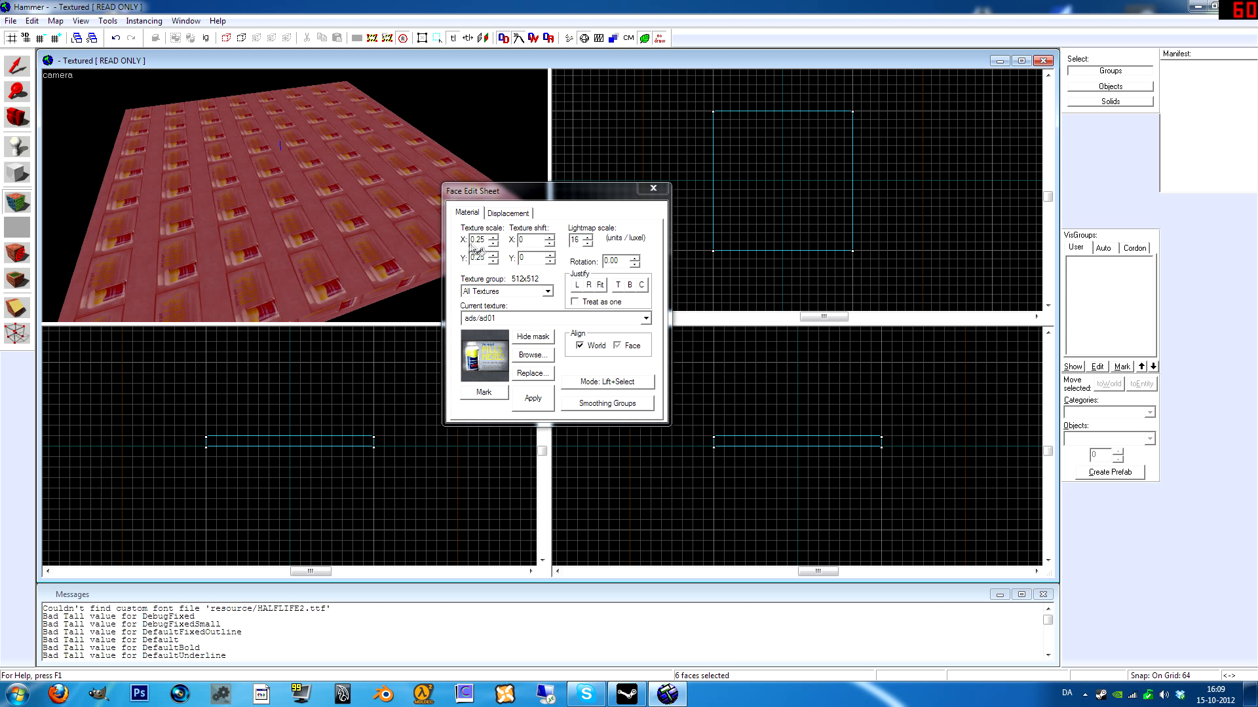
left_click(508, 214)
left_click(469, 212)
left_click(529, 355)
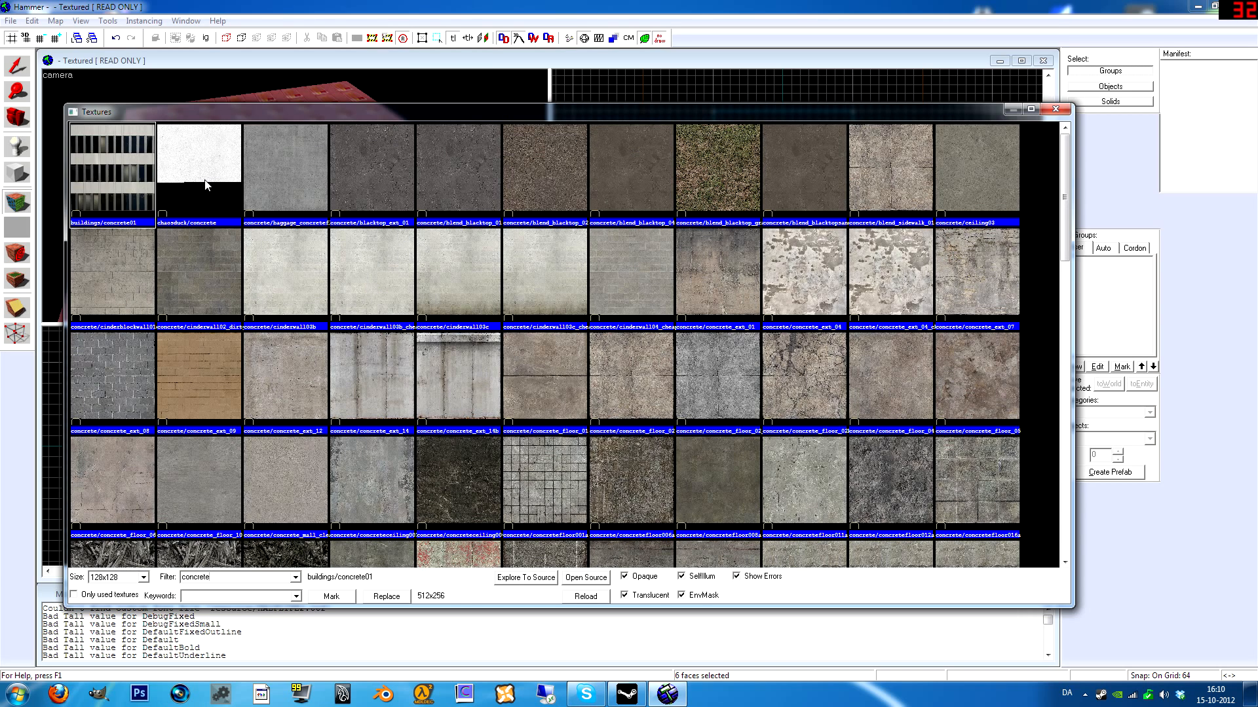
double_click(286, 171)
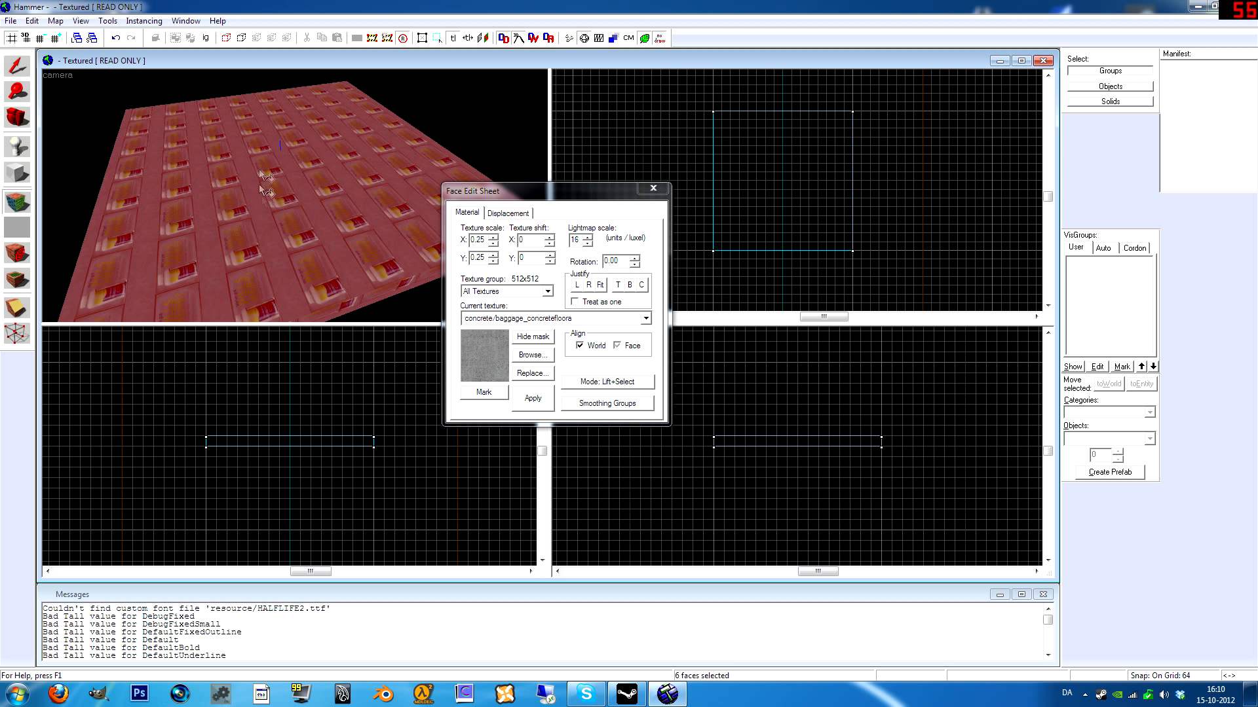
right_click(296, 200)
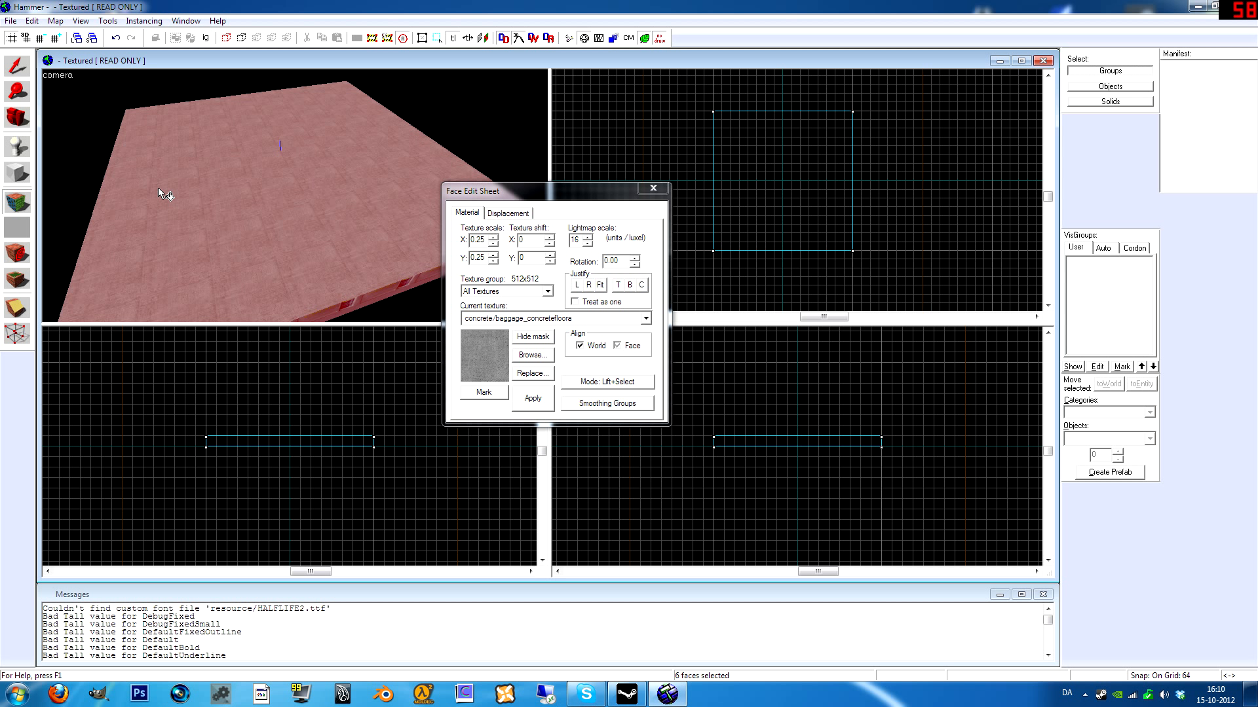
- Reopen texture application and apply concrete/baggage_concretefloora to two adjoining side faces of the block
left_click(17, 118)
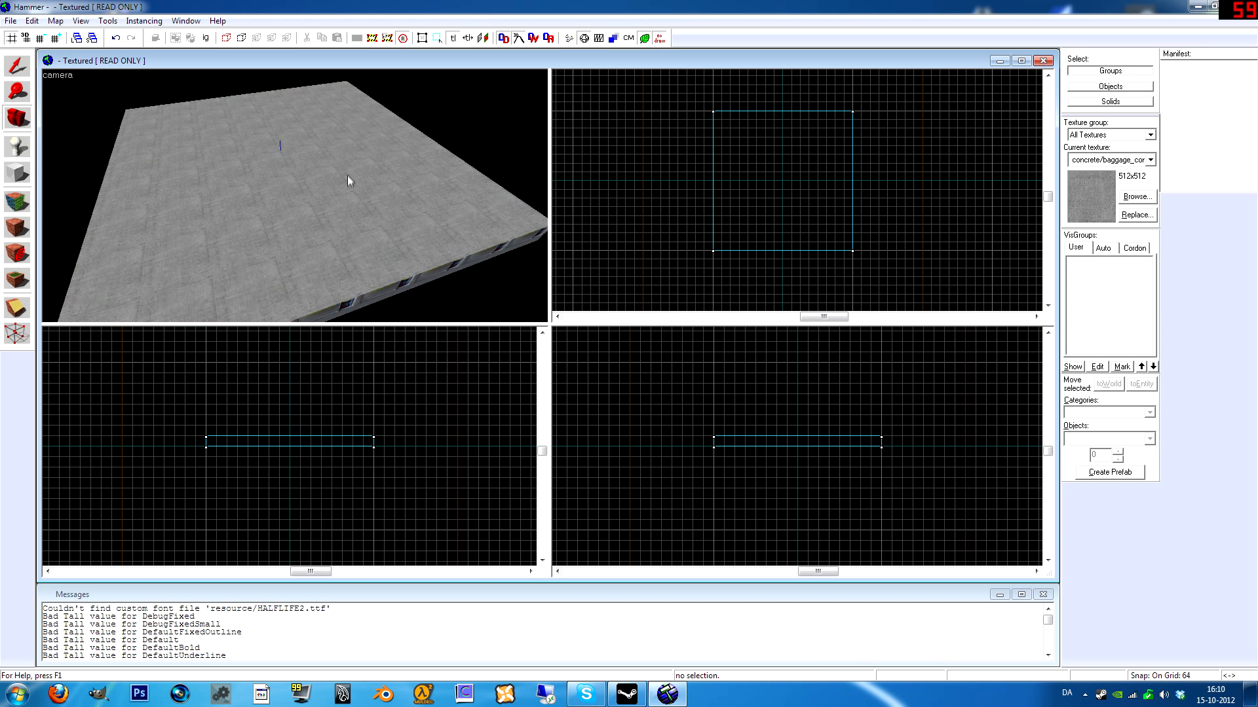
key("z")
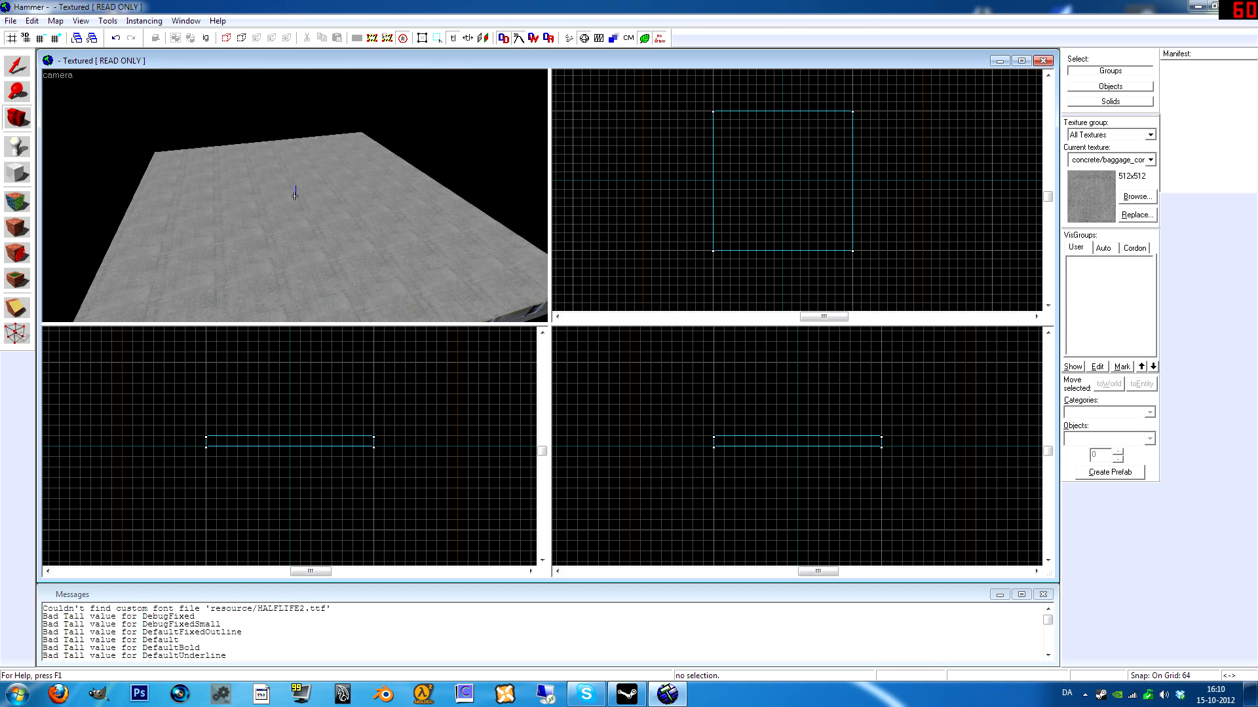
left_click(15, 194)
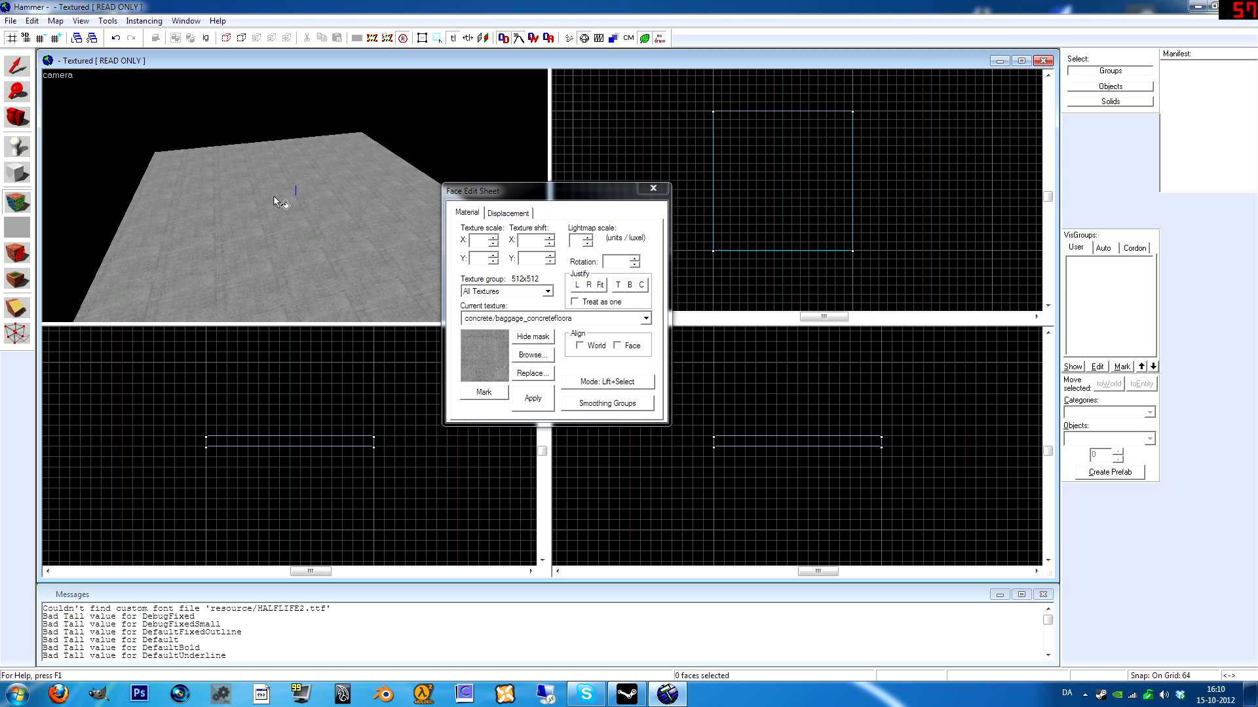
key("z")
key("d")
key("w")
key("w")
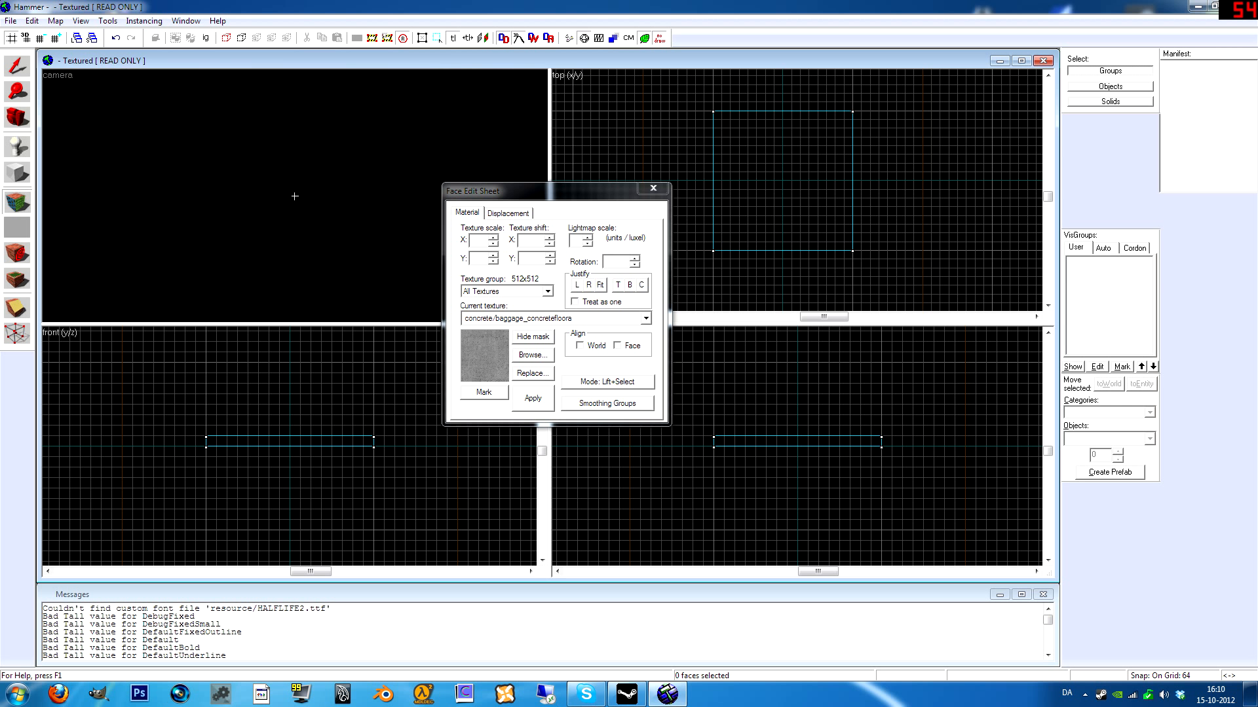
key("w")
key("s")
key("w")
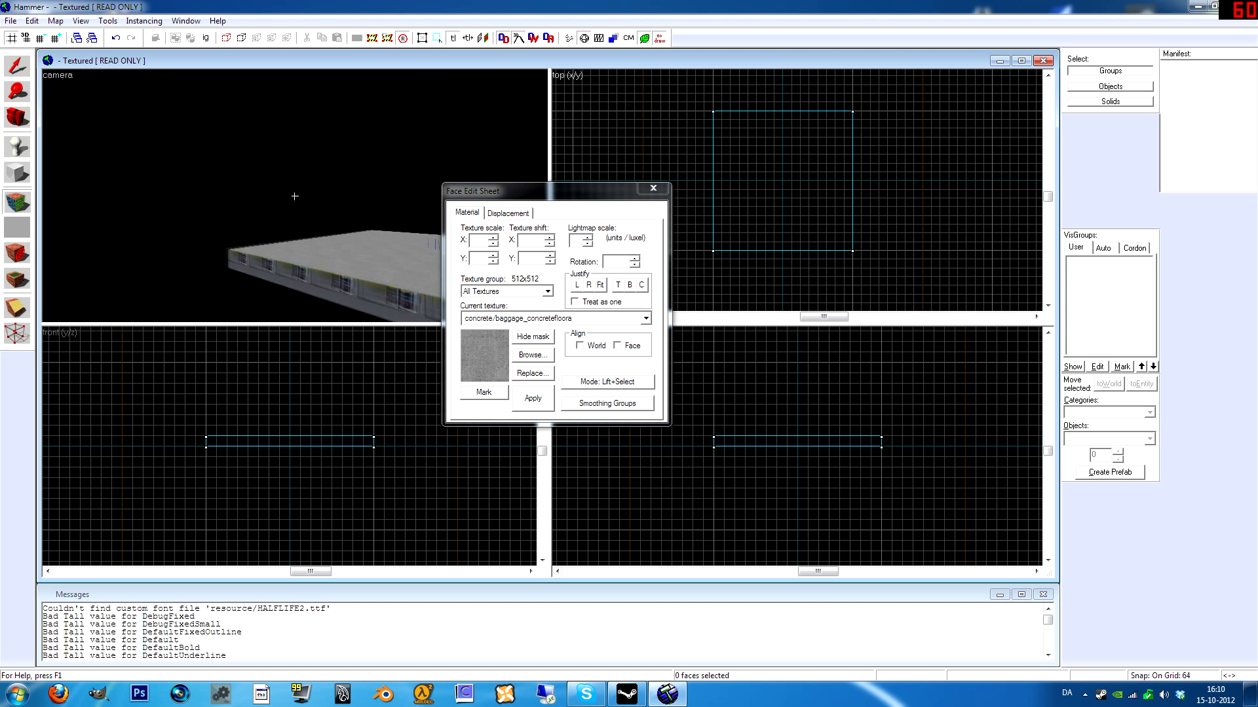
key("s")
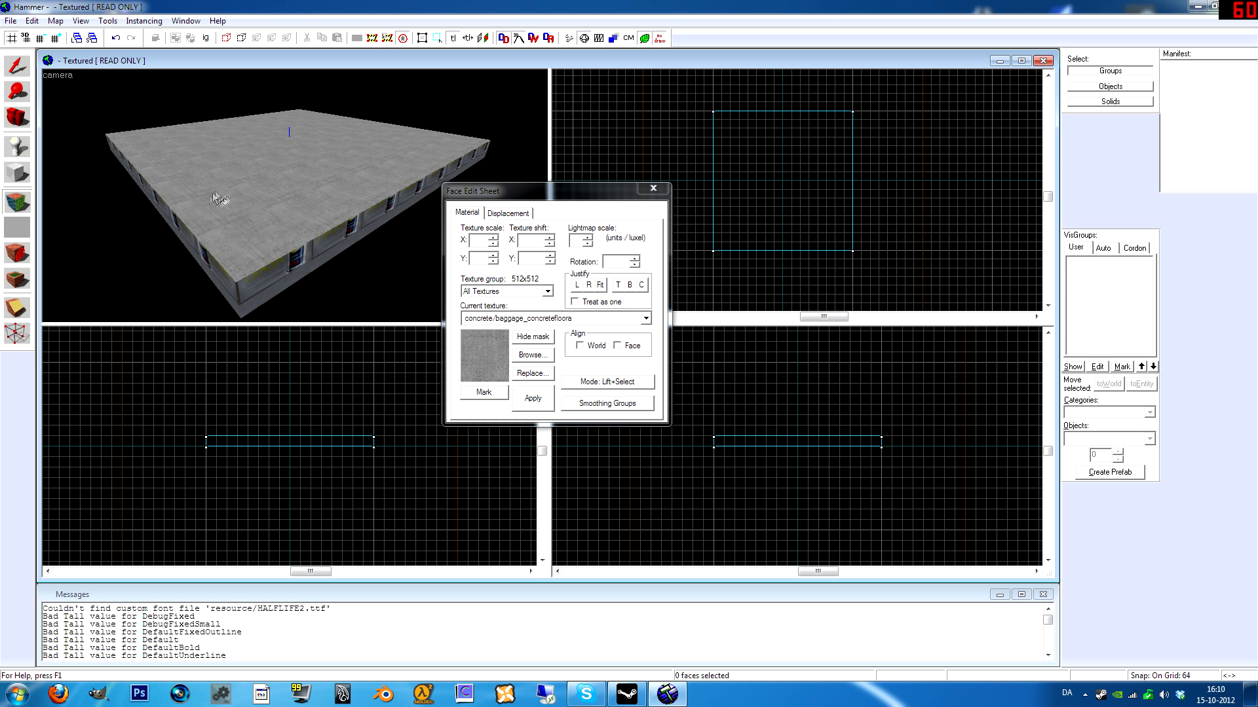
right_click(311, 251)
right_click(217, 272)
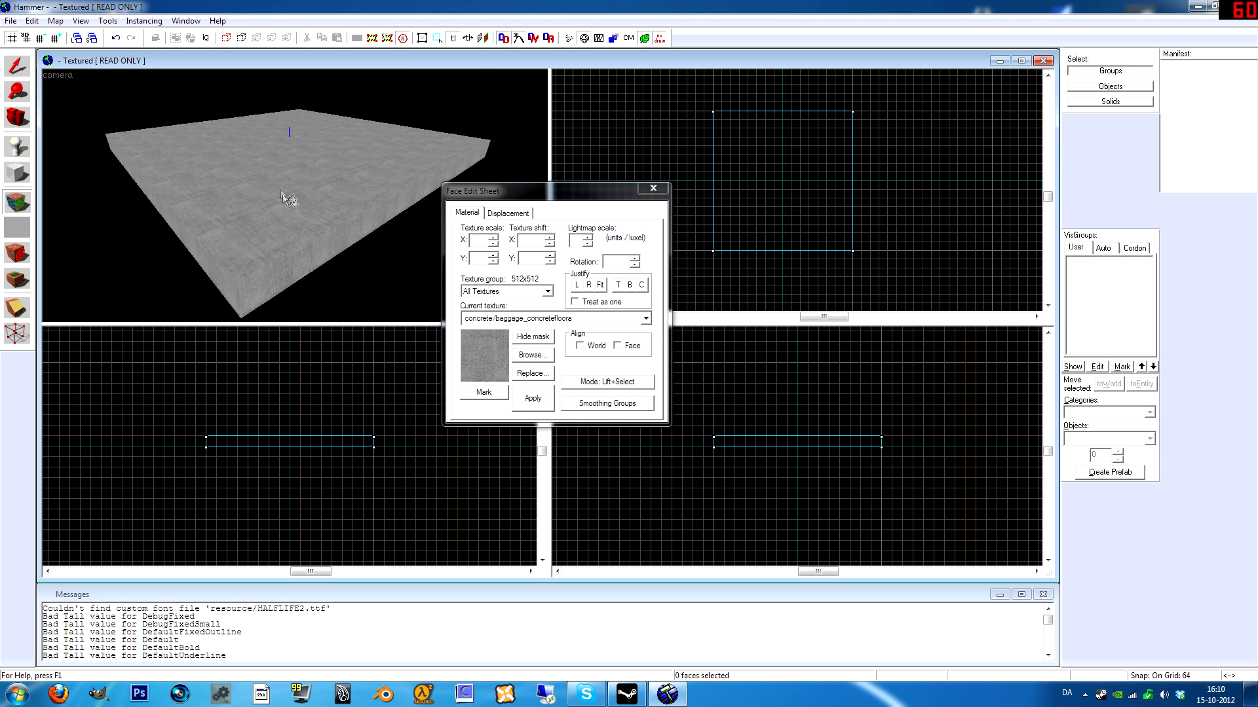
- Fly around and beneath the block to examine its side faces and underside
key("z")
key("w")
key("w")
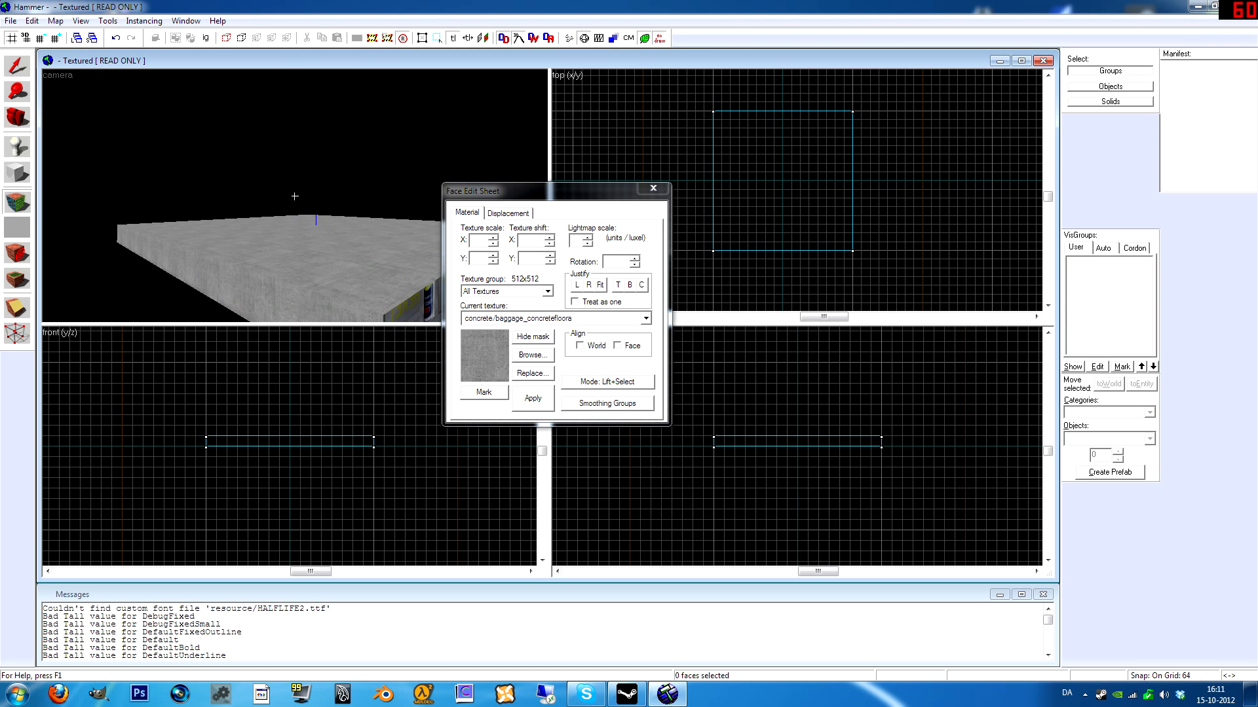
key("s")
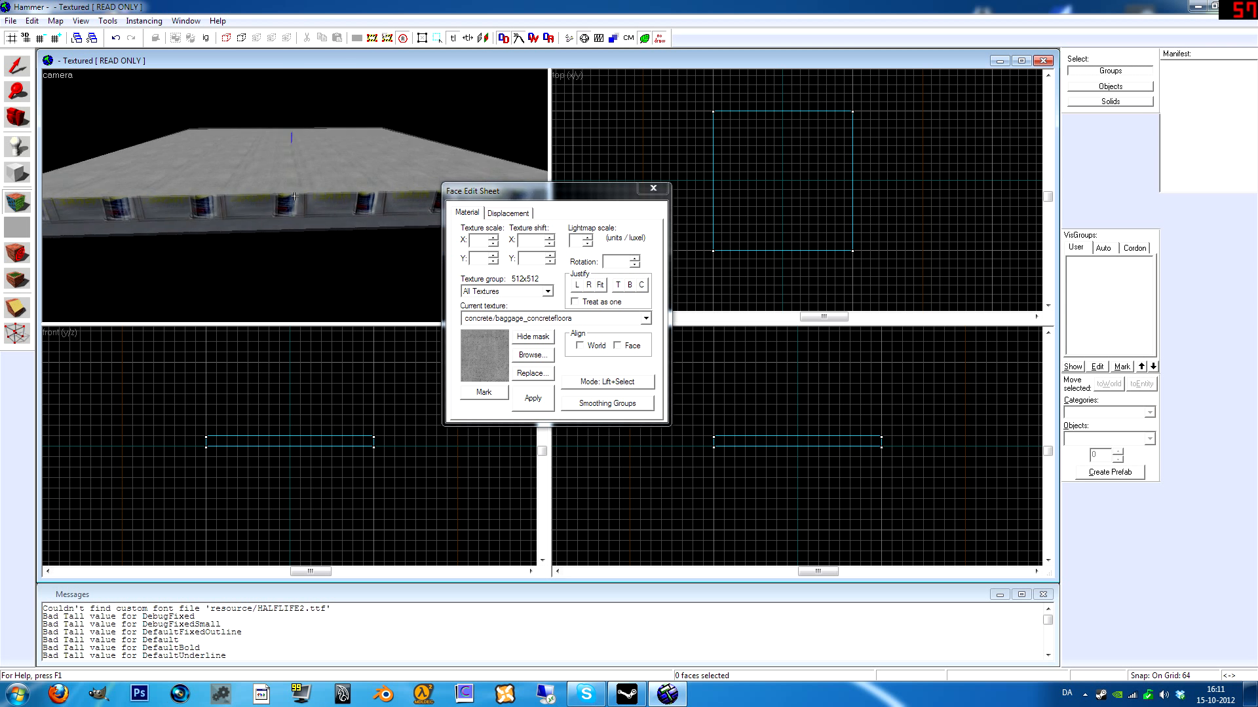
key("w")
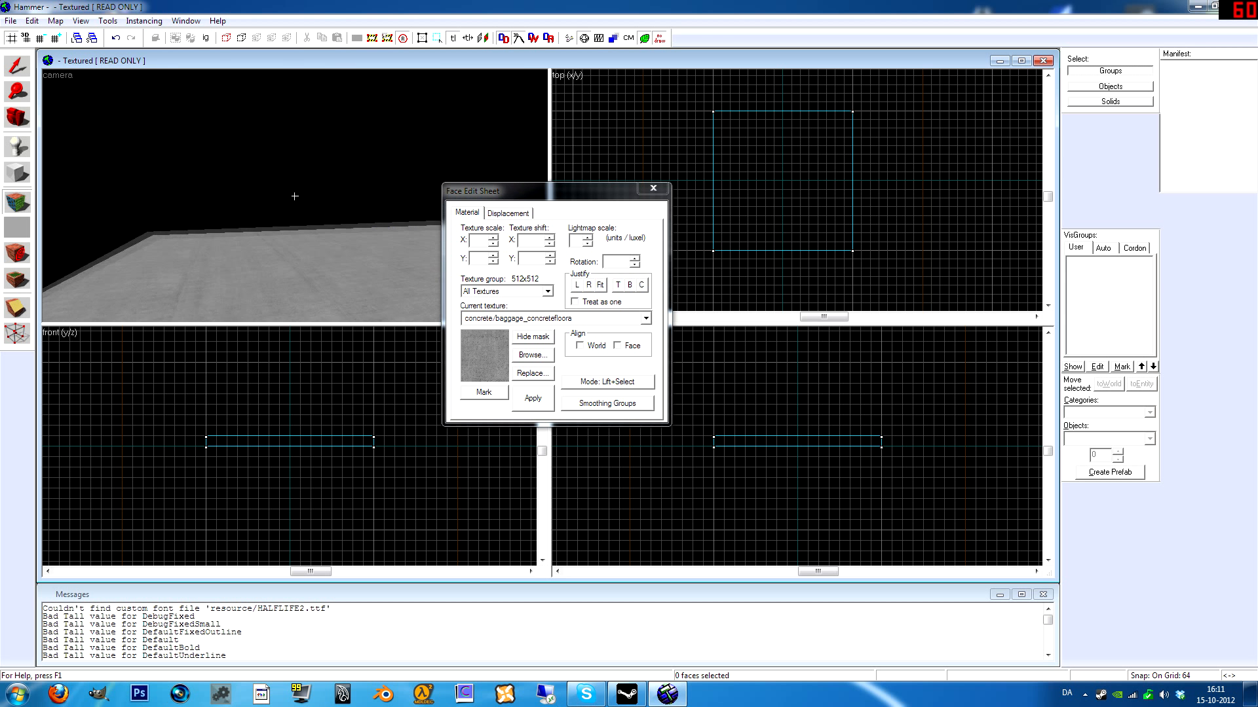
key("a")
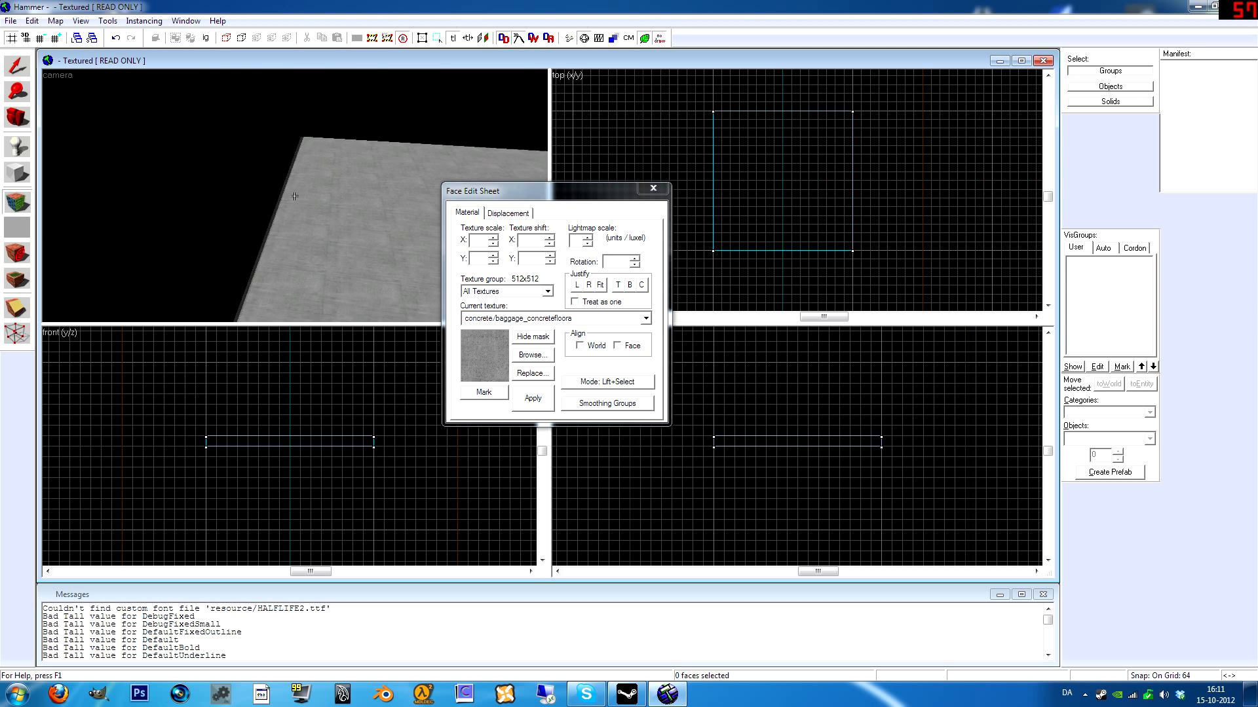
key("w")
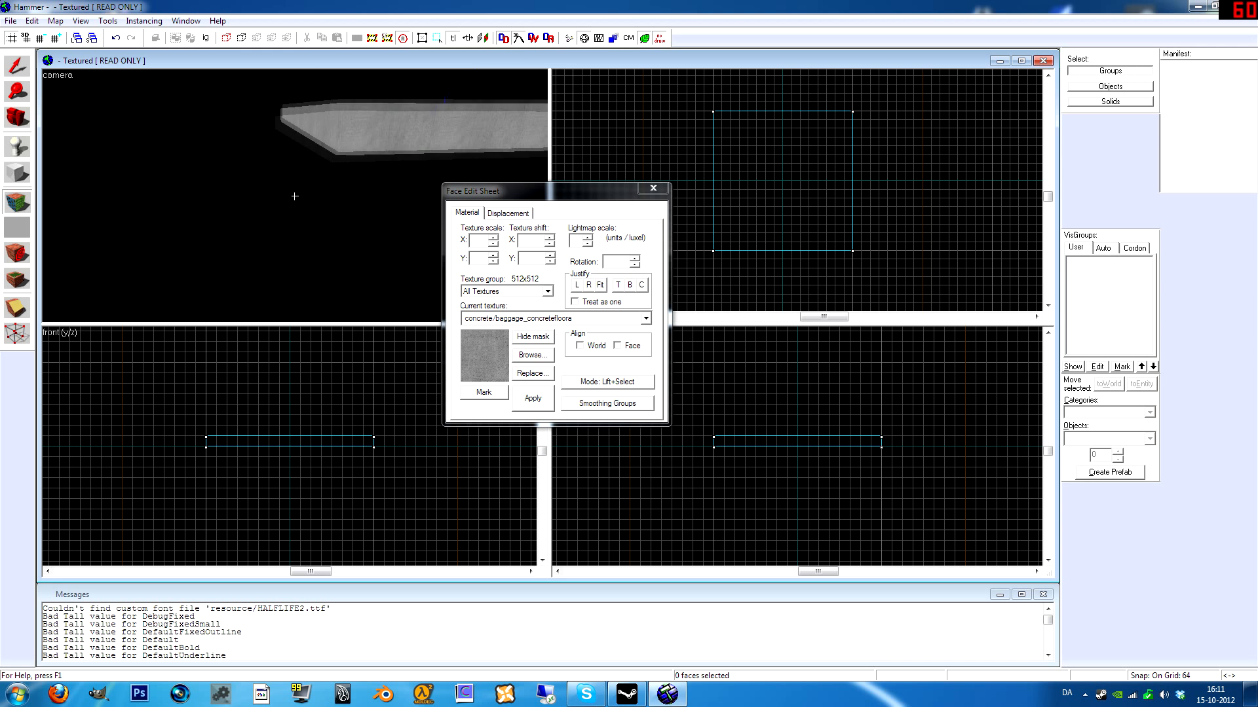
key("a")
key("w")
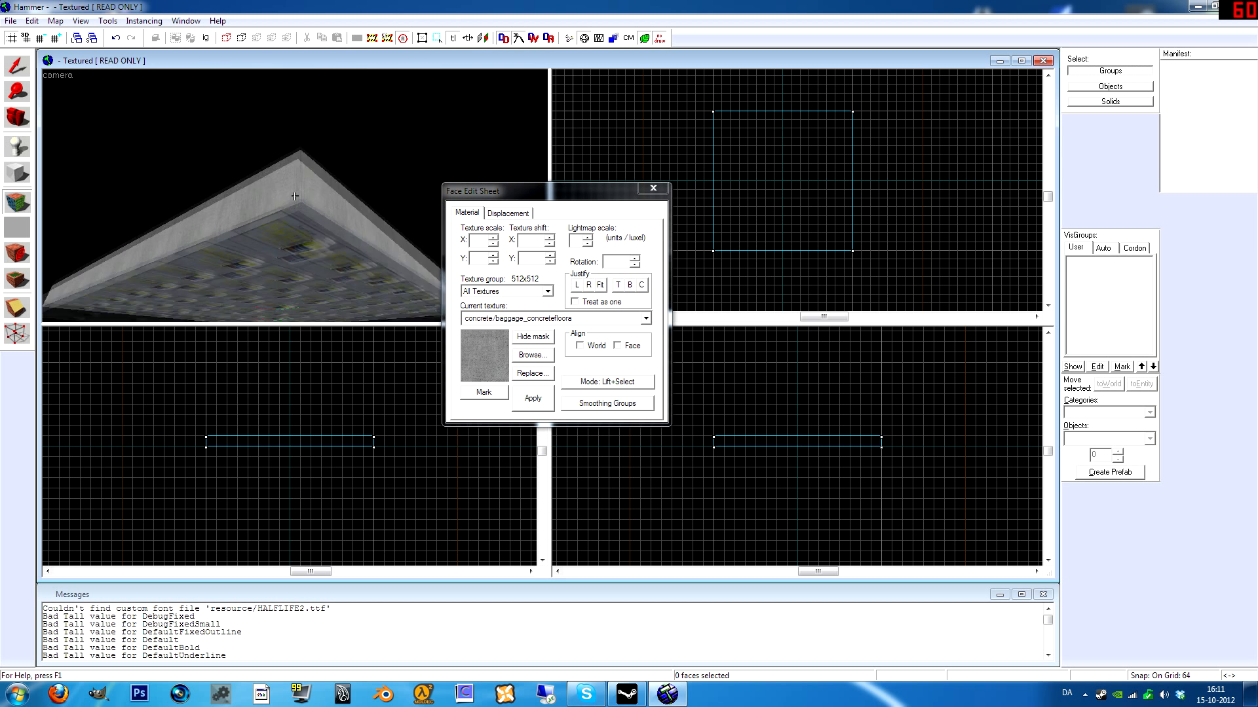
key("w")
key("d")
key("s")
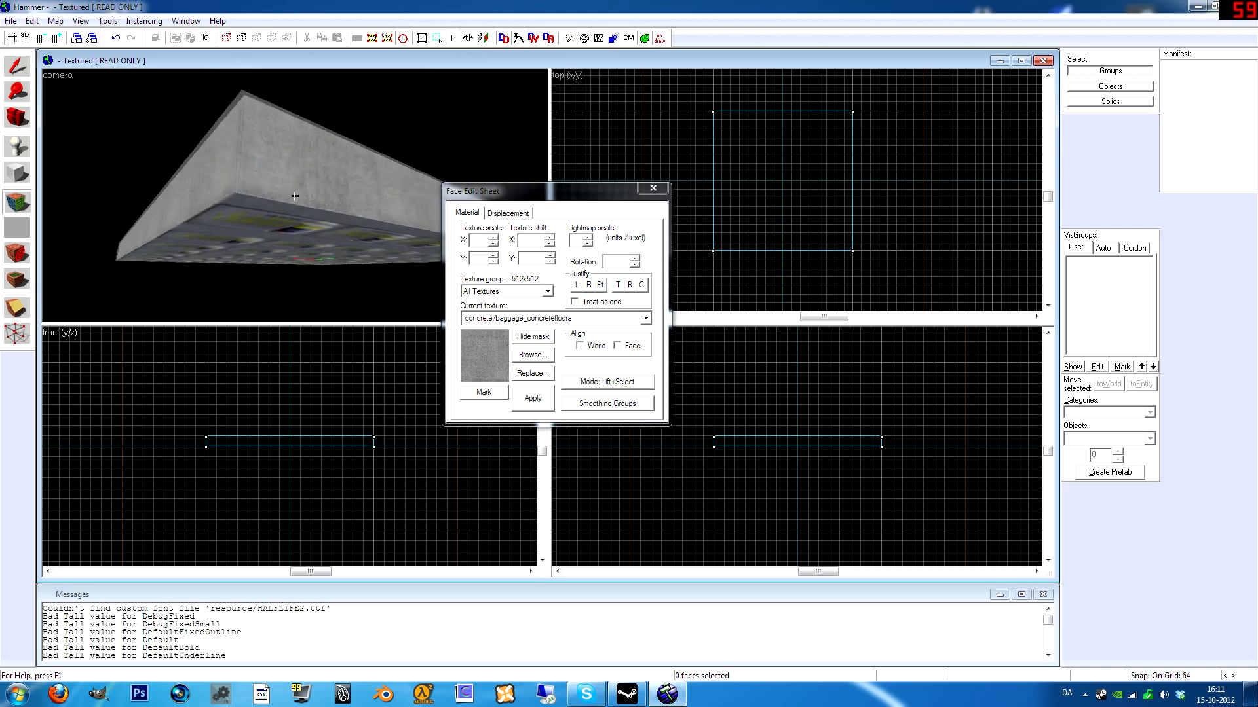
- Filter the texture browser by "nodraw" and apply tools/toolsnodraw to one side face and the underside of the block
left_click(532, 354)
type("nodraw")
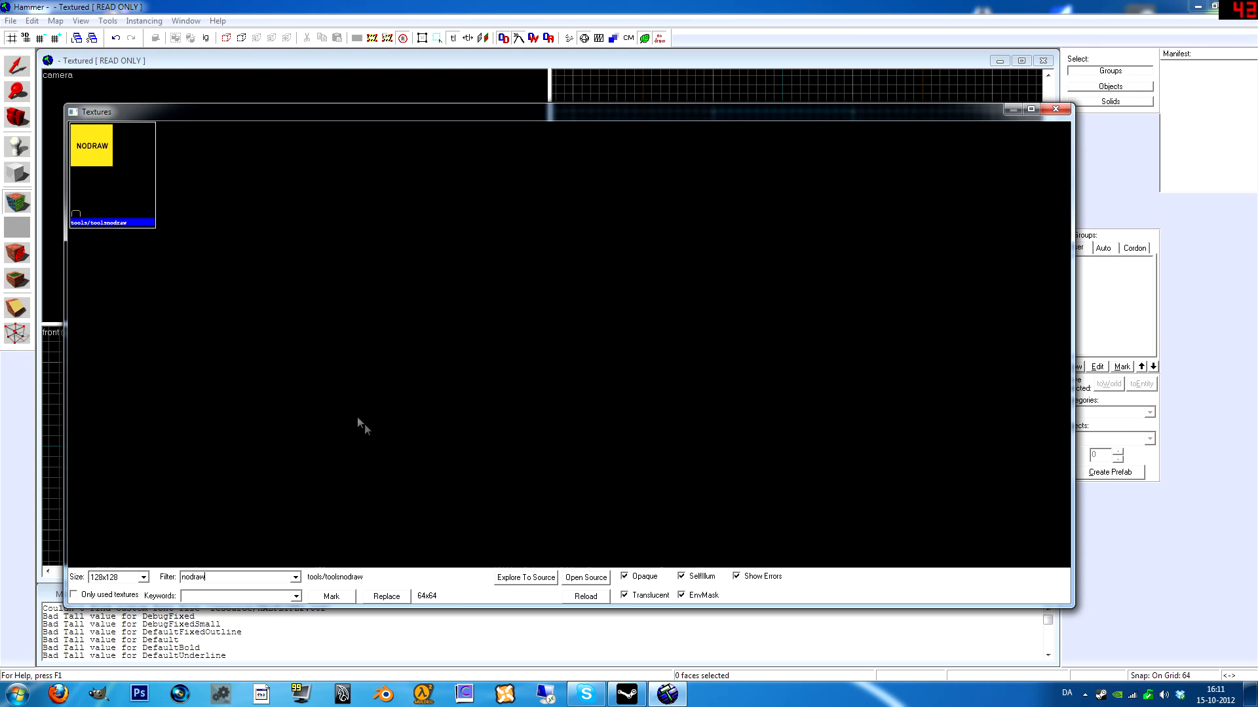
double_click(91, 146)
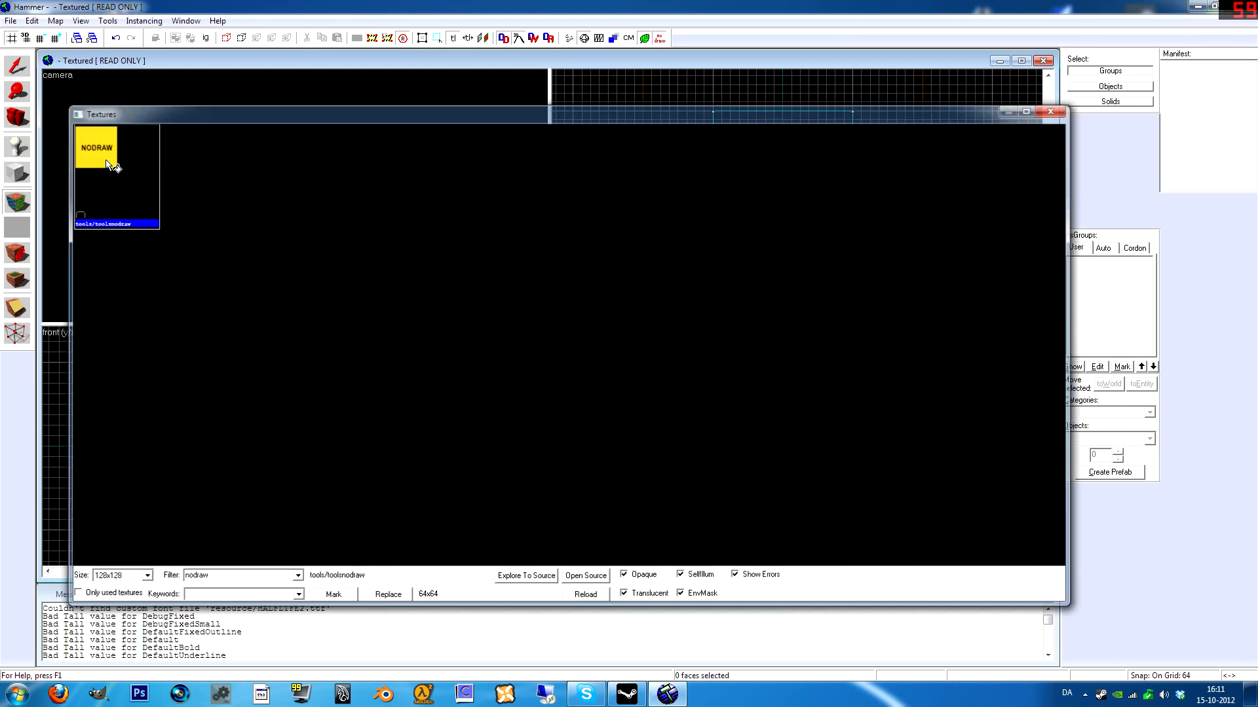
right_click(298, 186)
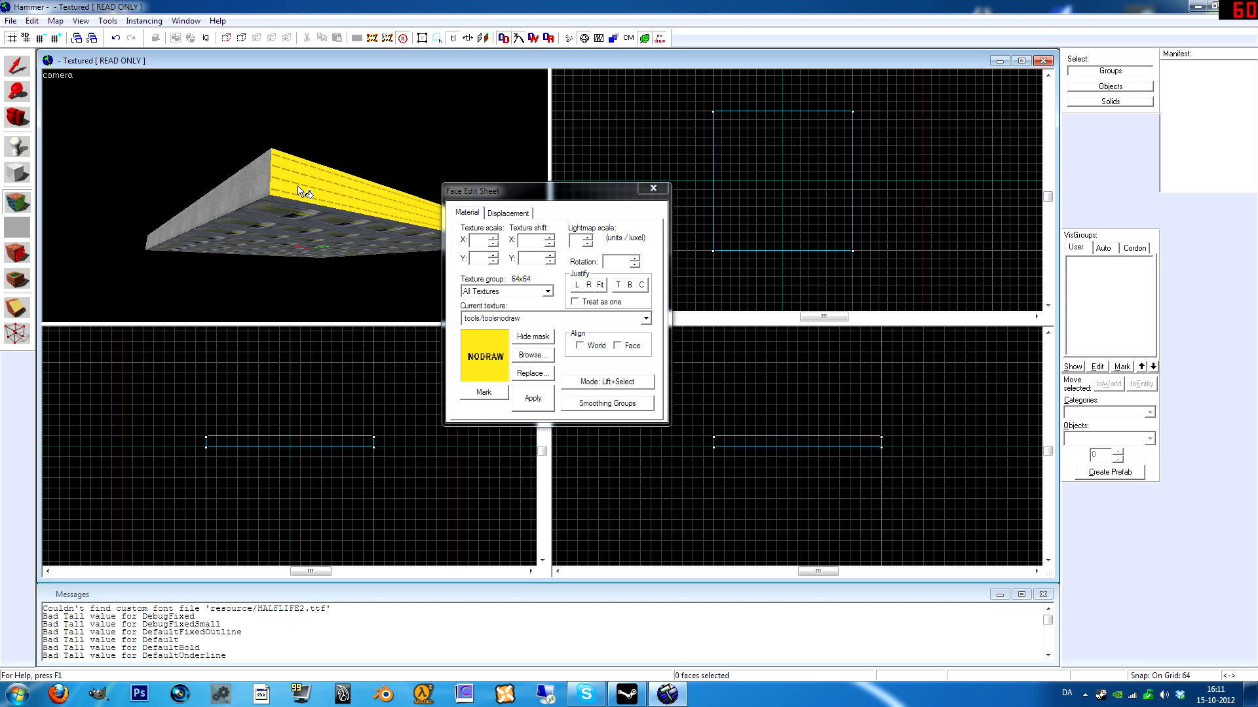
right_click(302, 236)
- Apply tools/toolsnodraw to the block's remaining side faces, keeping the concrete on the top face
key("z")
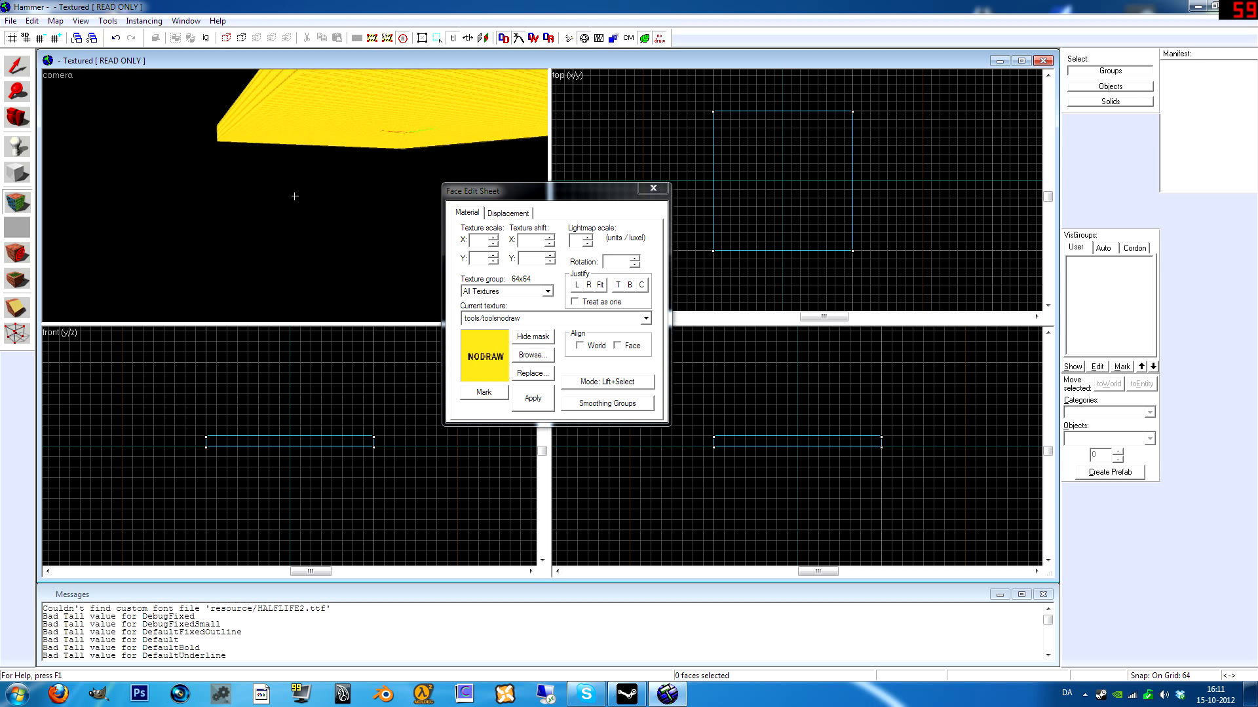
key("w")
key("z")
right_click(307, 170)
key("z")
key("a")
key("z")
right_click(310, 203)
- Fly around the block to examine its concrete top and nodraw sides, and close the Face Edit Sheet
key("z")
key("w")
key("w")
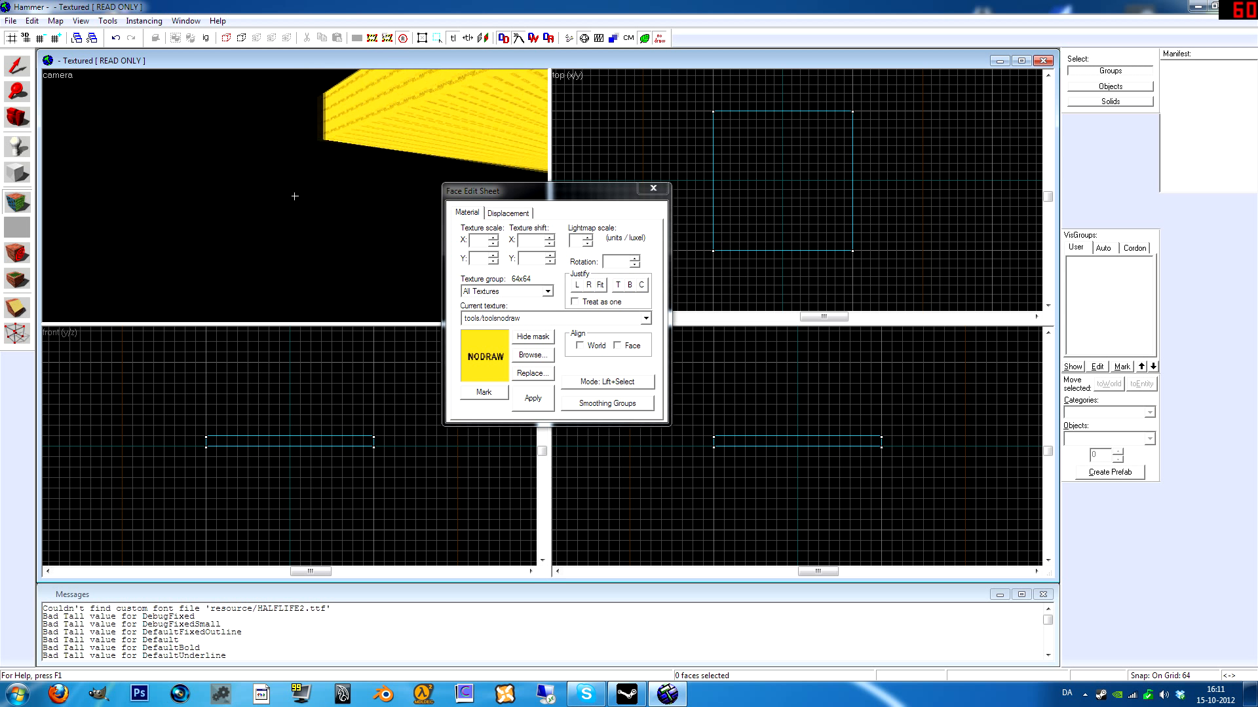
key("s")
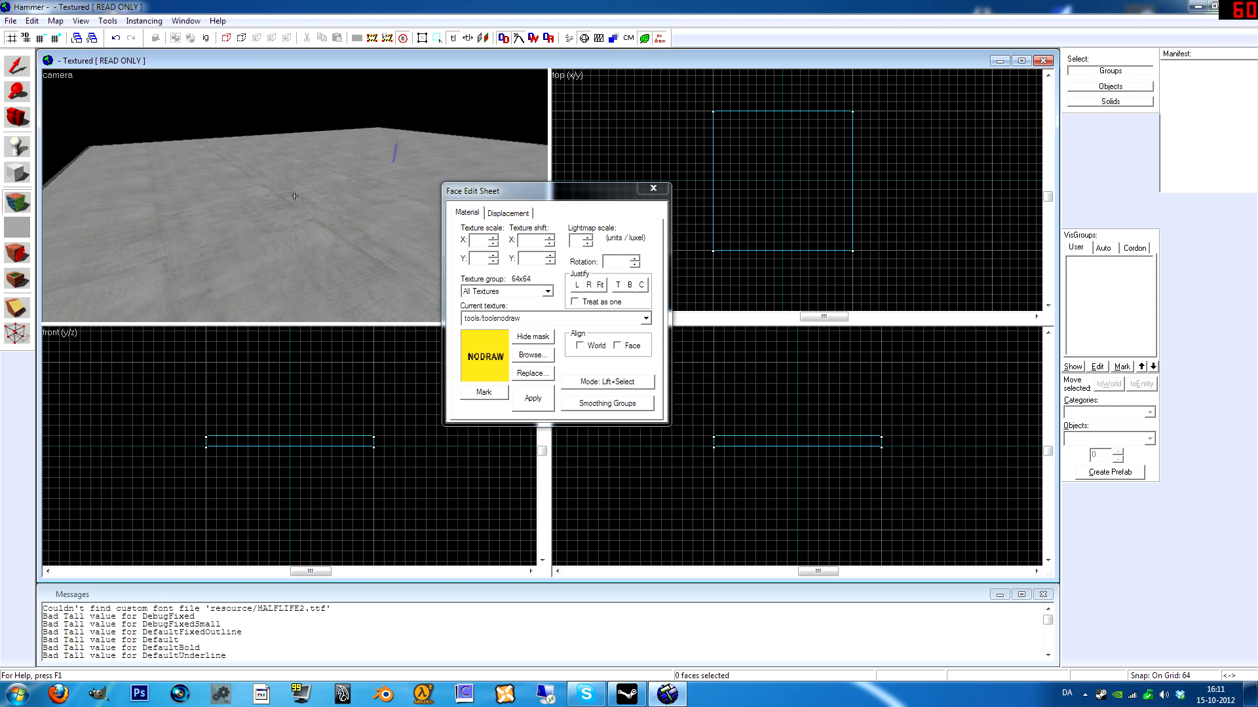
key("w")
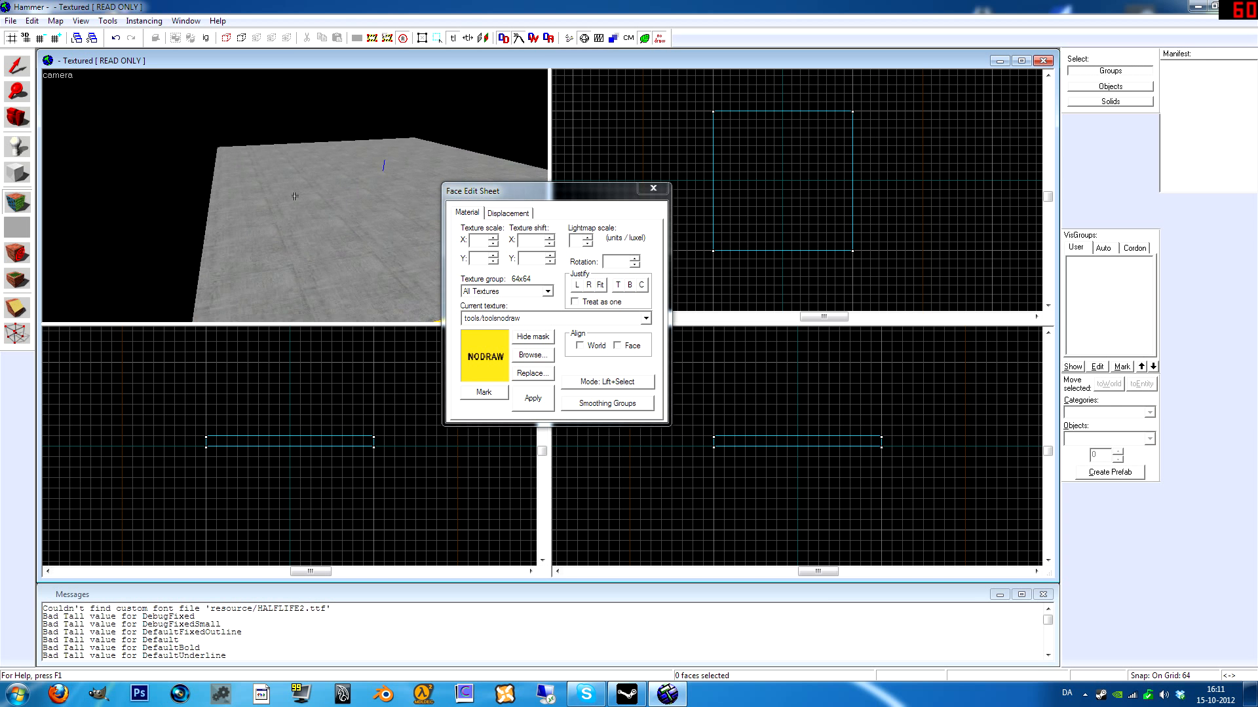
key("s")
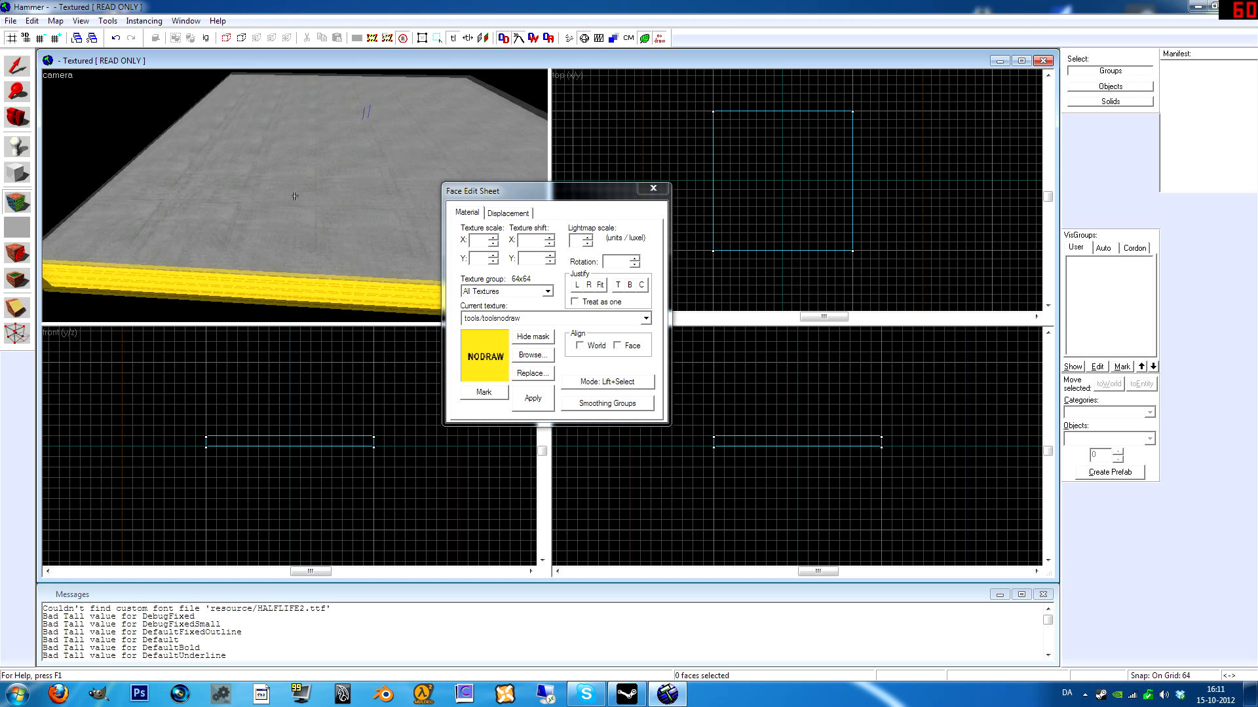
key("z")
key("w")
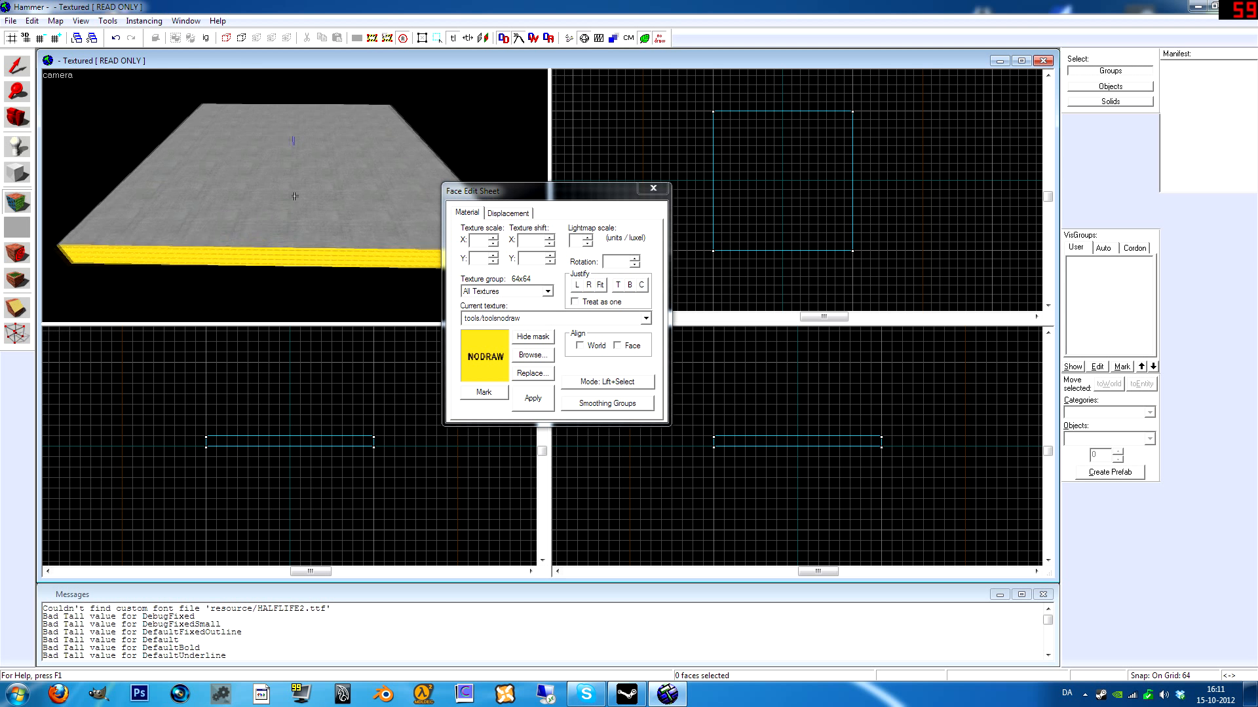
left_click(647, 192)
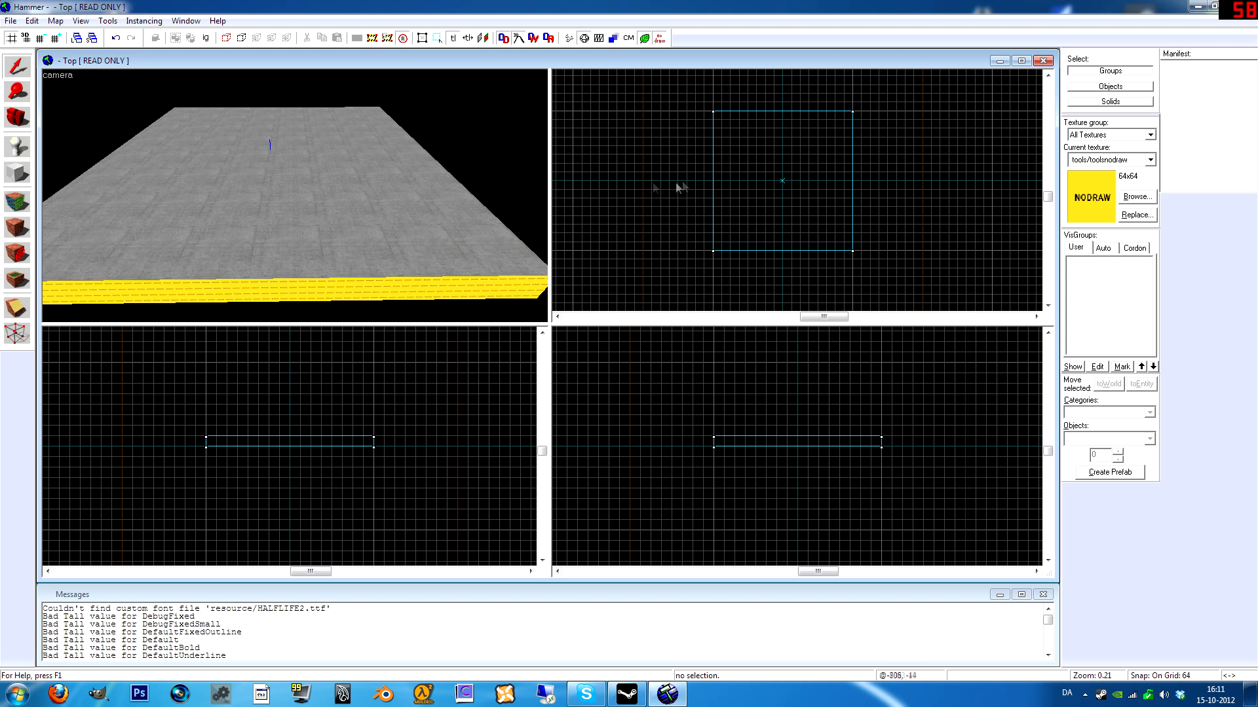
- Outline a new primitive block 64 units wide and 1024 units long along the floor's left edge in the top view
left_click(1135, 196)
left_click(1055, 109)
left_click(18, 173)
scroll(714, 114, "up", 8)
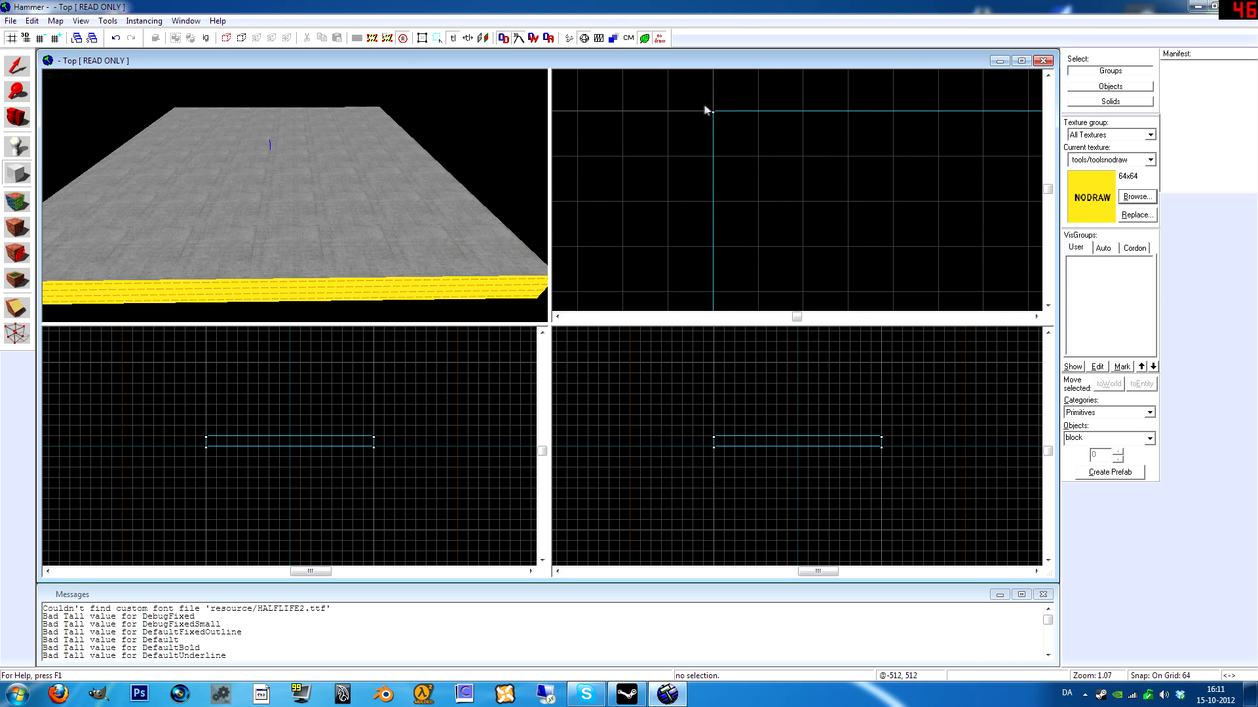
left_click_drag(714, 114, 746, 232)
scroll(736, 112, "down", 10)
scroll(749, 236, "up", 2)
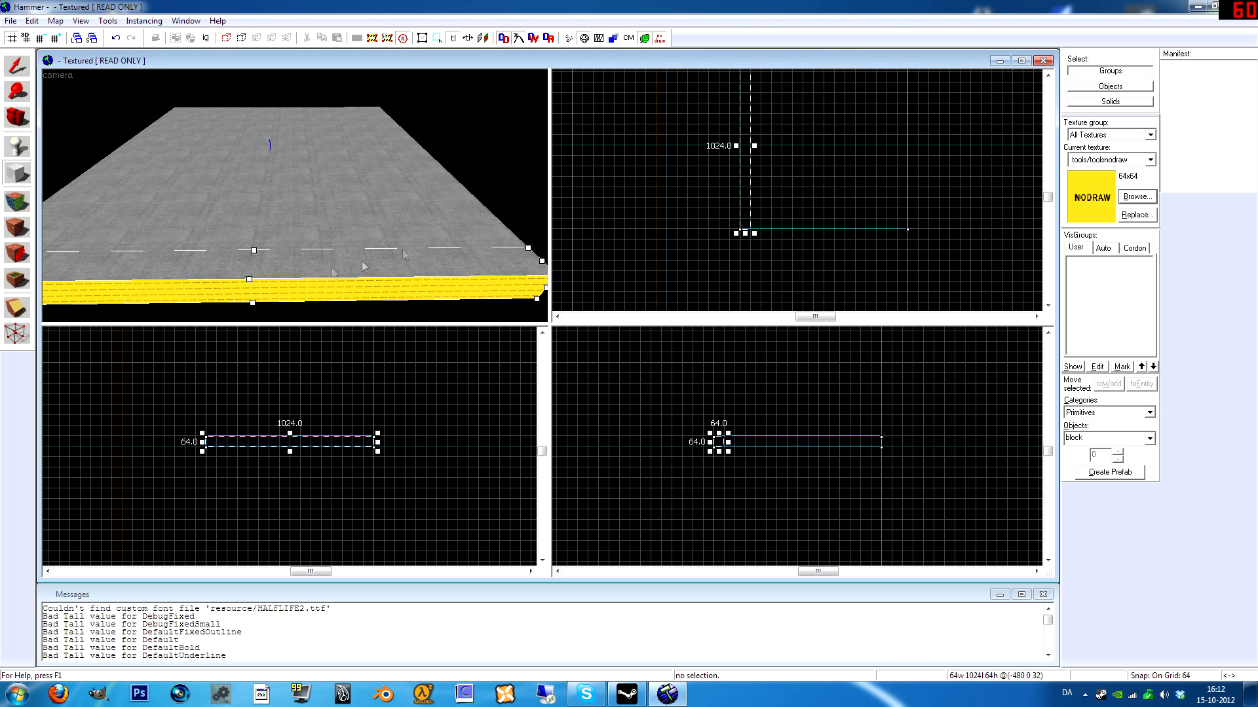
- Raise the block outline 64 units onto the floor's top surface in the front view and stretch it to 256 units high
key("z")
key("w")
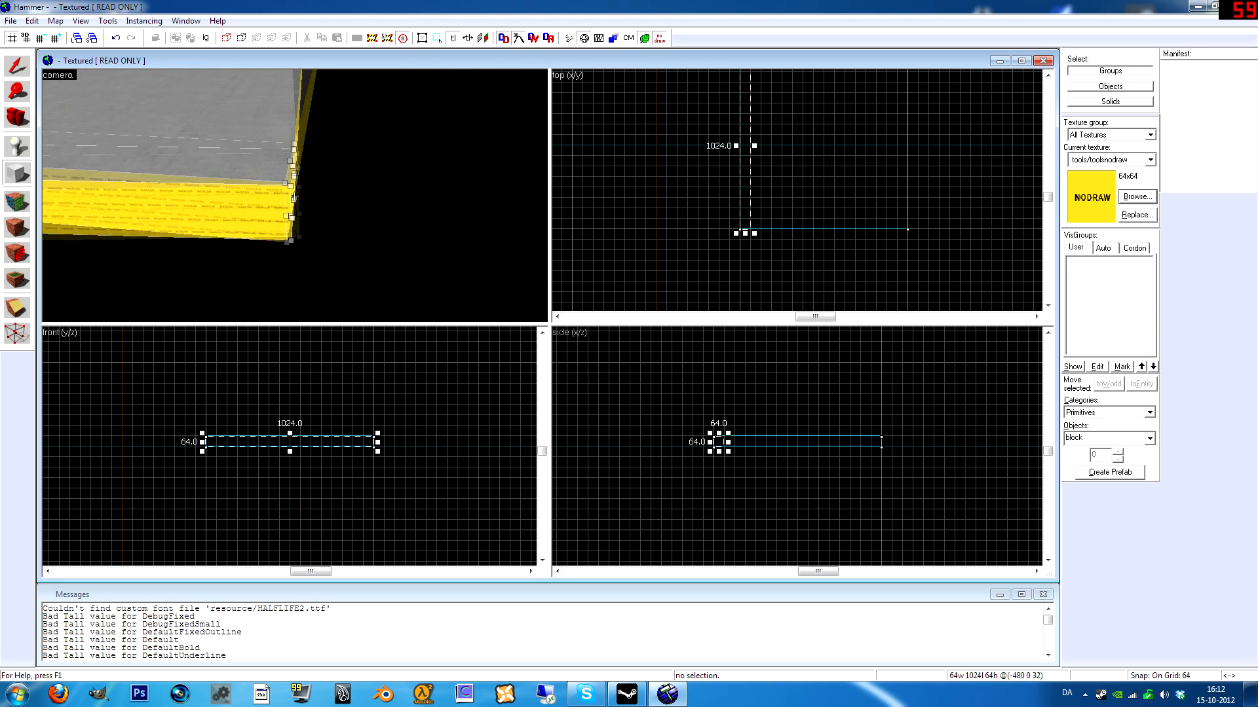
key("d")
key("z")
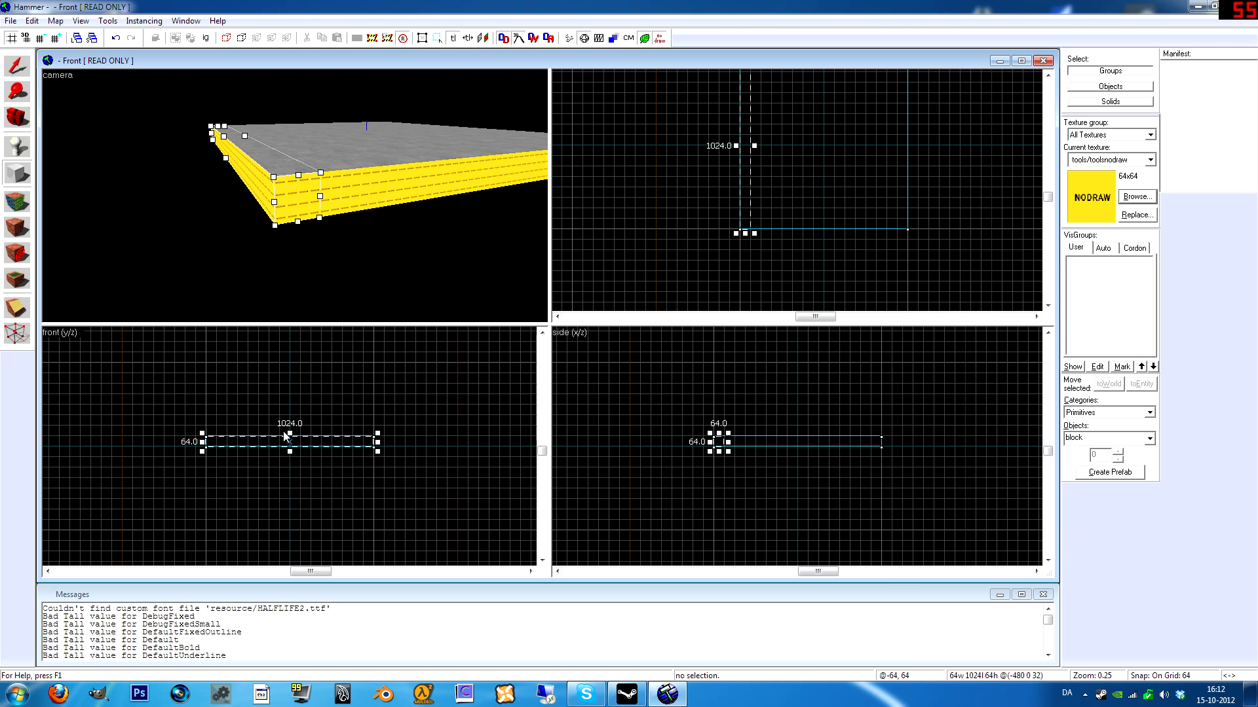
scroll(276, 450, "up", 3)
left_click_drag(310, 466, 316, 443)
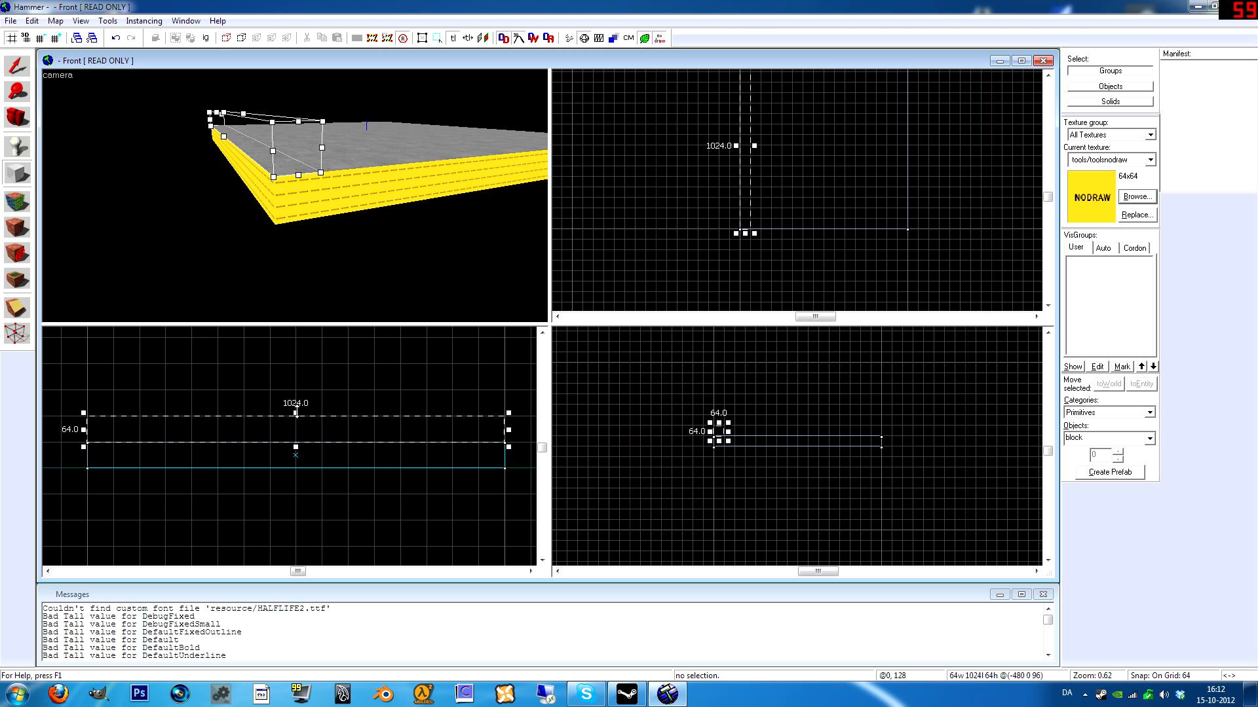
left_click_drag(295, 412, 297, 345)
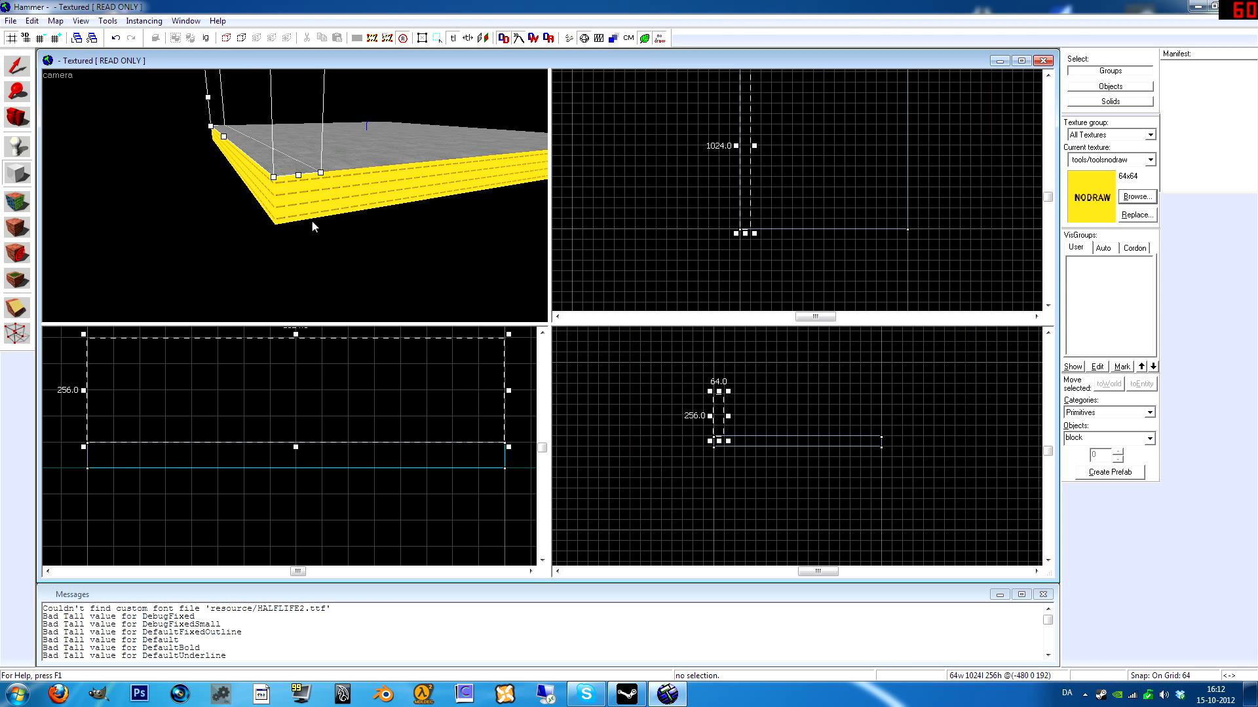
- Reduce the wall outline's height to 128 units and examine it from several sides in the camera view
key("z")
key("w")
key("z")
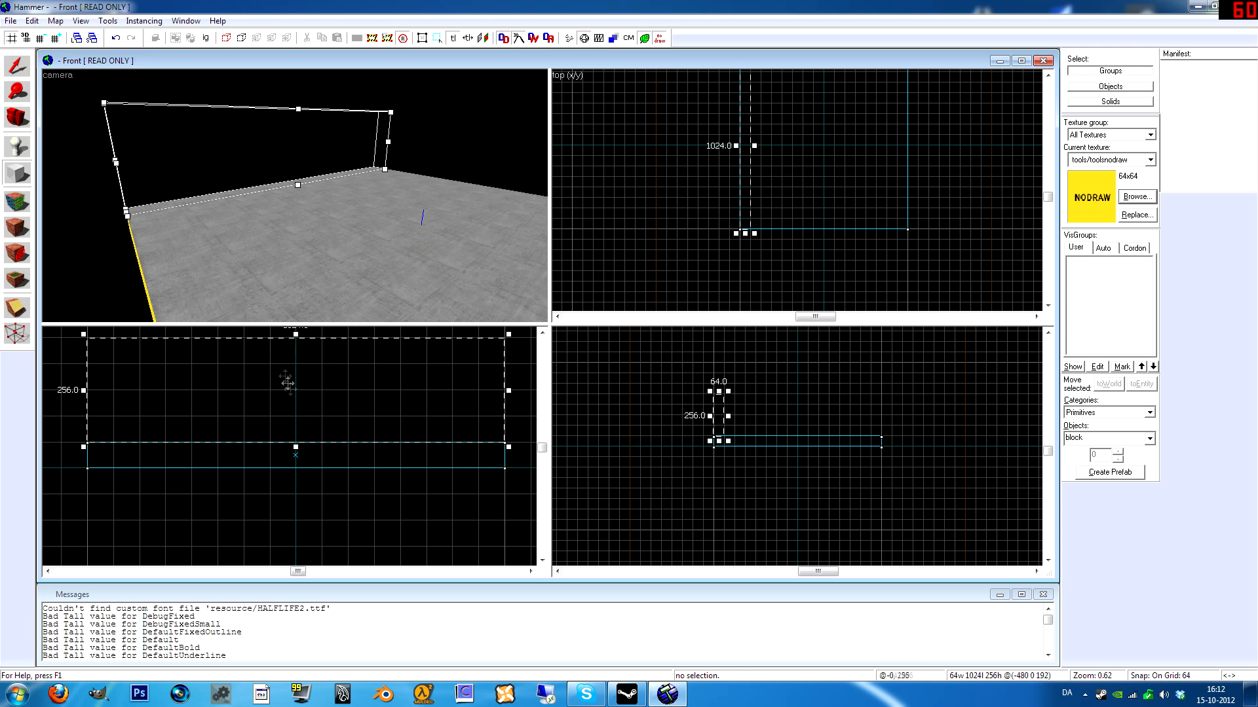
left_click_drag(296, 338, 299, 383)
key("z")
key("a")
key("z")
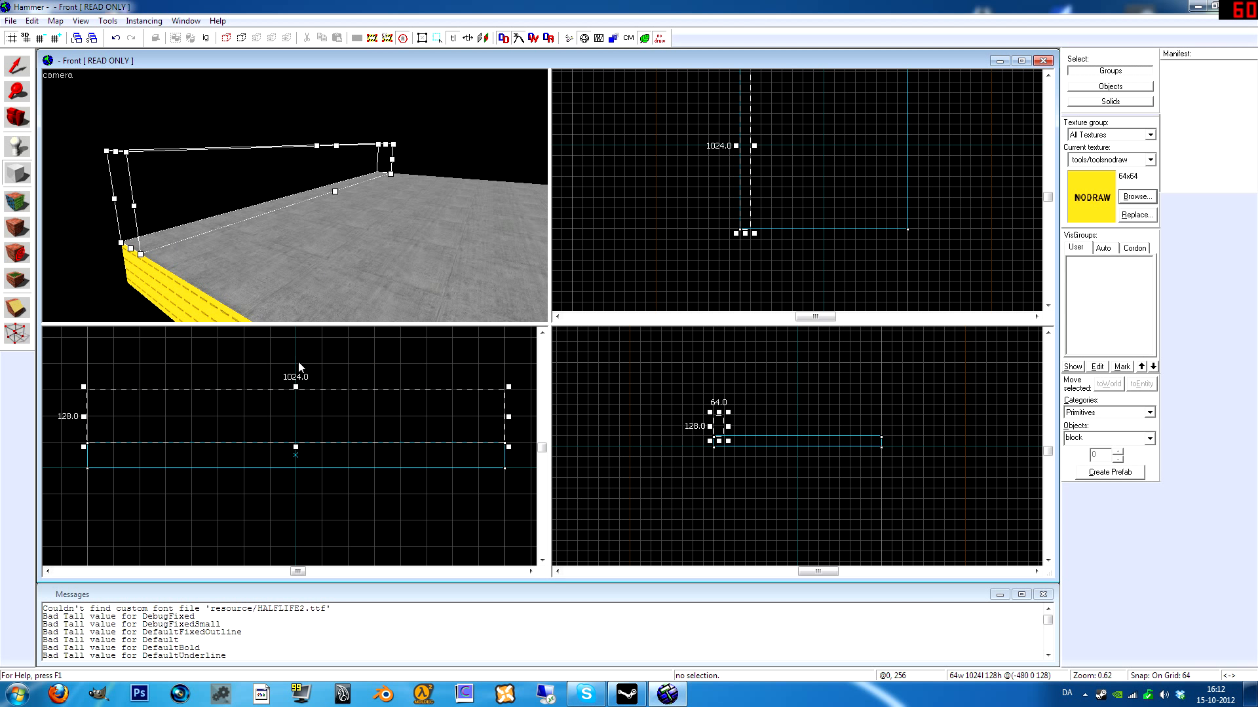
key("z")
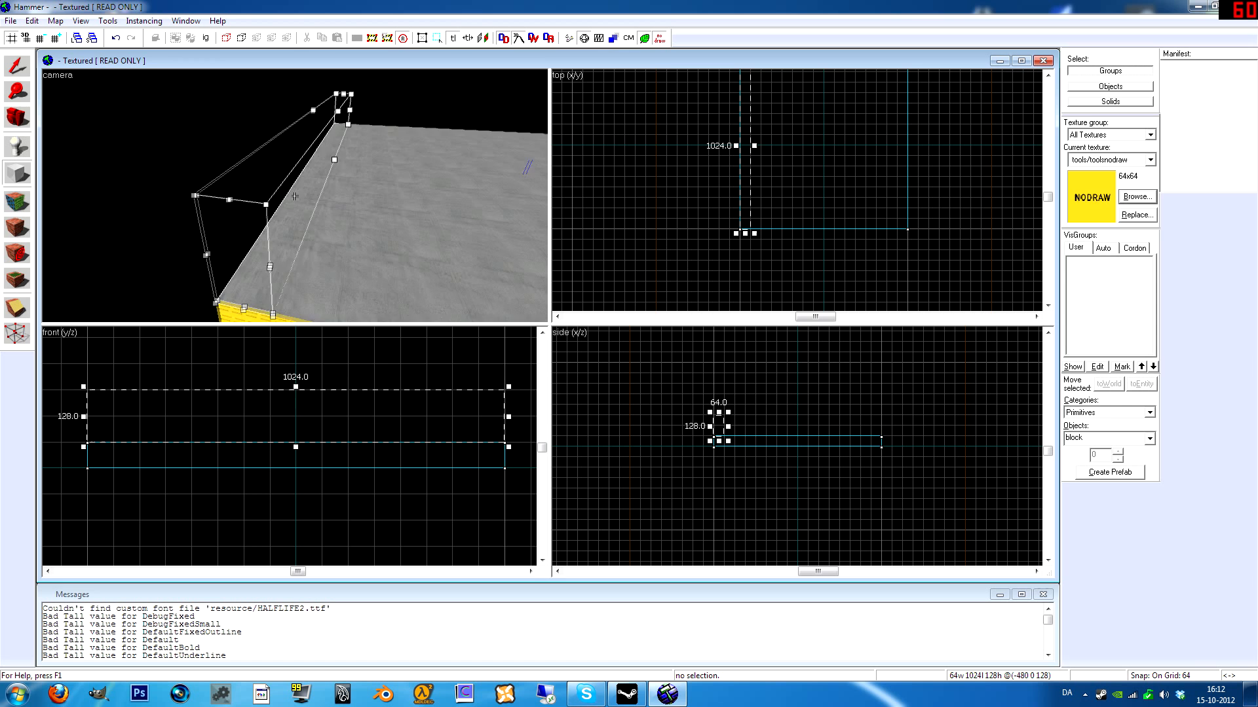
key("z")
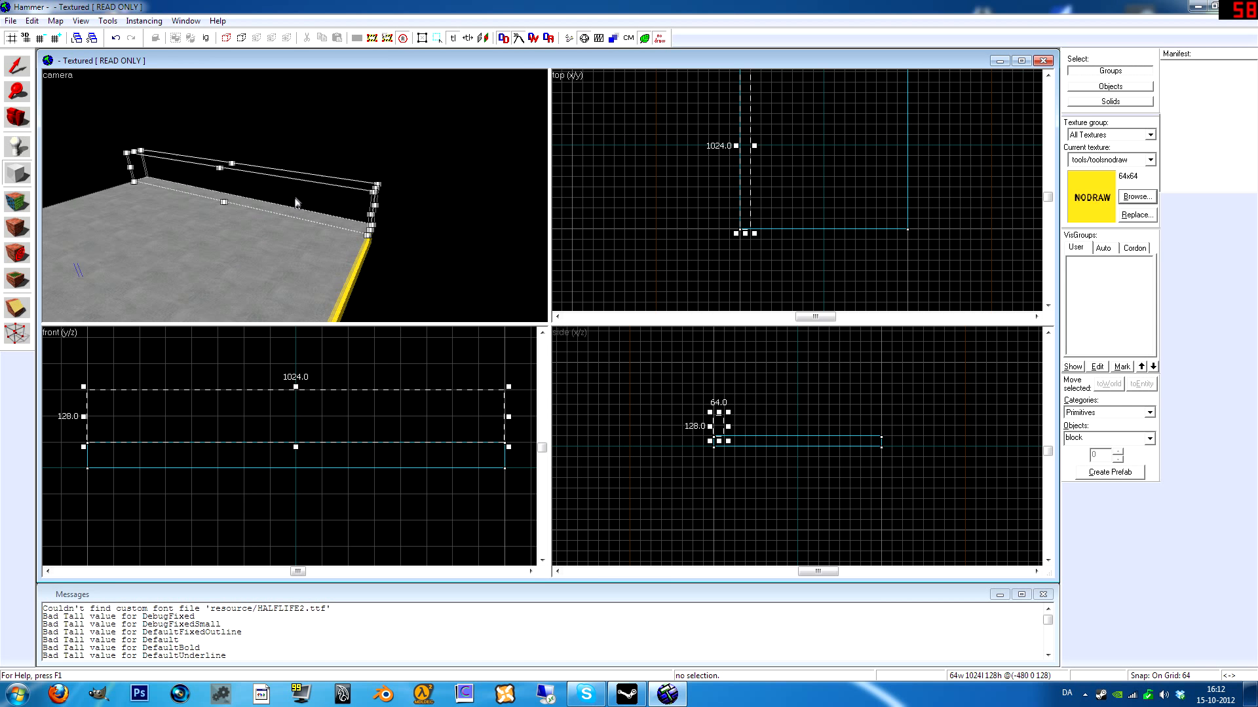
key("z")
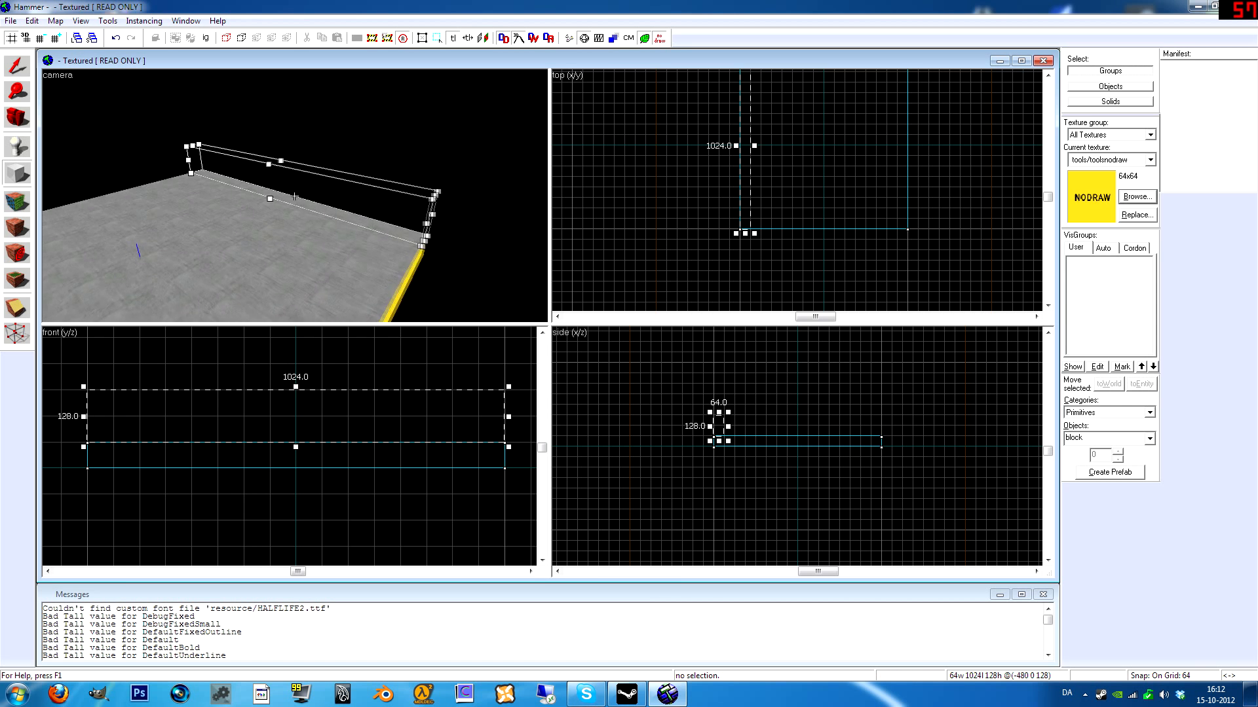
- Create the nodraw wall block from the outline along the floor's edge
key("z")
key("z")
key("z")
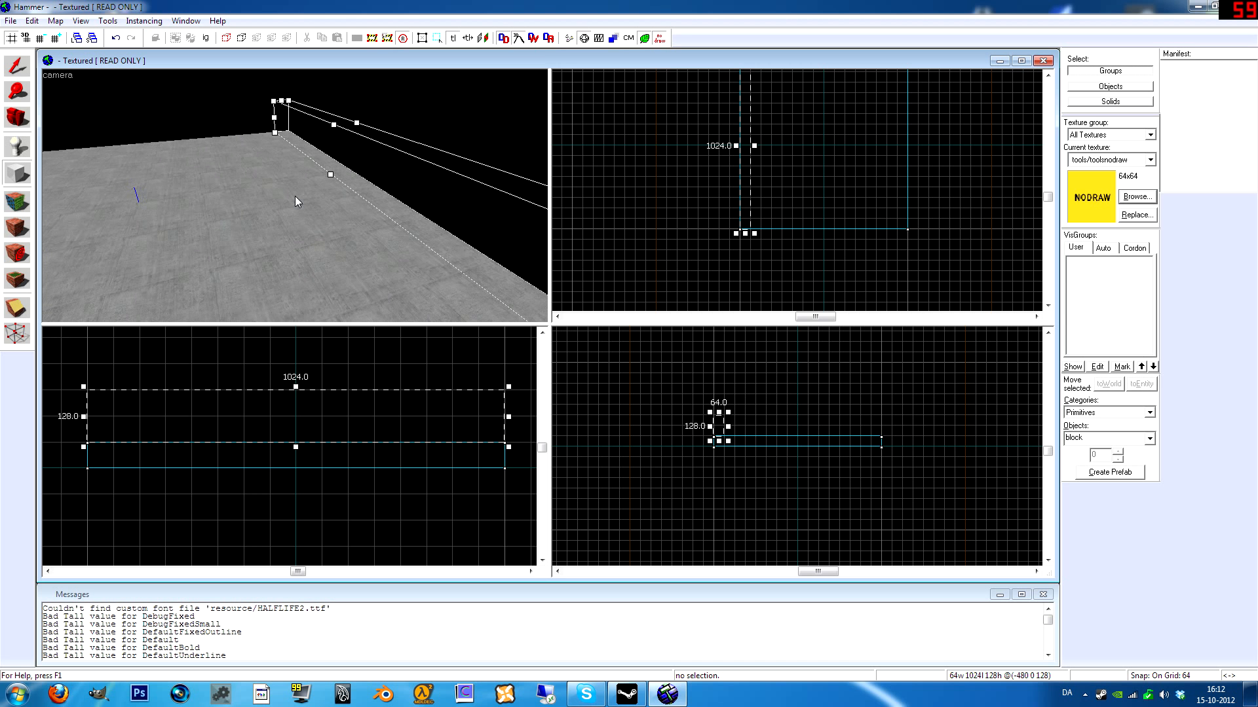
key("Return")
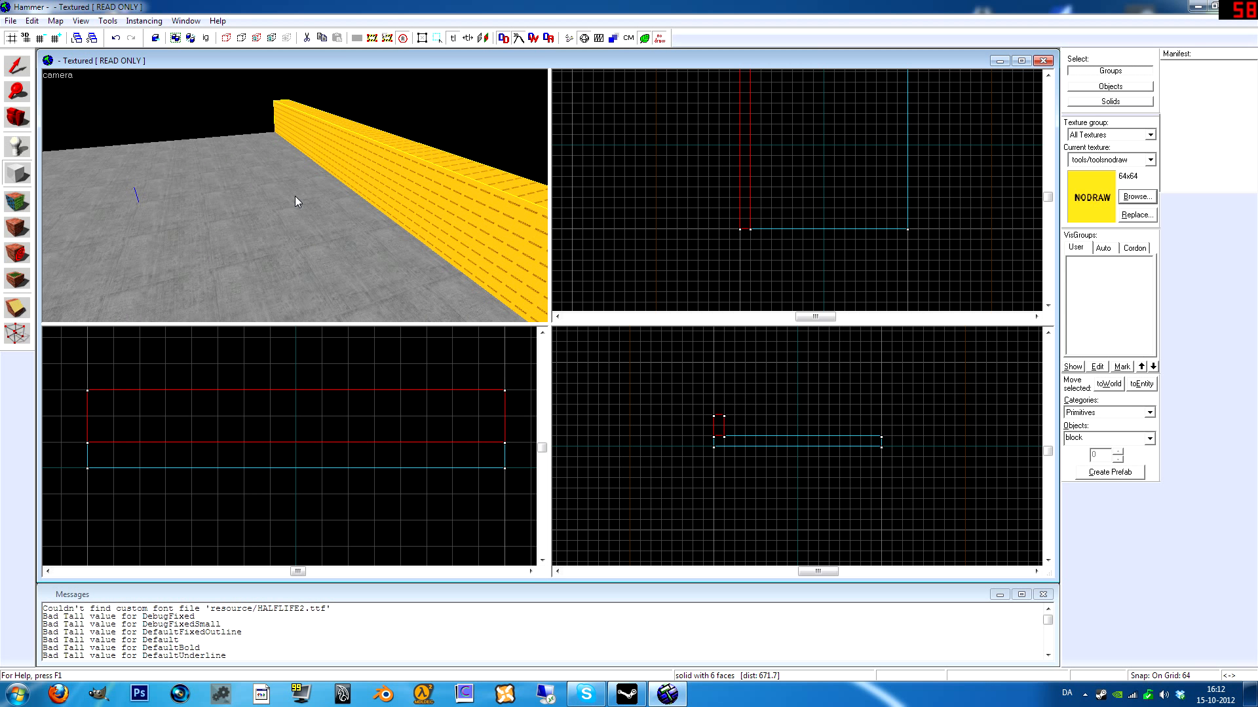
- Filter the texture browser for "wall", choose brick/brickwall040c and apply it to the wall's inner face
key("z")
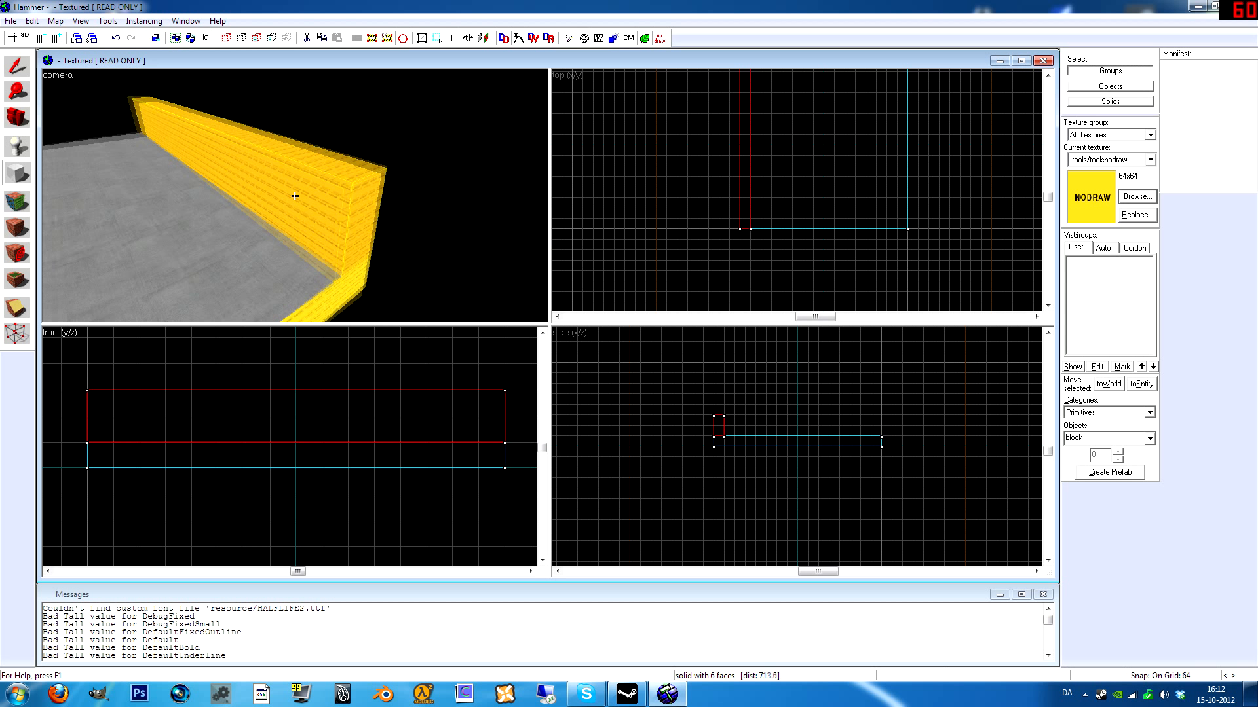
key("z")
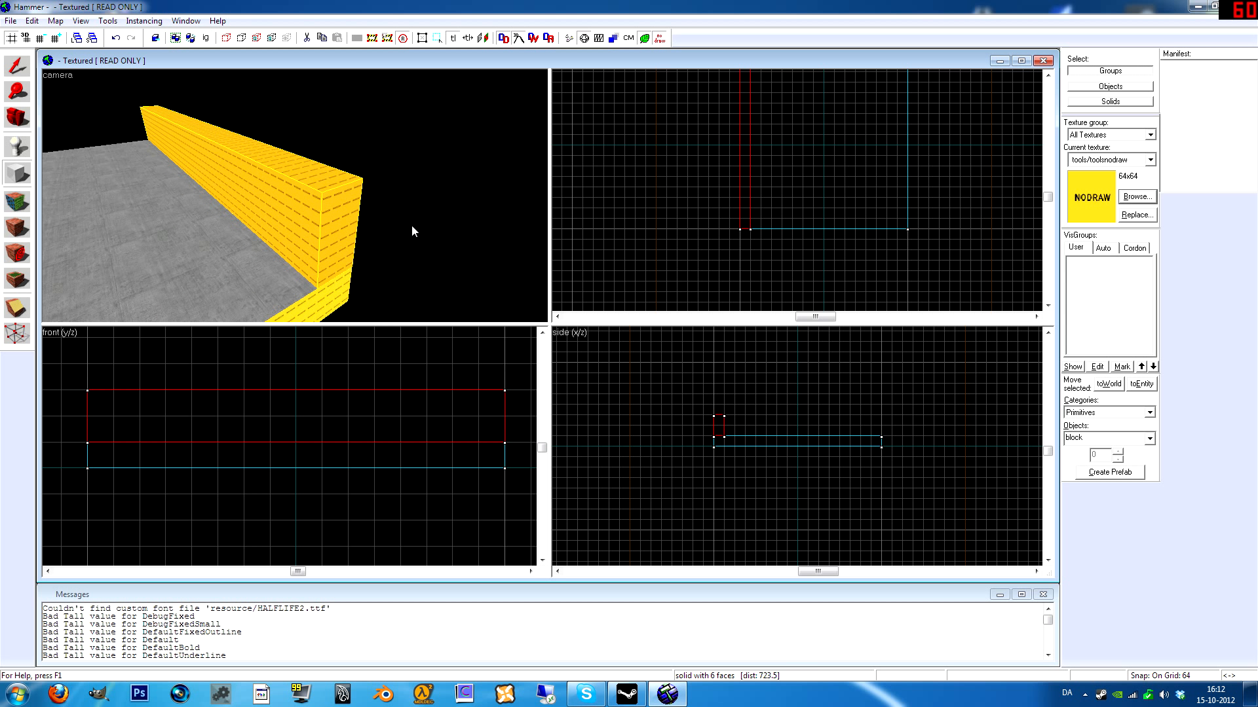
key("z")
key("w")
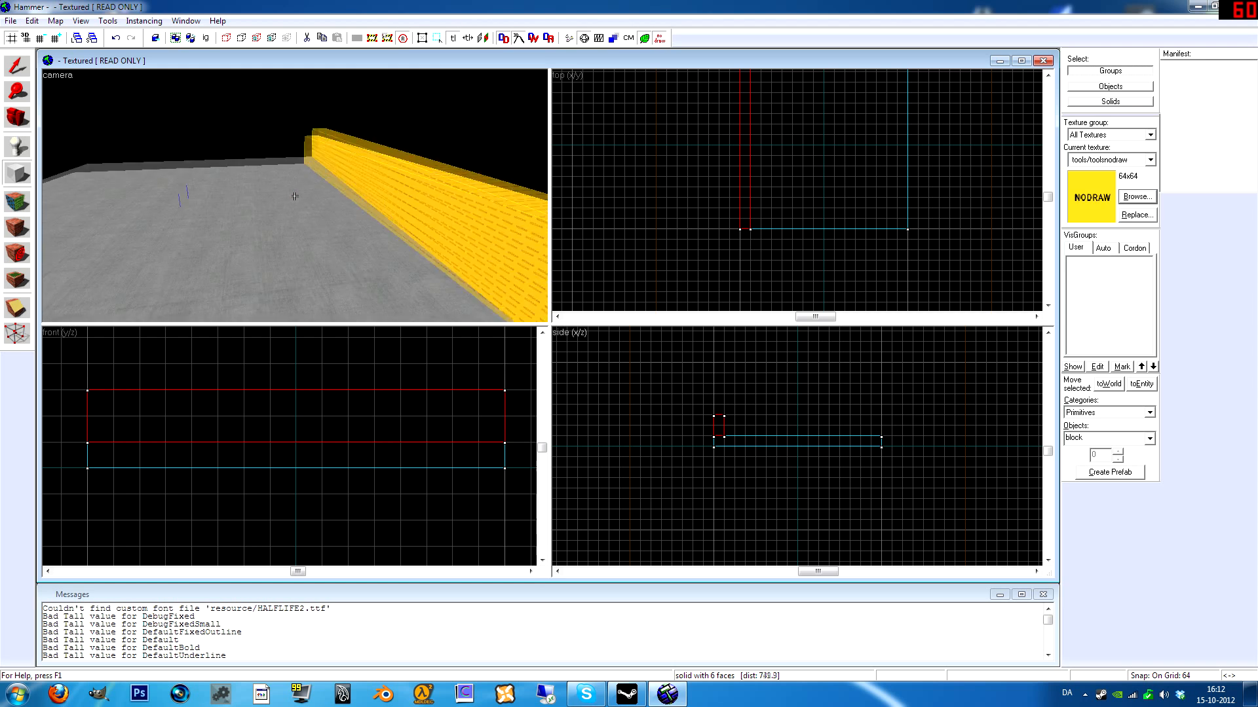
key("s")
key("w")
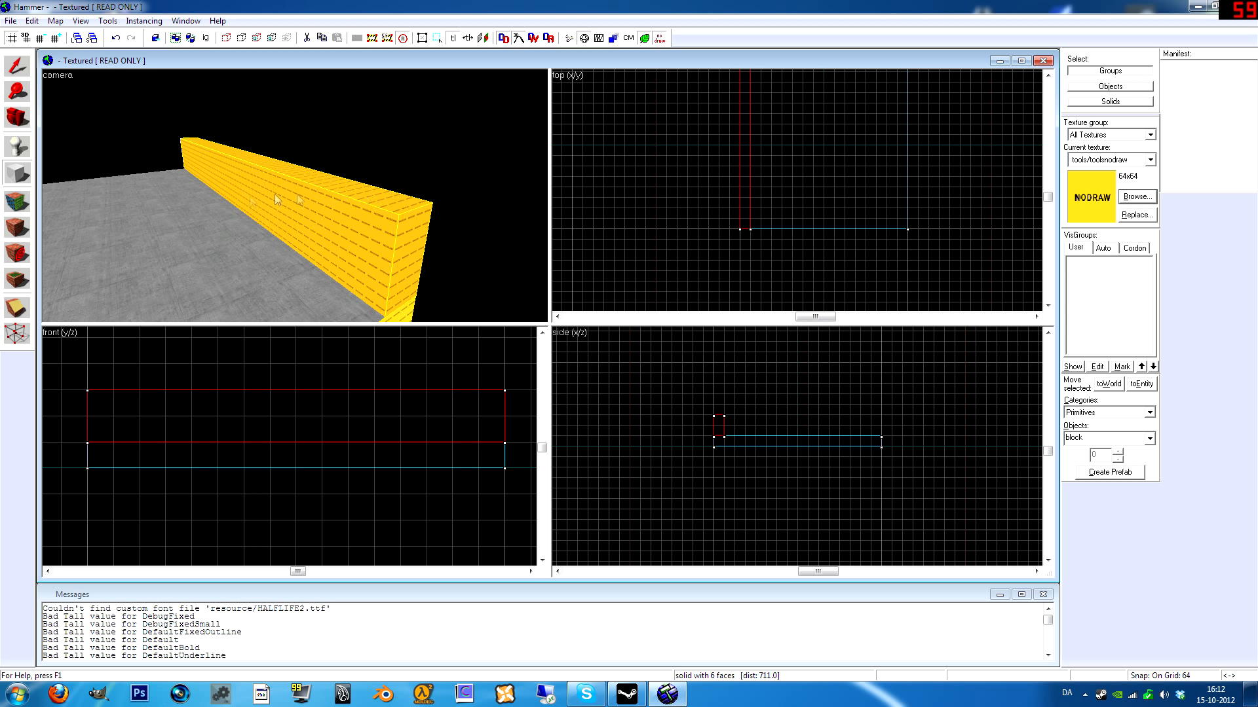
left_click(20, 206)
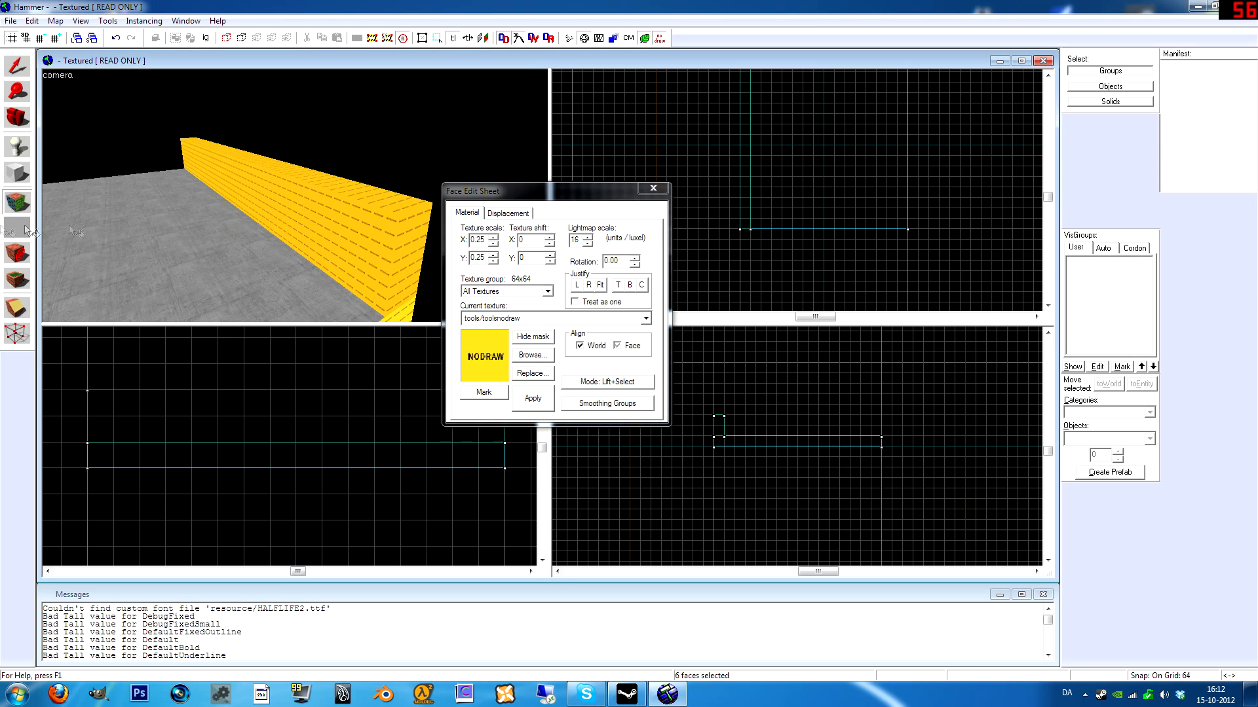
left_click(525, 355)
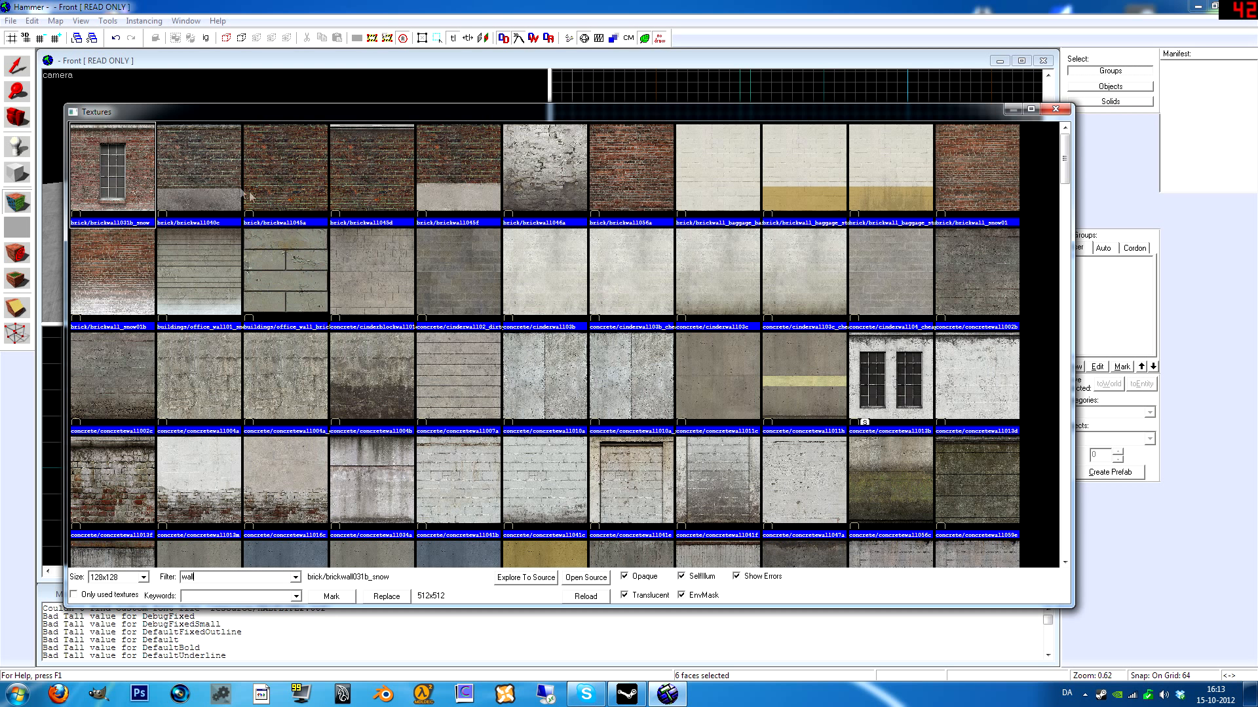
double_click(182, 152)
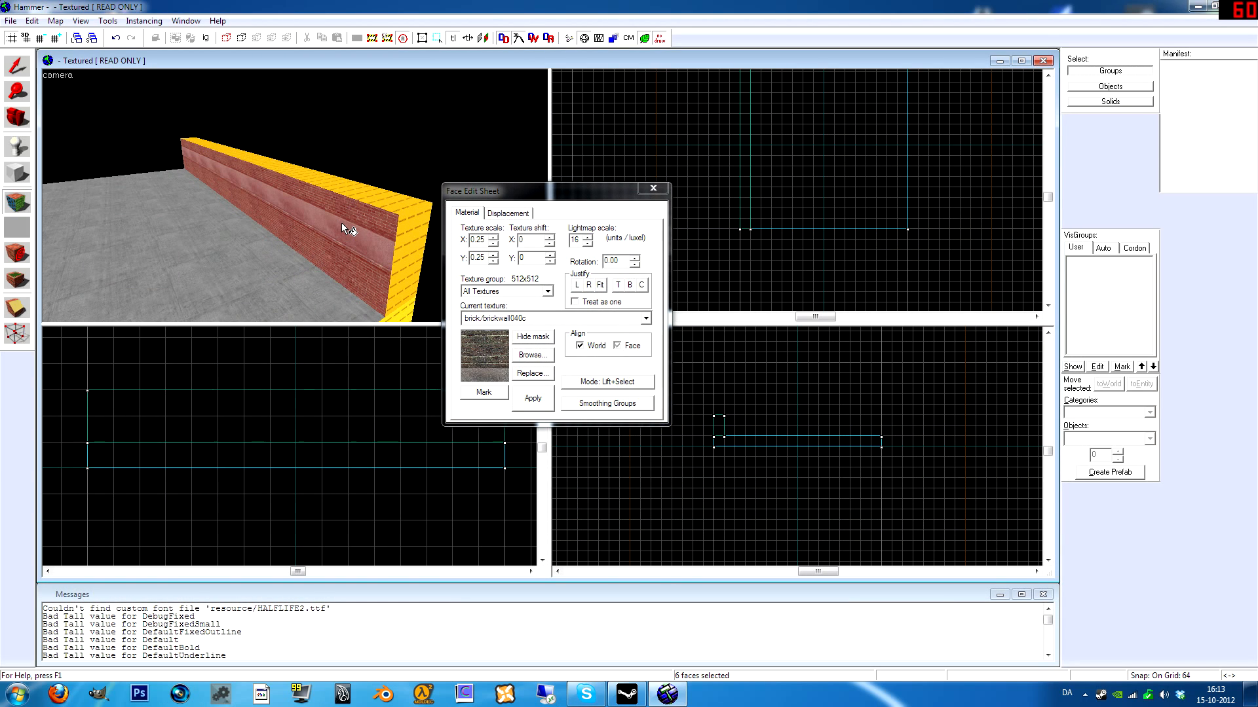
- Select only the wall's inner face, justify its brick texture to a shift of X 256 and Y 256, and close the Face Edit Sheet
key("z")
key("w")
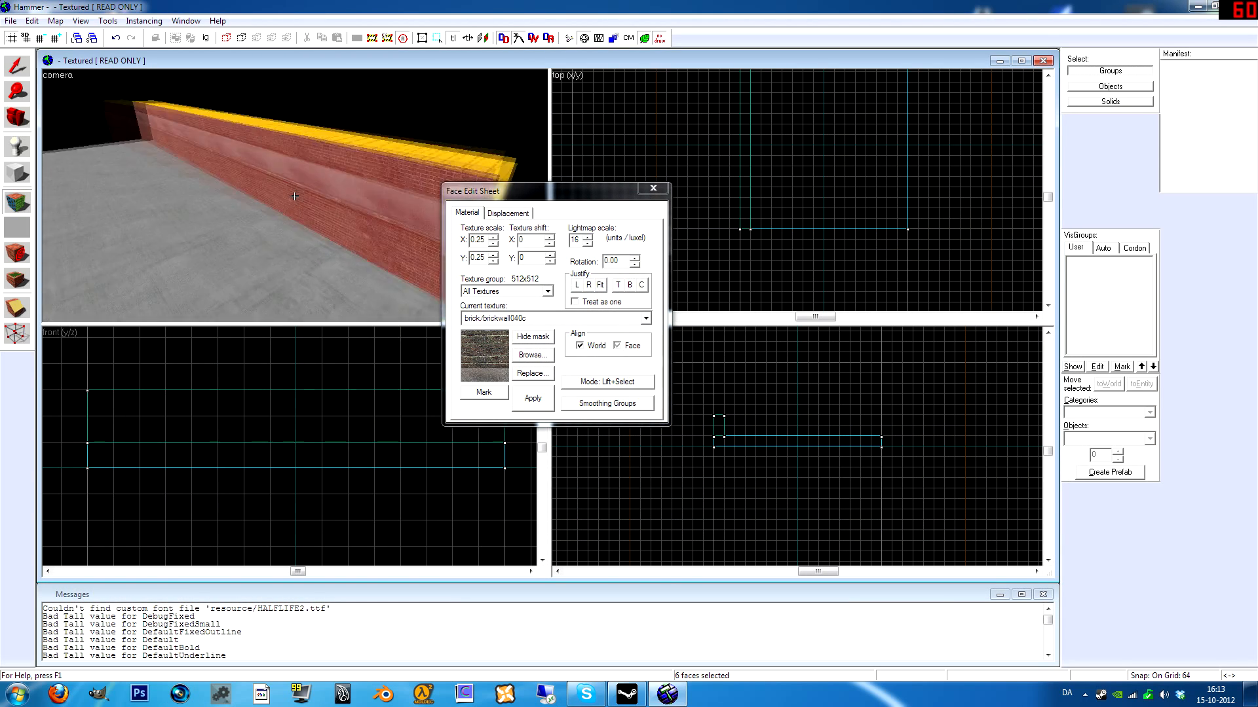
key("z")
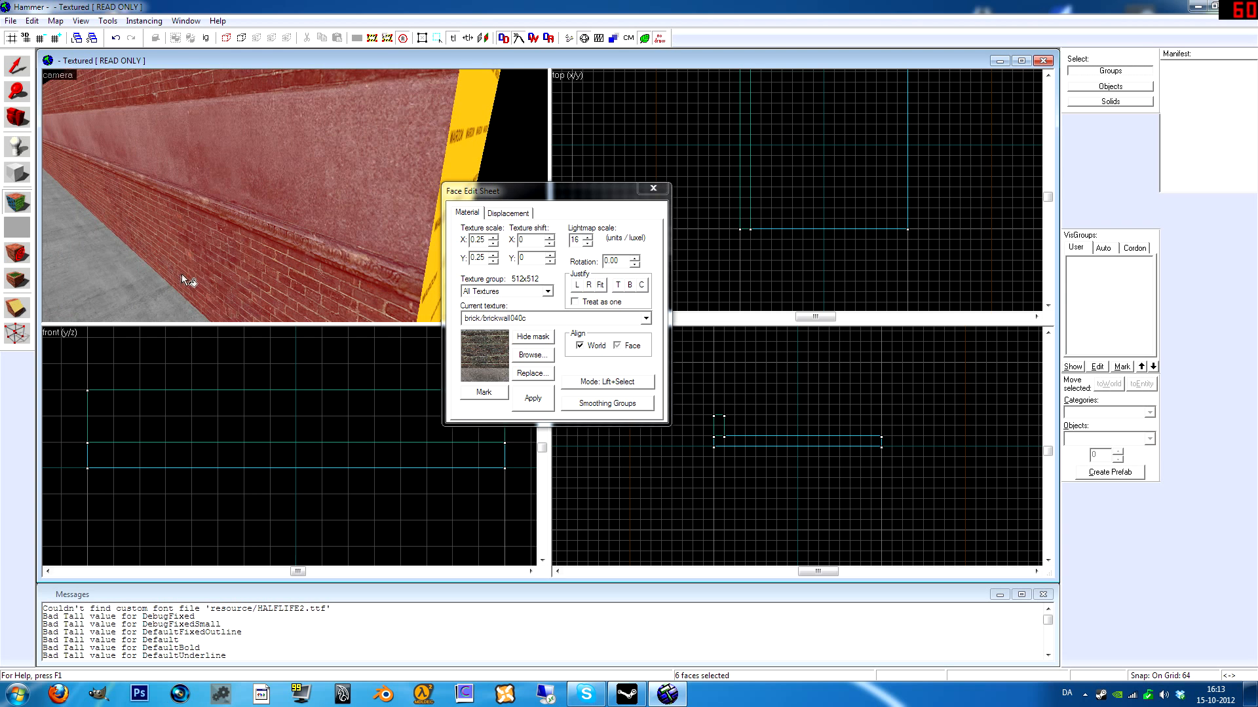
key("z")
key("s")
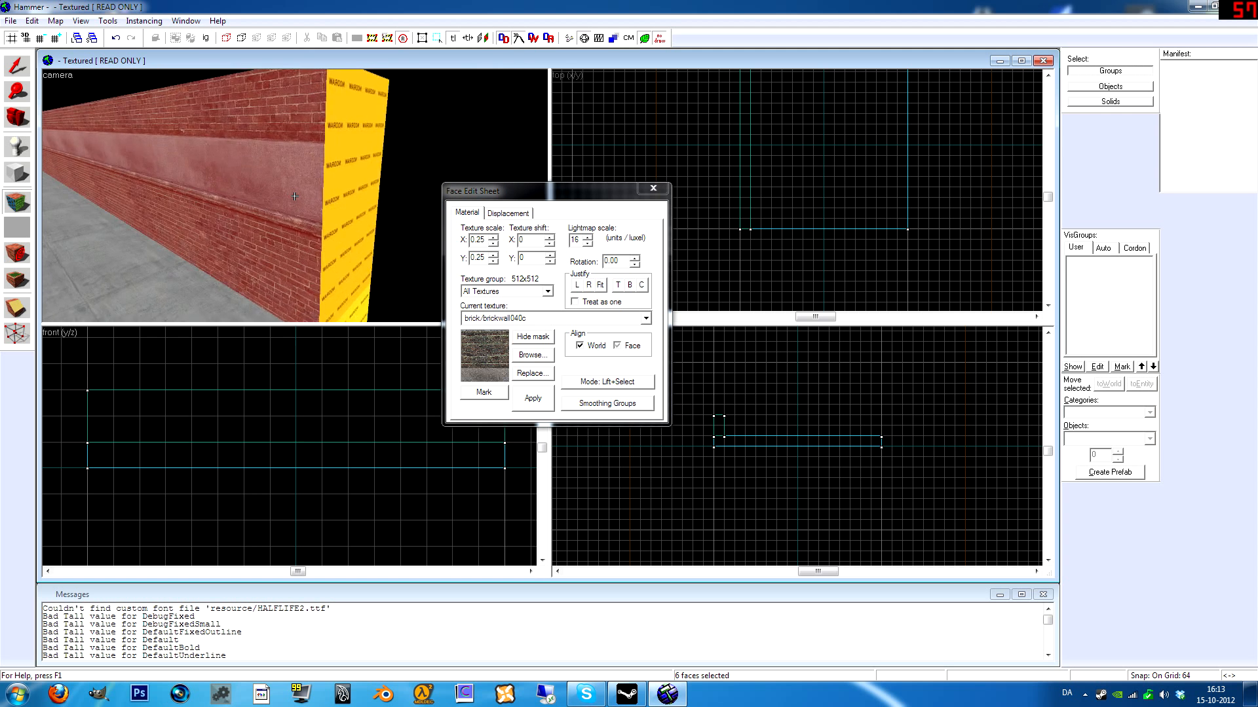
key("z")
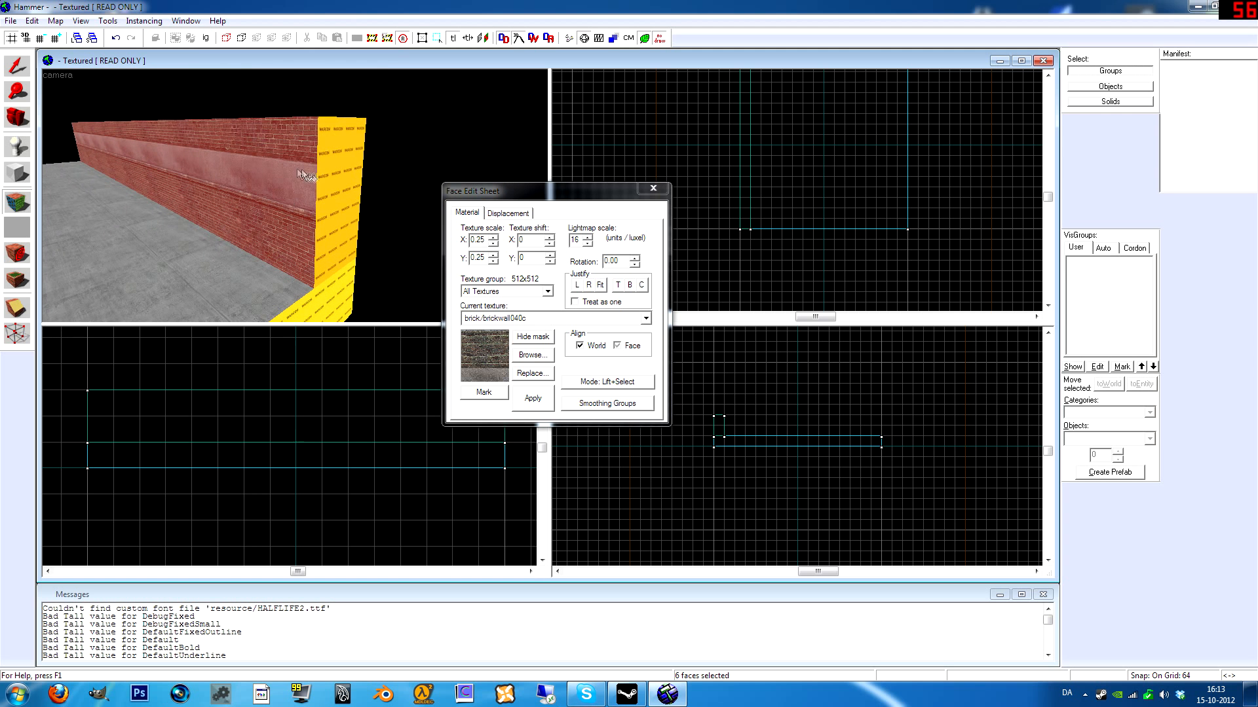
left_click(247, 175)
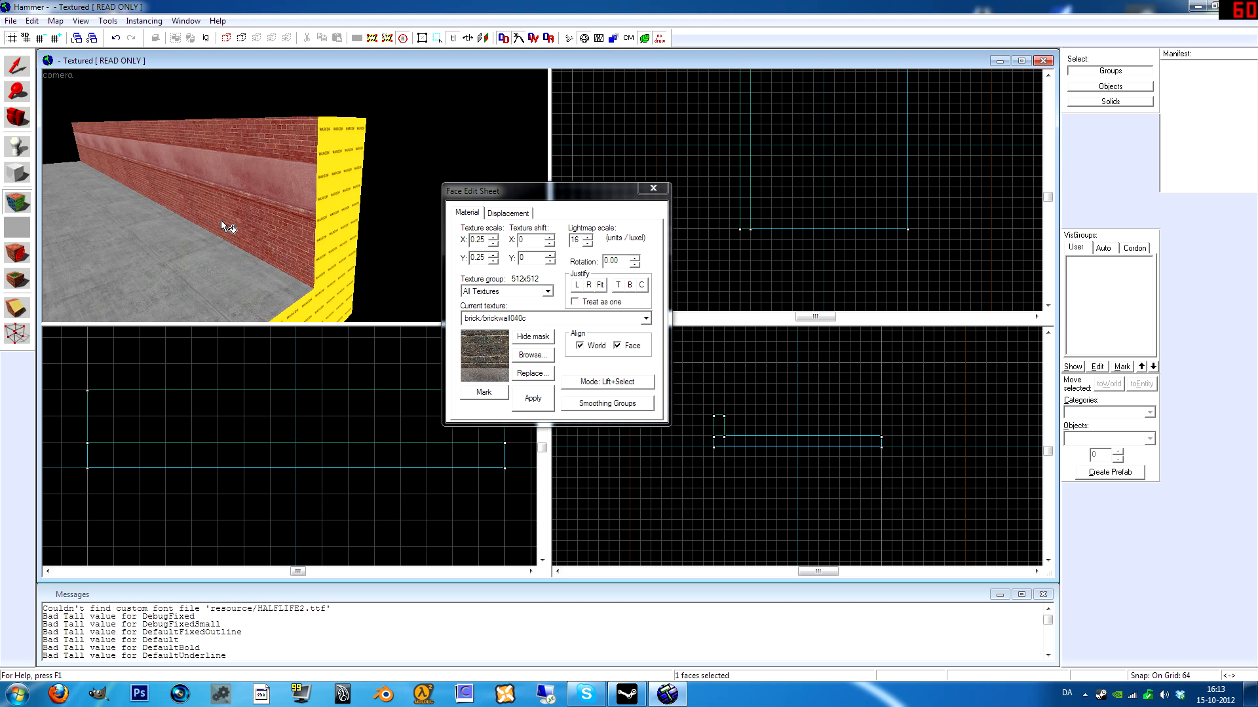
left_click(588, 286)
left_click(619, 286)
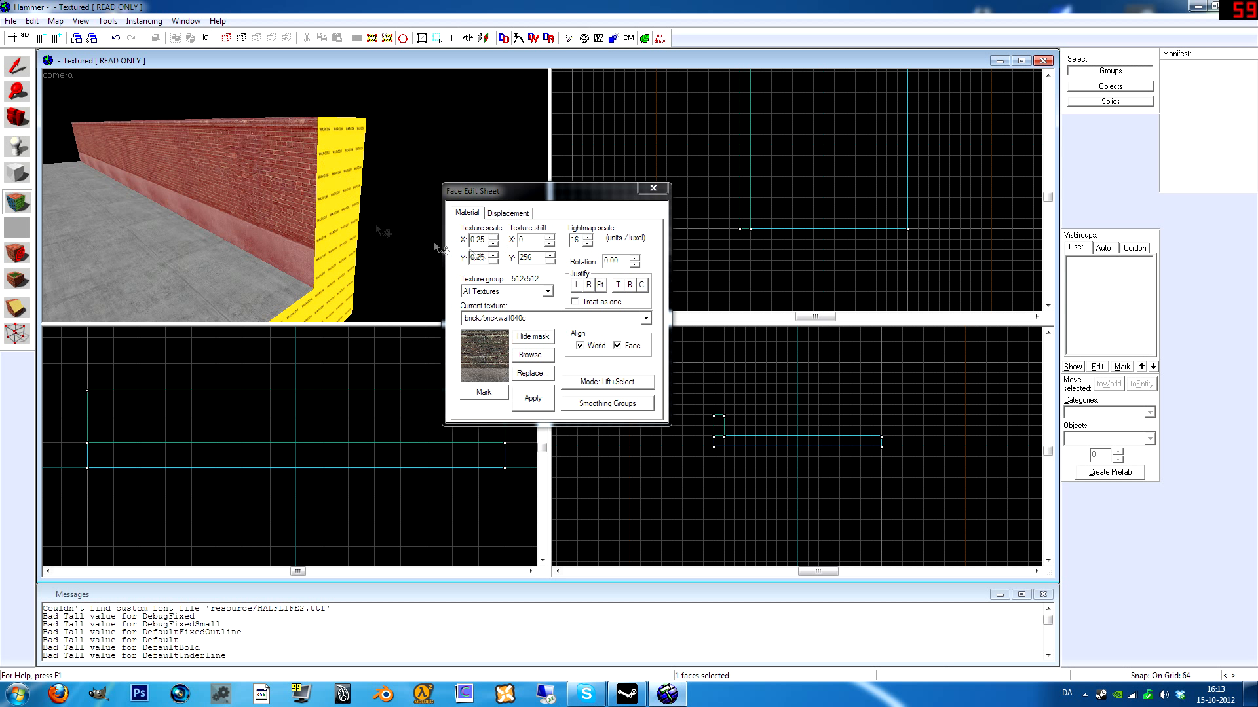
left_click(644, 286)
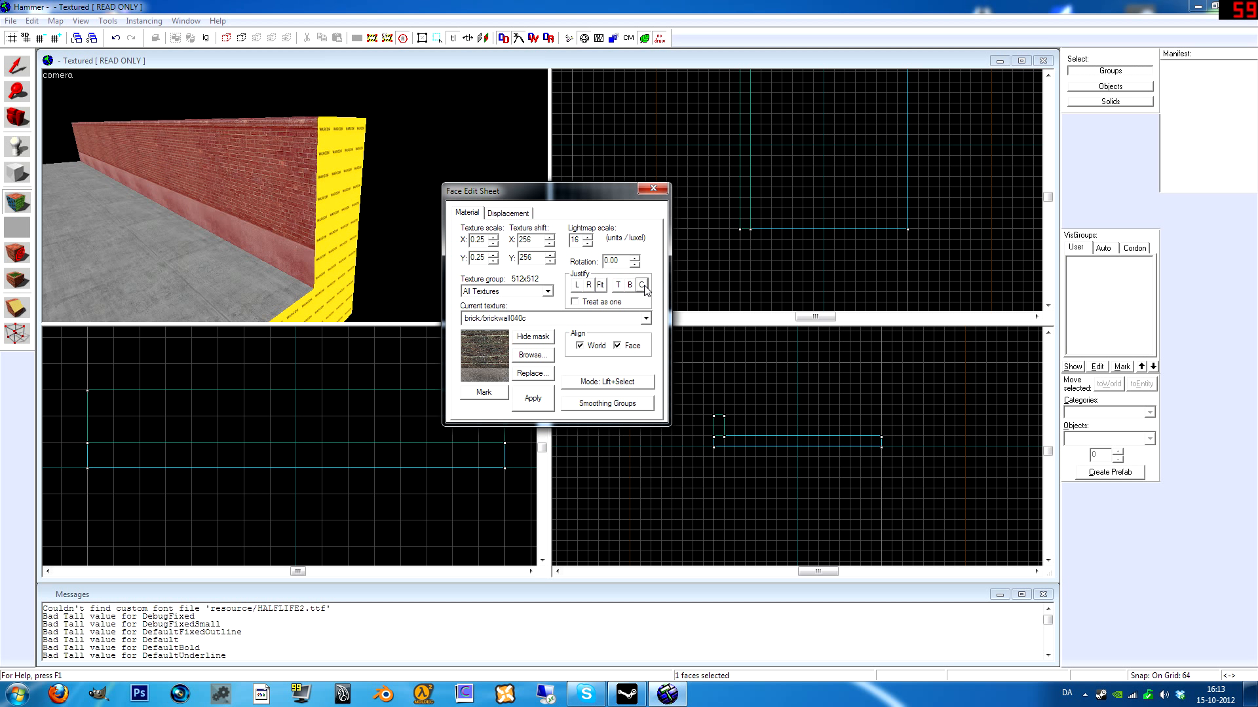
left_click(618, 285)
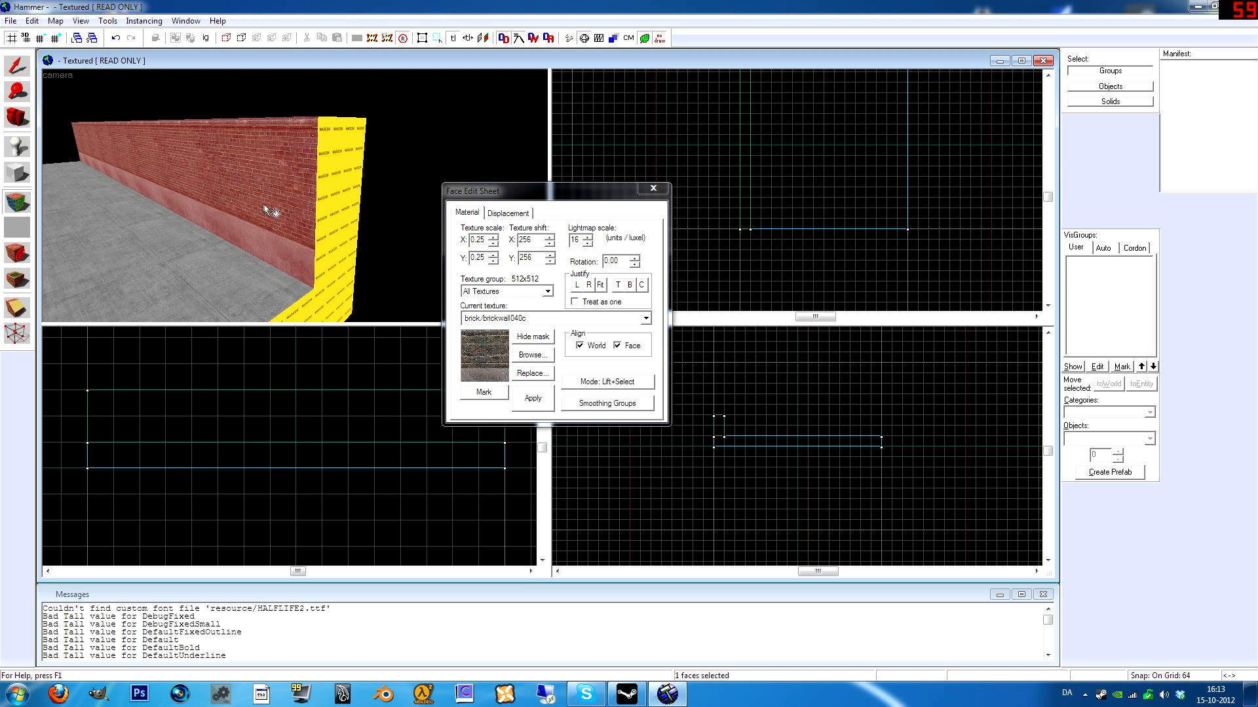
left_click(653, 188)
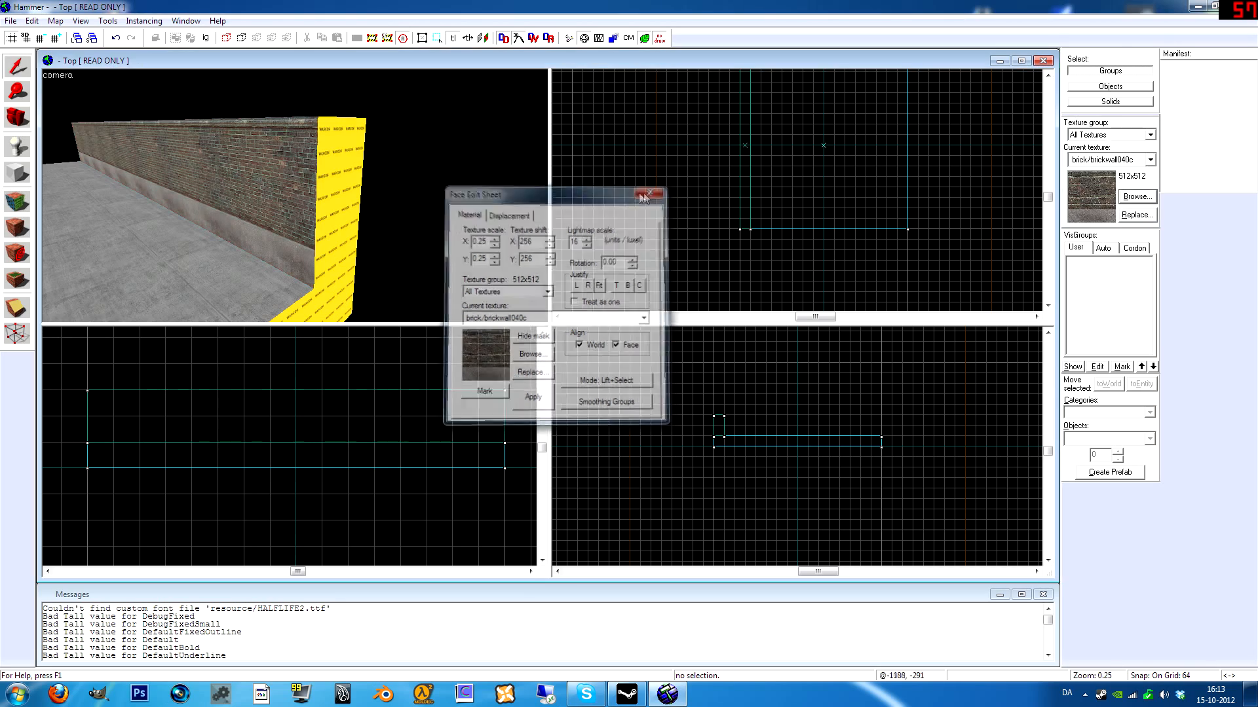
- Examine the wall's brick face and its nodraw top up close and from above in the camera view
key("z")
key("w")
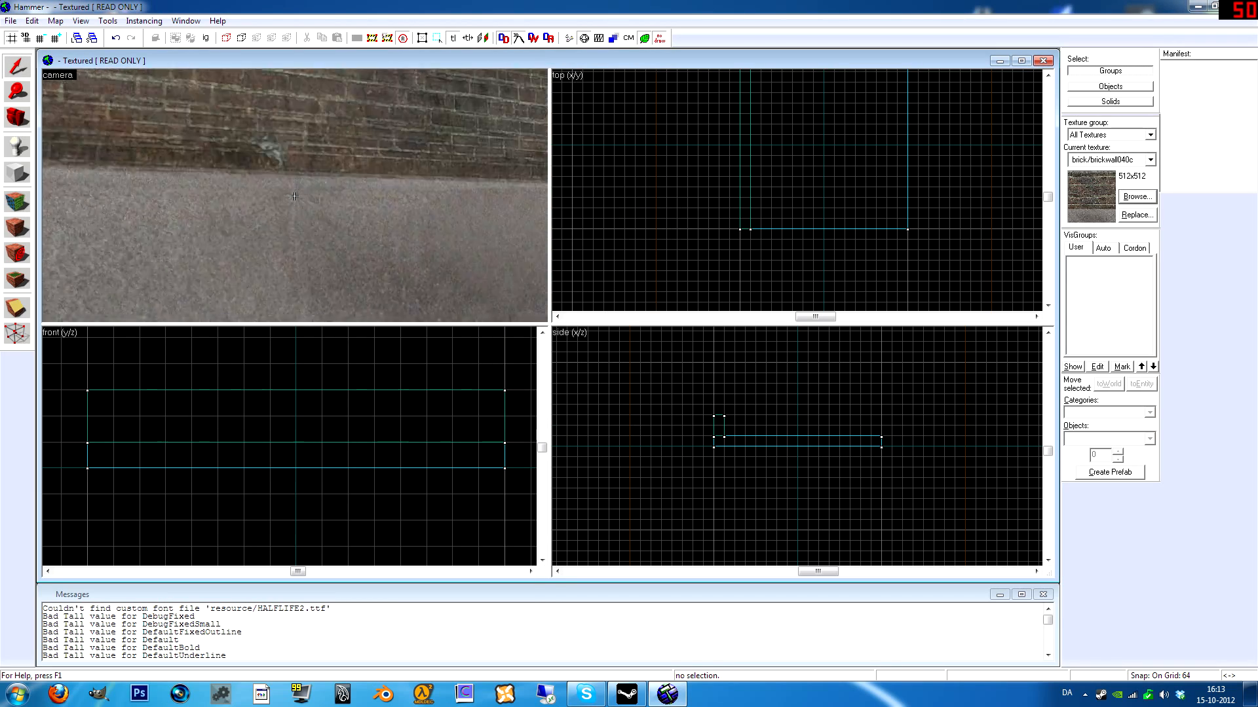
key("s")
key("d")
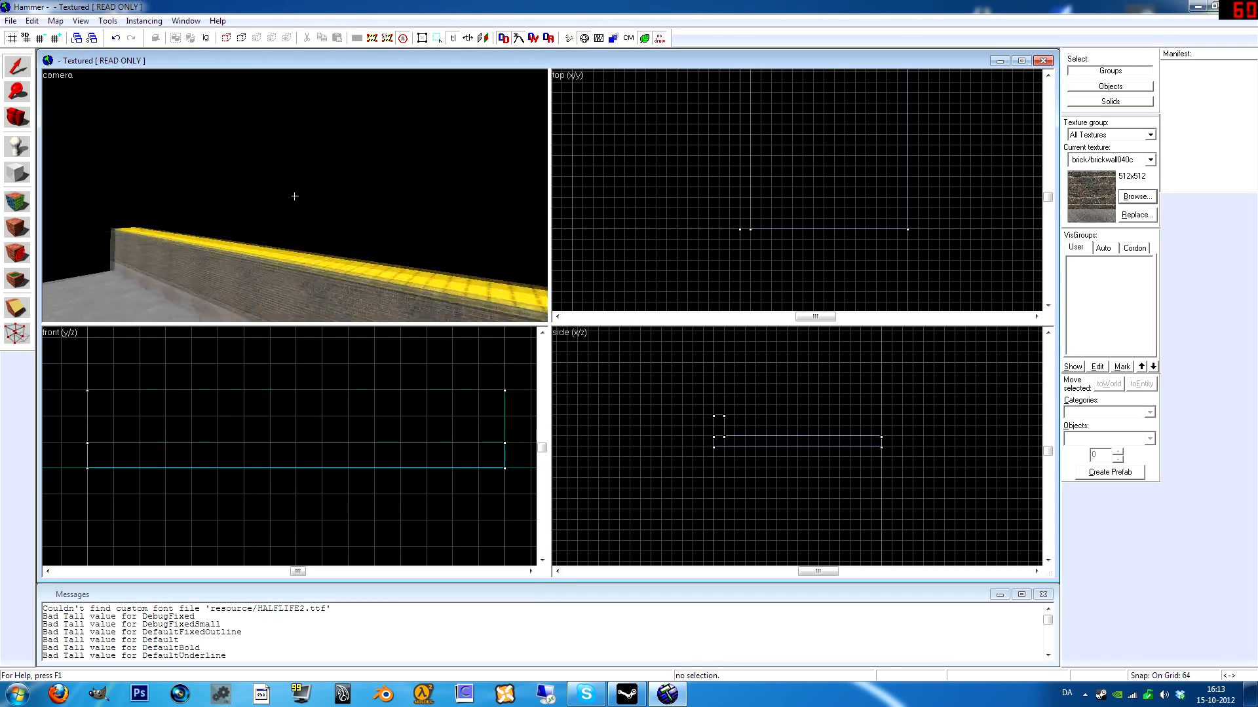
key("s")
key("z")
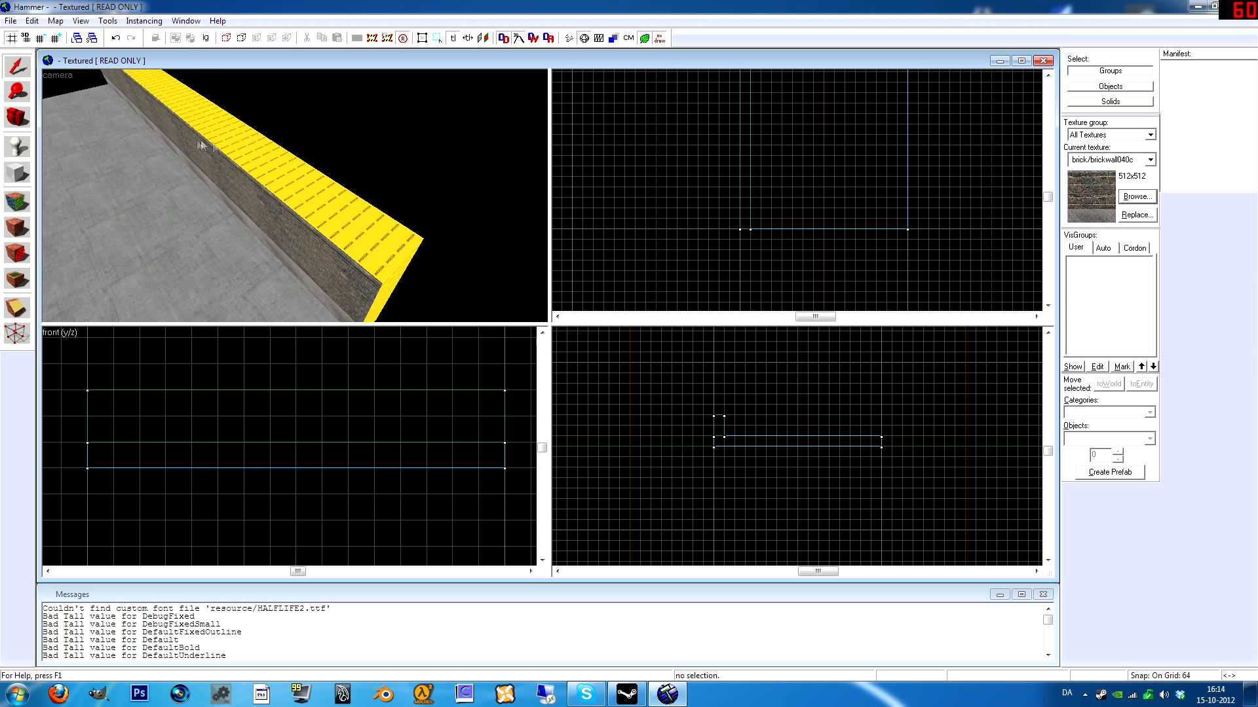
left_click_drag(287, 182, 201, 190)
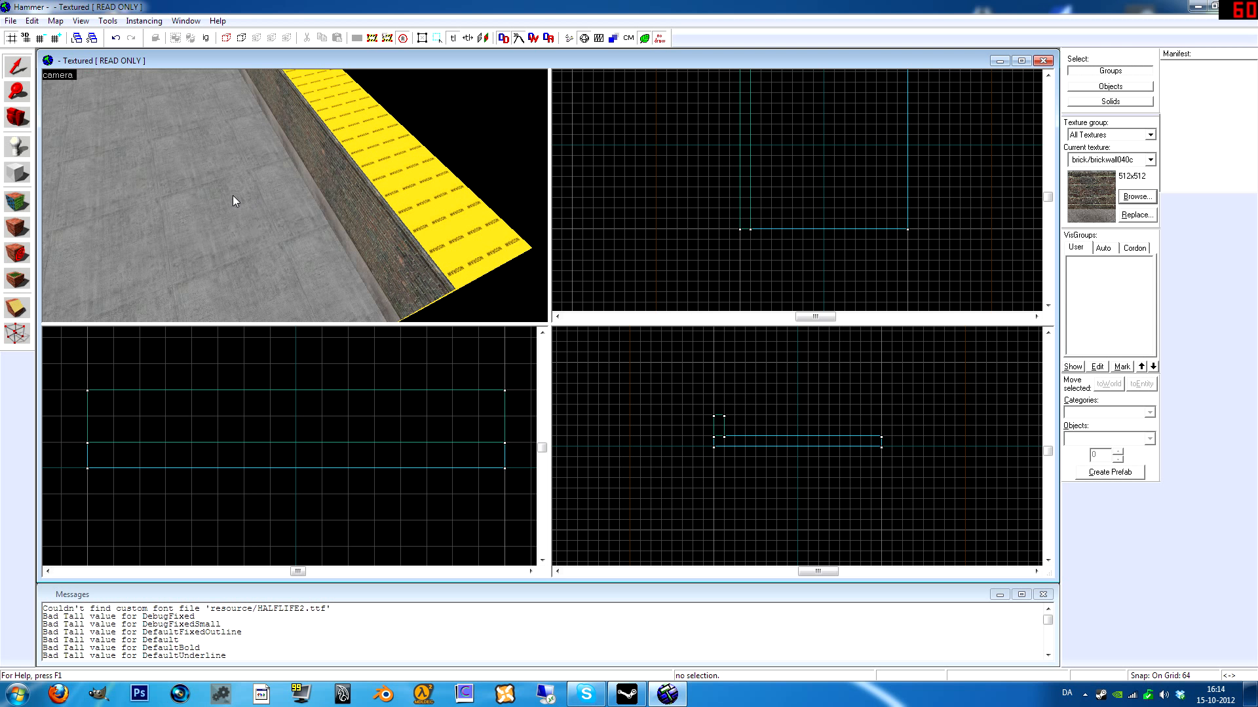
key("z")
key("z")
- Pick up the floor's concrete/baggage_concretefloora texture, apply it to the wall's top face and close the Face Edit Sheet
left_click(13, 202)
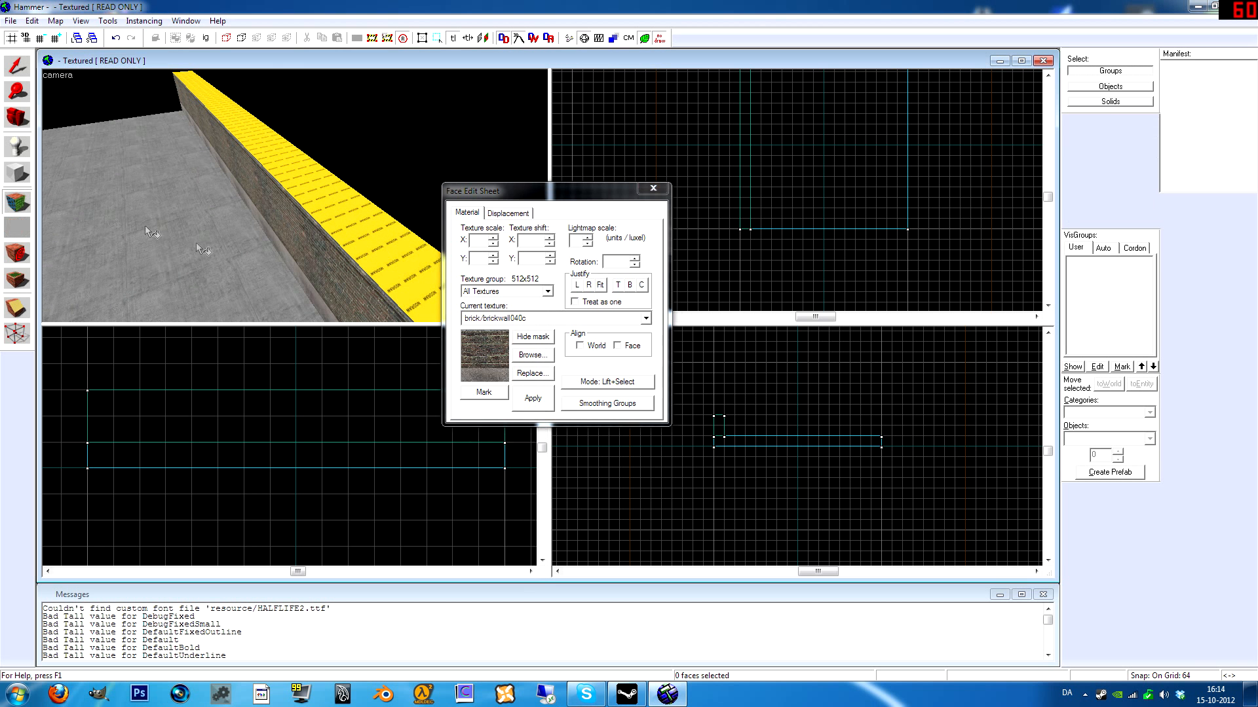
key("z")
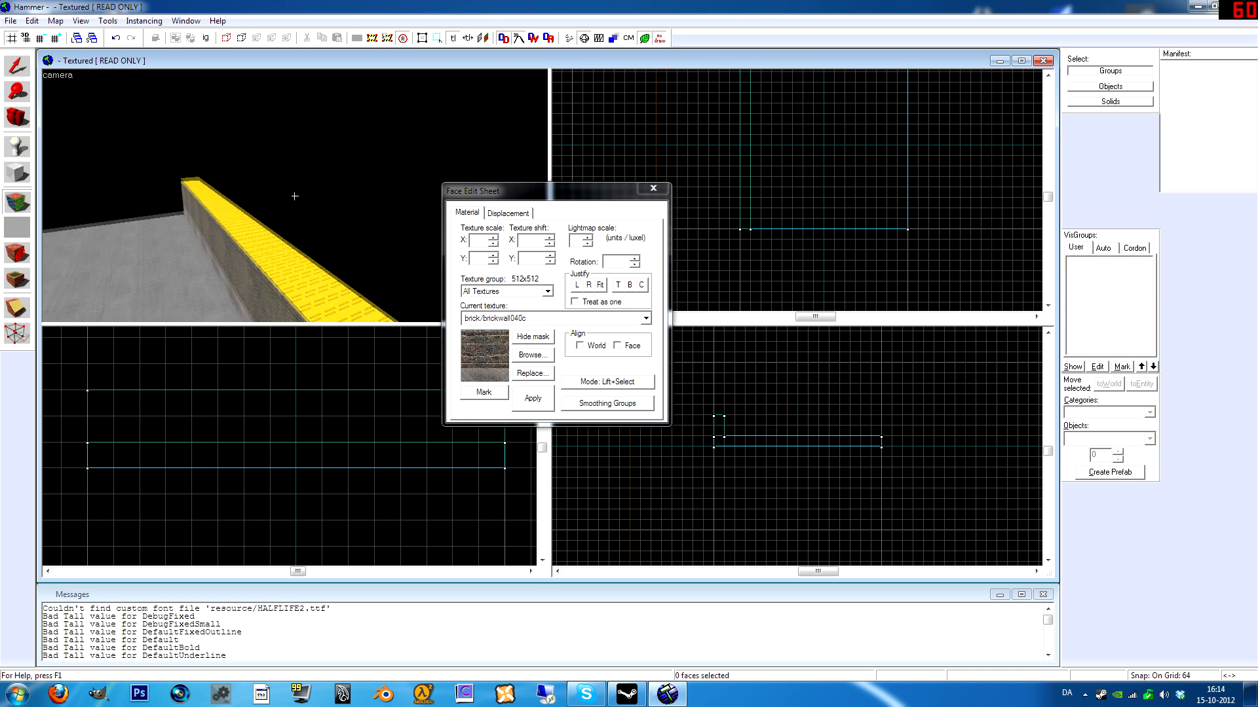
key("z")
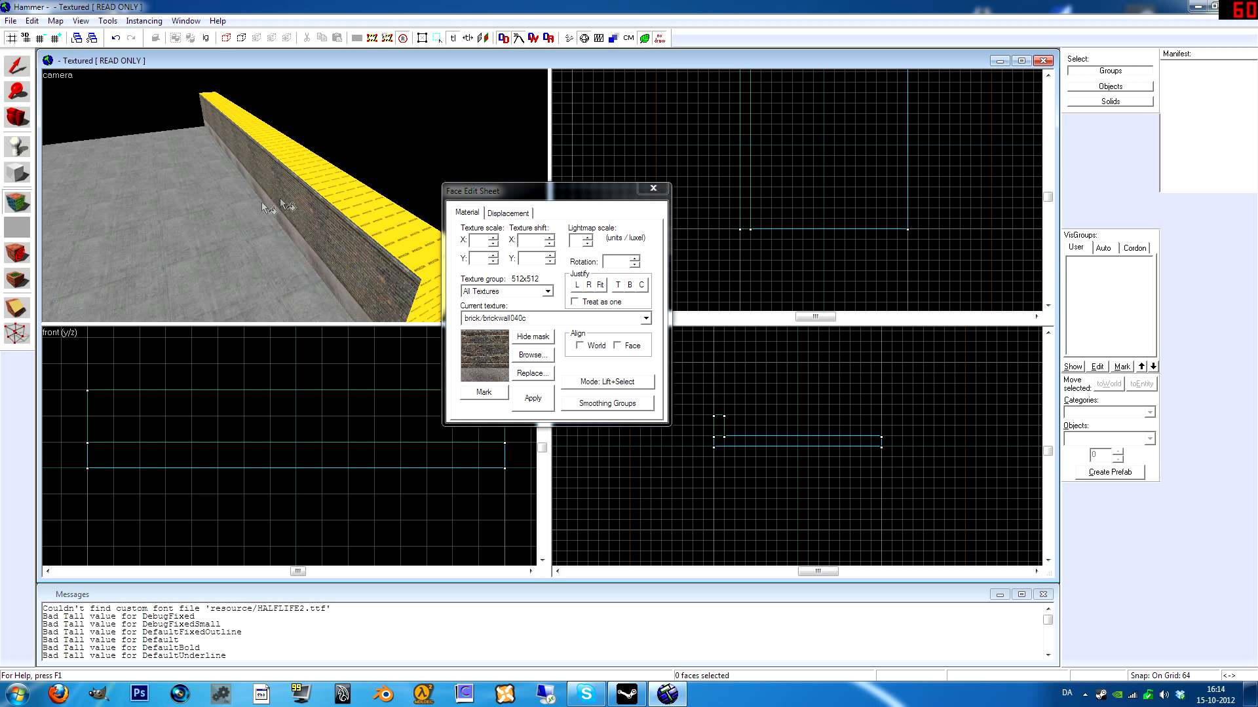
left_click(208, 227)
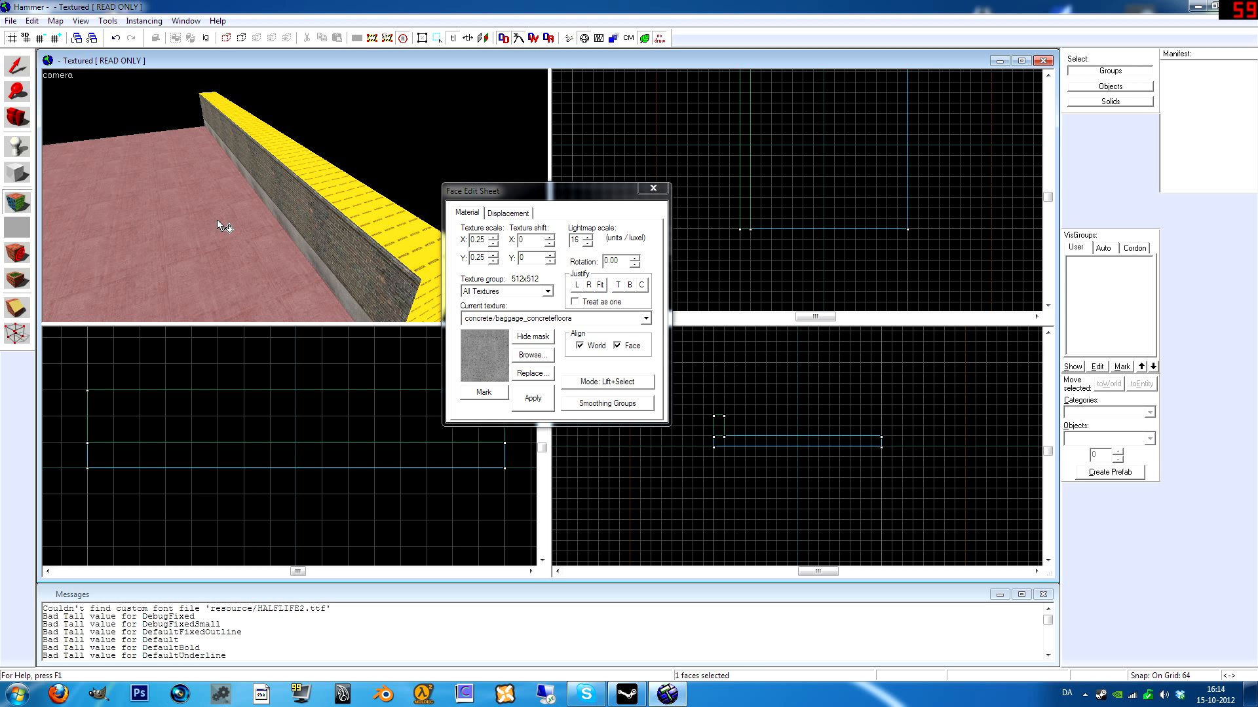
right_click(365, 196)
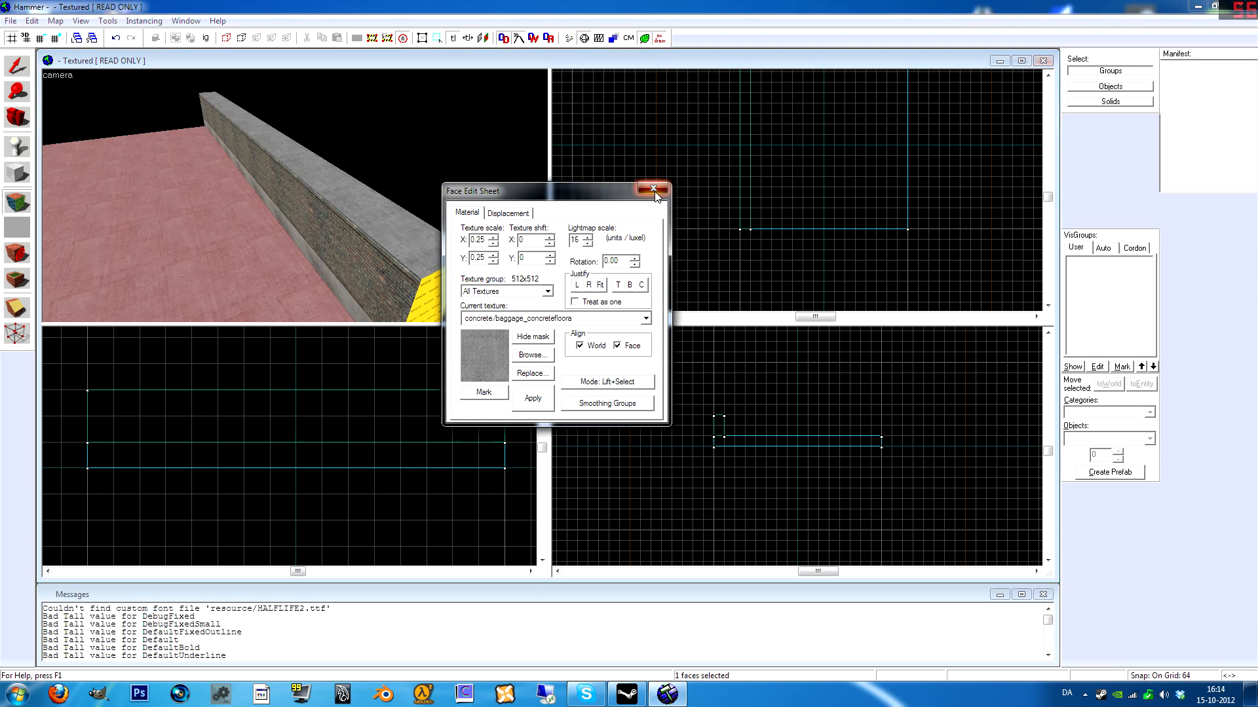
left_click(653, 188)
- Fly around the map to examine the textured wall and the floor's open edges from several sides
key("z")
key("w")
key("s")
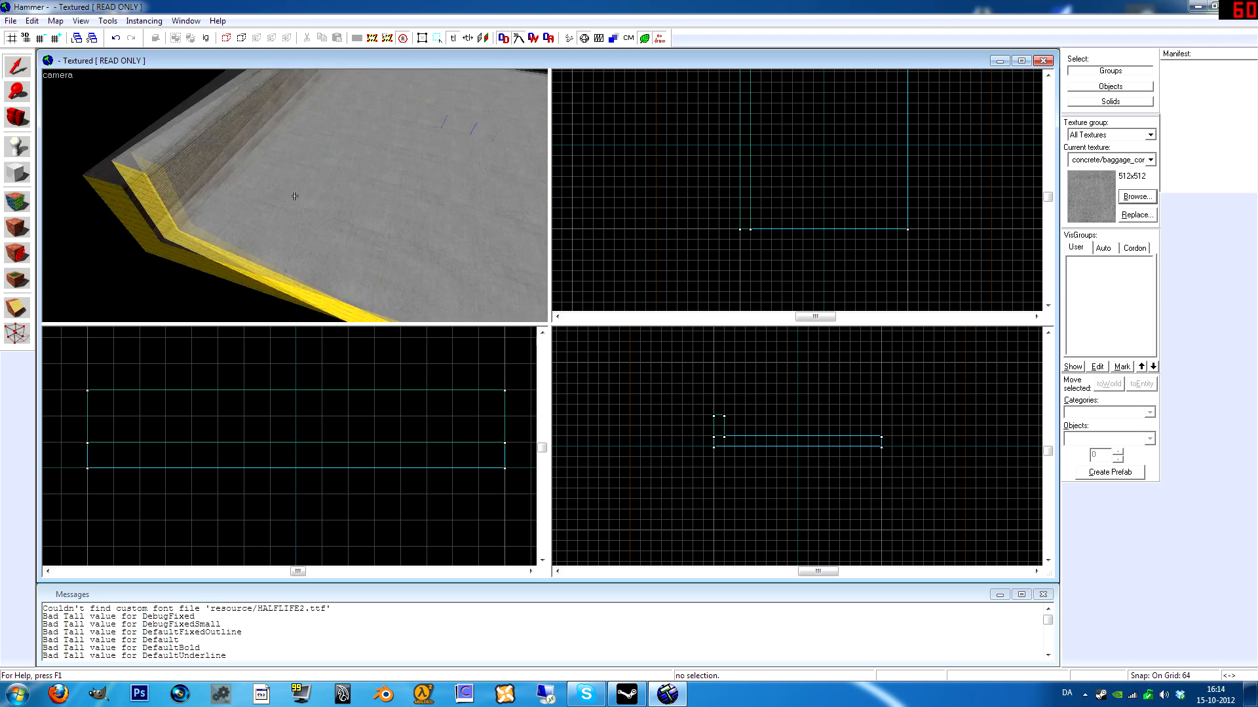
key("w")
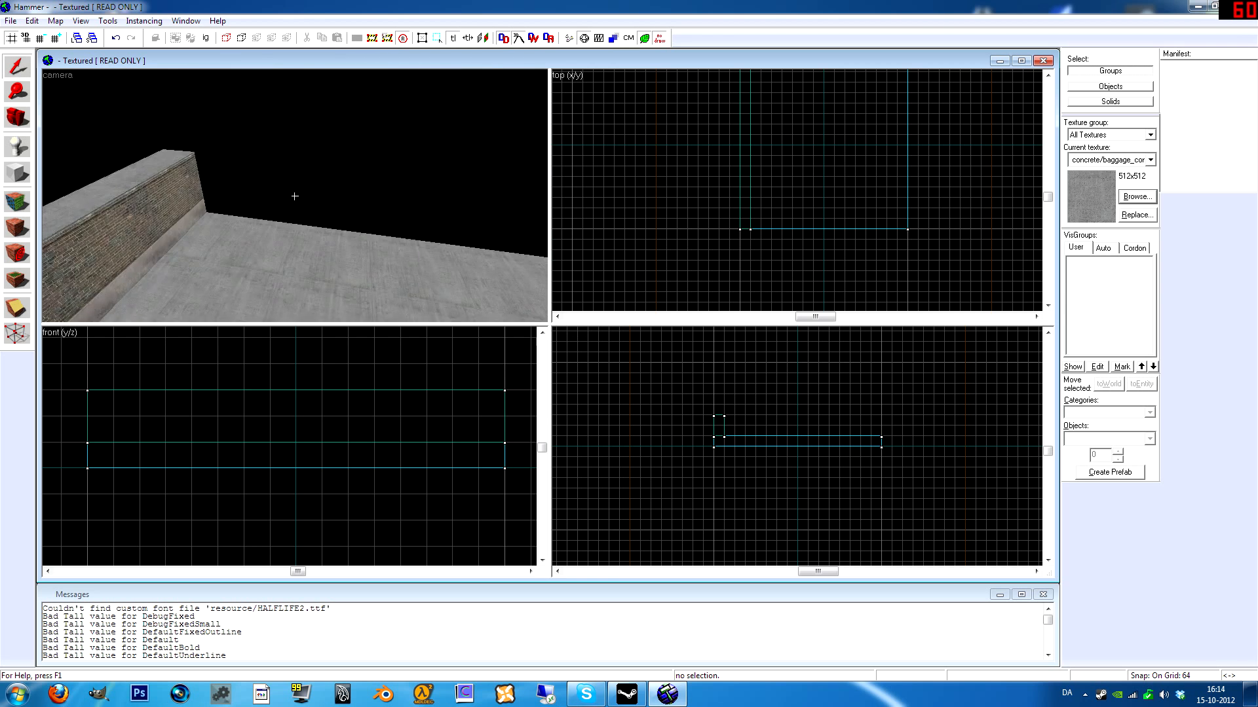
key("s")
key("z")
key("z")
key("d")
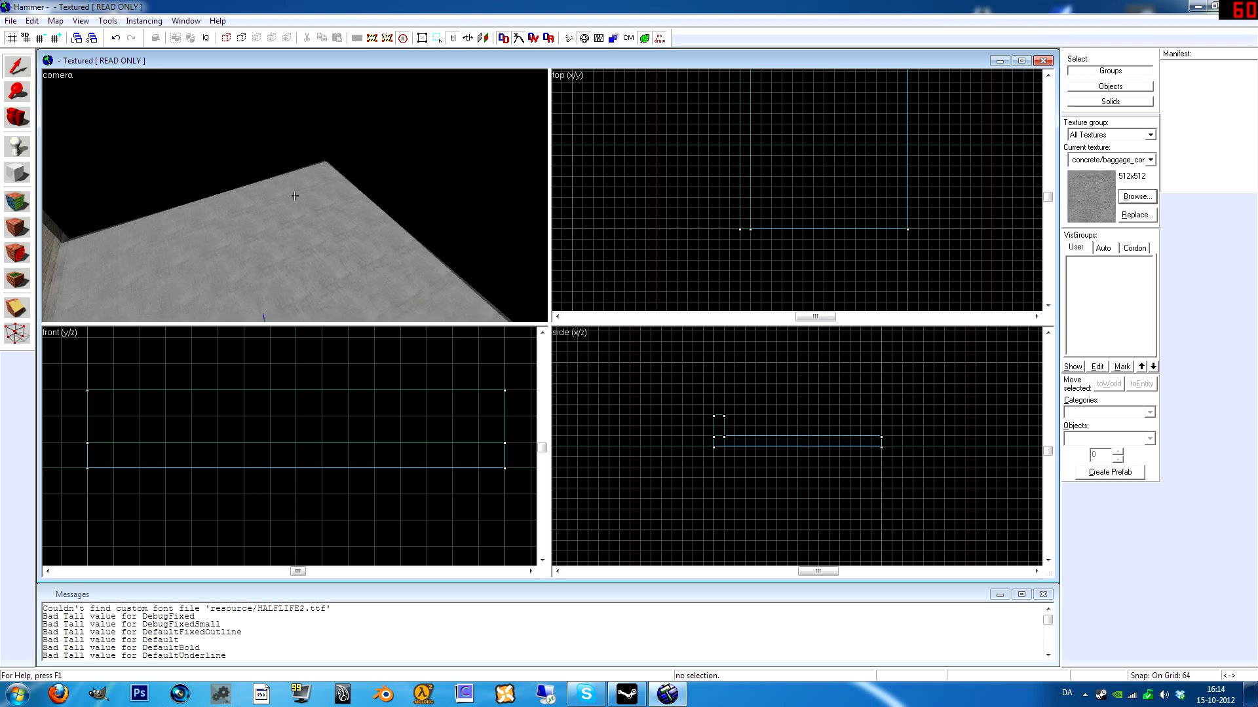
key("a")
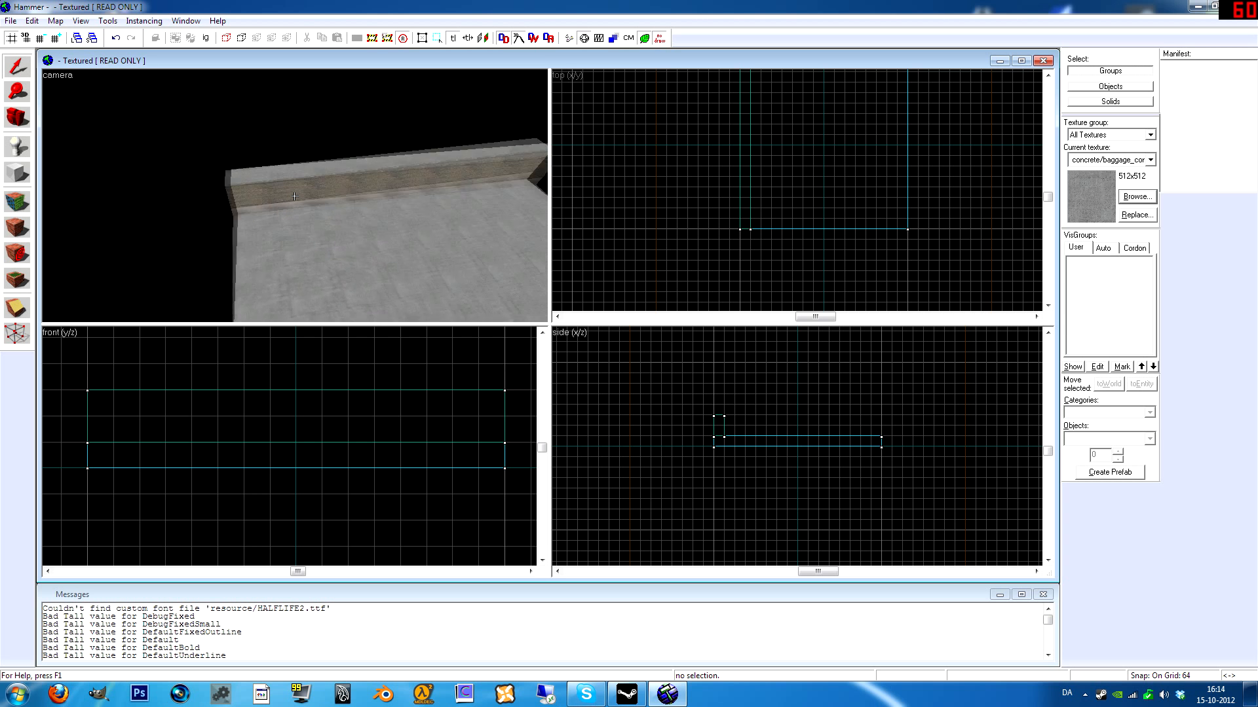
key("w")
key("s")
key("z")
key("z")
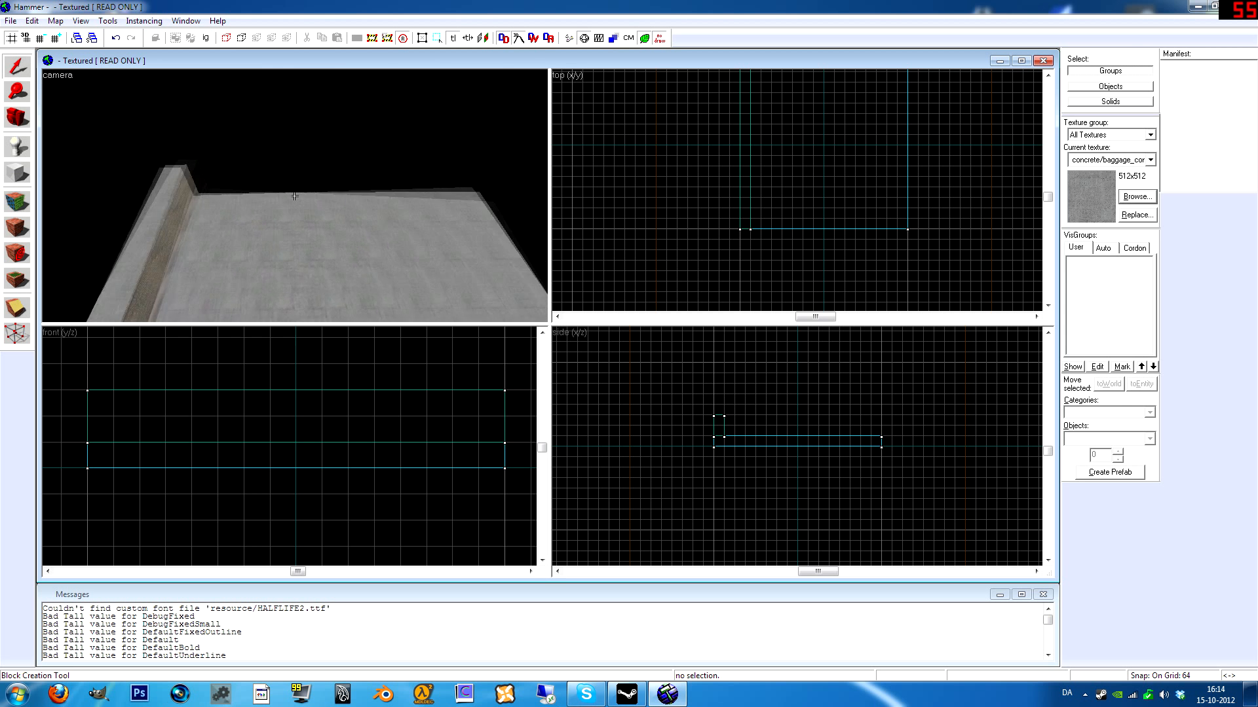
- Select the brick wall and place a copy of it on the floor, parallel to the original and a short distance inward
left_click(200, 190)
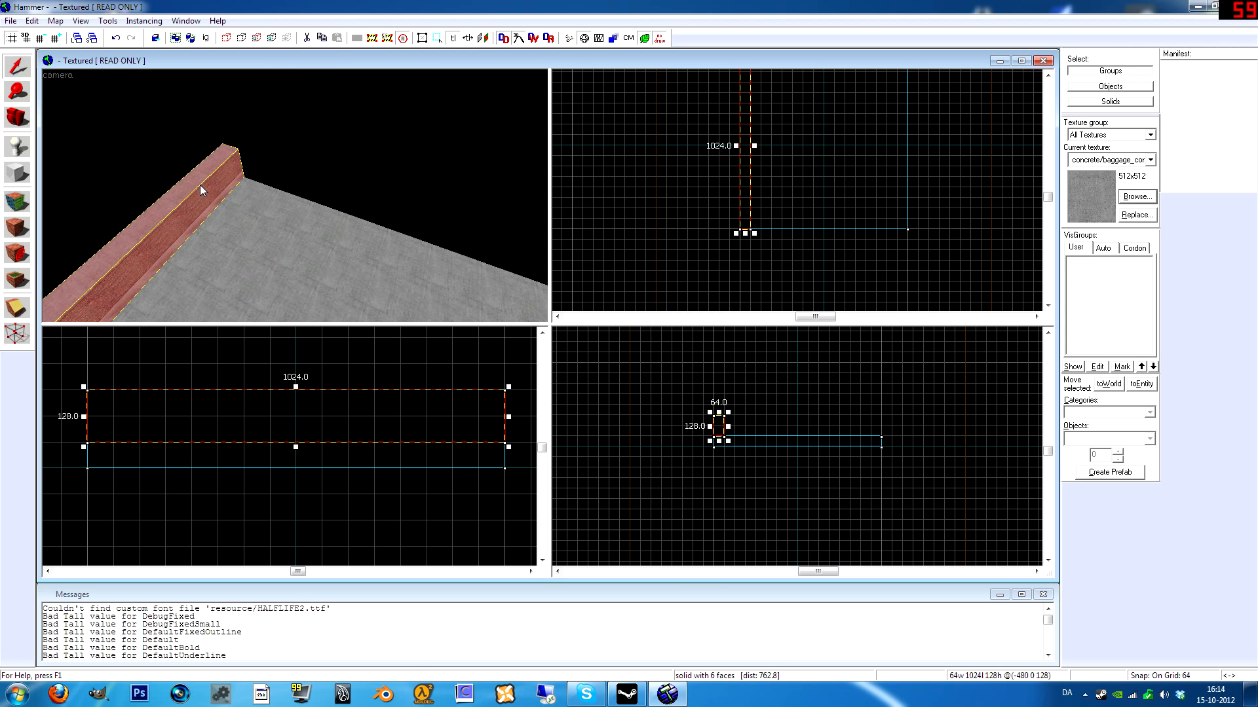
scroll(663, 280, "down", 2)
scroll(716, 197, "up", 2)
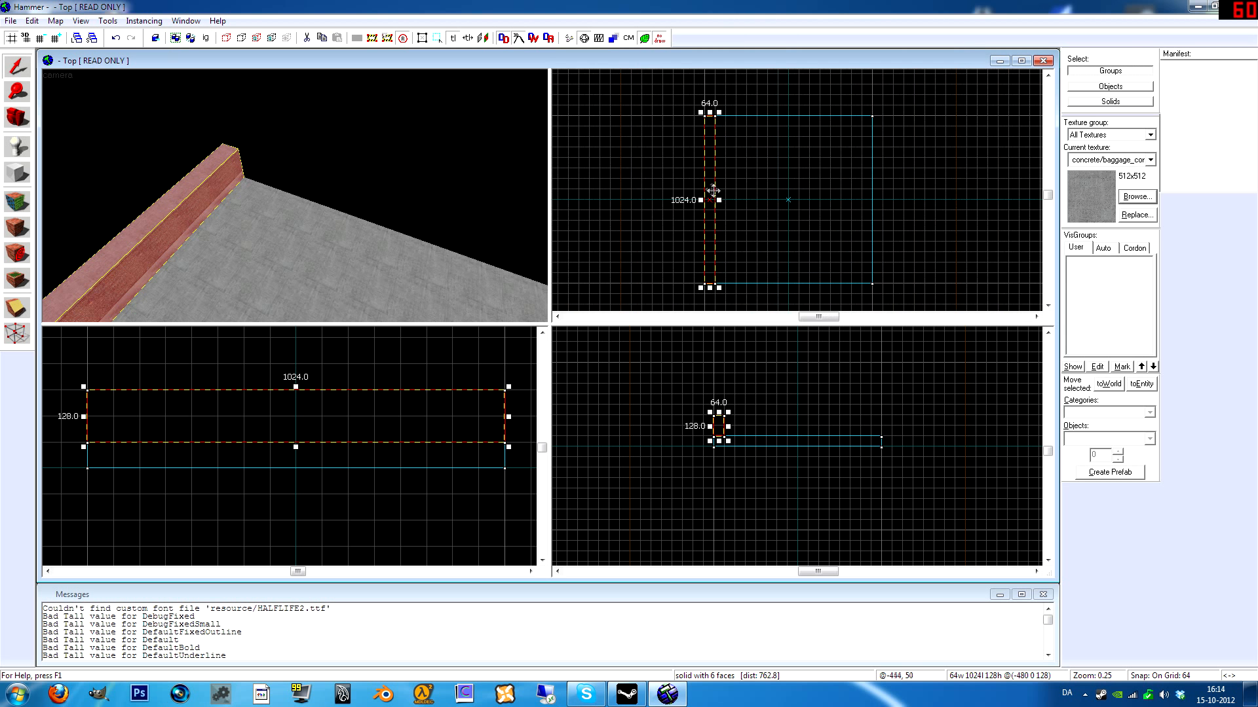
scroll(713, 192, "up", 1)
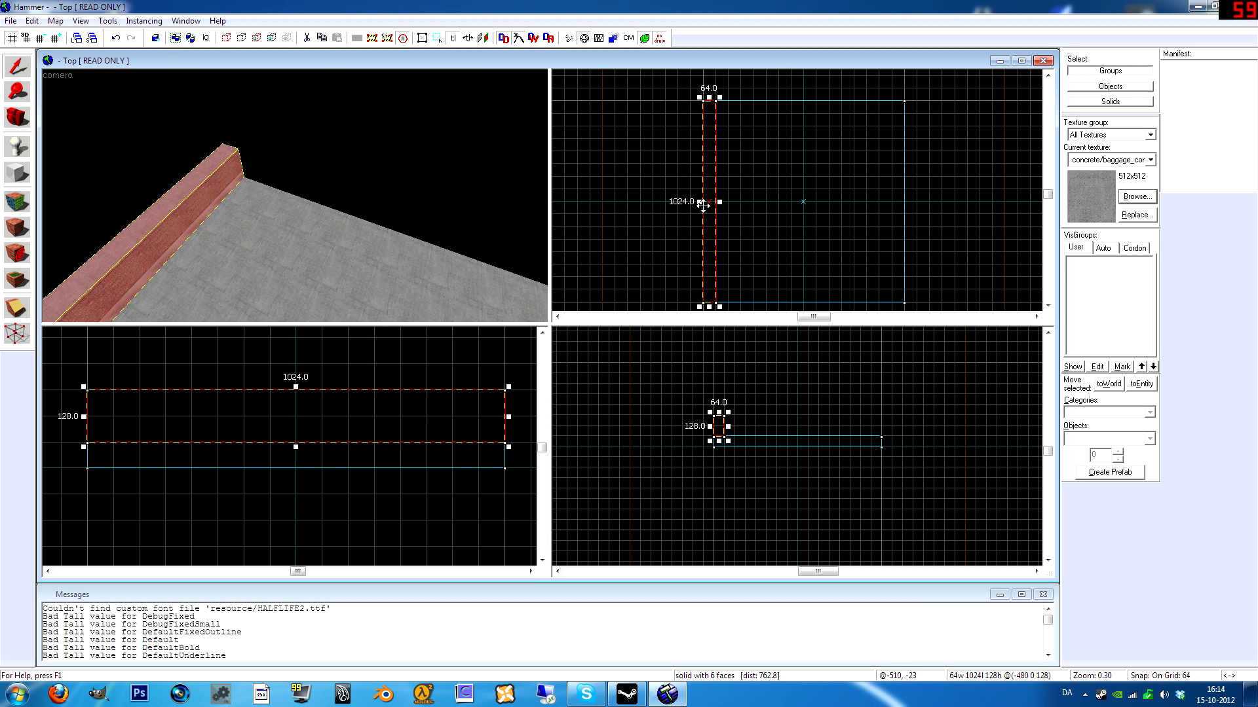
left_click_drag(709, 200, 763, 199, "shift")
- Examine the copied wall's brick and nodraw faces beside the original wall from several sides in the camera view
key("z")
key("w")
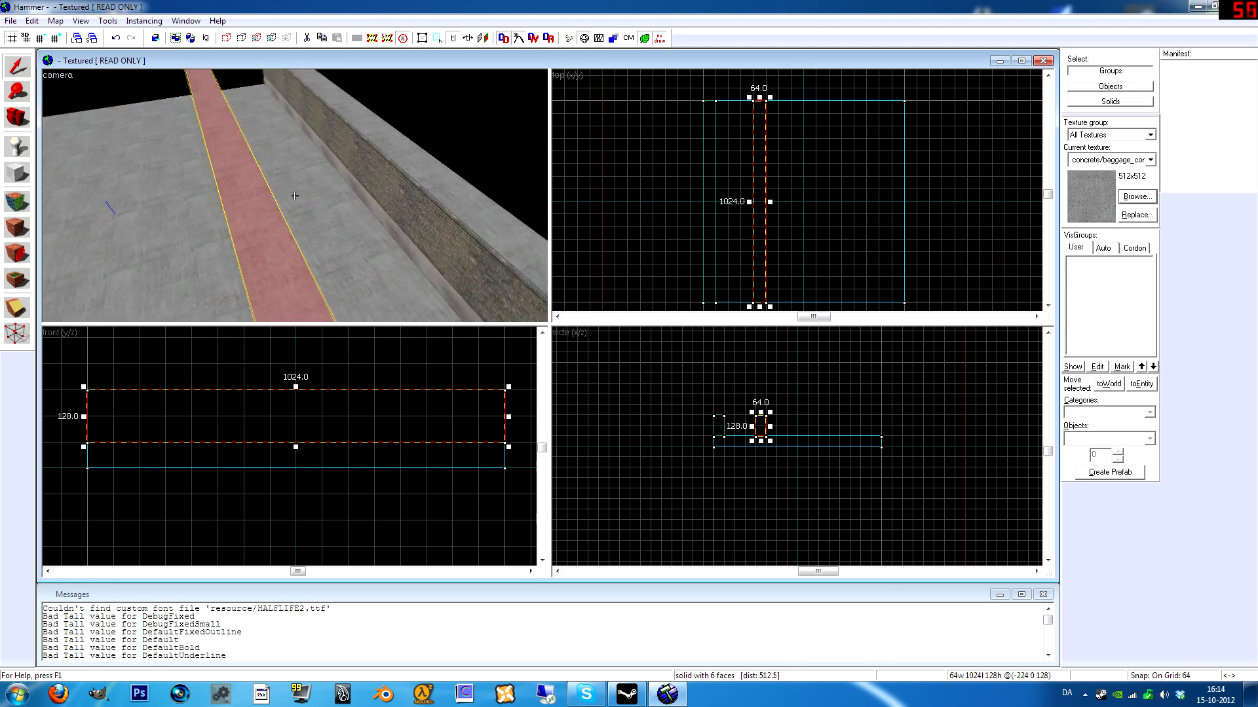
key("s")
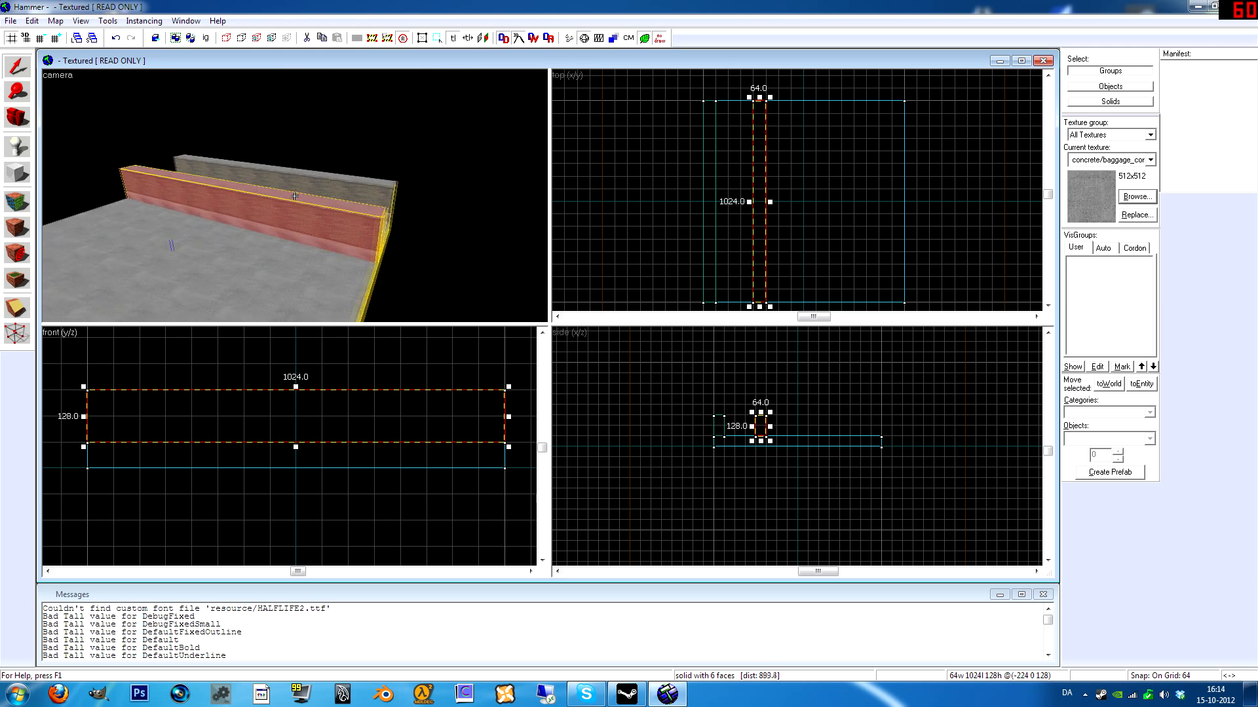
key("d")
key("z")
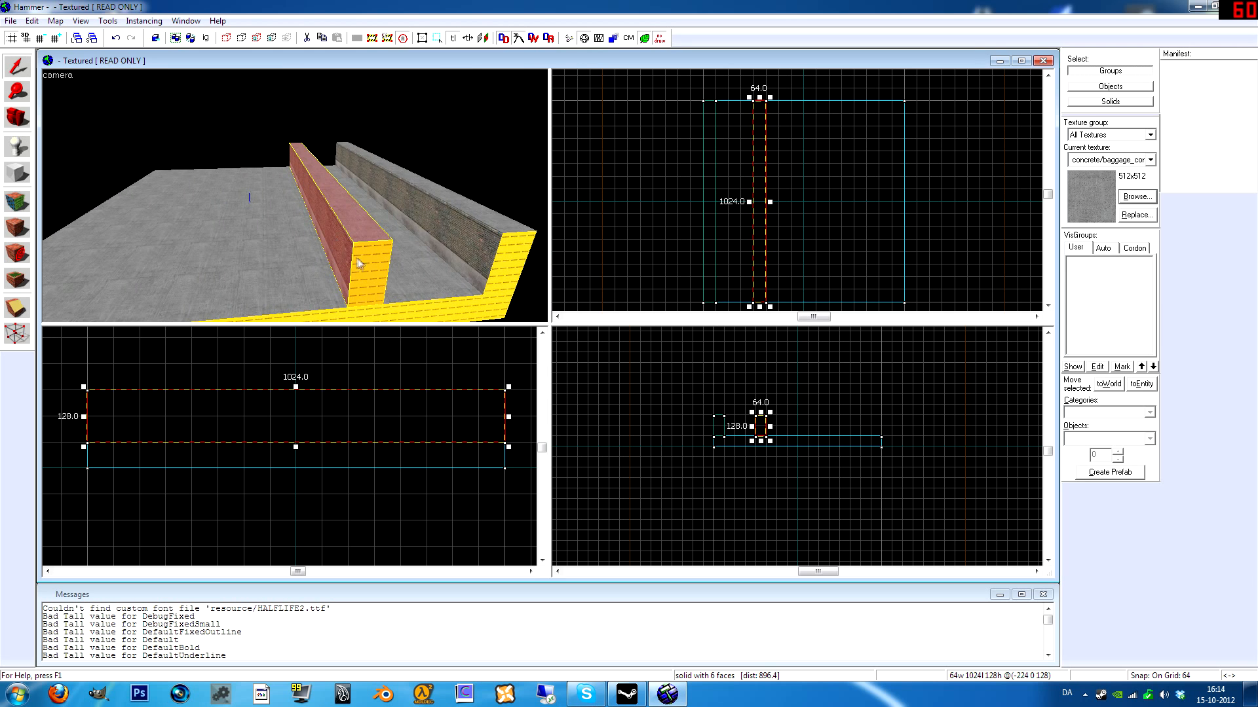
key("z")
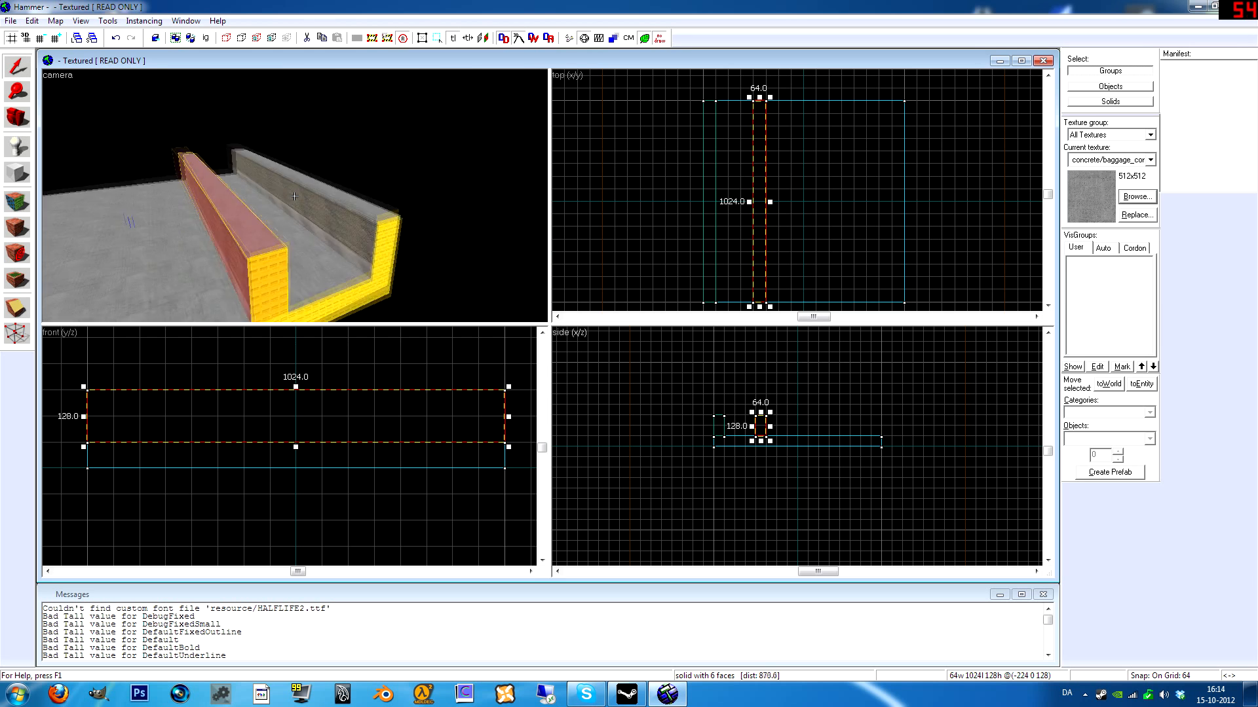
key("z")
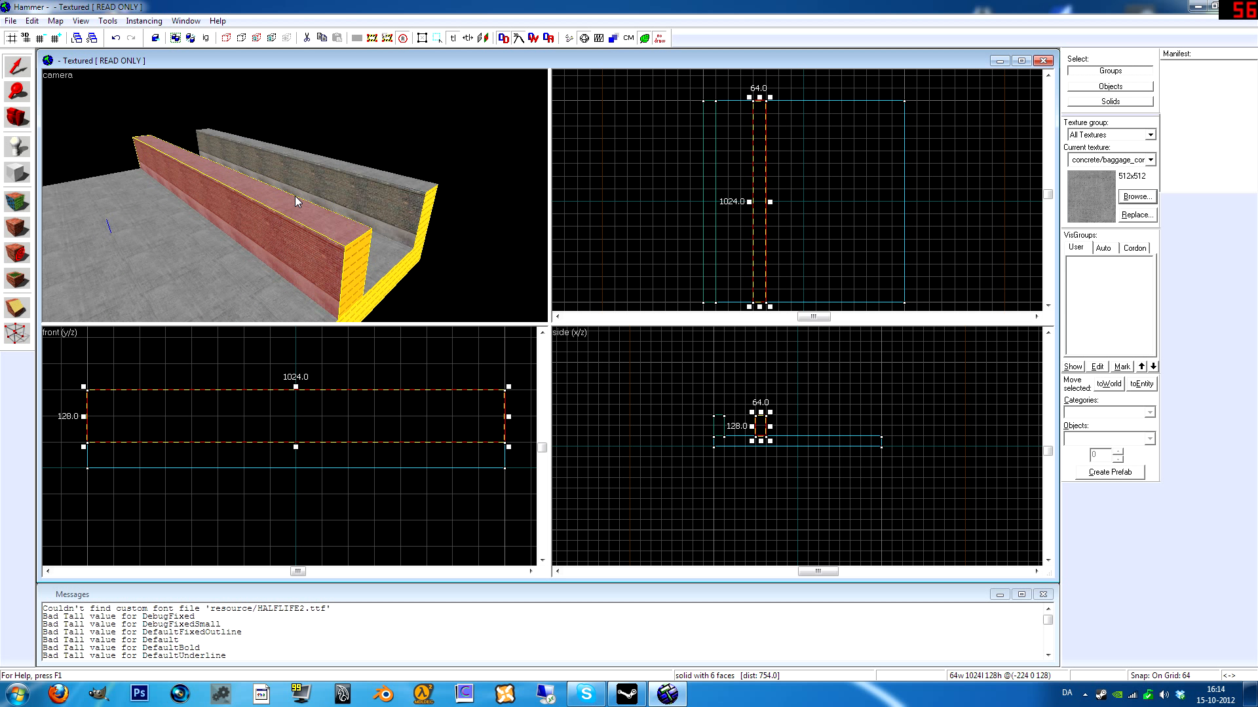
key("z")
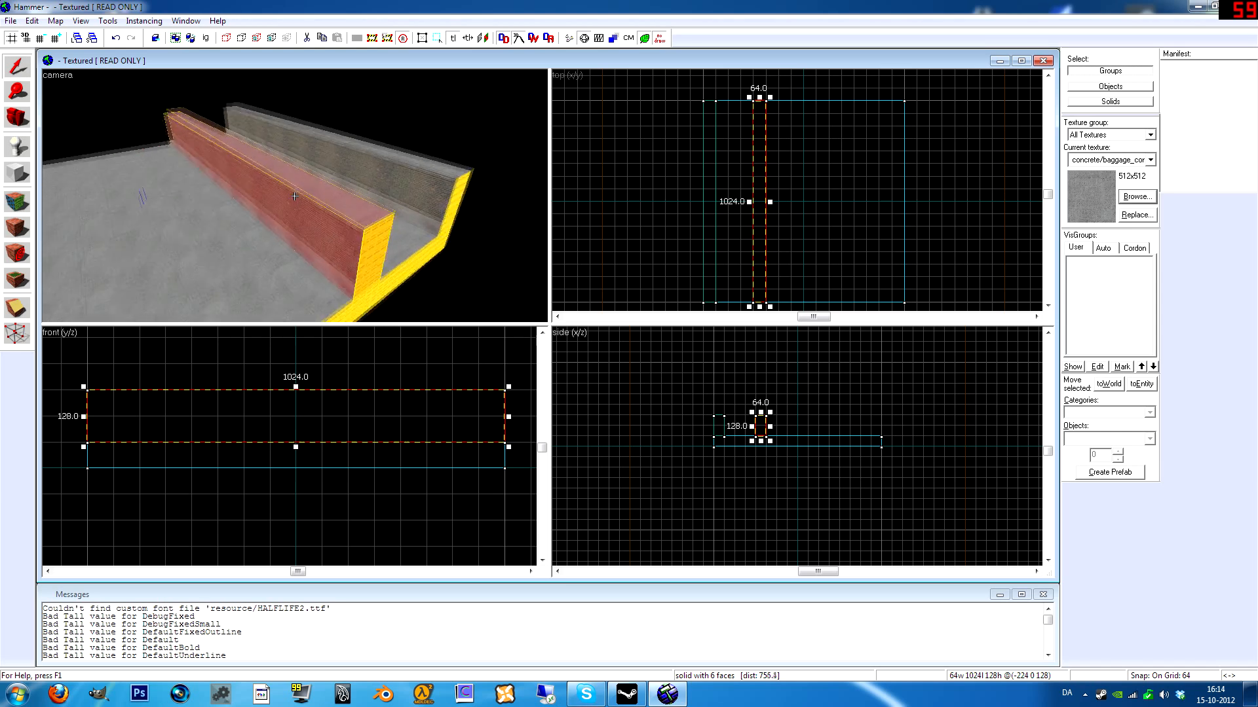
key("w")
key("s")
key("w")
key("s")
key("z")
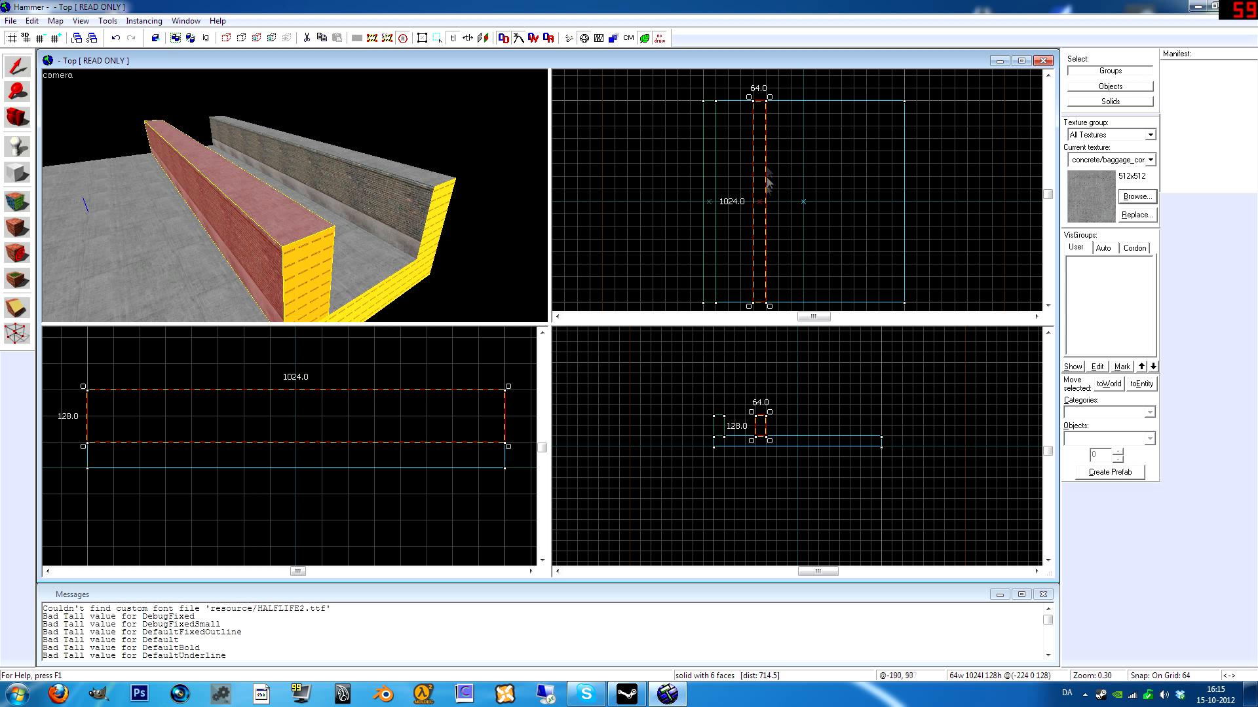
- Try rotating the copied wall freehand to a diagonal in the top view, and undo that rotation
left_click_drag(771, 95, 842, 131)
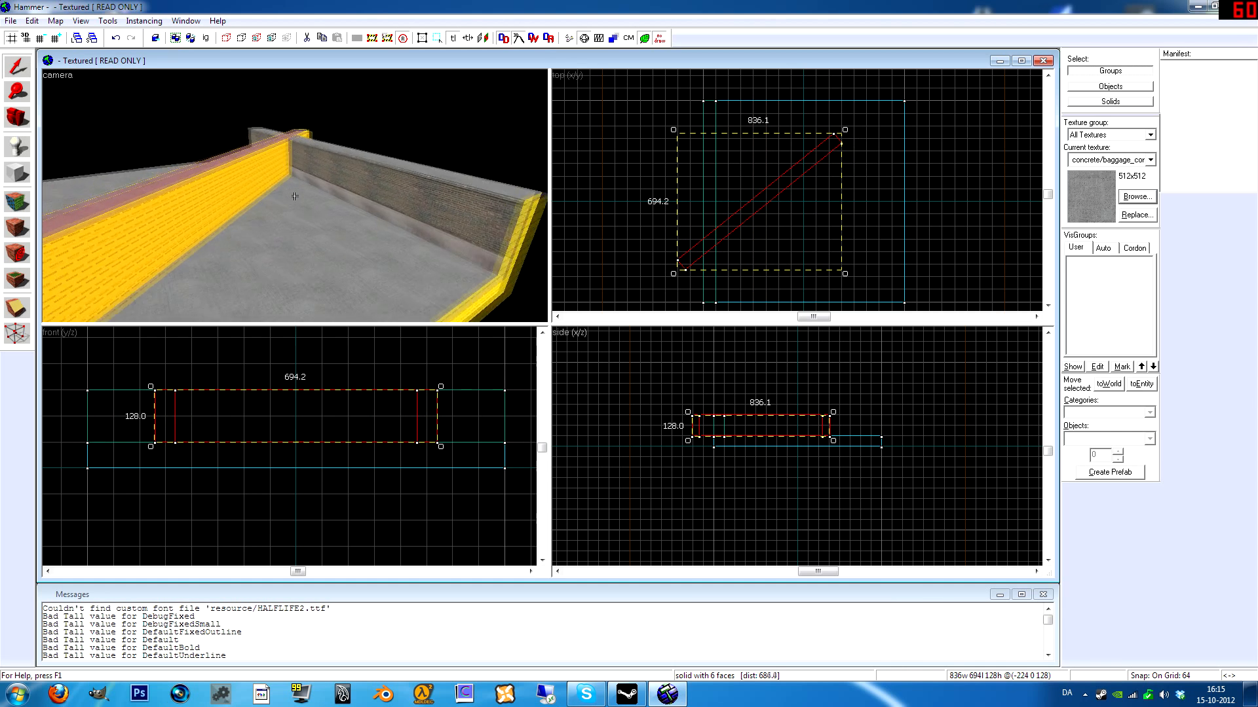
key("a")
key("s")
key("z")
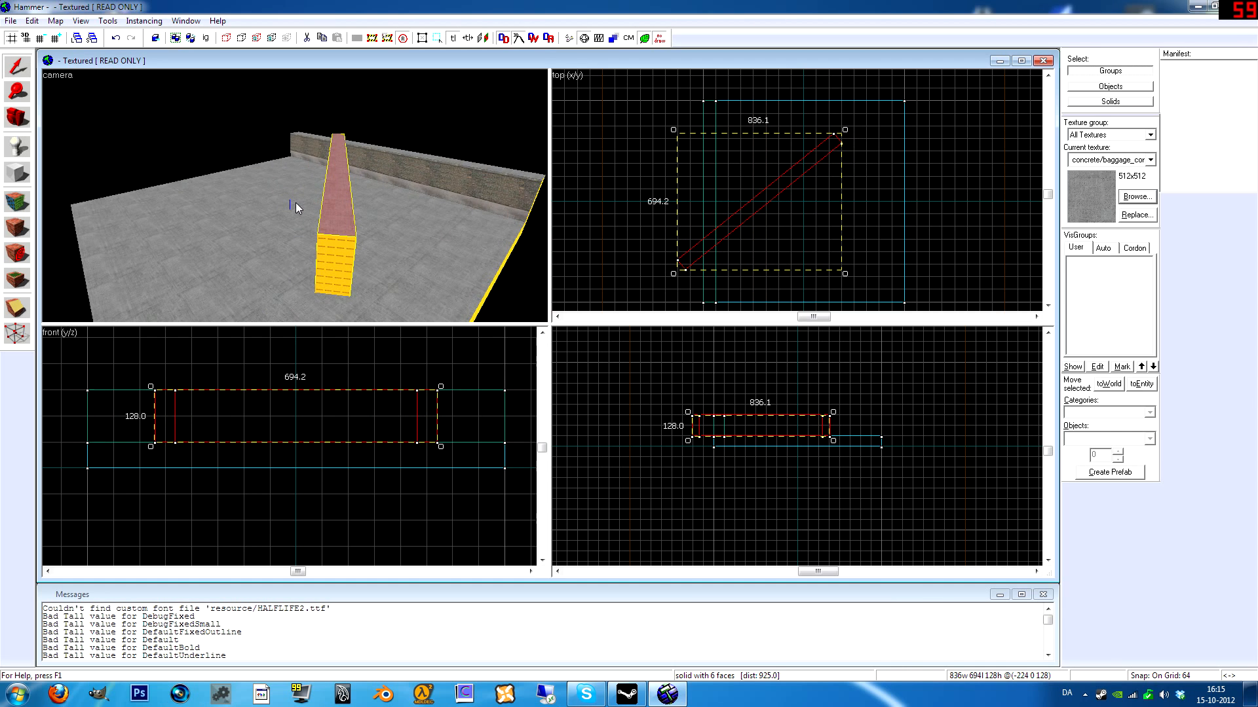
key("ctrl+z")
- Turn the copied wall around its Z axis with the Transformation dialog so its brick face points toward the original wall
key("w")
key("z")
key("s")
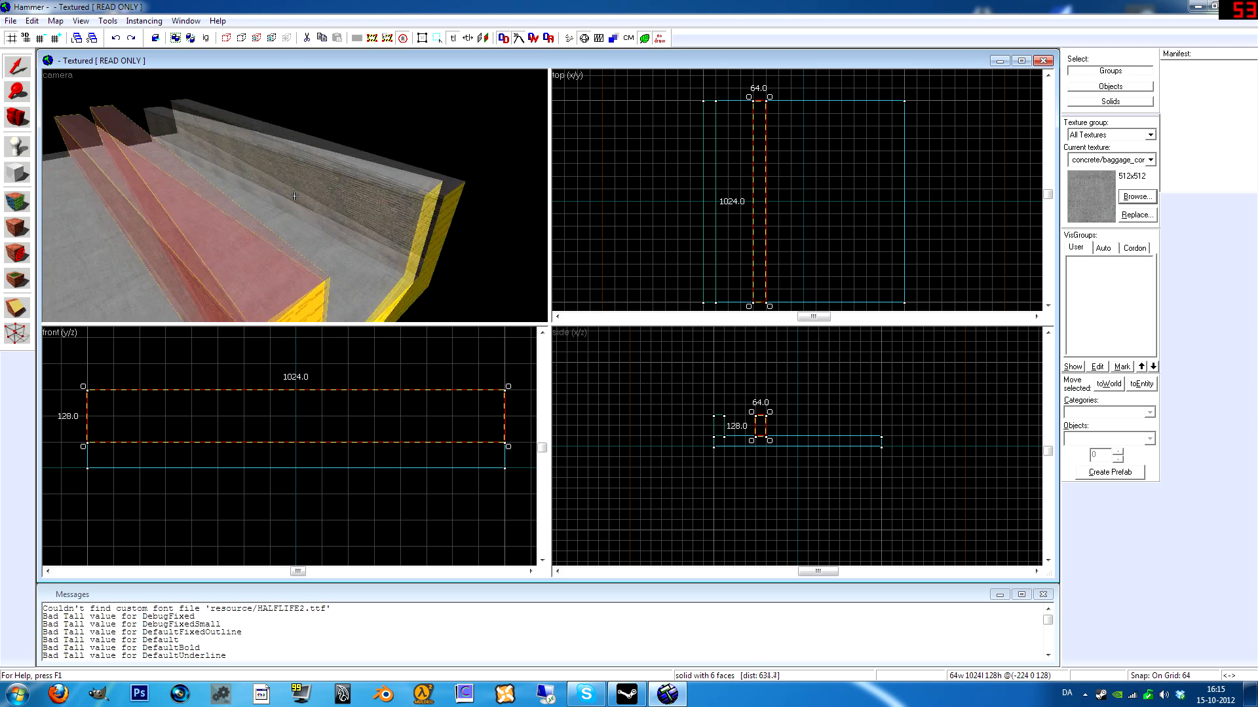
key("d")
key("z")
key("s")
key("a")
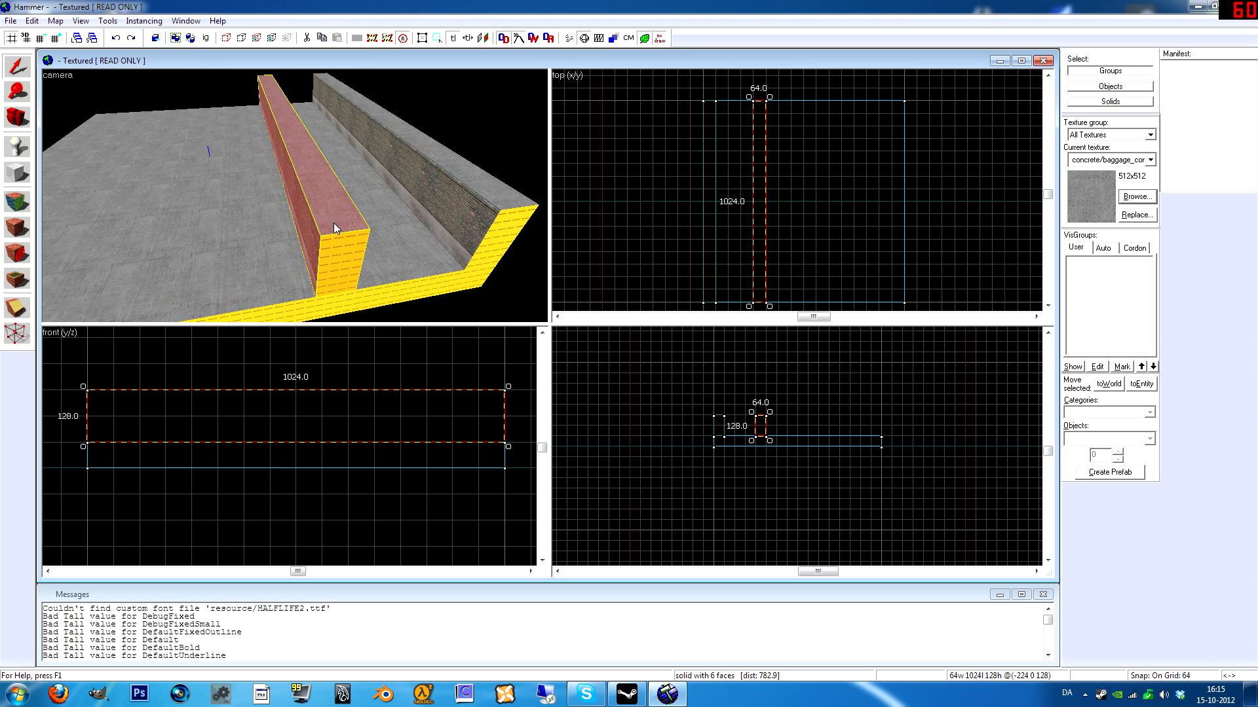
key("ctrl+m")
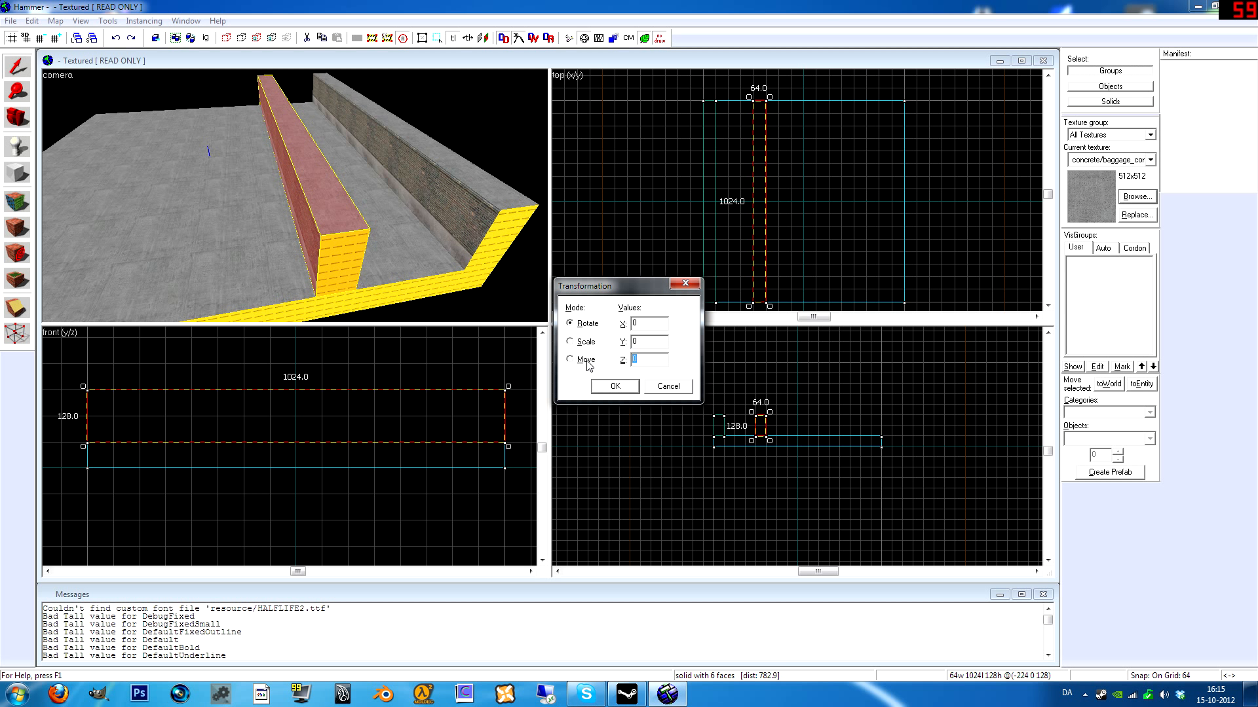
type("0")
key("Return")
- Move the turned wall flush against the floor edge opposite the original wall
key("z")
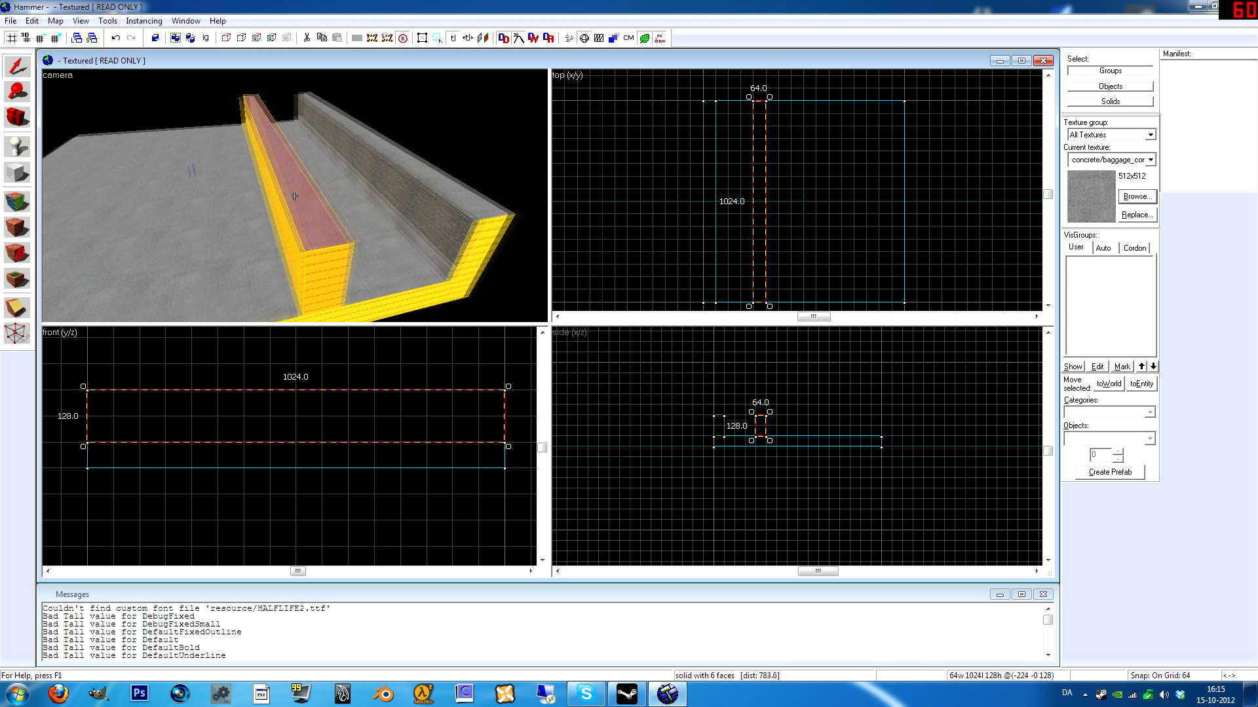
key("z")
scroll(762, 192, "down", 2)
left_click_drag(762, 192, 878, 191)
key("z")
key("w")
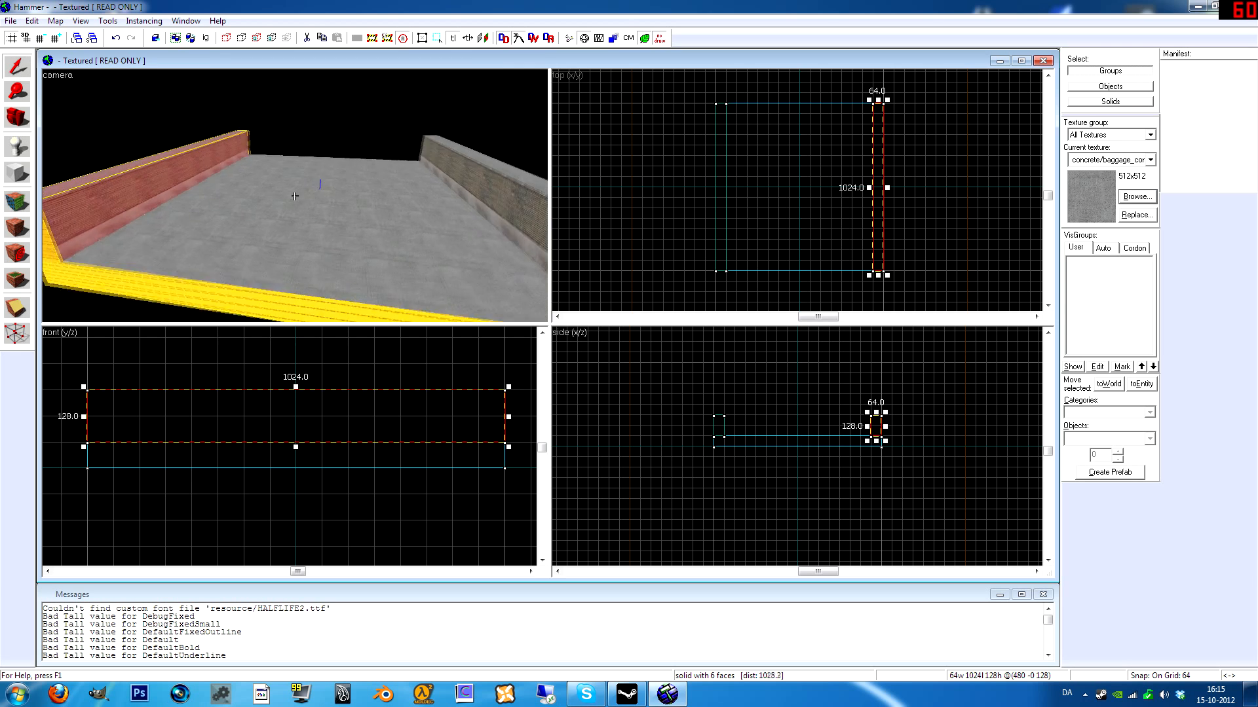
key("z")
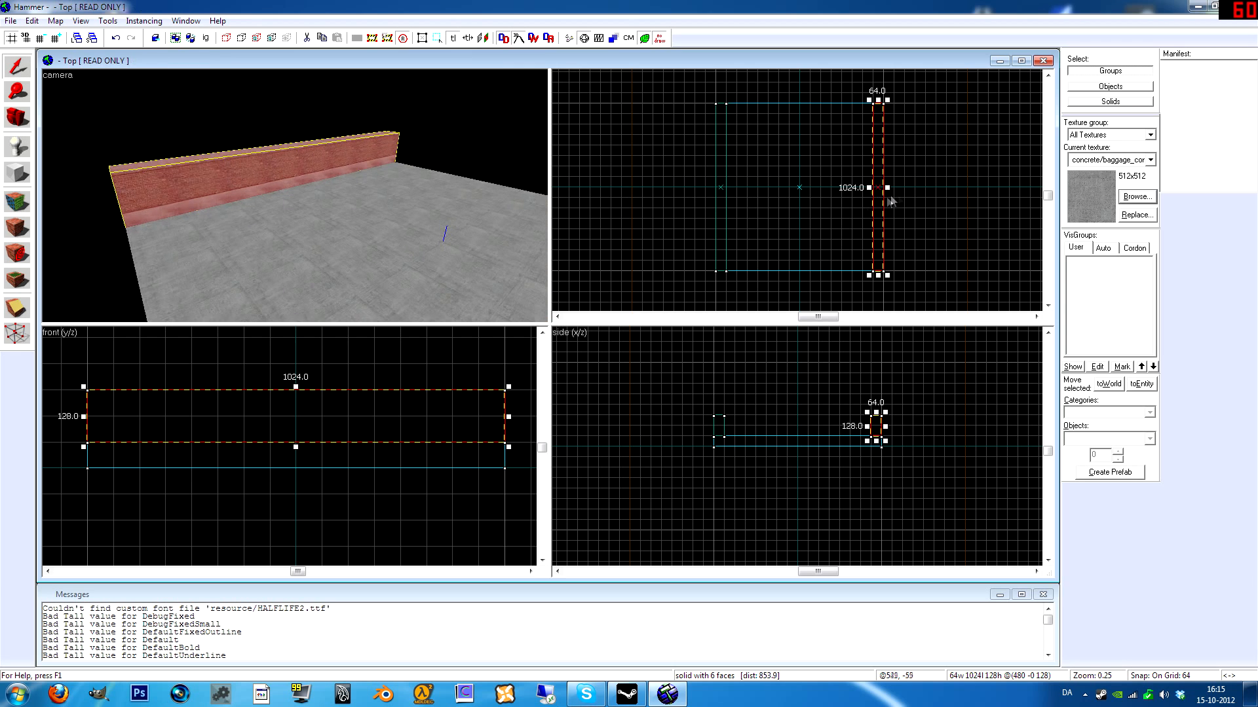
- Copy the second wall to the middle of the floor and rotate the copy 90 degrees about Z
left_click_drag(878, 221, 811, 224)
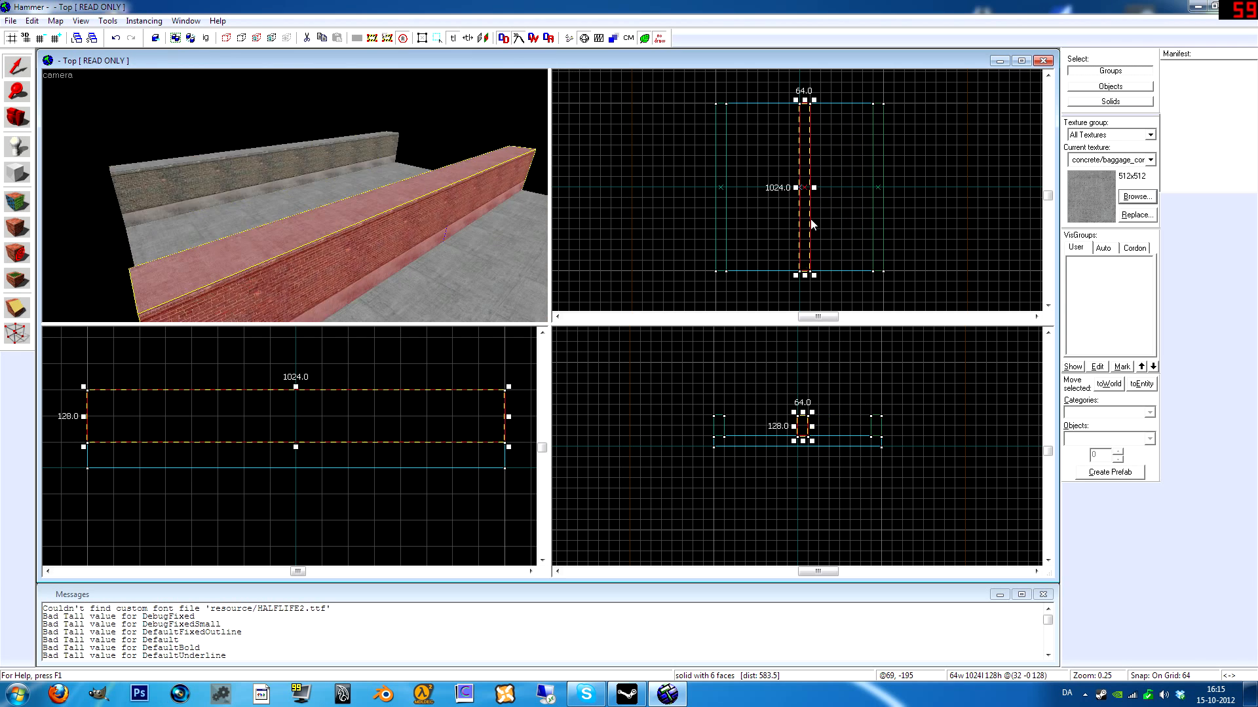
key("ctrl+m")
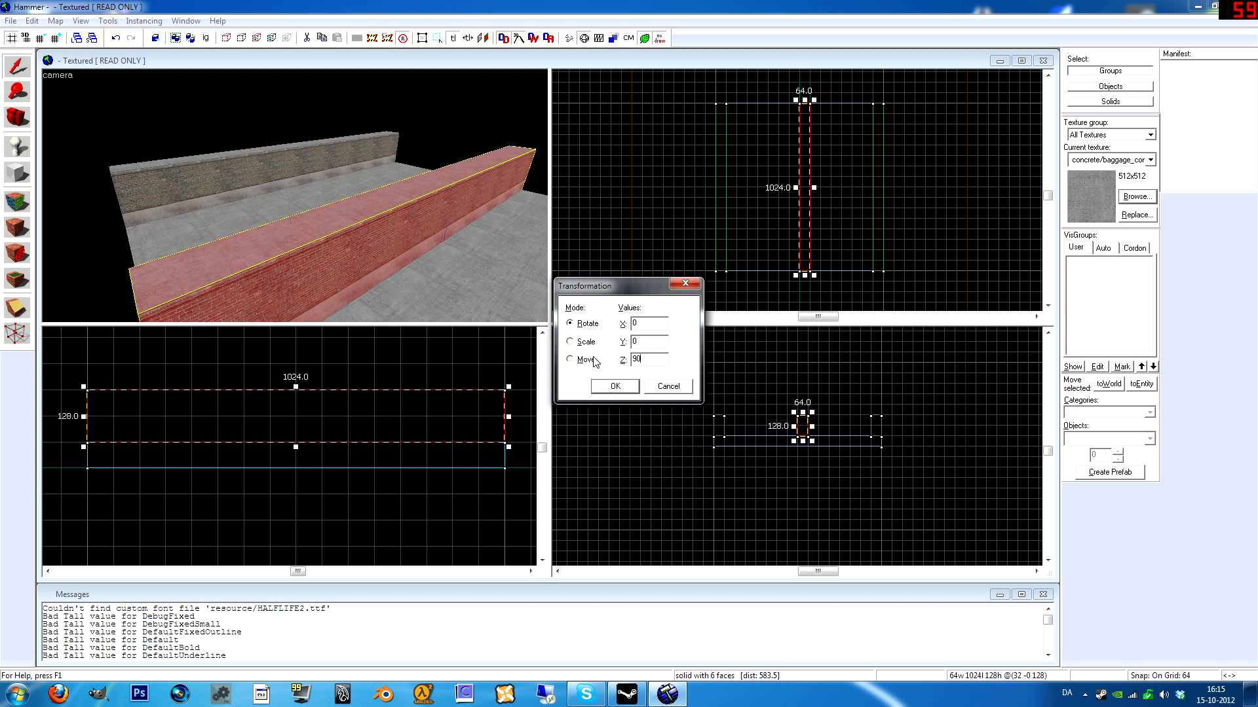
type("90")
key("Return")
- Move the rotated wall flush with the floor's upper edge in the top view, across the ends of the two side walls
mouse_move(816, 185)
left_mouse_down()
mouse_move(820, 264)
mouse_move(773, 108)
left_mouse_up()
key("z")
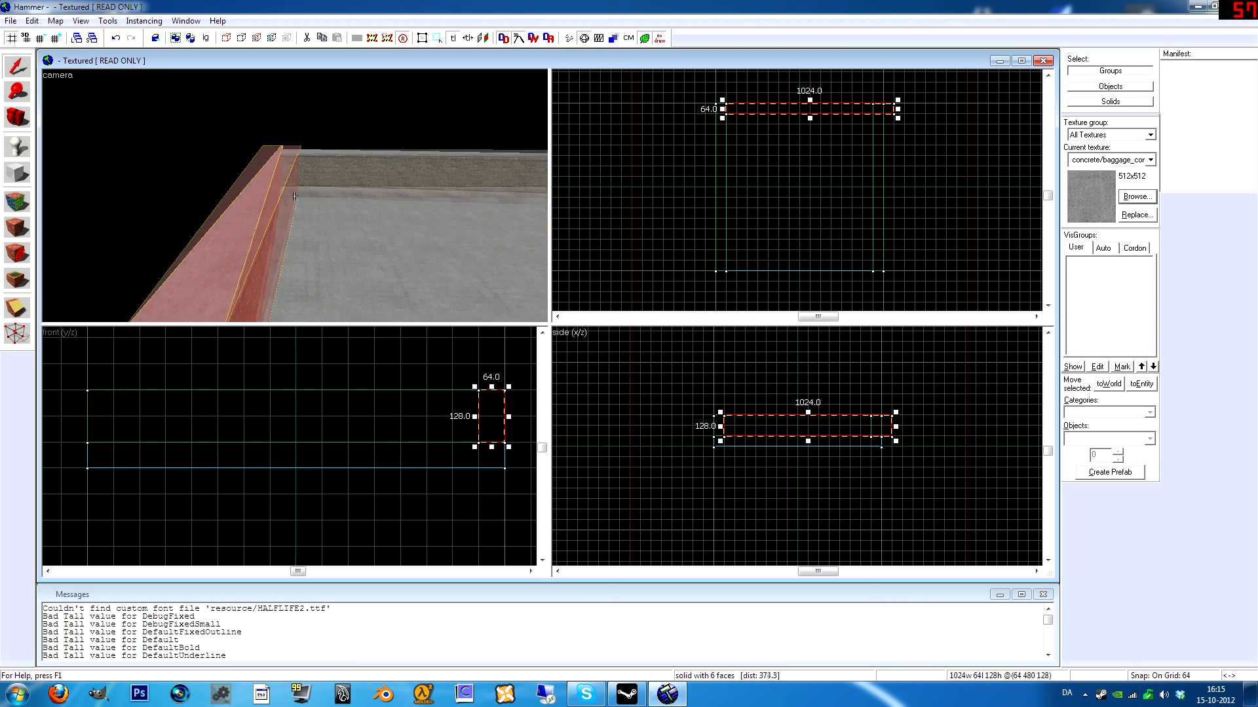
key("w")
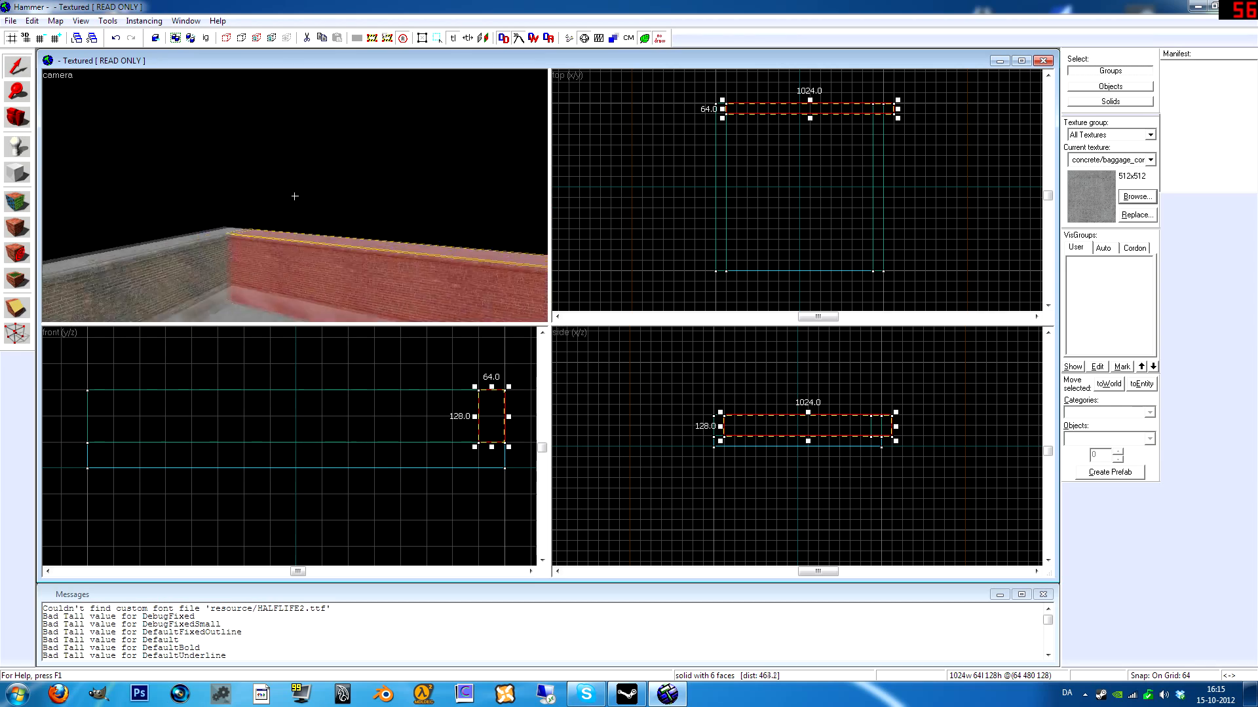
key("s")
- Shorten the cross wall to 896 units so it fits exactly between the two side walls
key("z")
scroll(892, 134, "up", 2)
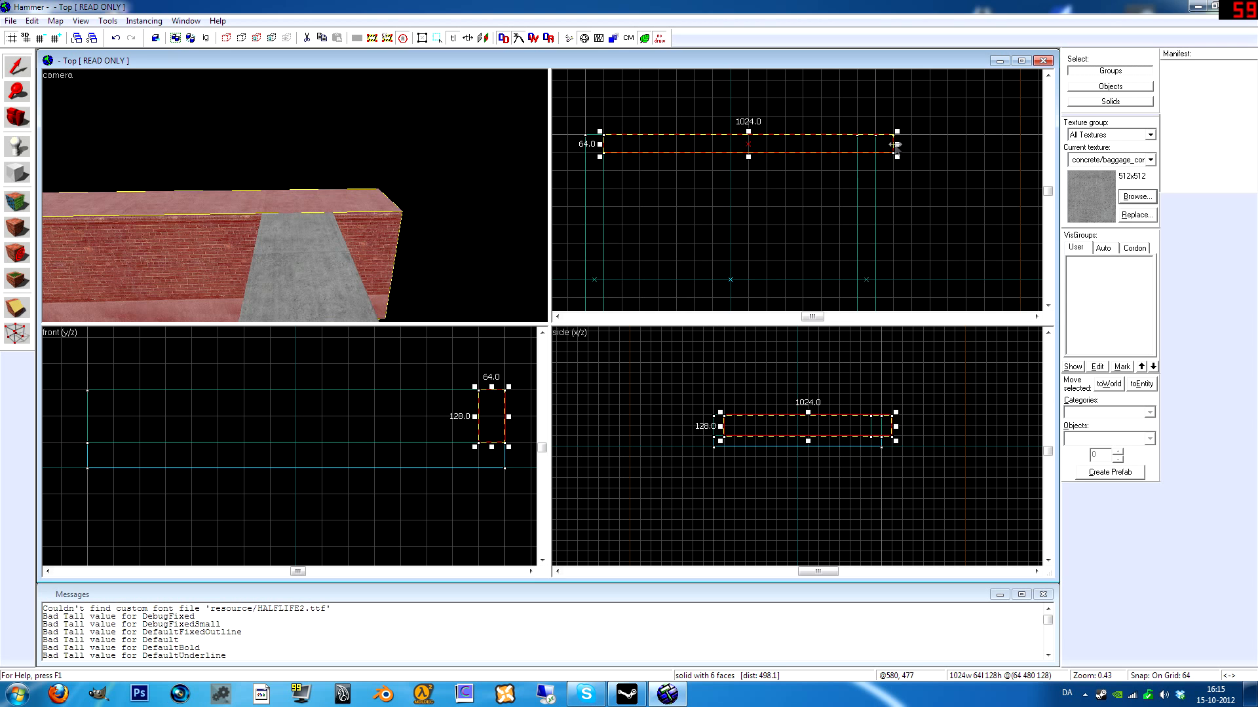
left_click_drag(897, 143, 861, 143)
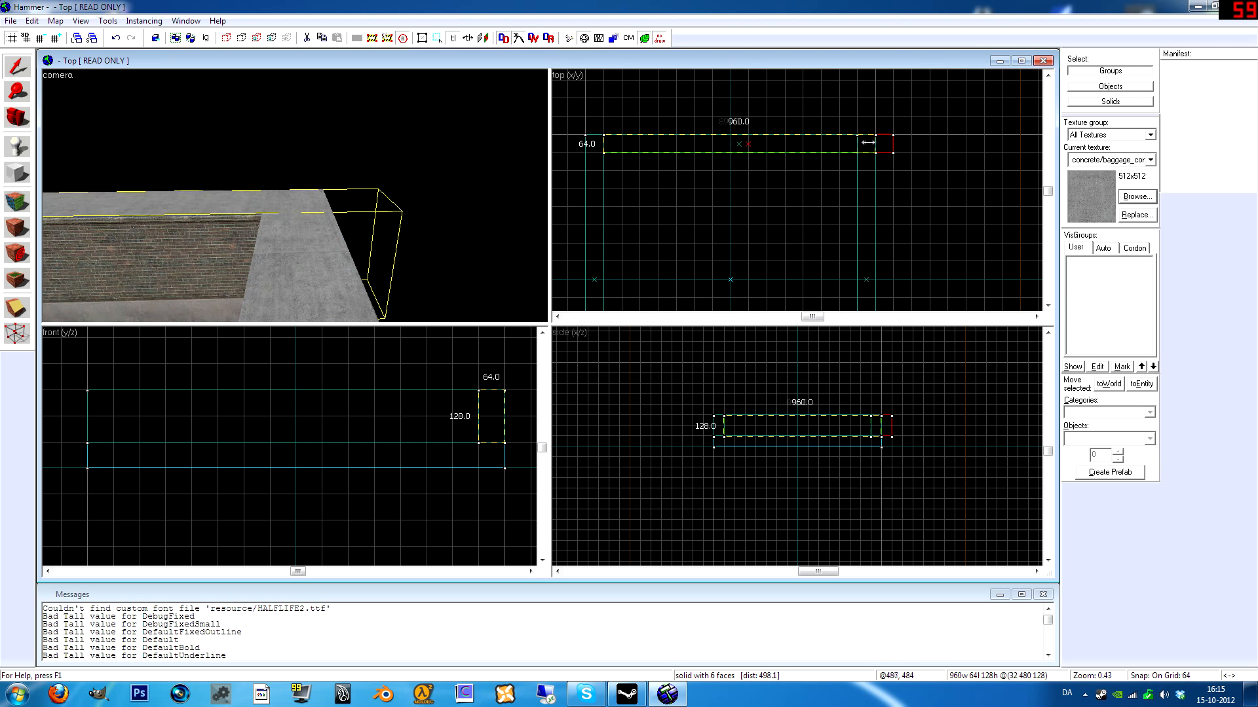
key("z")
key("w")
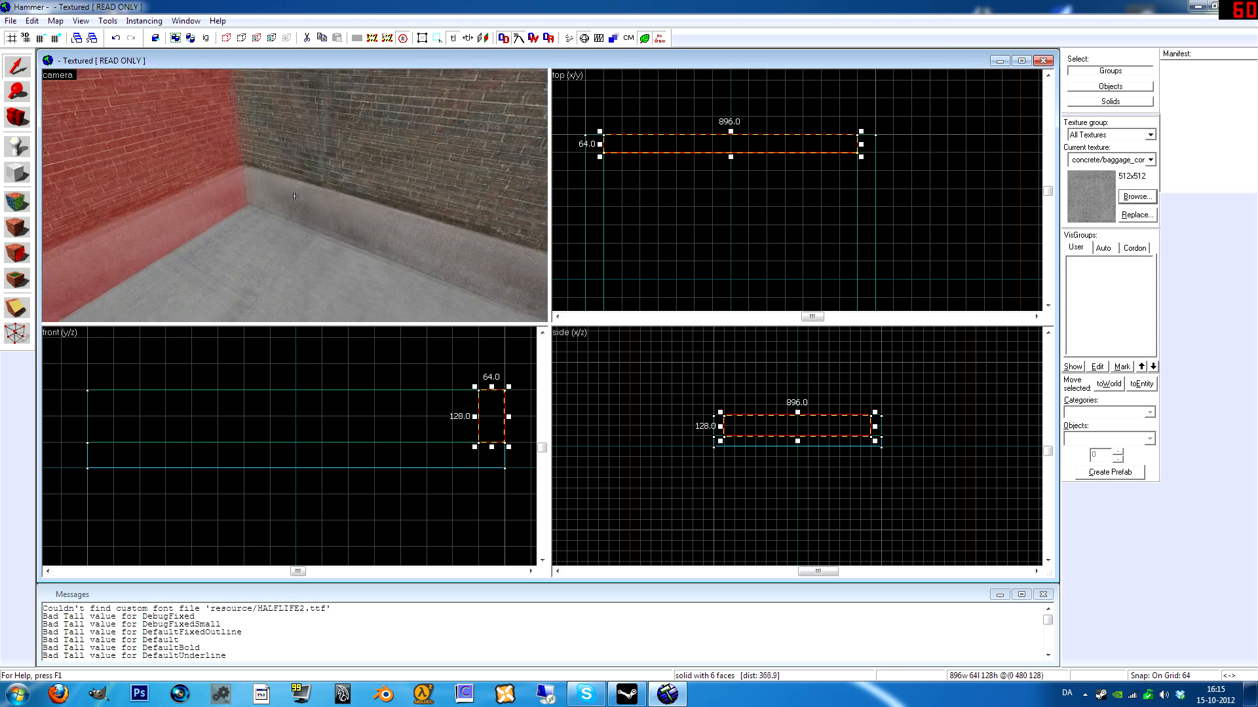
key("s")
key("s")
key("z")
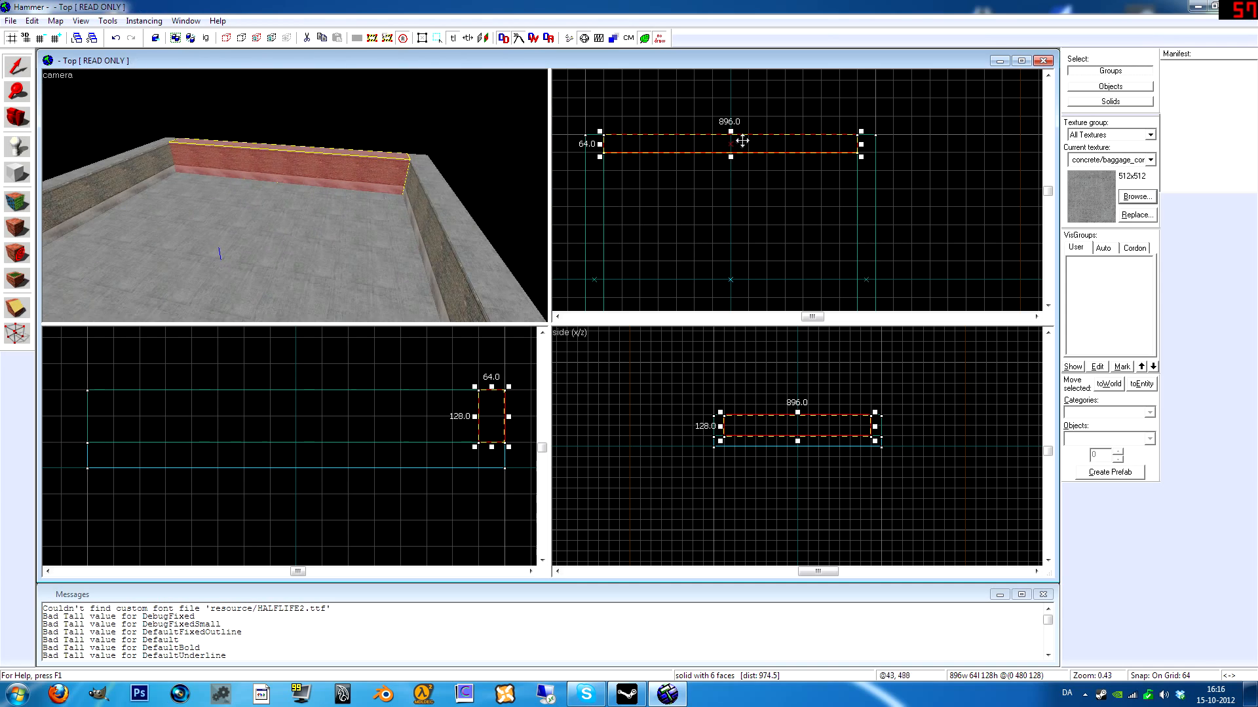
- Copy the 896-unit wall to the floor's opposite open edge and turn it around Z so its brick face points inward
scroll(752, 92, "down", 4)
left_click_drag(744, 106, 742, 218)
key("z")
key("z")
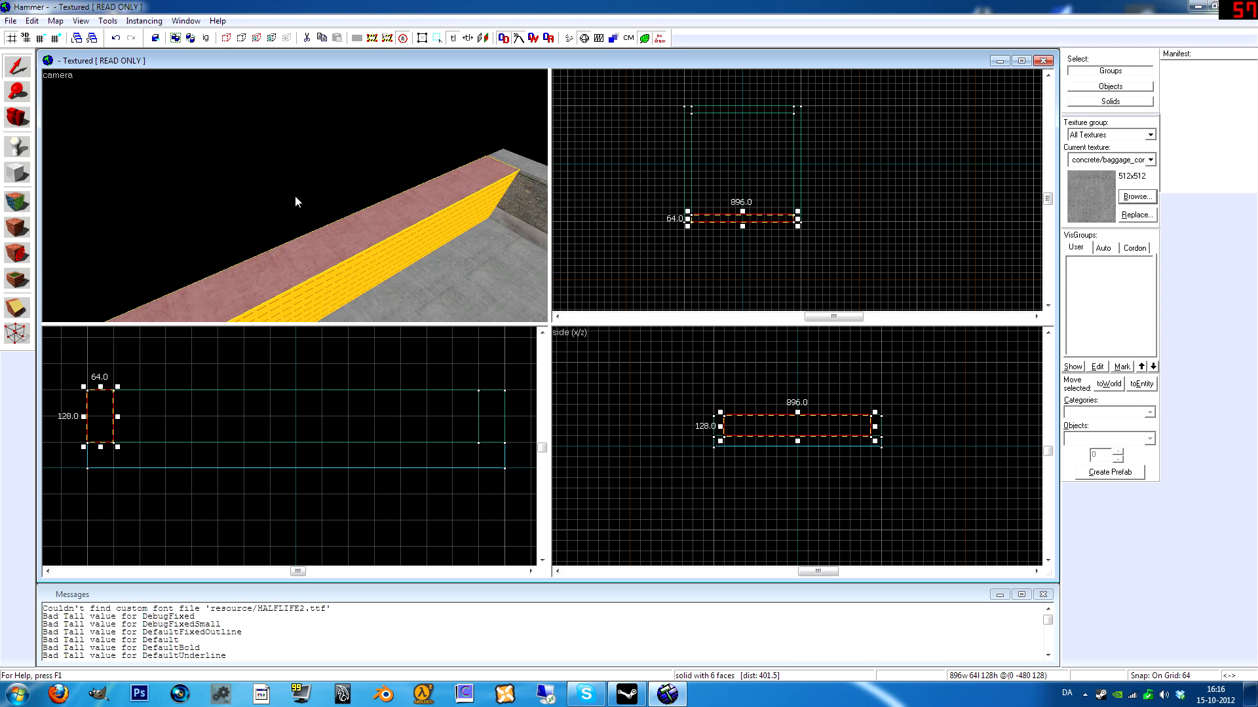
key("ctrl+m")
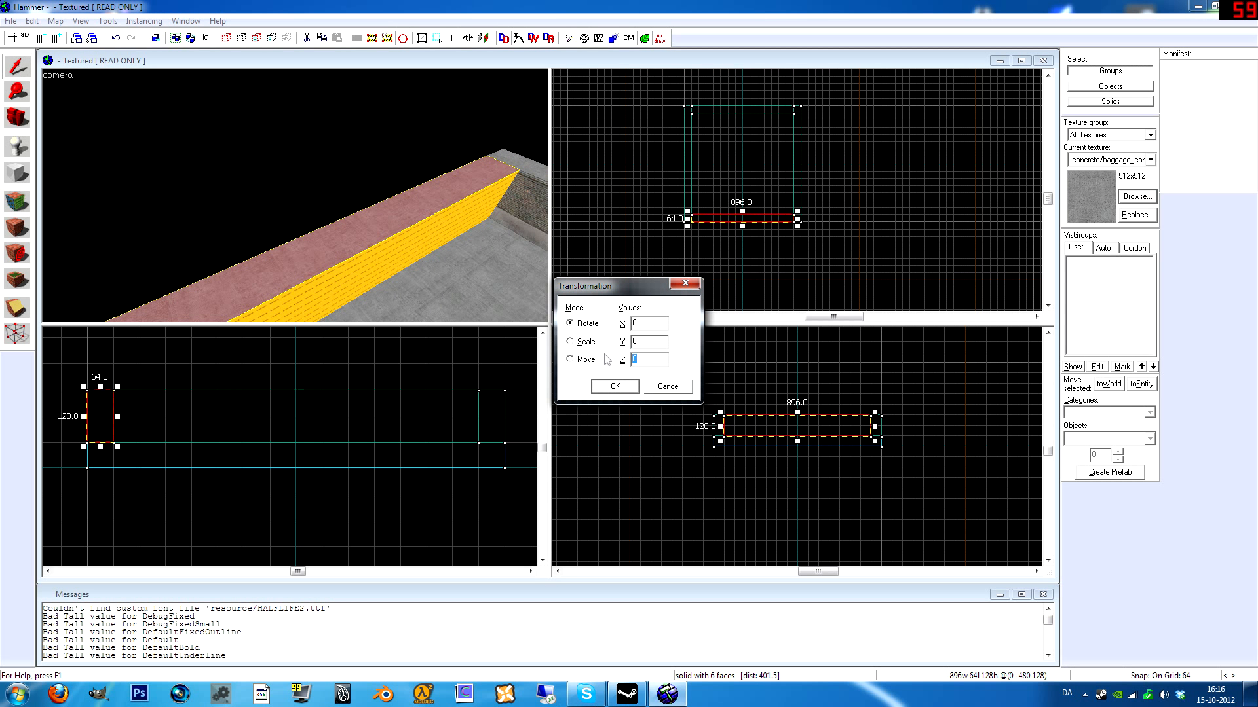
key("Return")
- Clear the selection and fly around the enclosure to examine the four walls, their corners and their concrete tops
key("z")
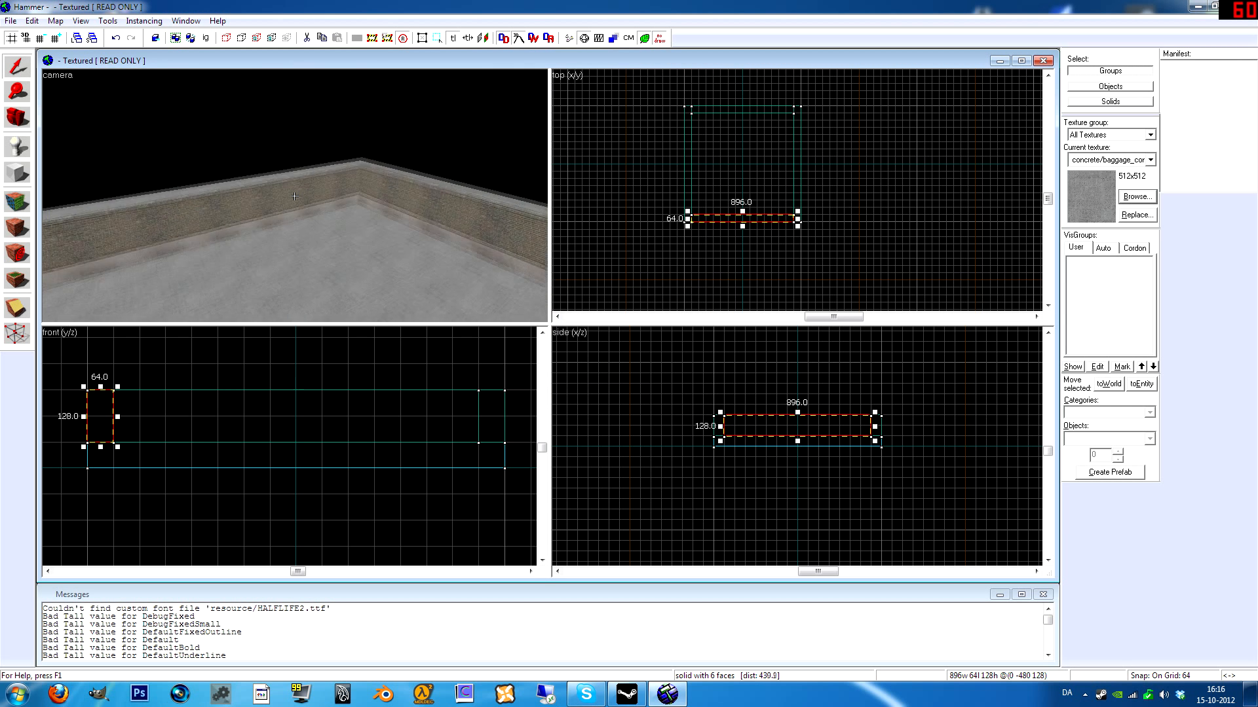
key("z")
key("z")
key("Escape")
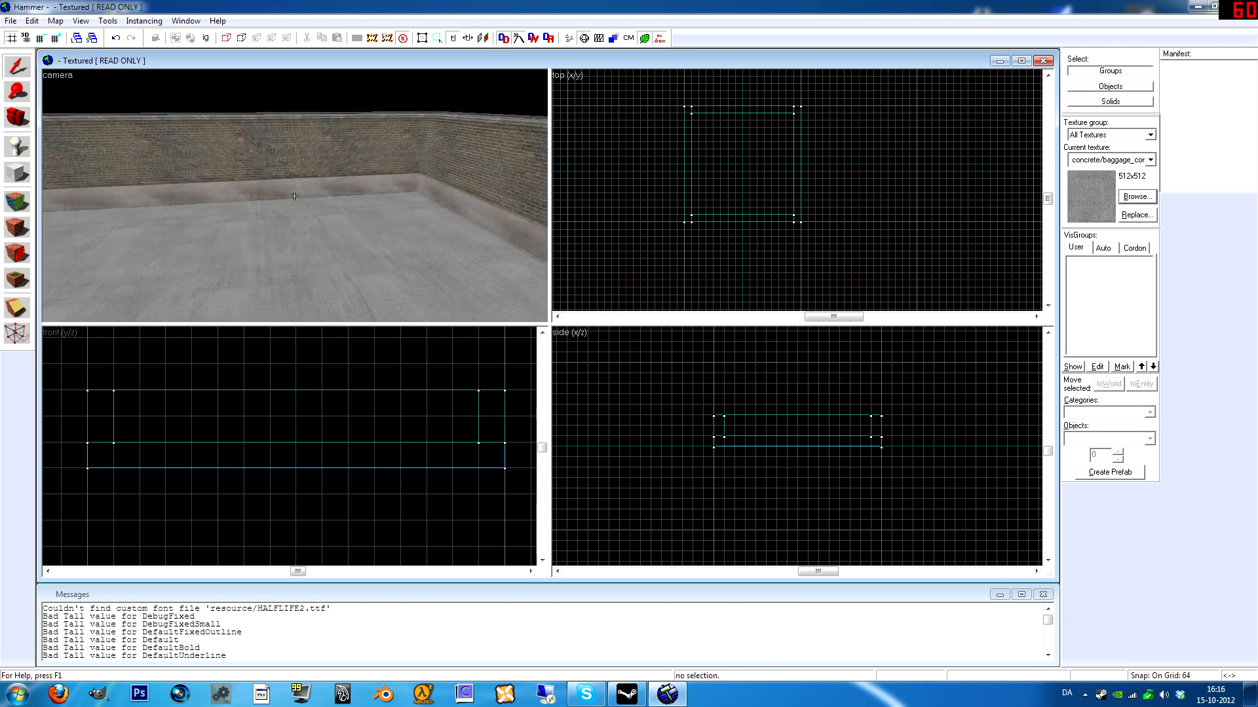
key("s")
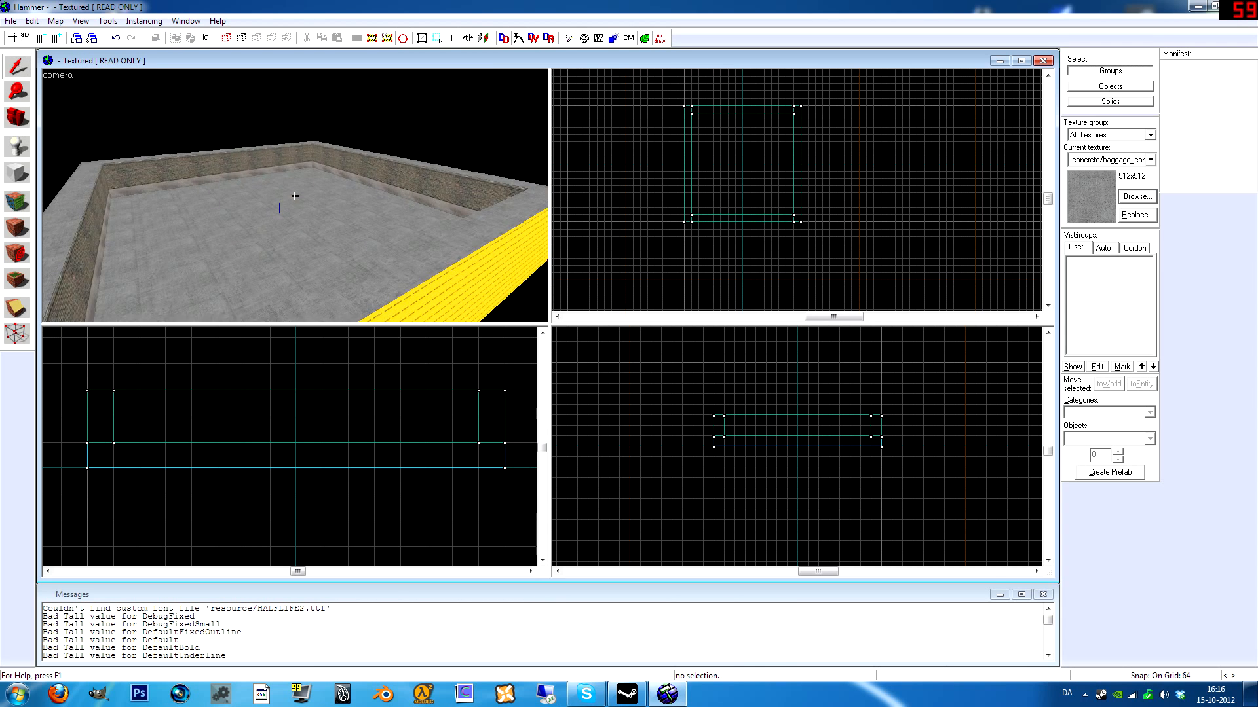
key("w")
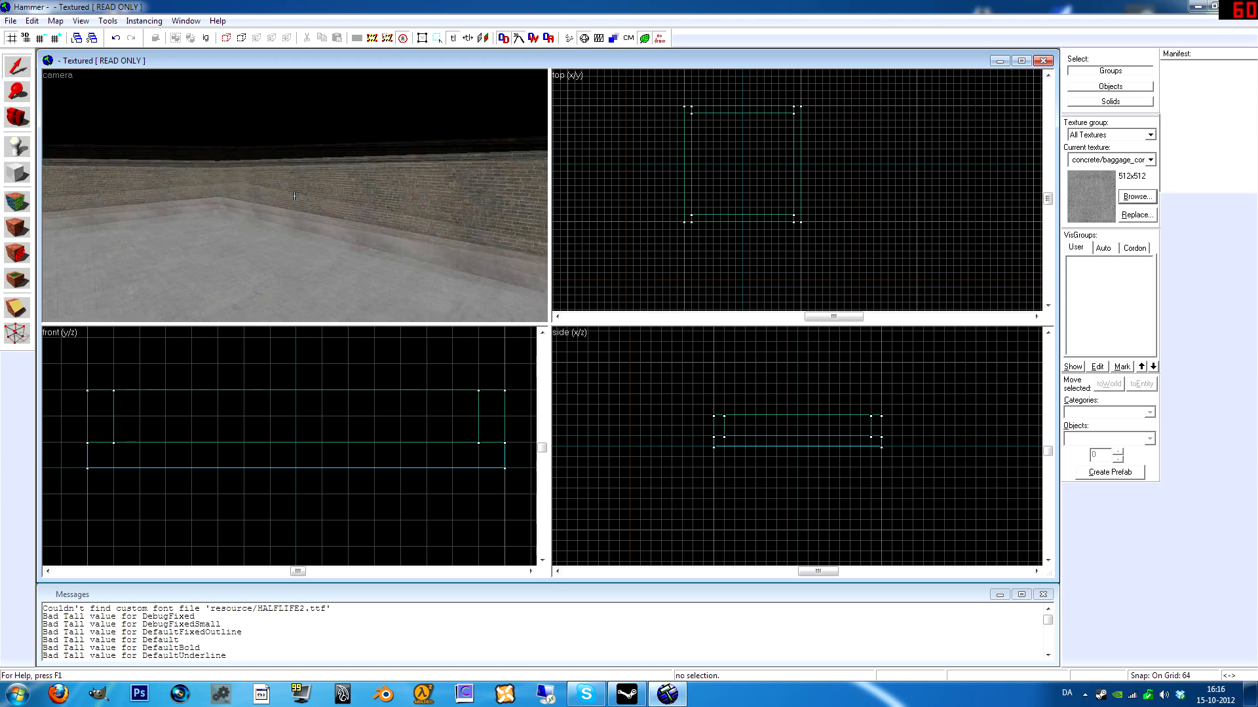
key("w")
key("s")
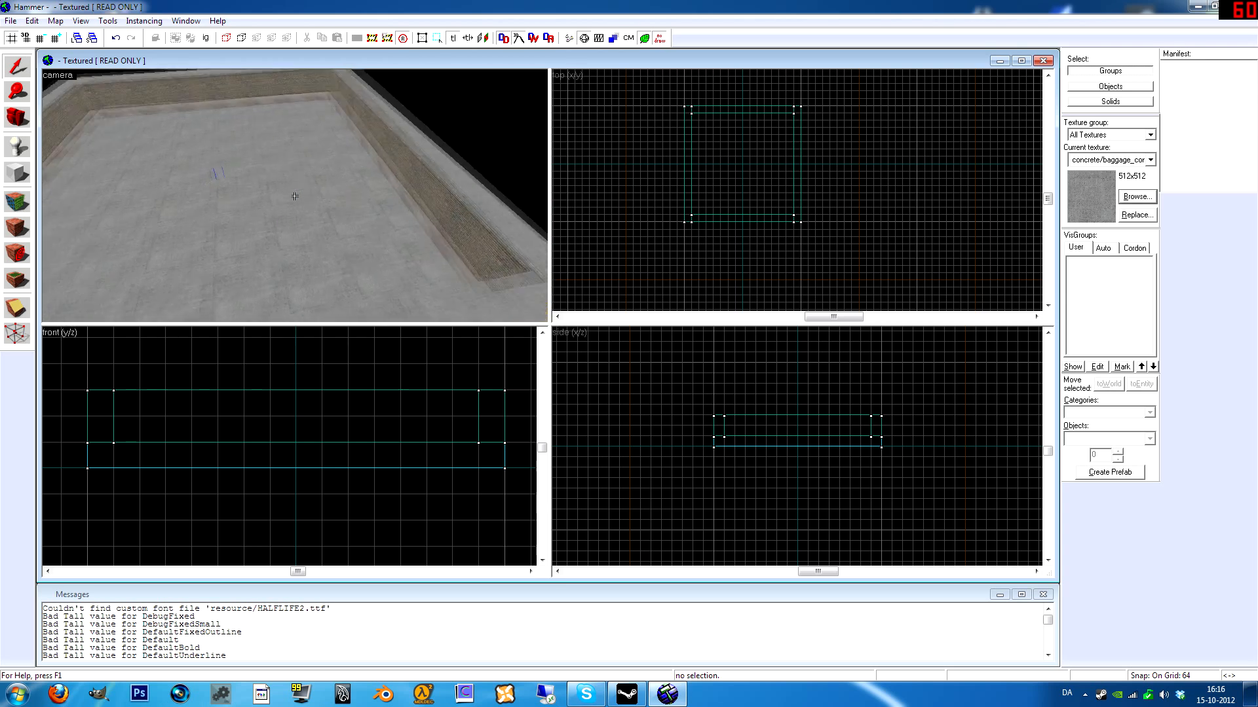
key("w")
key("w")
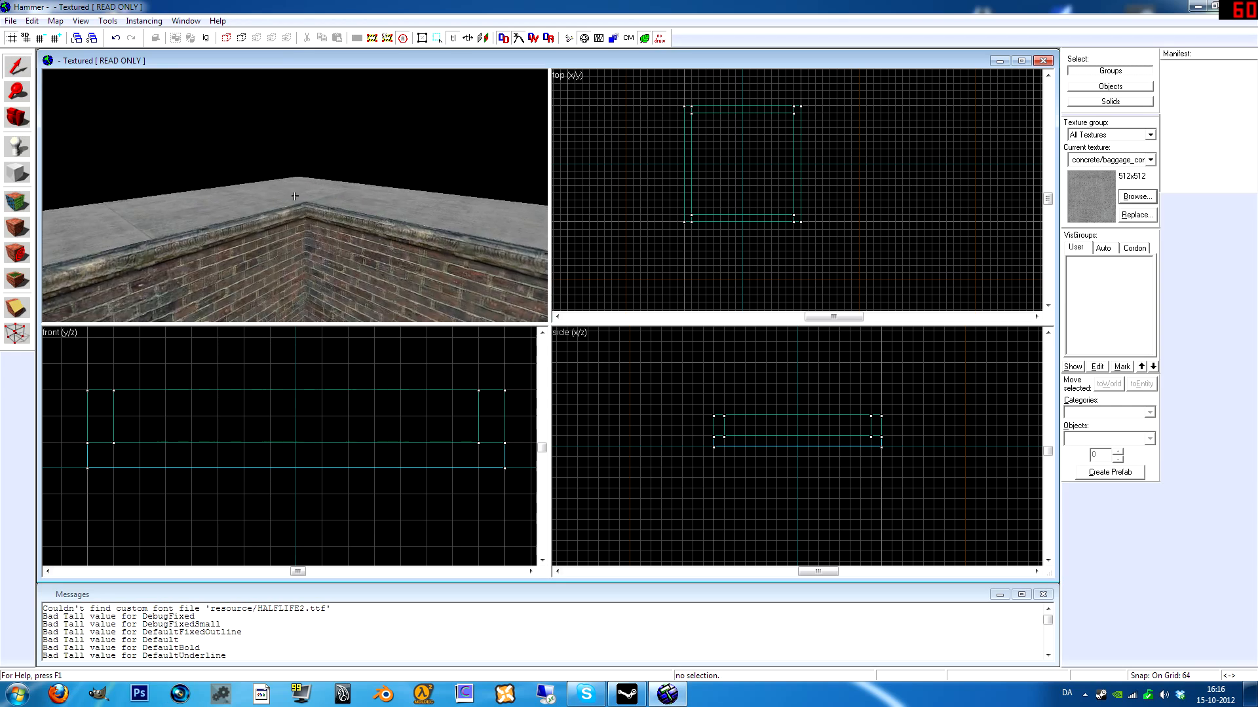
key("s")
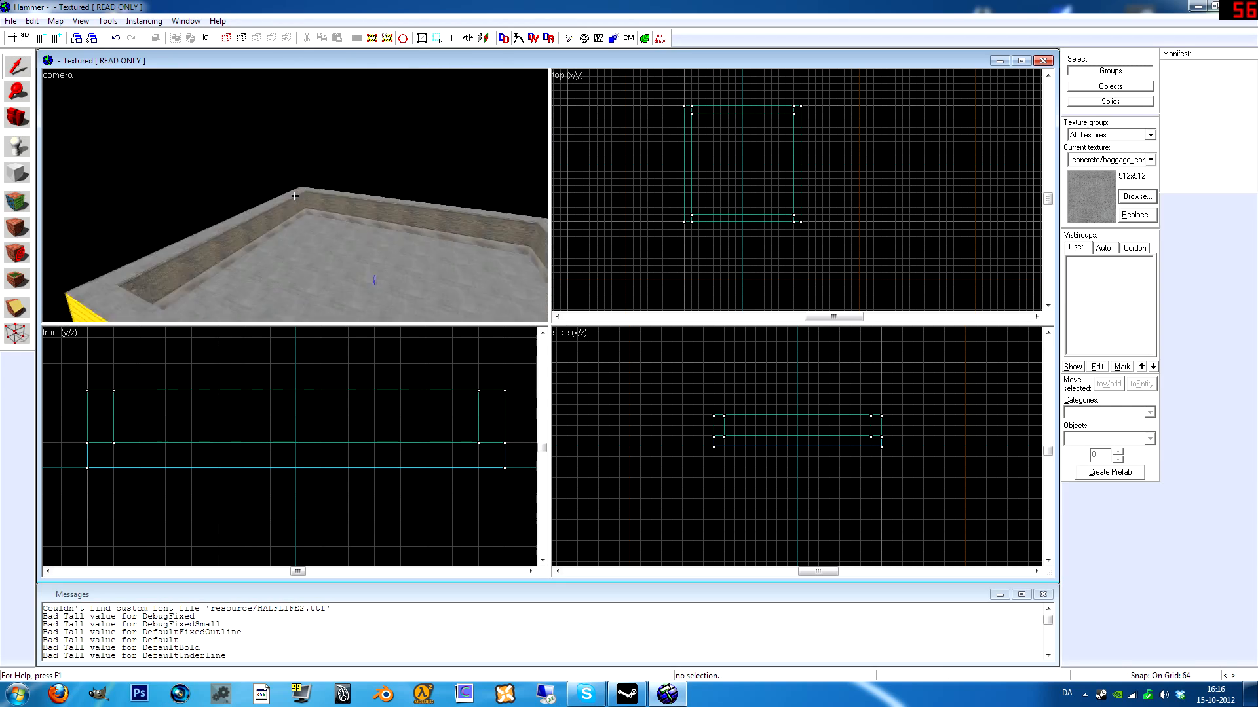
- Inspect the concrete floor and the inner wall corners from several angles in the camera view
key("d")
key("w")
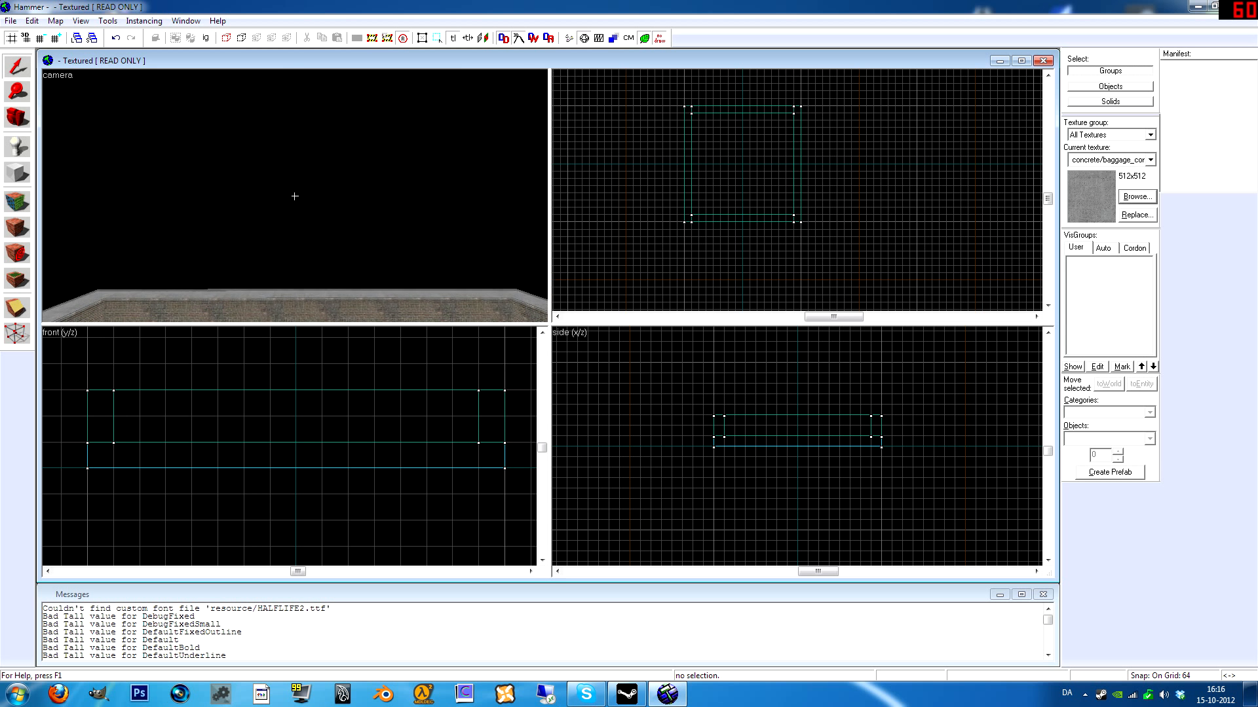
key("d")
key("s")
key("w")
key("s")
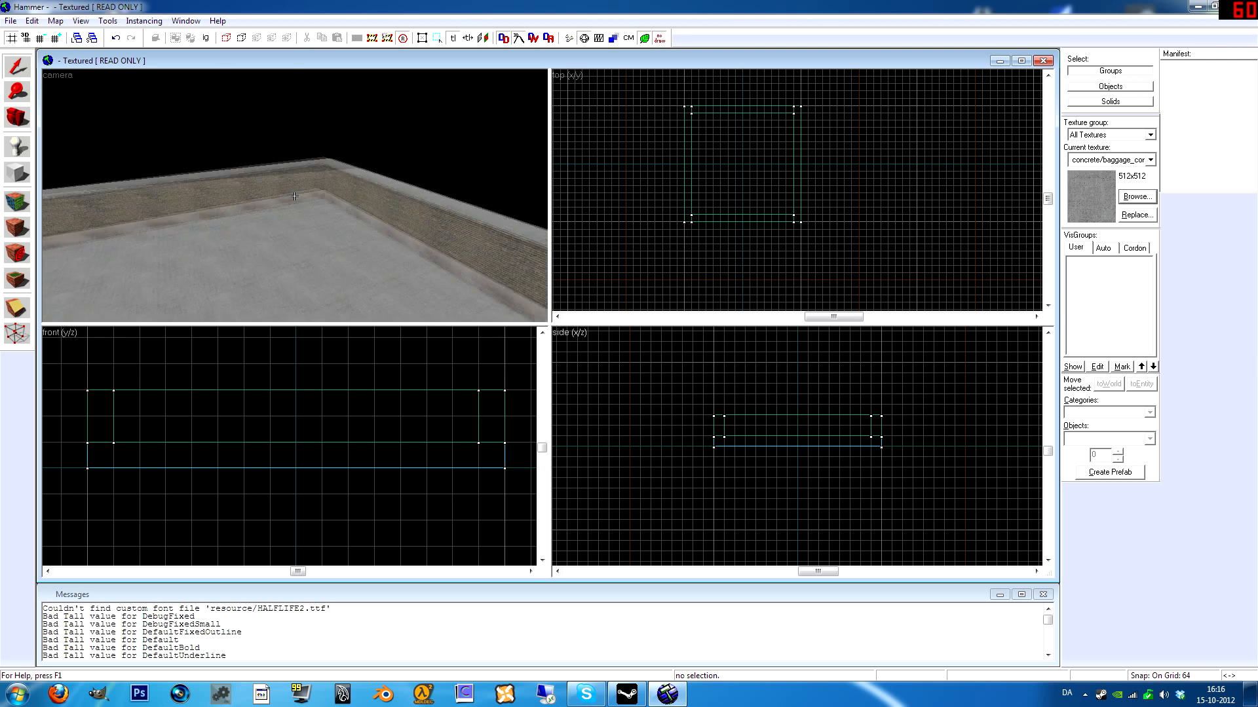
key("w")
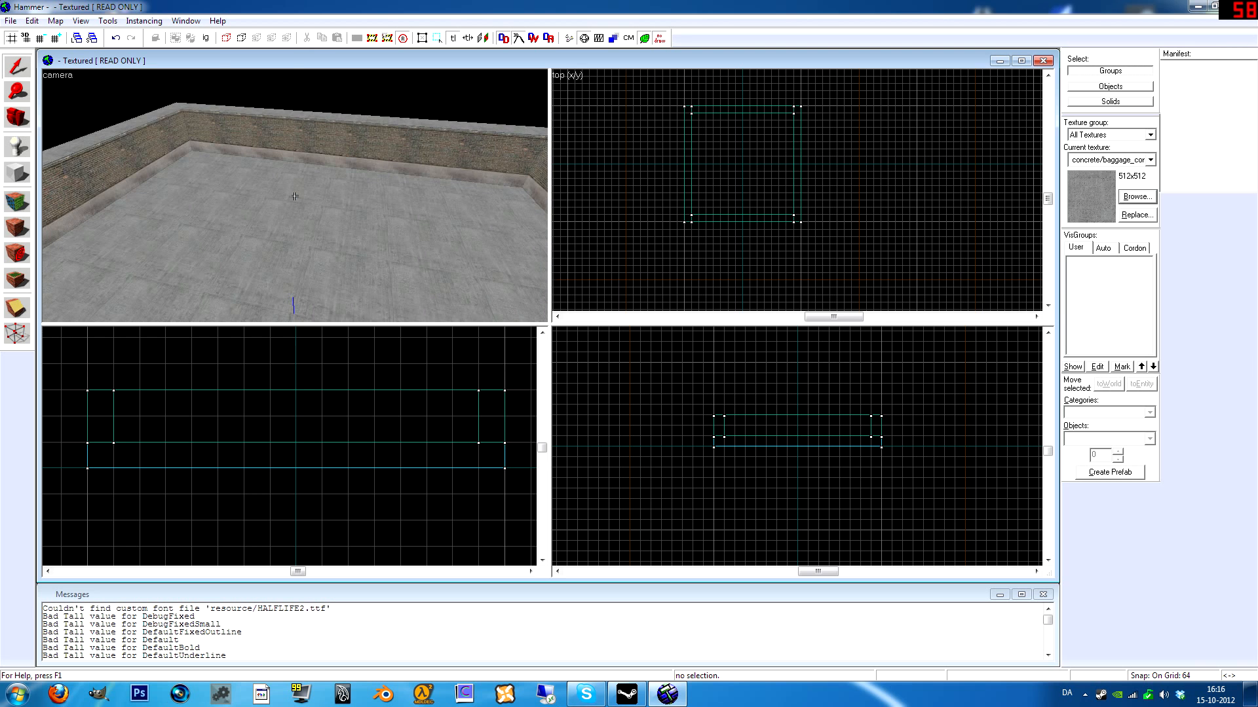
- With tools/toolsnodraw as the current texture, outline a 64 by 512 unit block over one side wall in the top view
left_click(1150, 160)
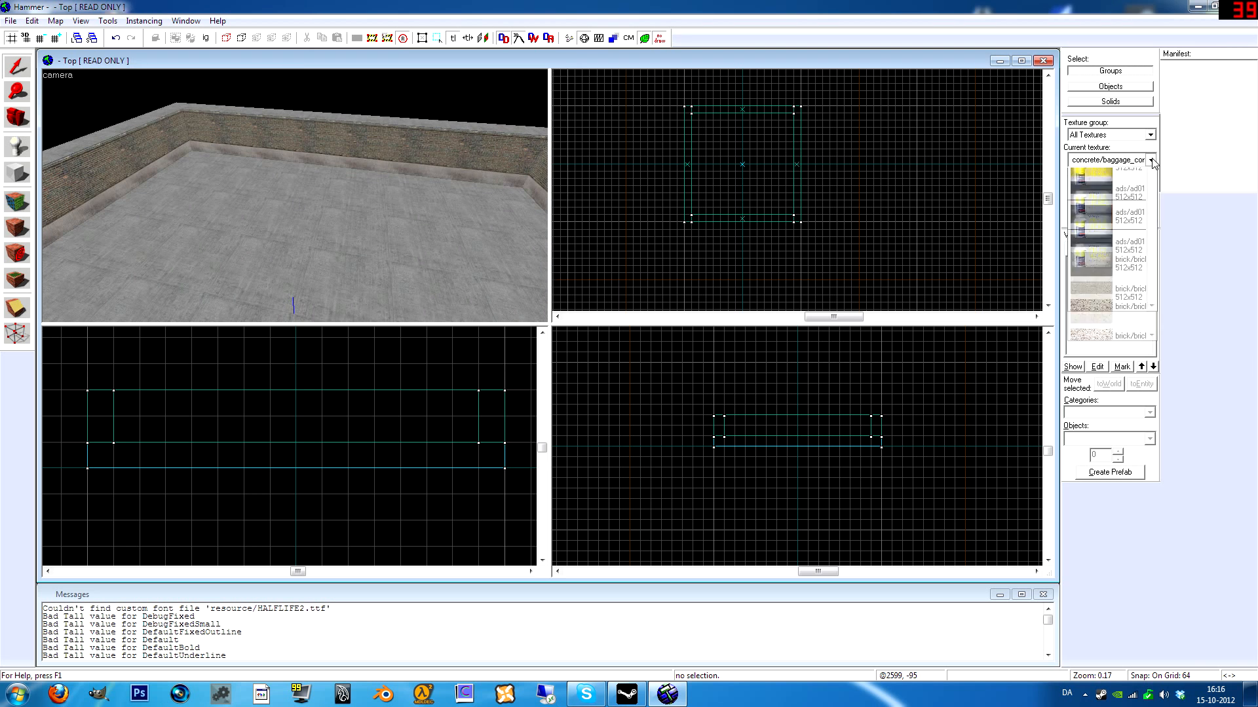
left_click(1132, 284)
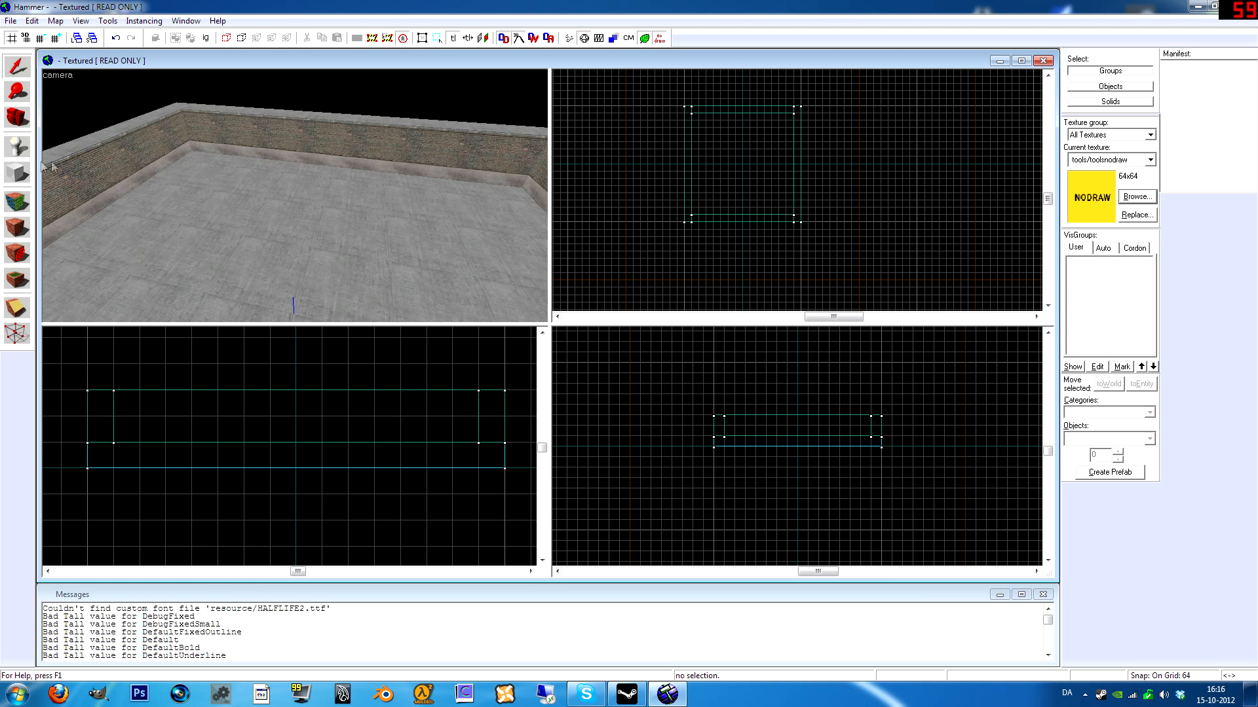
scroll(714, 128, "up", 8)
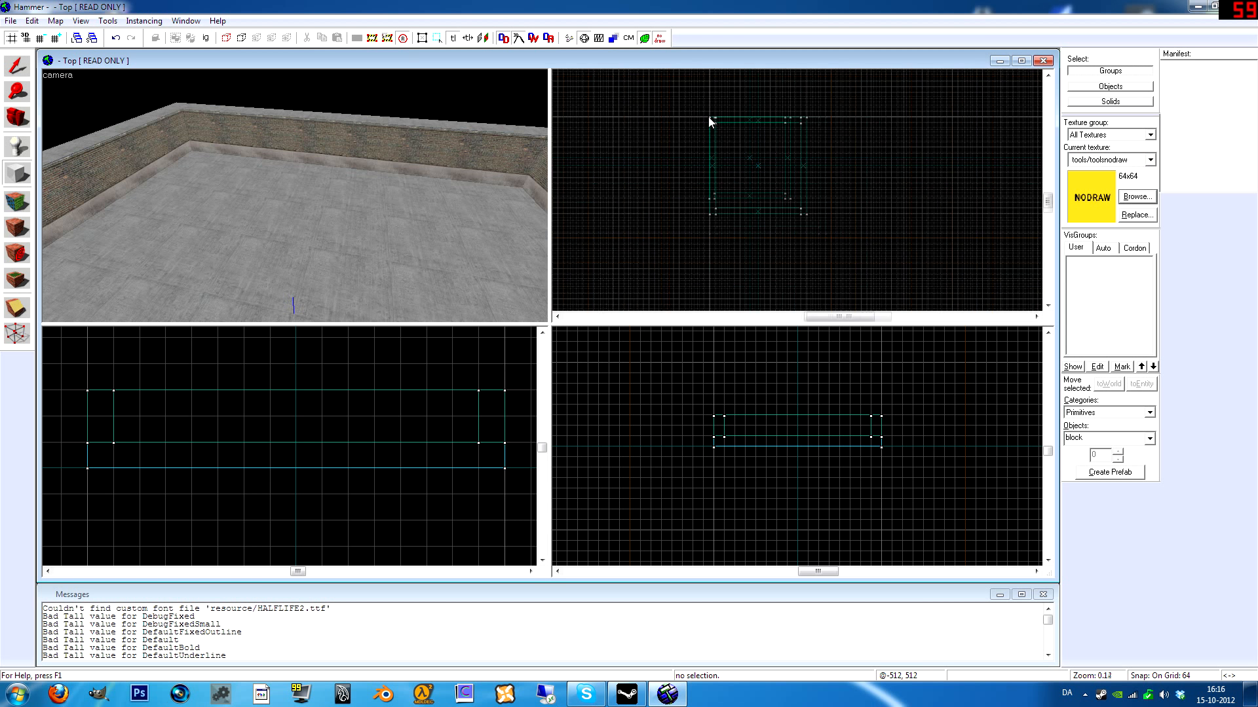
scroll(714, 134, "down", 3)
left_click_drag(706, 123, 735, 289)
key("z")
key("w")
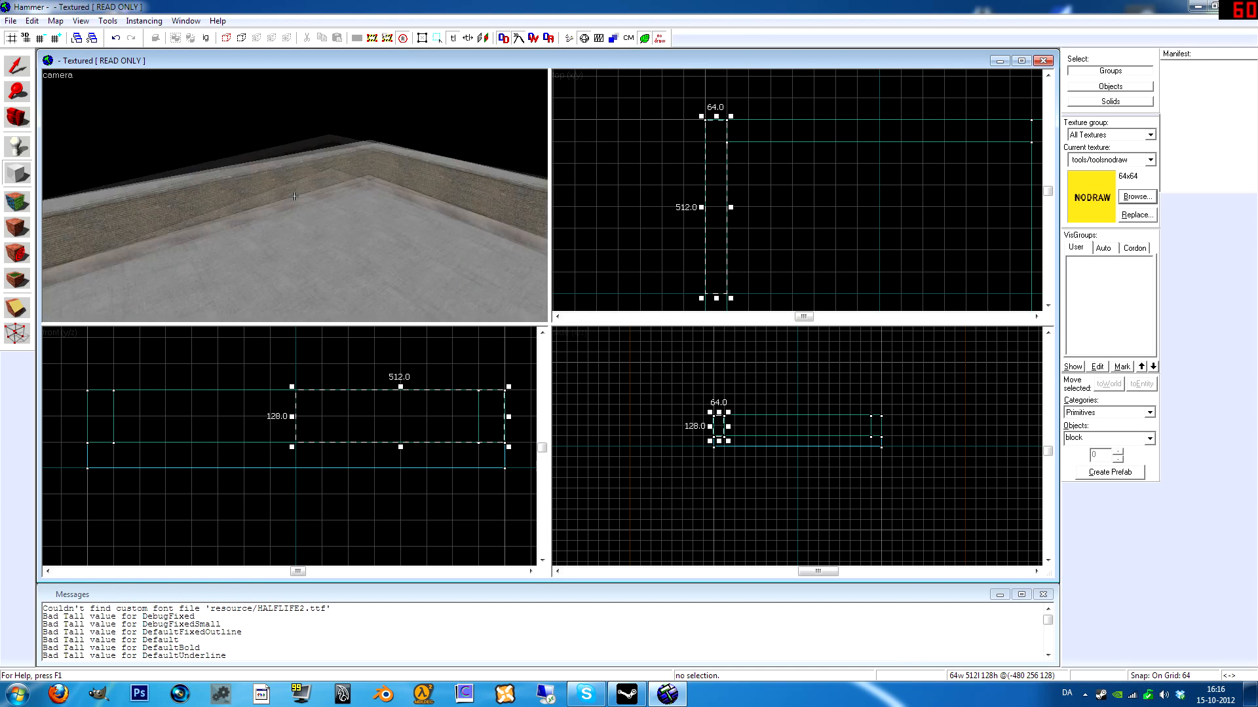
key("s")
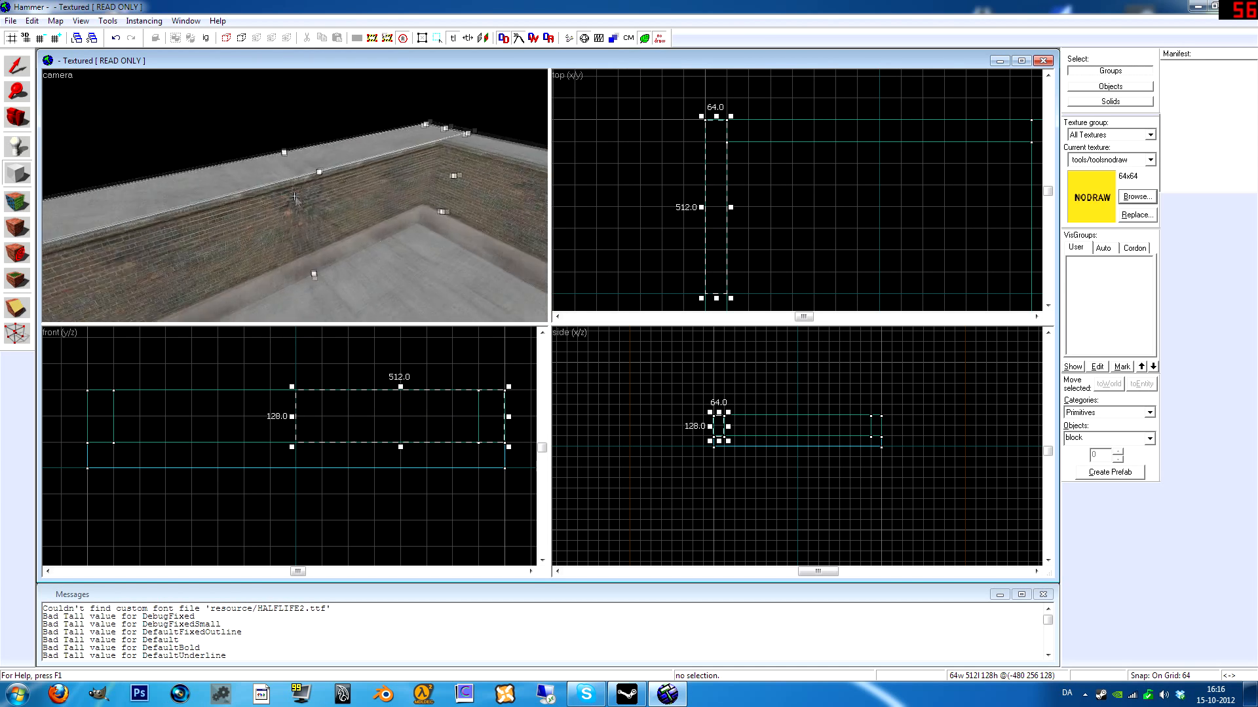
key("z")
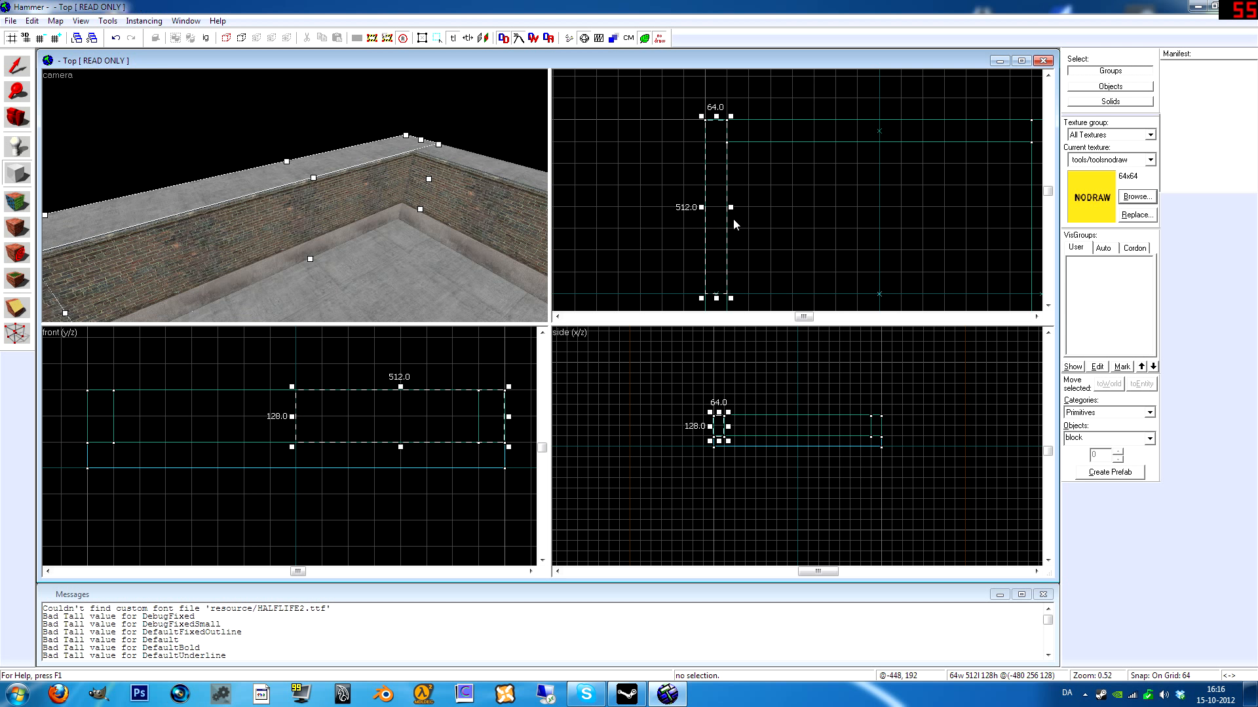
- Reduce the grid to 32 units and narrow the block outline to 32 units, flush with the wall's outer edge
left_click(40, 38)
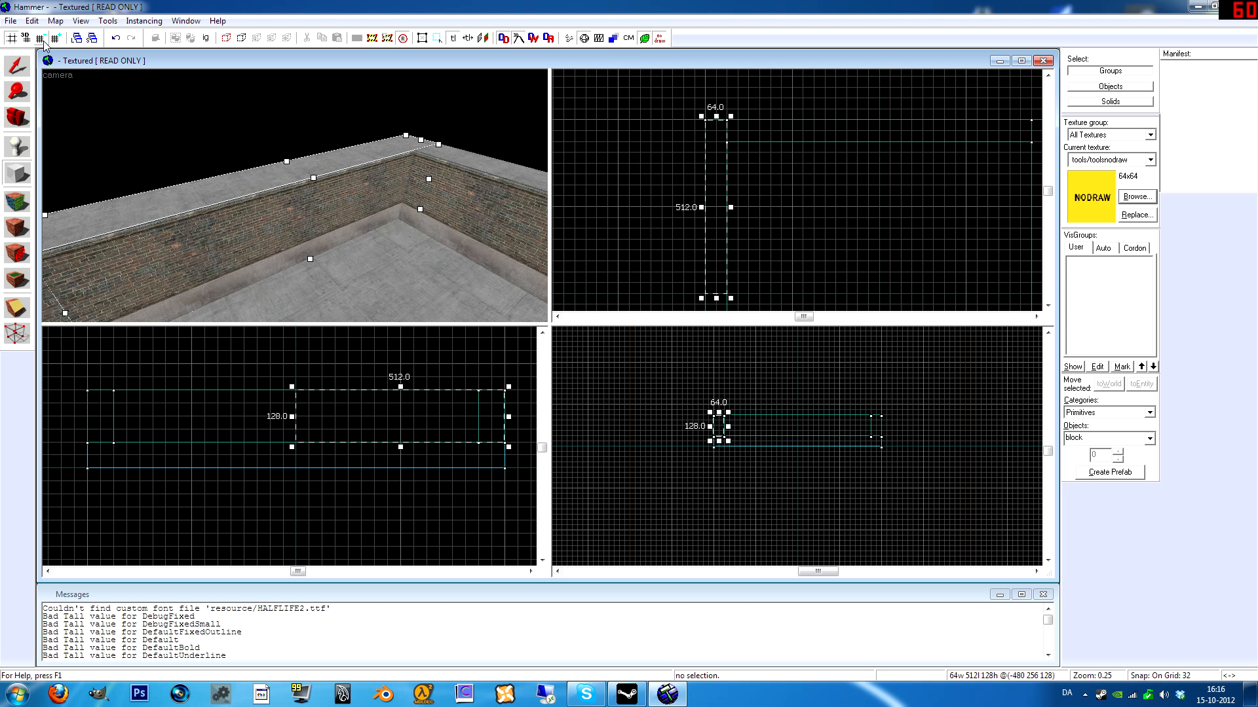
scroll(741, 198, "up", 3)
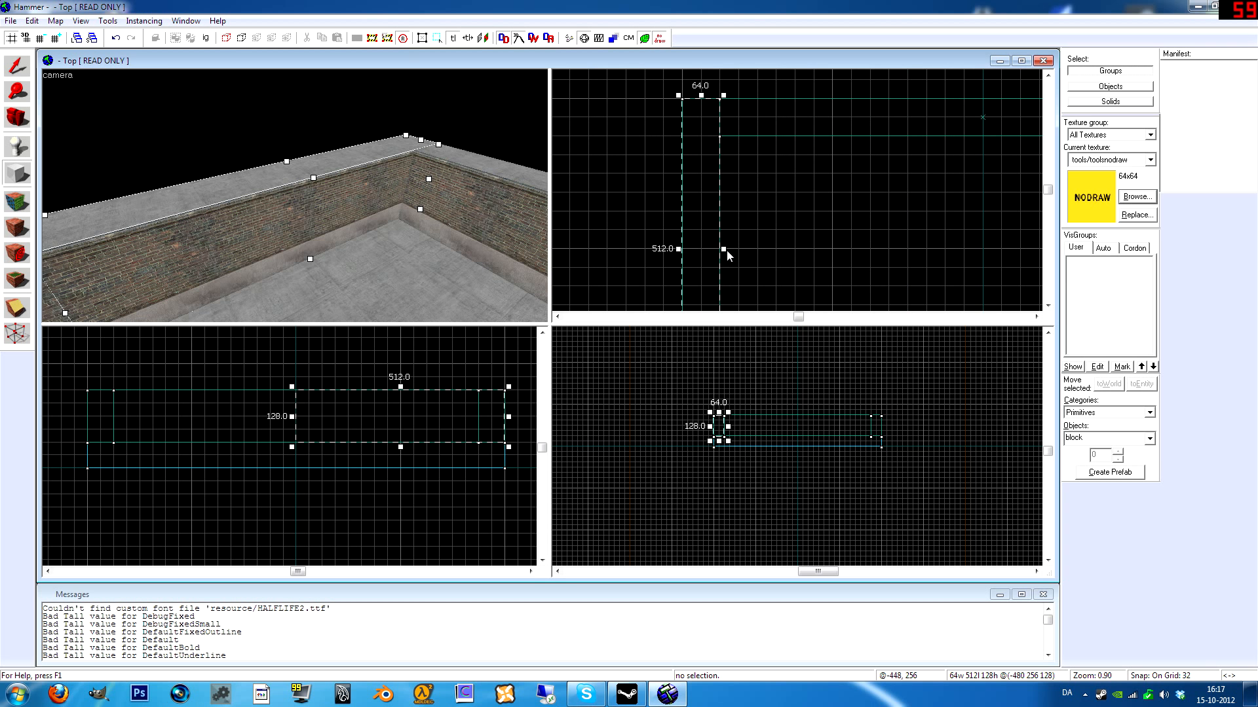
left_click_drag(724, 250, 711, 254)
key("z")
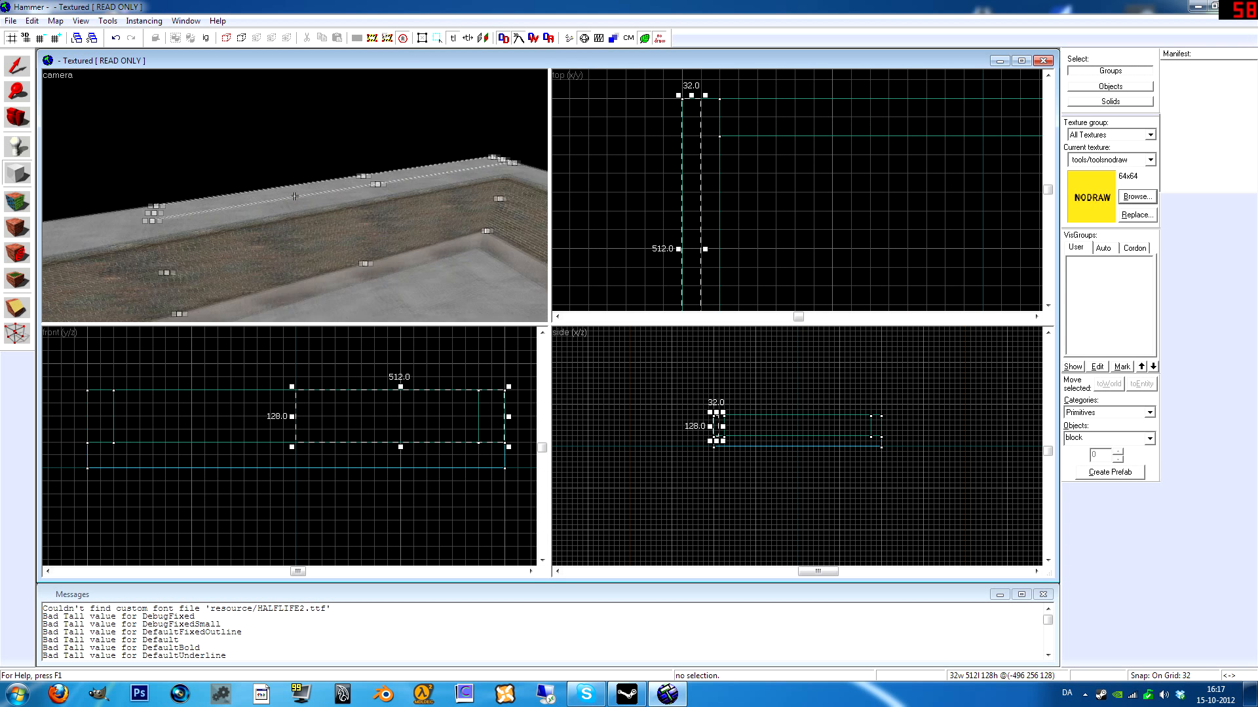
key("w")
key("d")
key("z")
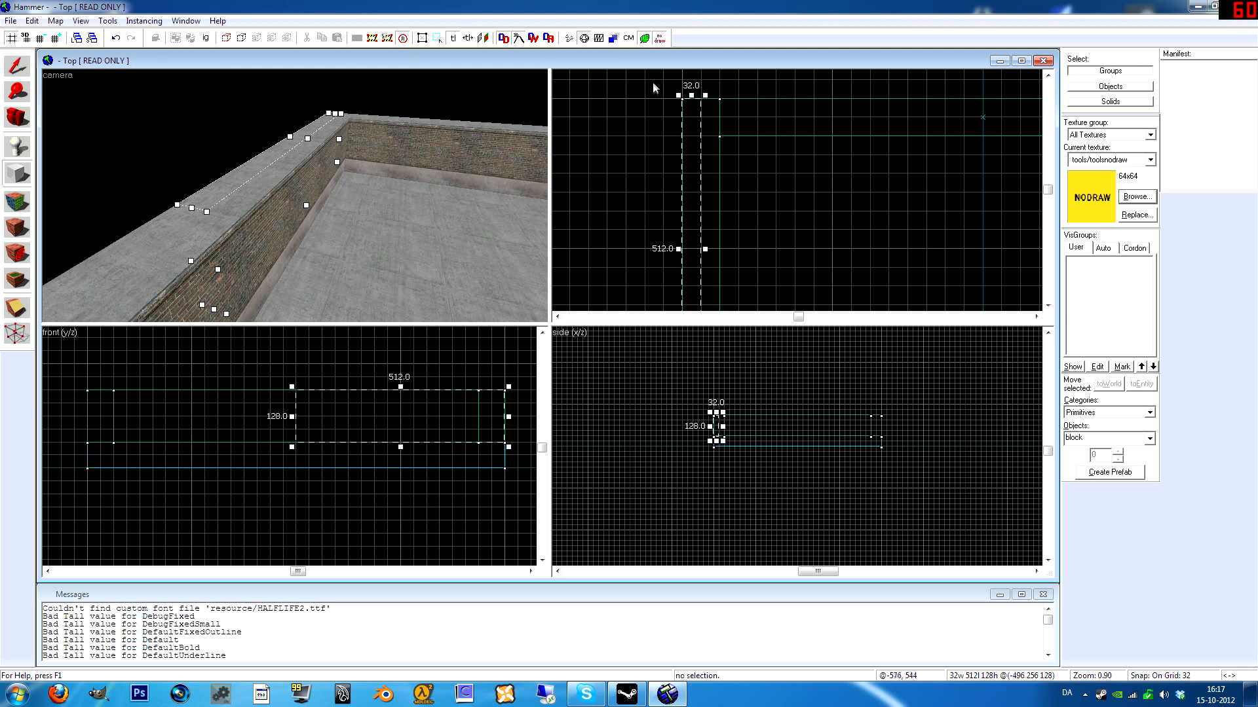
- Raise the block outline onto the brick wall, lengthen it to 1024 units to span the whole wall, and create the nodraw brush
left_click_drag(380, 412, 387, 364)
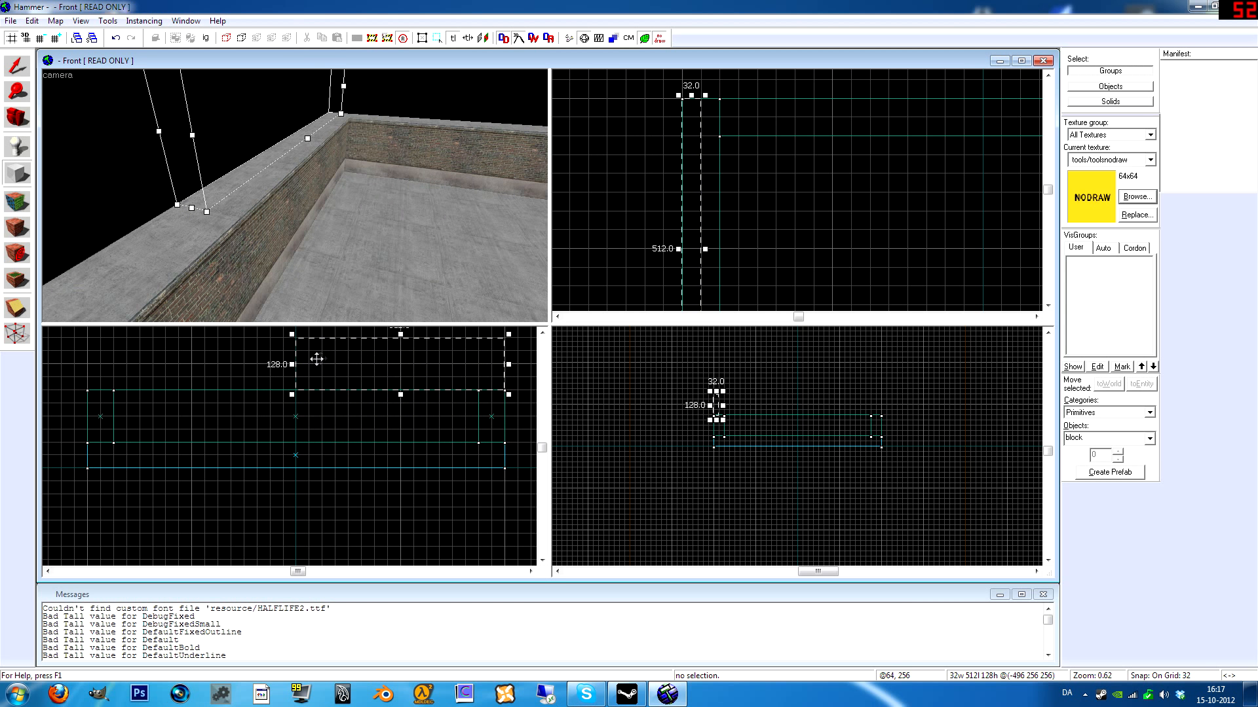
left_click_drag(295, 364, 84, 365)
key("z")
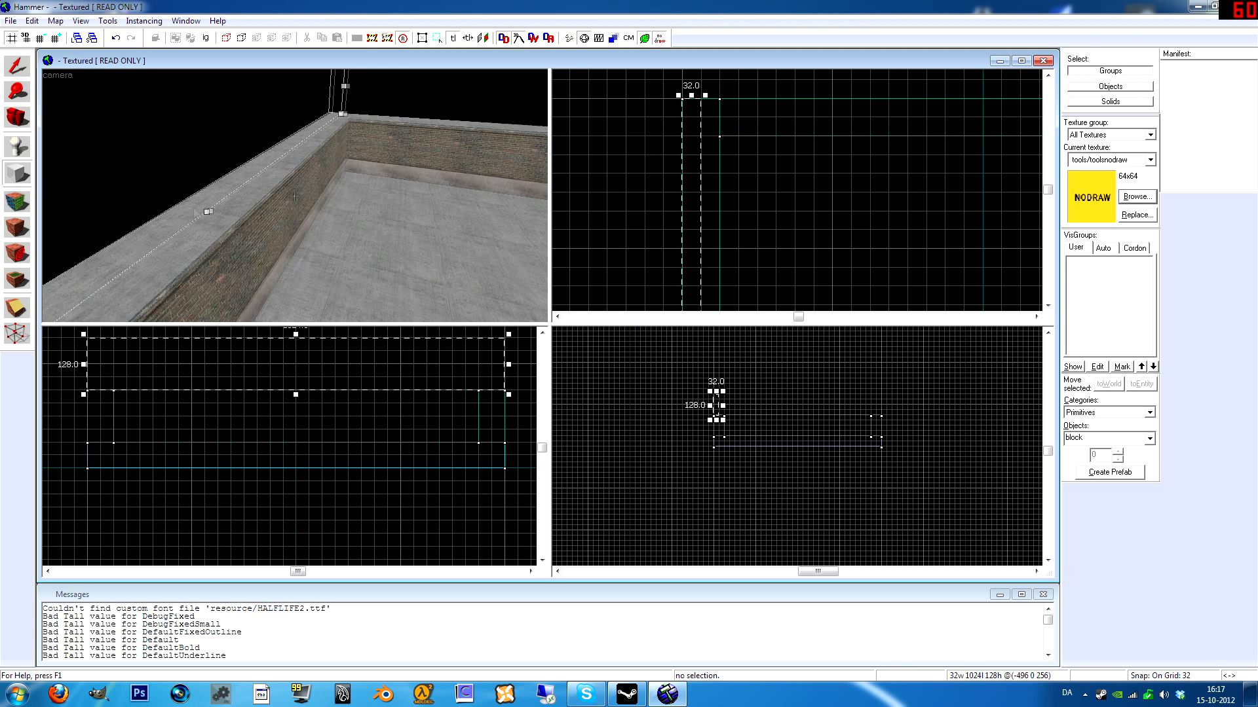
key("s")
key("a")
key("z")
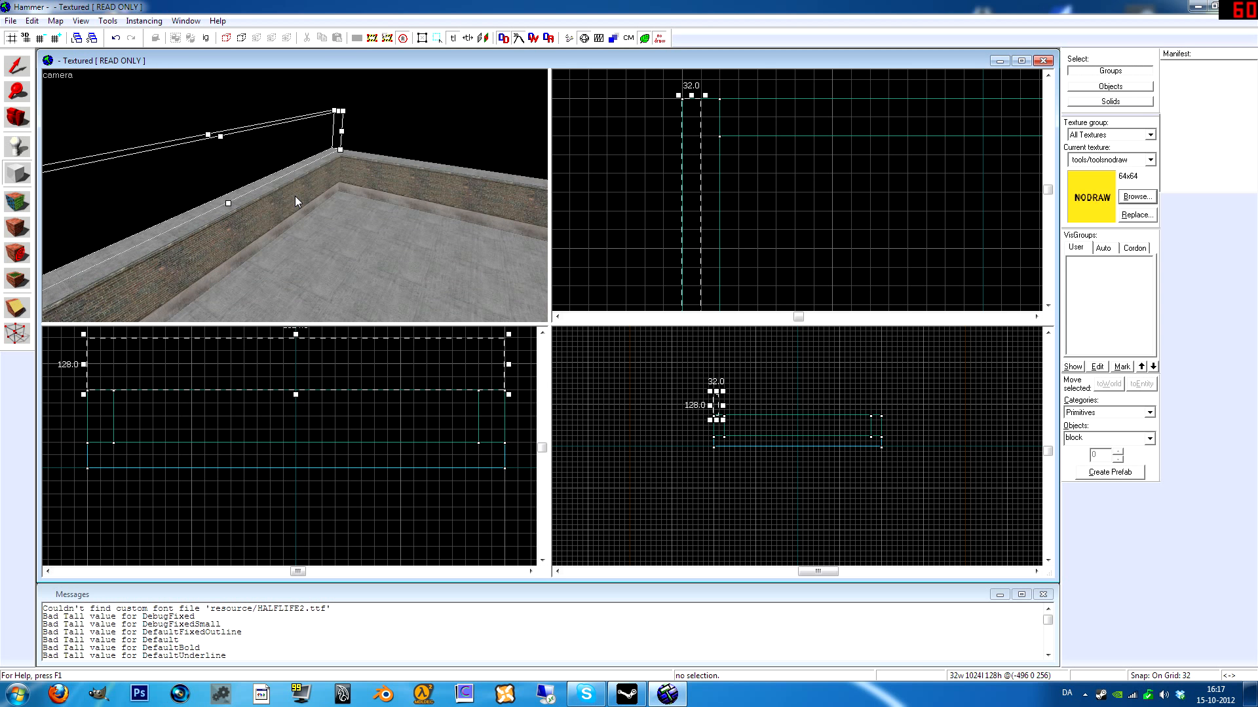
key("Return")
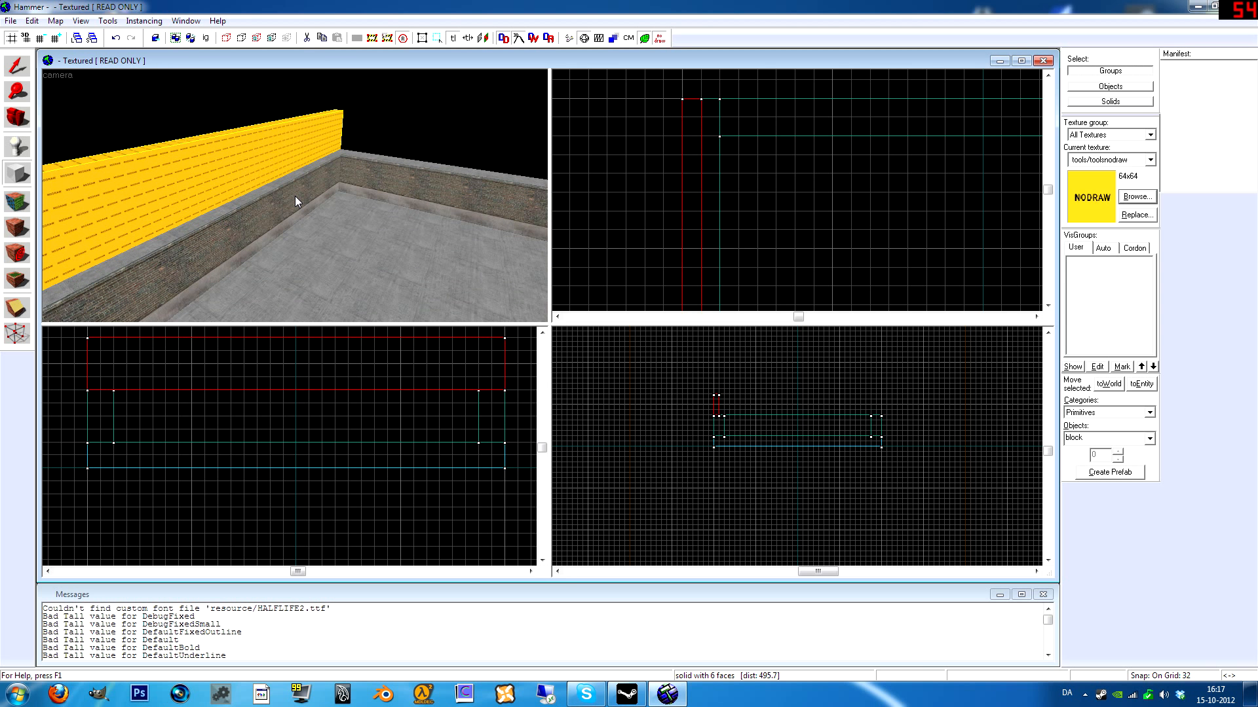
- Copy the nodraw wall, turn it across the enclosure's upper edge in the top view, and shorten it to 960 units
key("z")
key("z")
left_click(23, 71)
scroll(749, 136, "down", 5)
left_click_drag(727, 151, 735, 146)
scroll(738, 154, "down", 2)
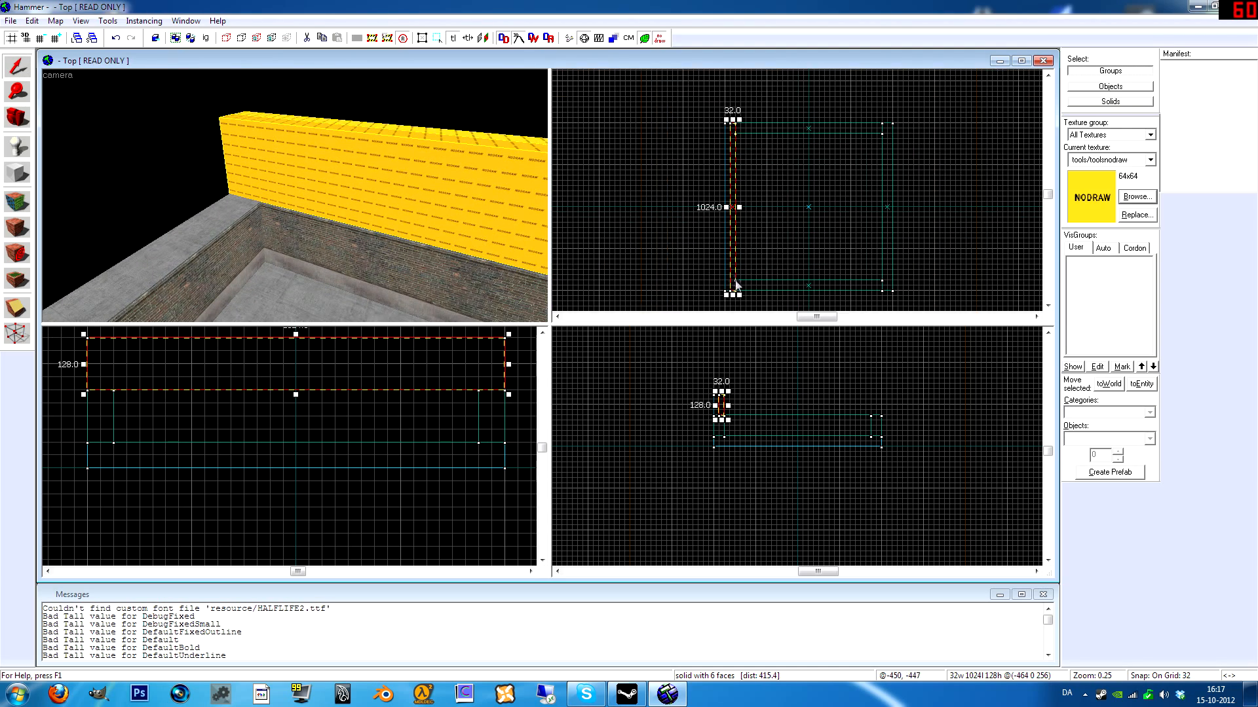
left_click_drag(734, 294, 860, 160)
scroll(738, 135, "up", 5)
scroll(737, 136, "down", 5)
scroll(897, 159, "up", 5)
scroll(876, 159, "down", 5)
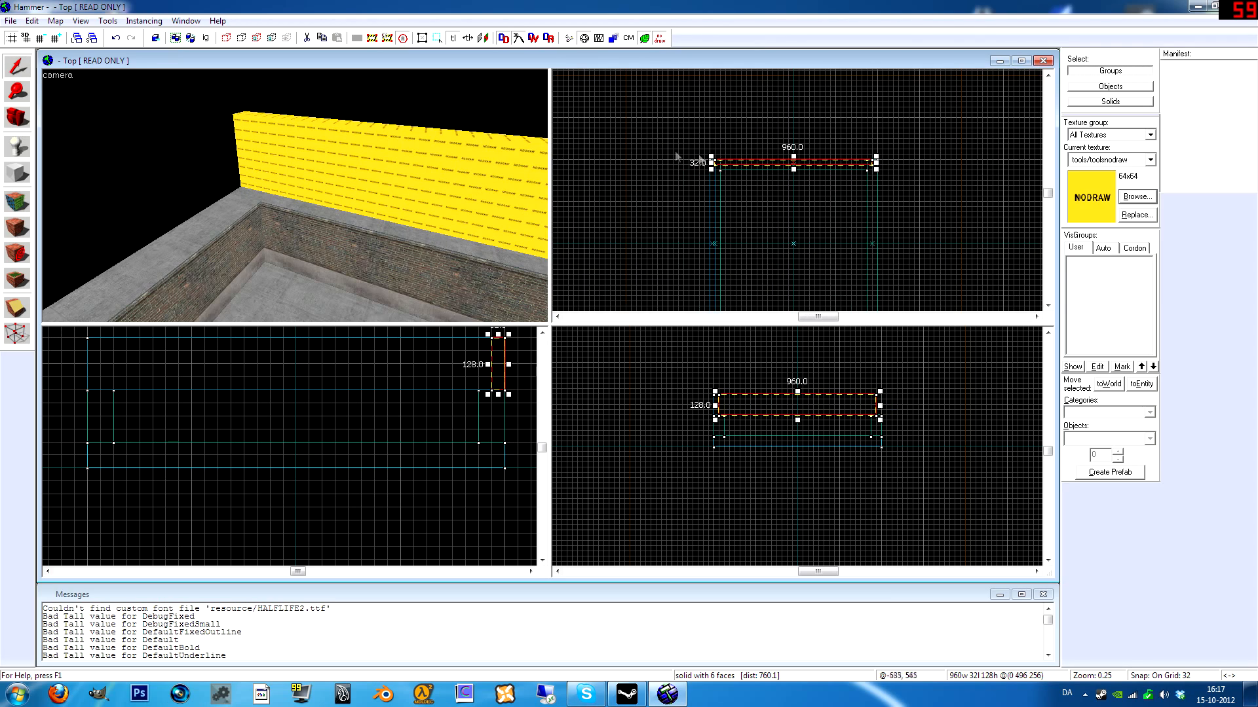
- Copy the 1024-unit nodraw wall onto the opposite side wall, flush with the outer edge
left_click(421, 166)
key("z")
scroll(655, 208, "down", 3)
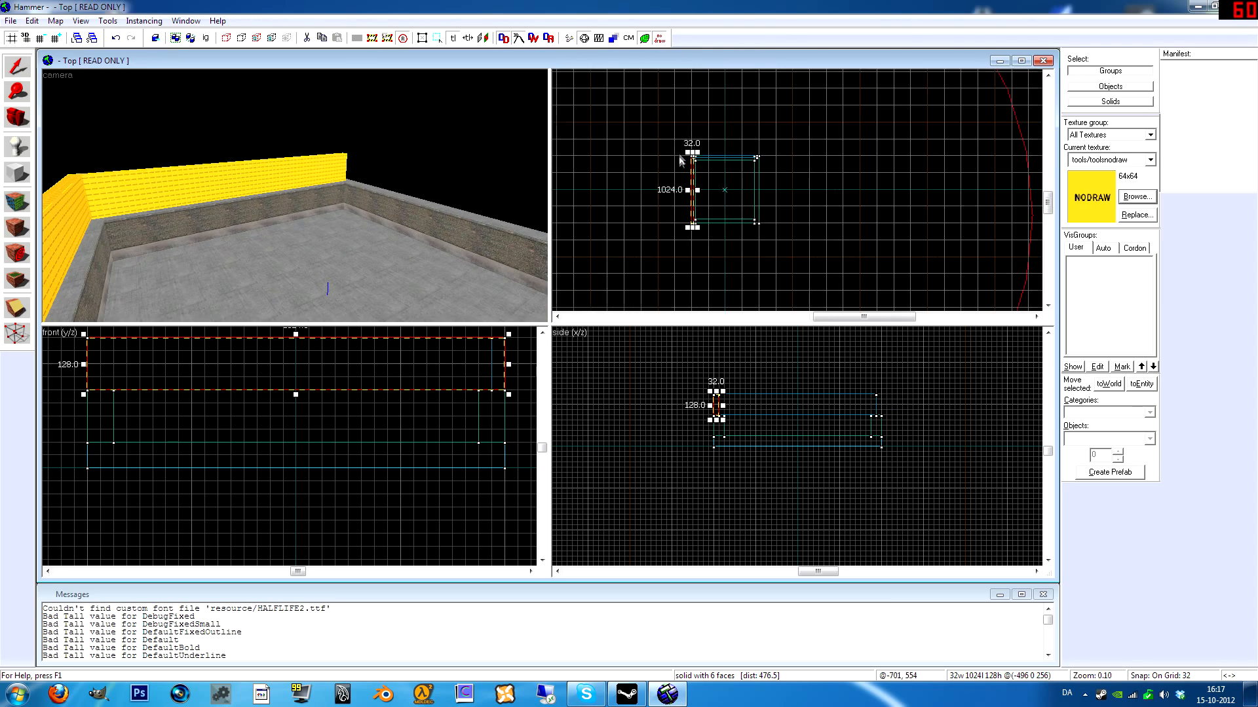
mouse_move(696, 204)
left_mouse_down("shift")
mouse_move(800, 204)
mouse_move(753, 121)
left_mouse_up("shift")
scroll(800, 204, "up", 5)
scroll(735, 99, "down", 6)
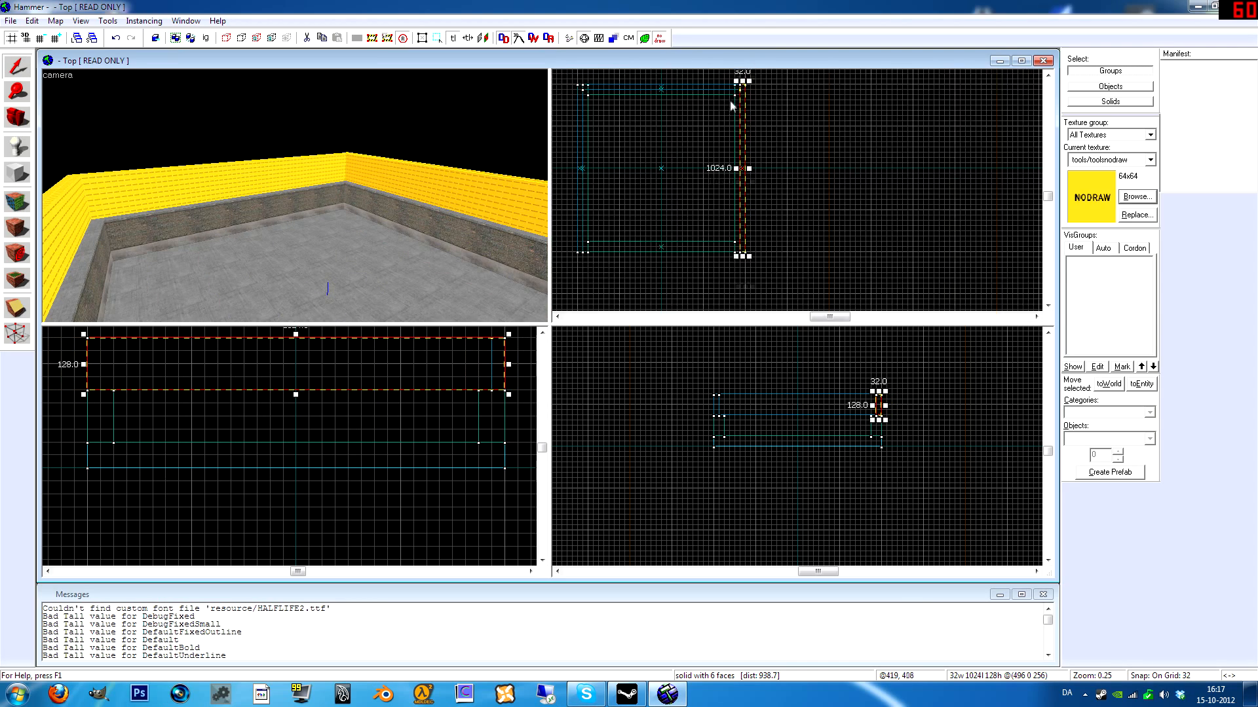
scroll(732, 103, "up", 1)
- Copy the 960-unit nodraw wall onto the enclosure's remaining open edge and clear the selection
key("z")
key("z")
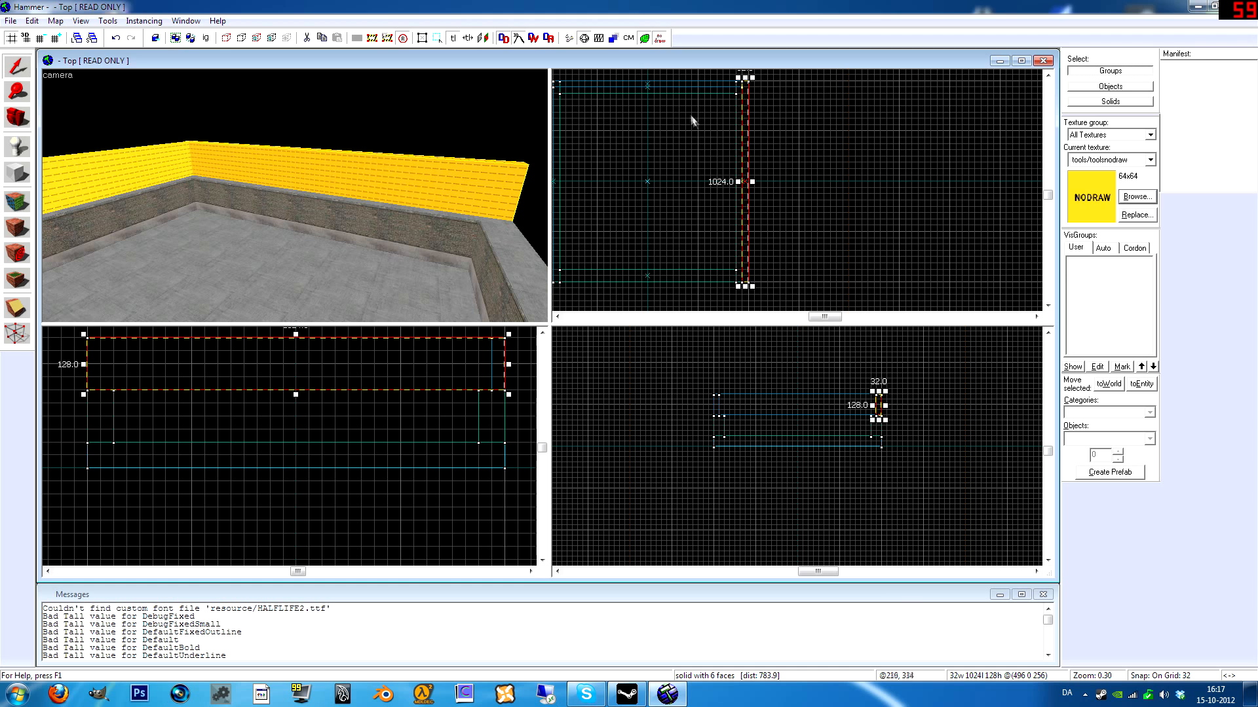
left_click(174, 168)
left_click_drag(710, 81, 710, 277)
scroll(782, 230, "down", 4)
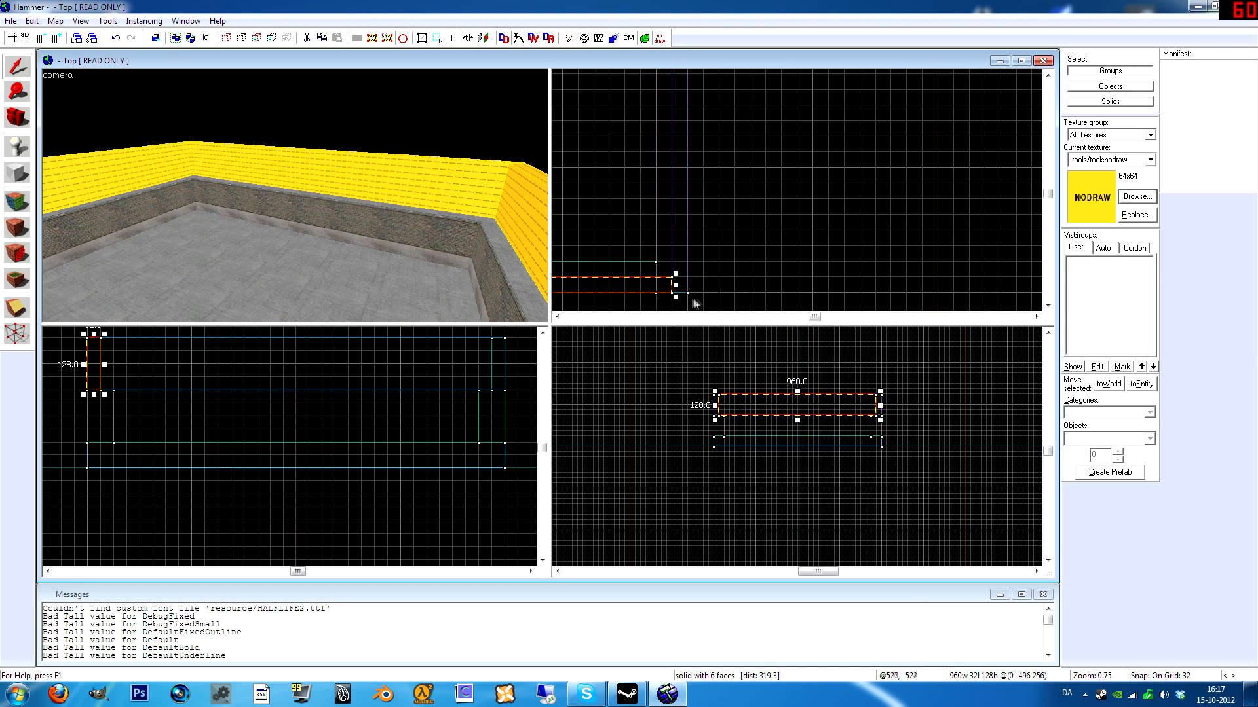
scroll(756, 241, "up", 12)
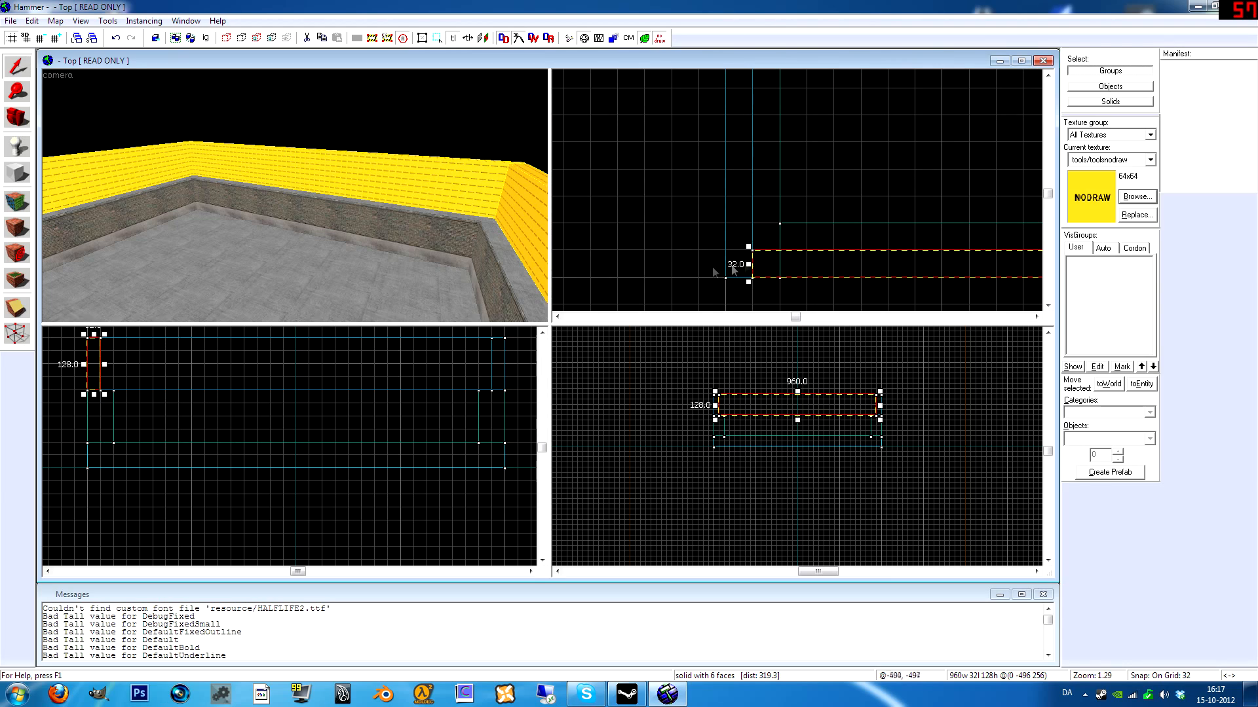
key("z")
key("z")
key("Escape")
- Outline a 1024 by 1024 unit block over the entire enclosure in the top view for the ceiling
key("z")
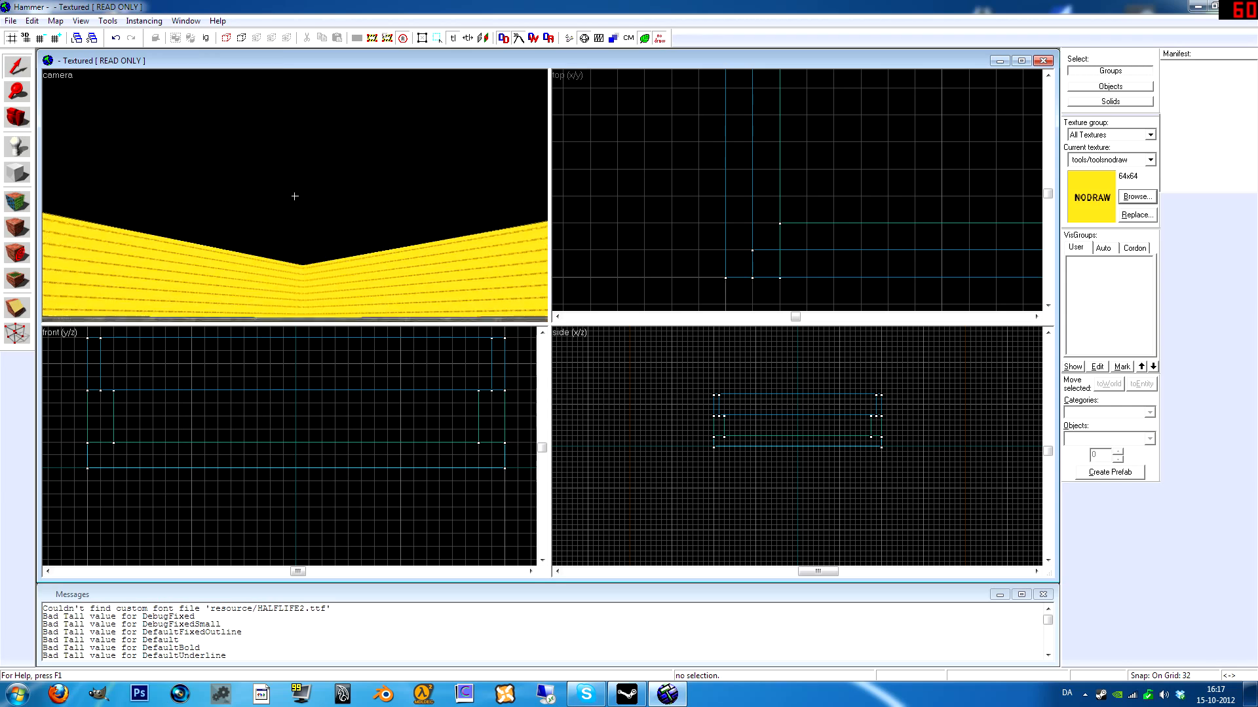
key("w")
key("s")
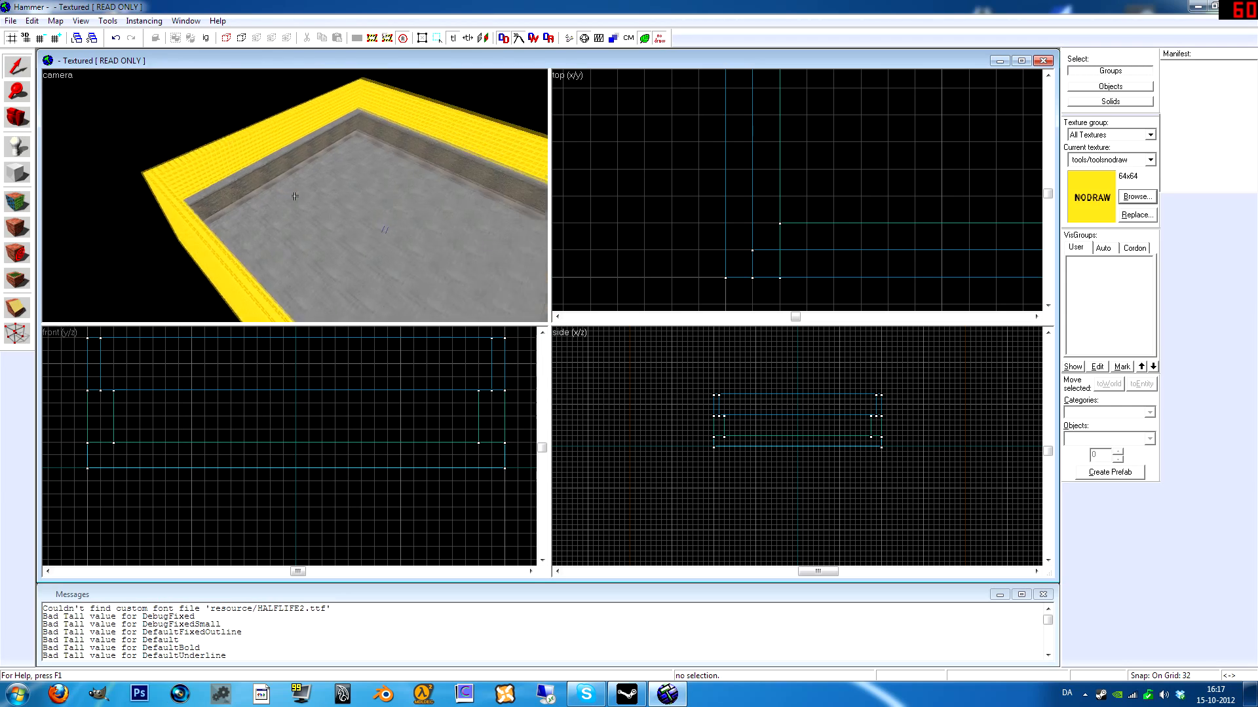
key("z")
left_click(17, 173)
scroll(682, 253, "down", 12)
scroll(691, 134, "up", 9)
left_click_drag(678, 129, 755, 222)
scroll(685, 128, "down", 8)
scroll(737, 222, "up", 4)
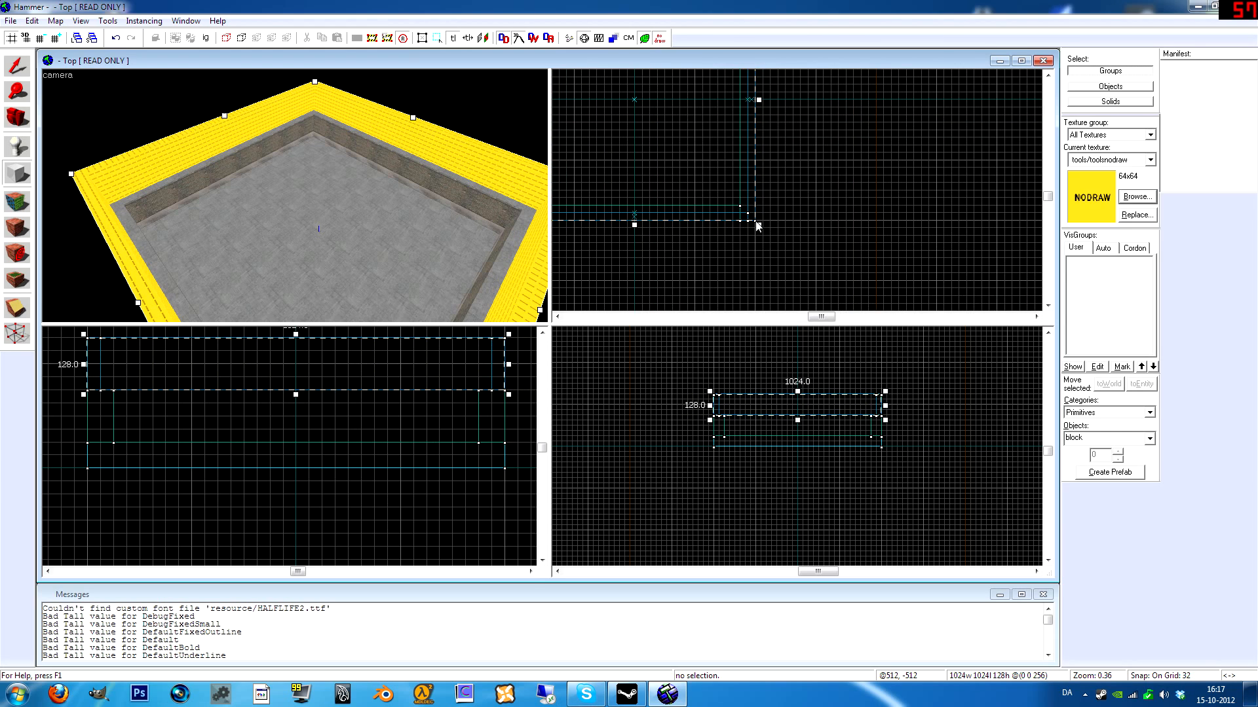
- Make the ceiling outline 32 units thick, rest it on top of the nodraw walls, and create the brush
scroll(766, 393, "up", 3)
mouse_move(768, 379)
left_mouse_down()
mouse_move(776, 415)
mouse_move(779, 381)
left_mouse_up()
key("Return")
- Fly around the closed nodraw box and back inside to examine its outer faces, upper walls and ceiling
key("z")
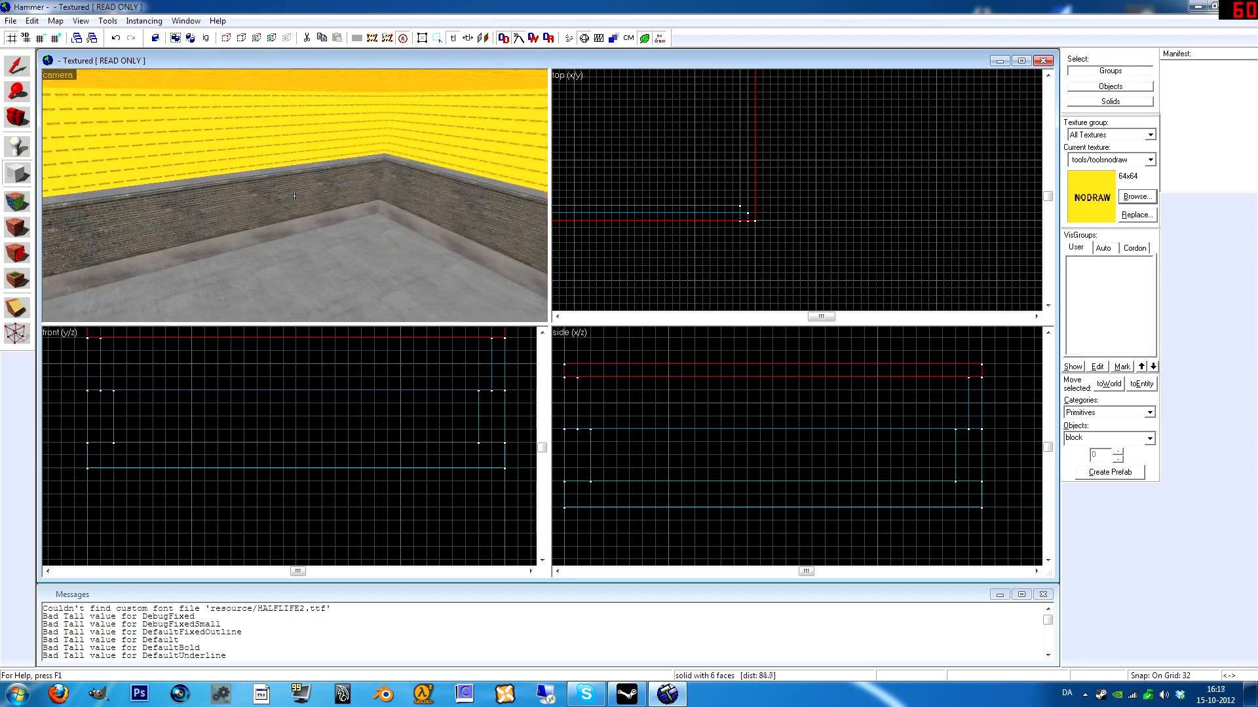
key("s")
key("z")
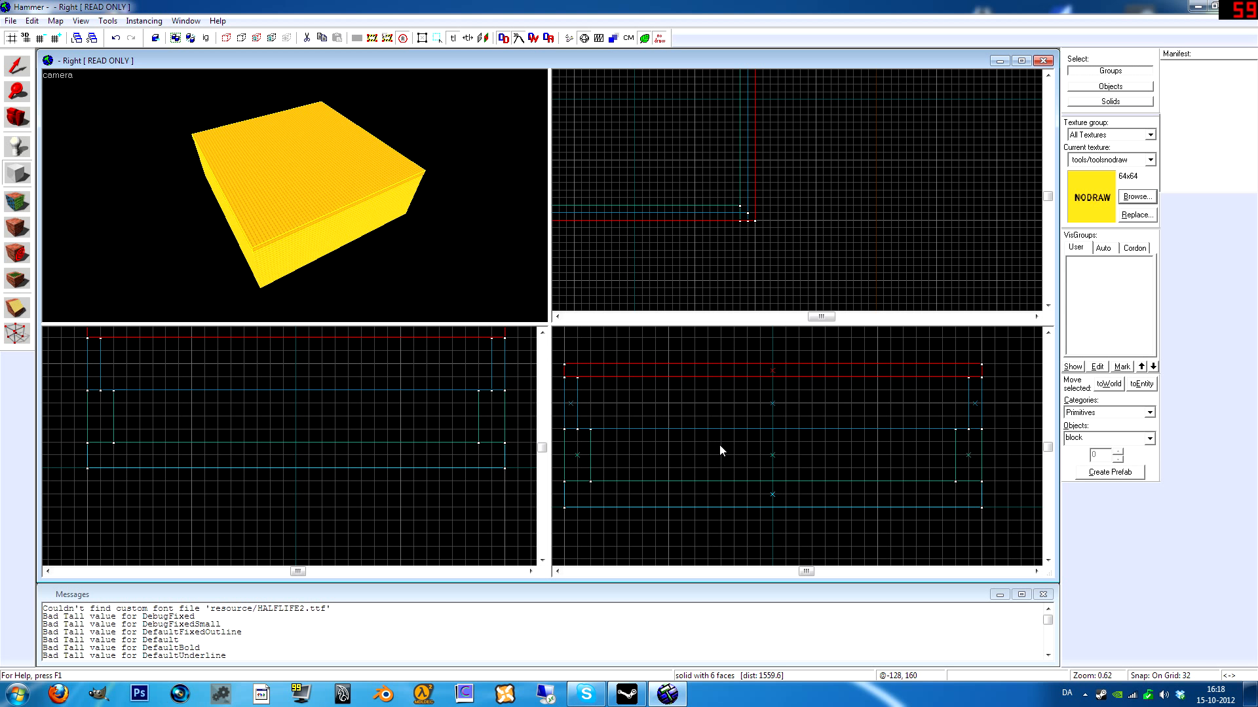
left_click(106, 20)
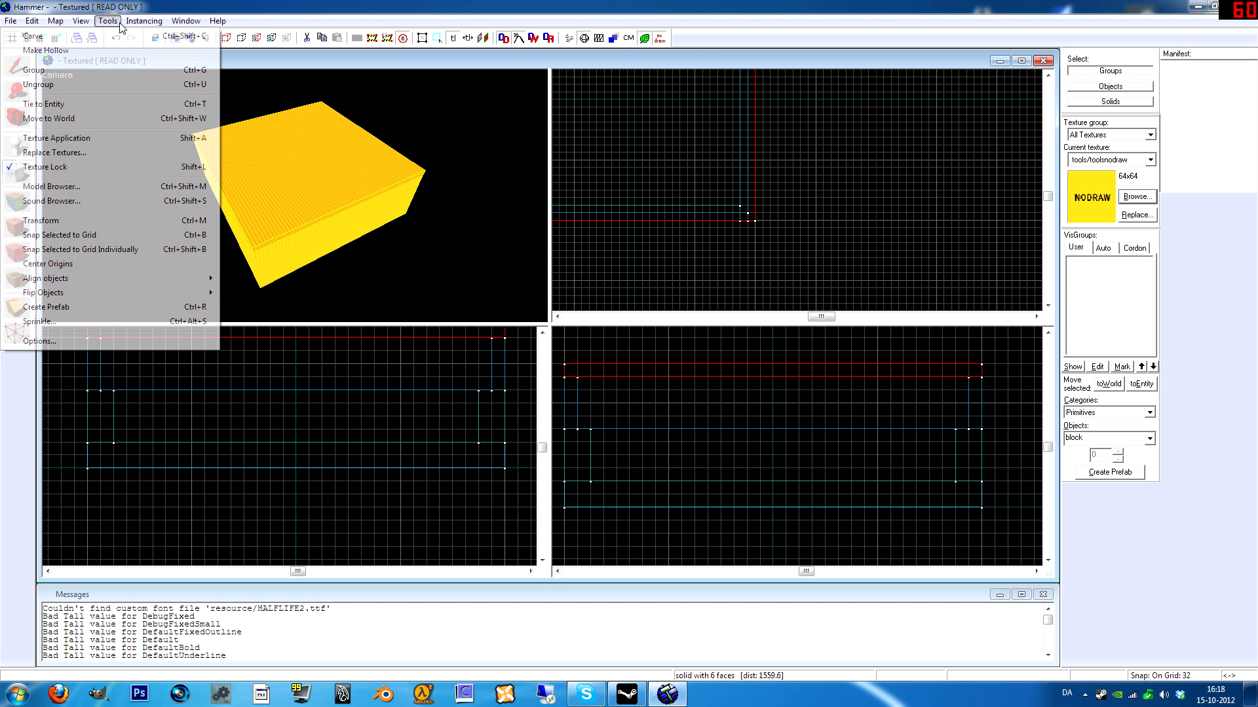
left_click(108, 21)
key("z")
key("w")
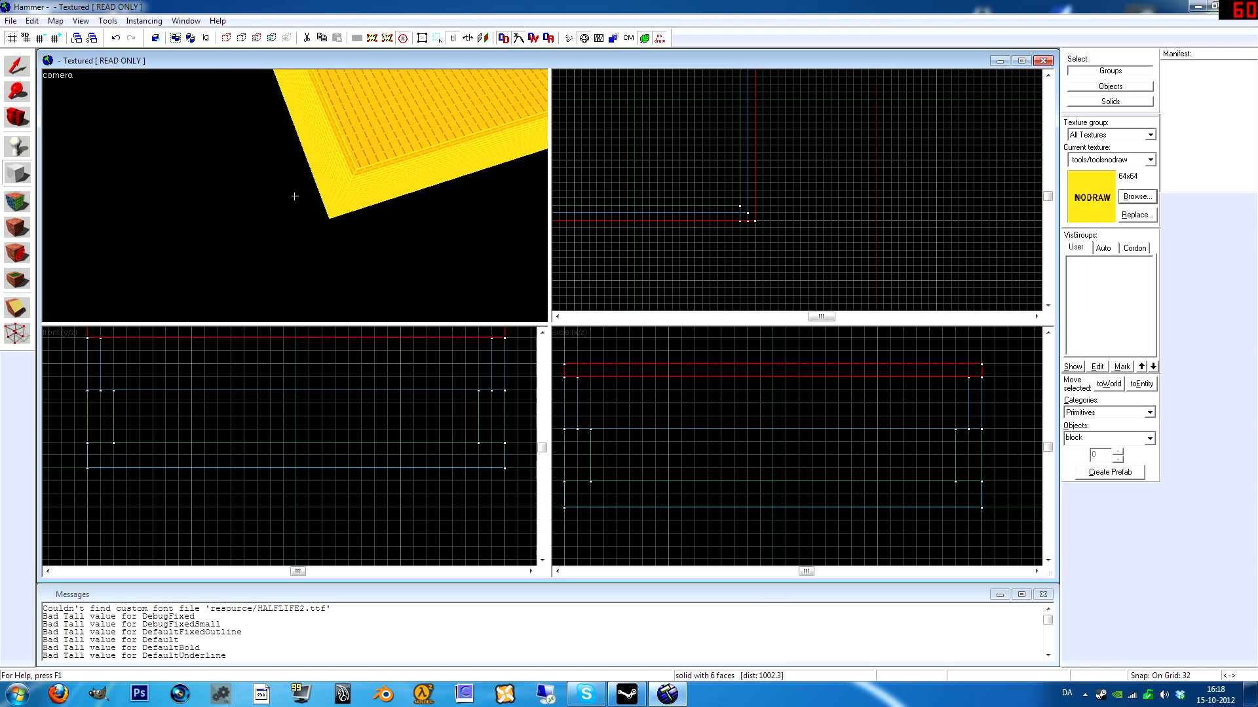
key("a")
key("s")
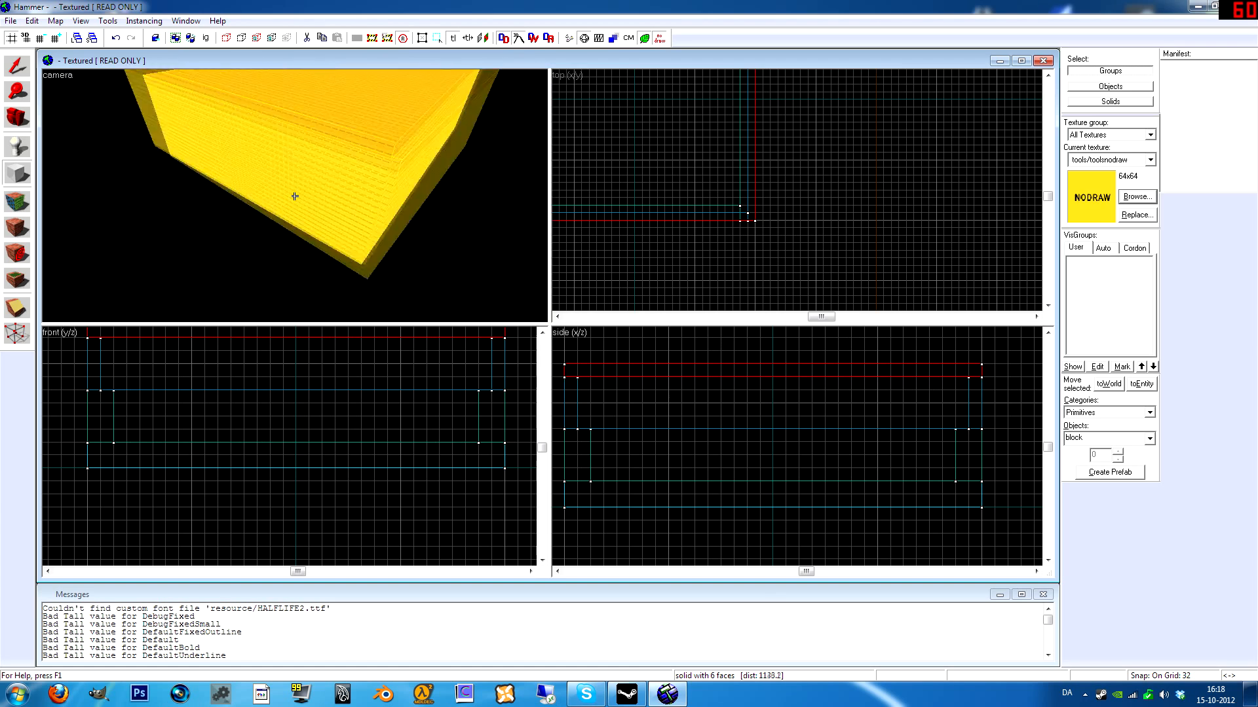
key("d")
key("w")
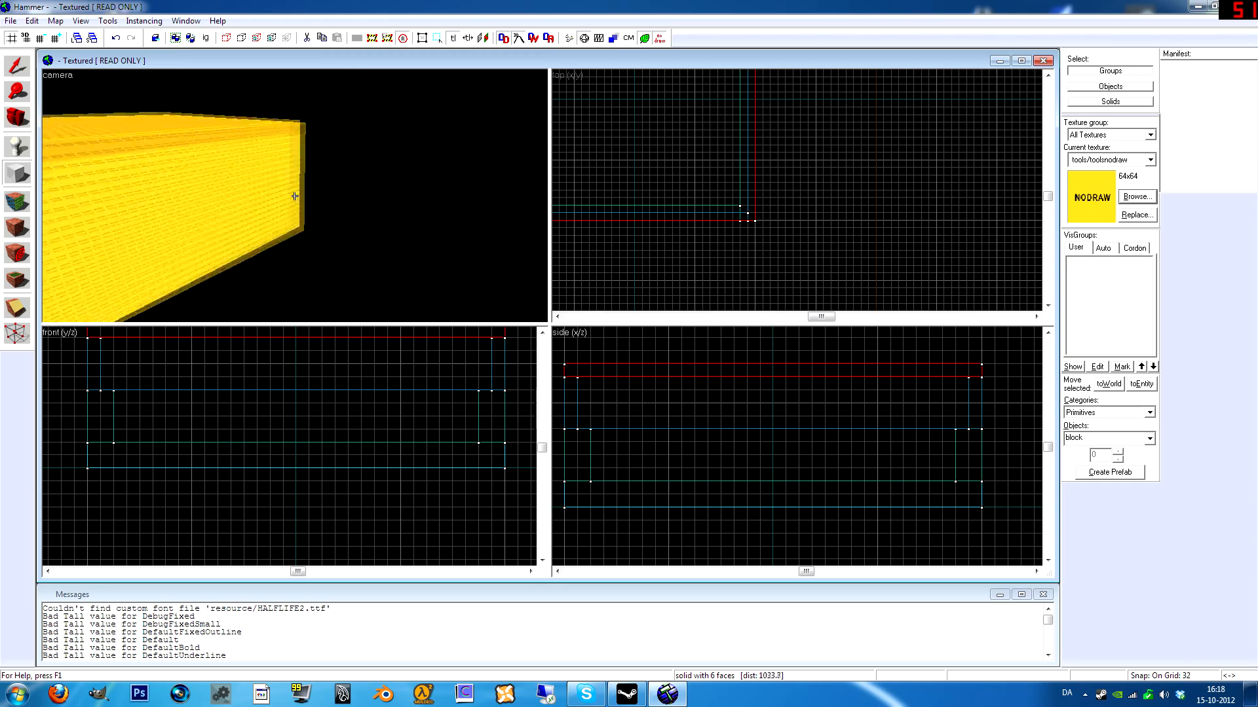
key("w")
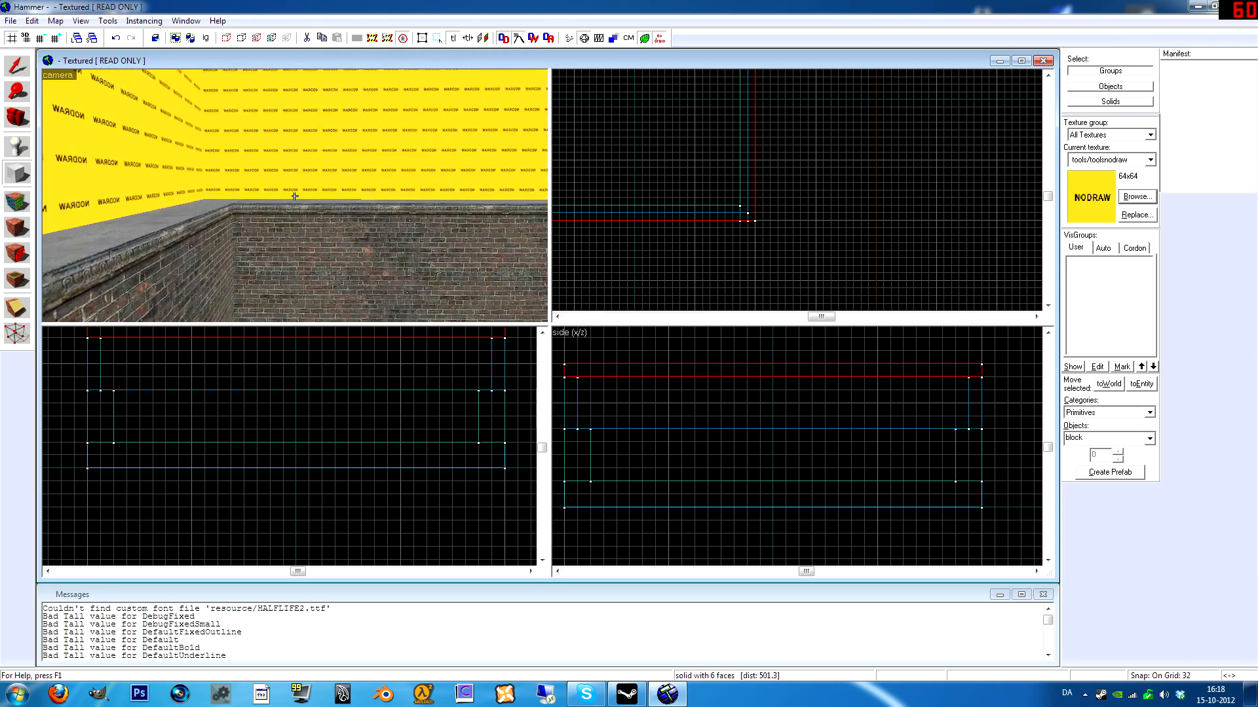
key("w")
key("w")
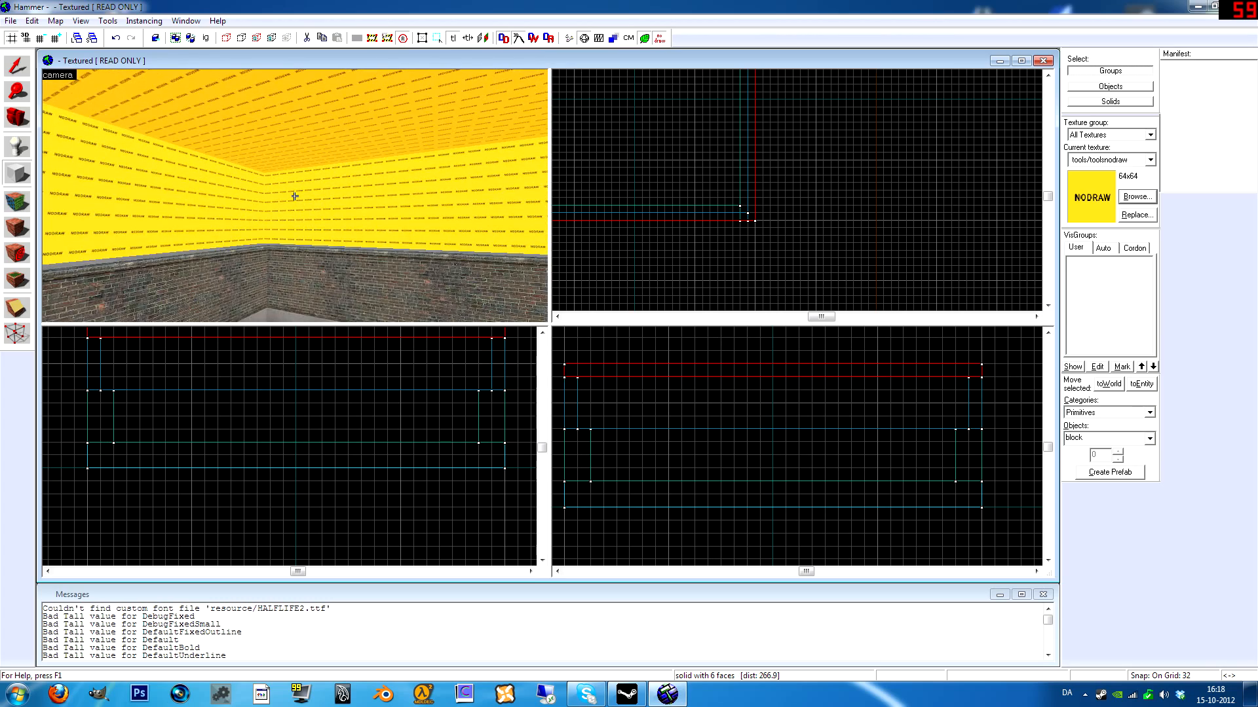
- Open face texture editing, filter the textures by skybox, and make tools/toolsskybox the current texture
key("w")
key("z")
key("shift+a")
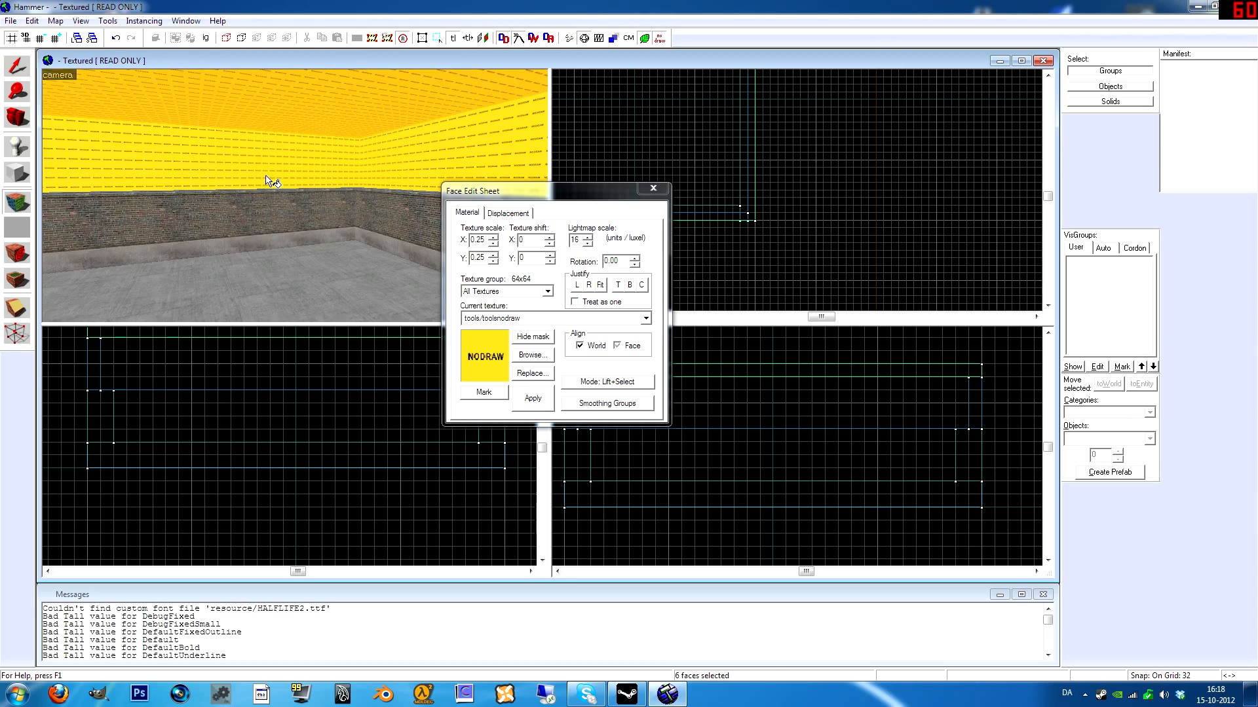
left_click(523, 355)
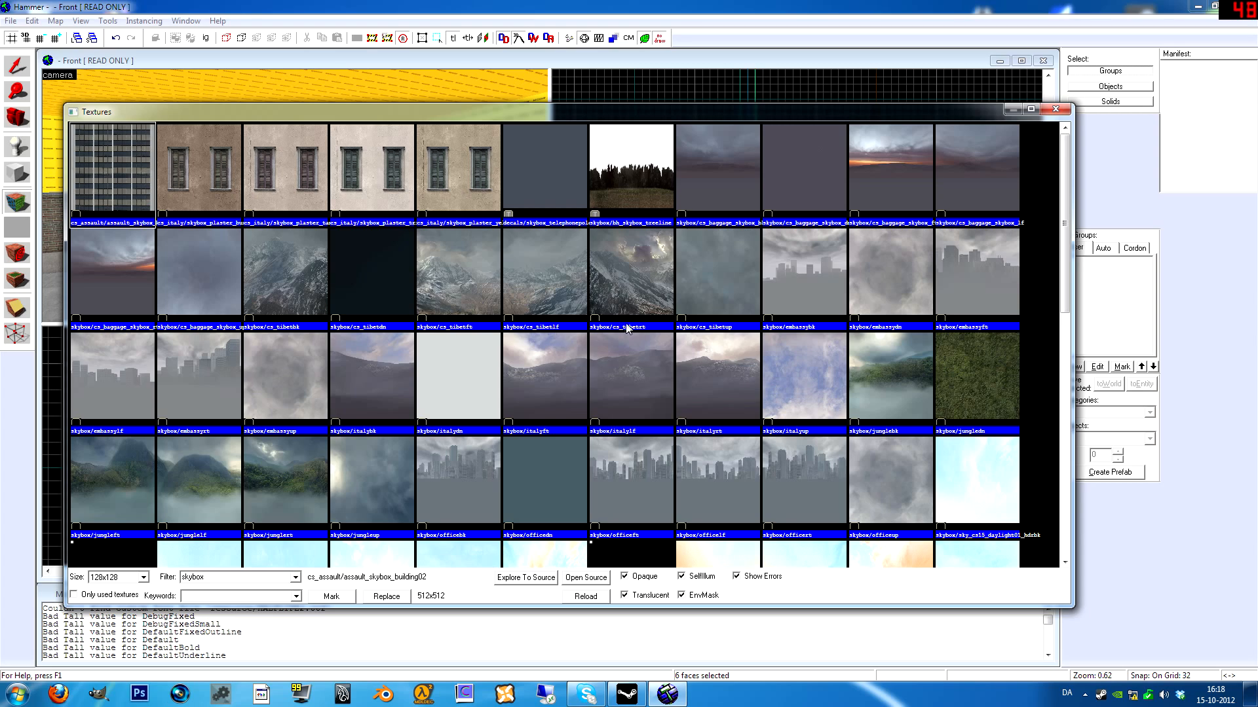
left_click_drag(1066, 219, 1074, 494)
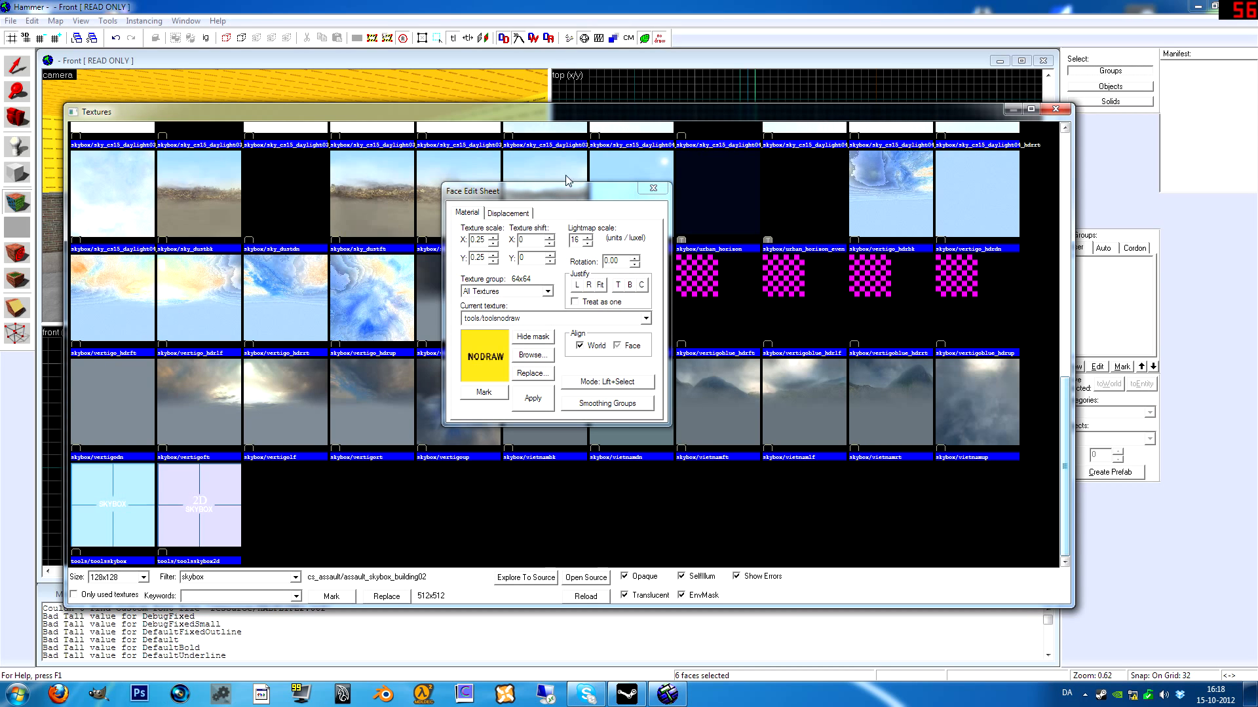
left_click_drag(549, 114, 606, 86)
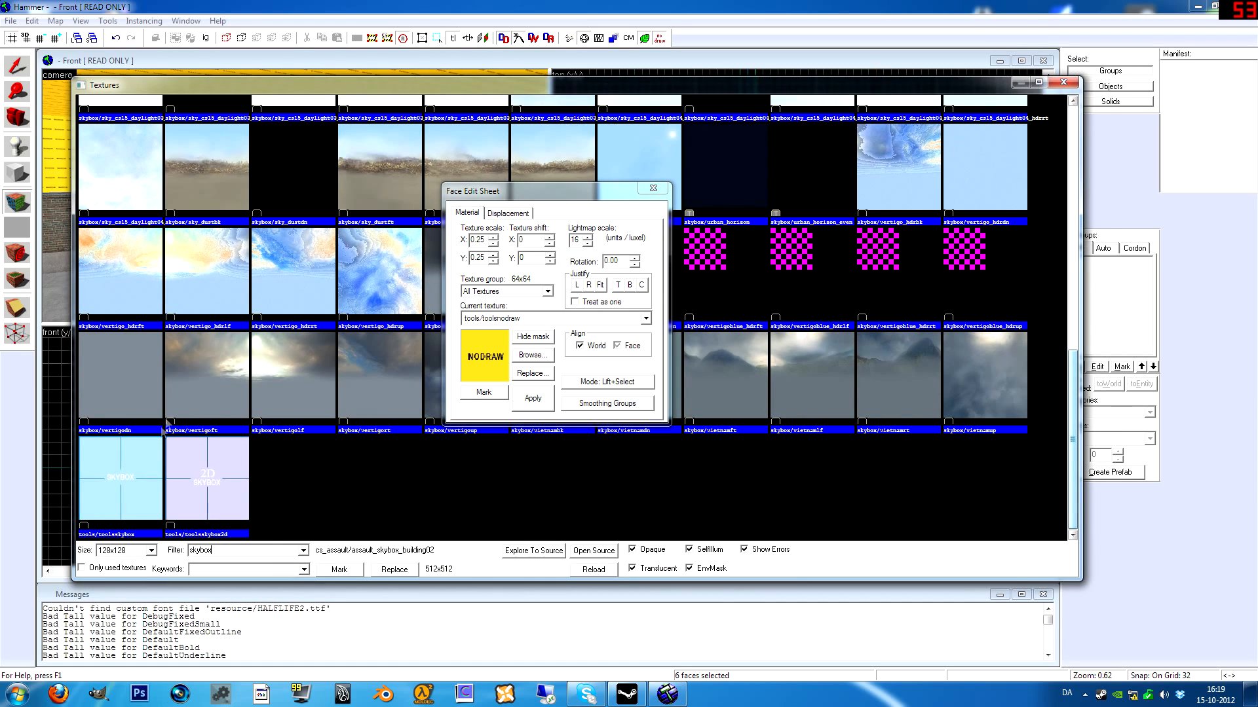
double_click(134, 482)
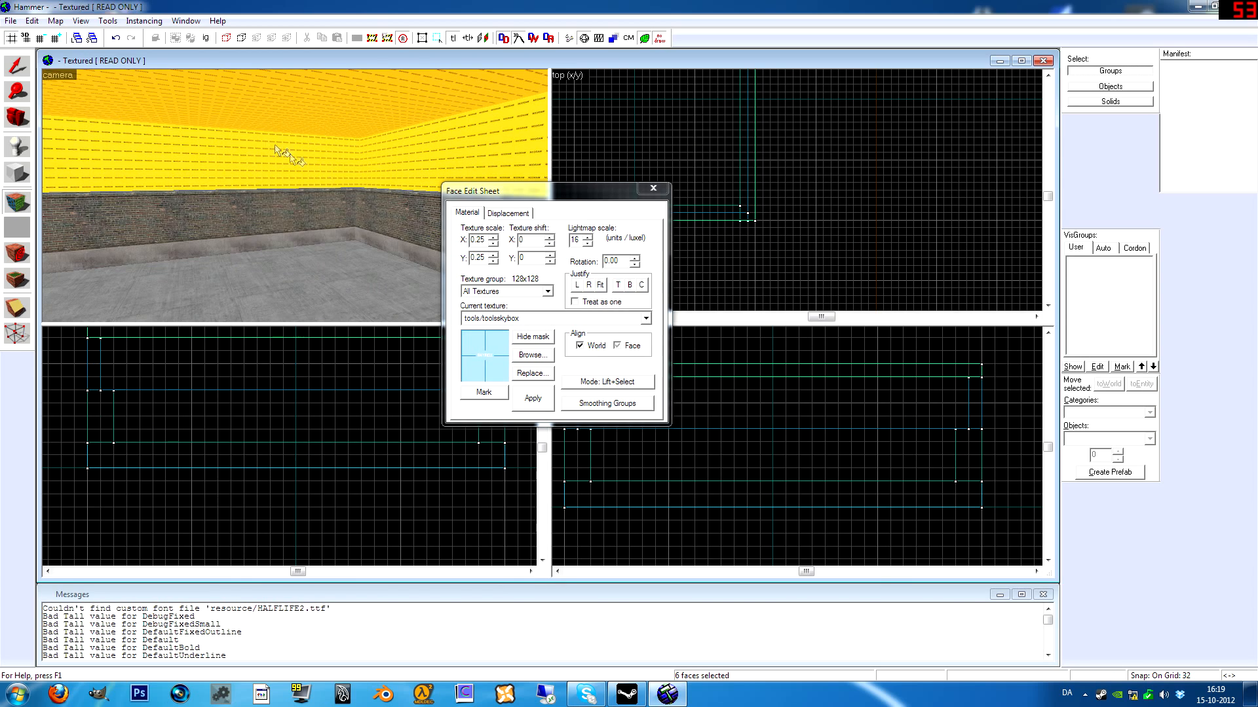
- Apply the tools/toolsskybox texture to the inner faces of all nodraw walls and the ceiling, and end face editing
key("z")
key("z")
right_click(295, 182)
right_click(301, 121)
key("z")
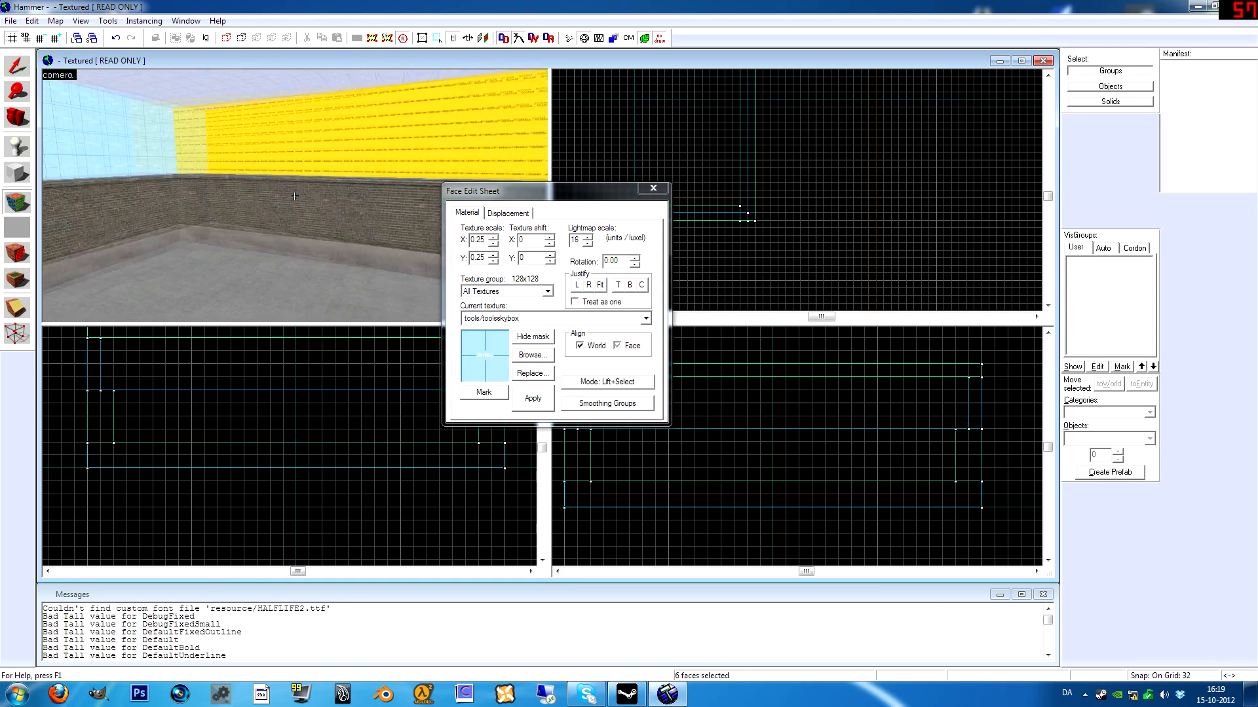
key("z")
right_click(263, 219)
key("z")
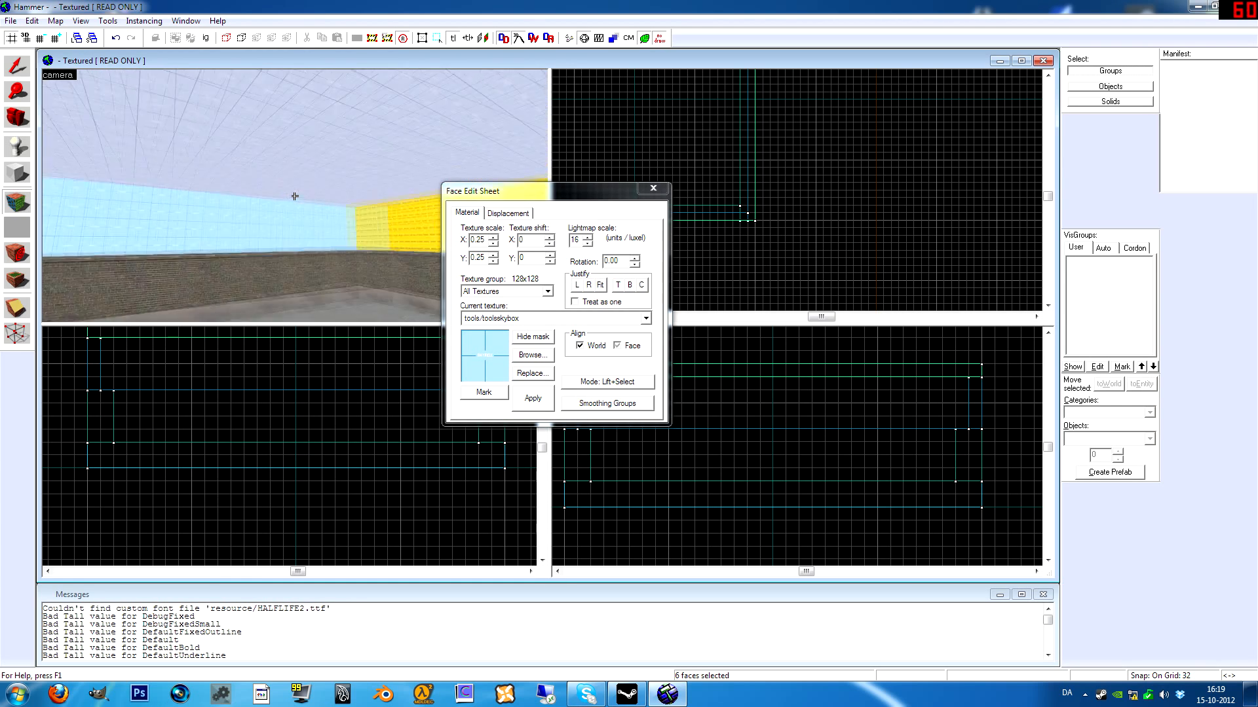
key("z")
right_click(299, 196)
key("z")
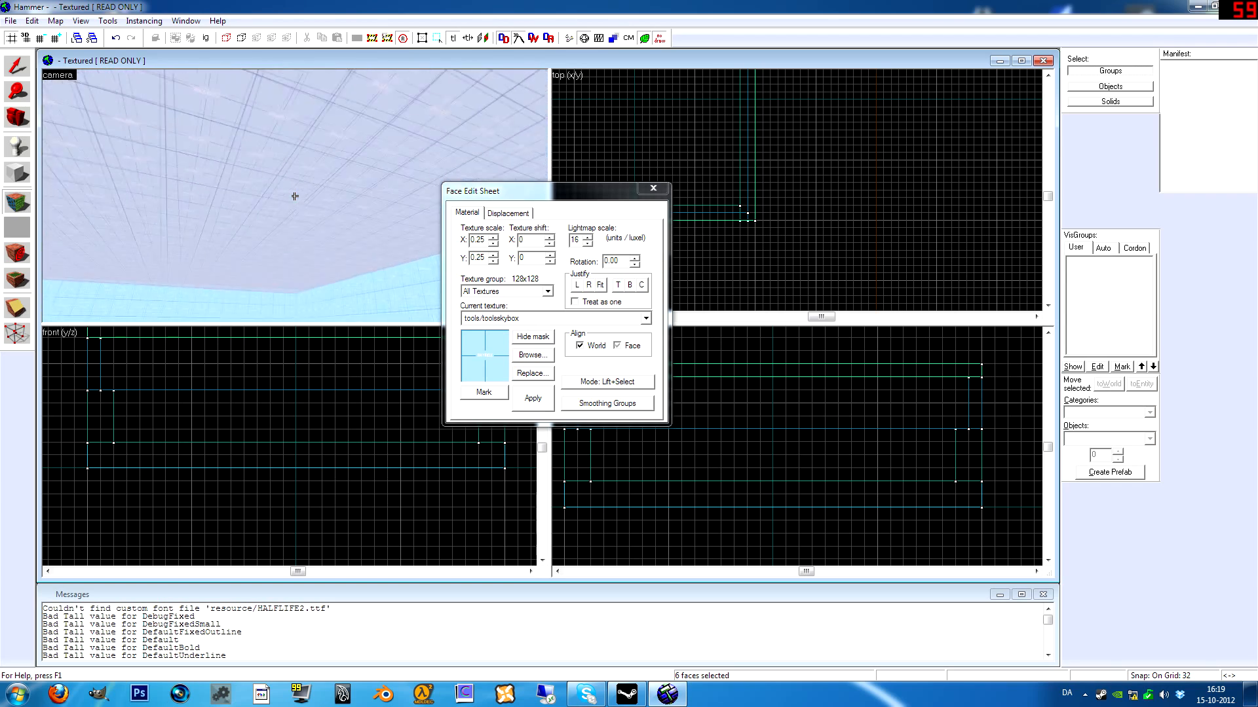
key("z")
left_click(652, 190)
key("z")
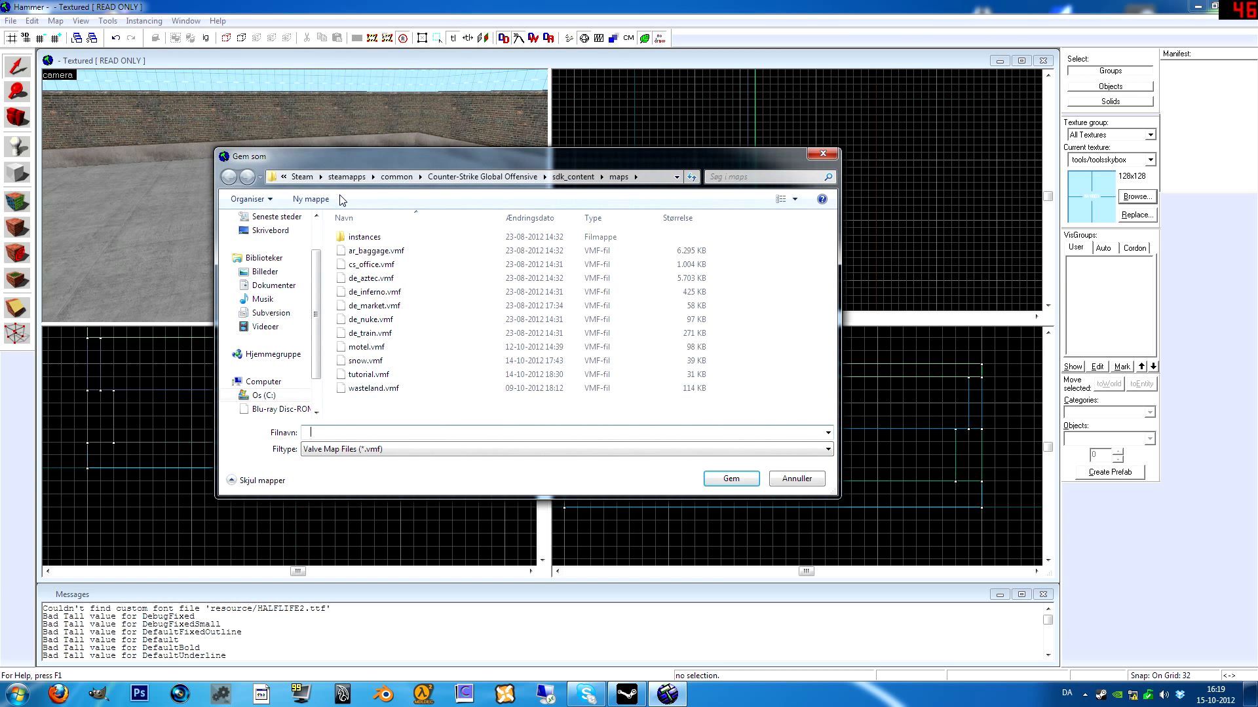
- Save the map as tutorial.vmf in the sdk_content maps folder, overwriting the existing file
left_click_drag(410, 167, 408, 148)
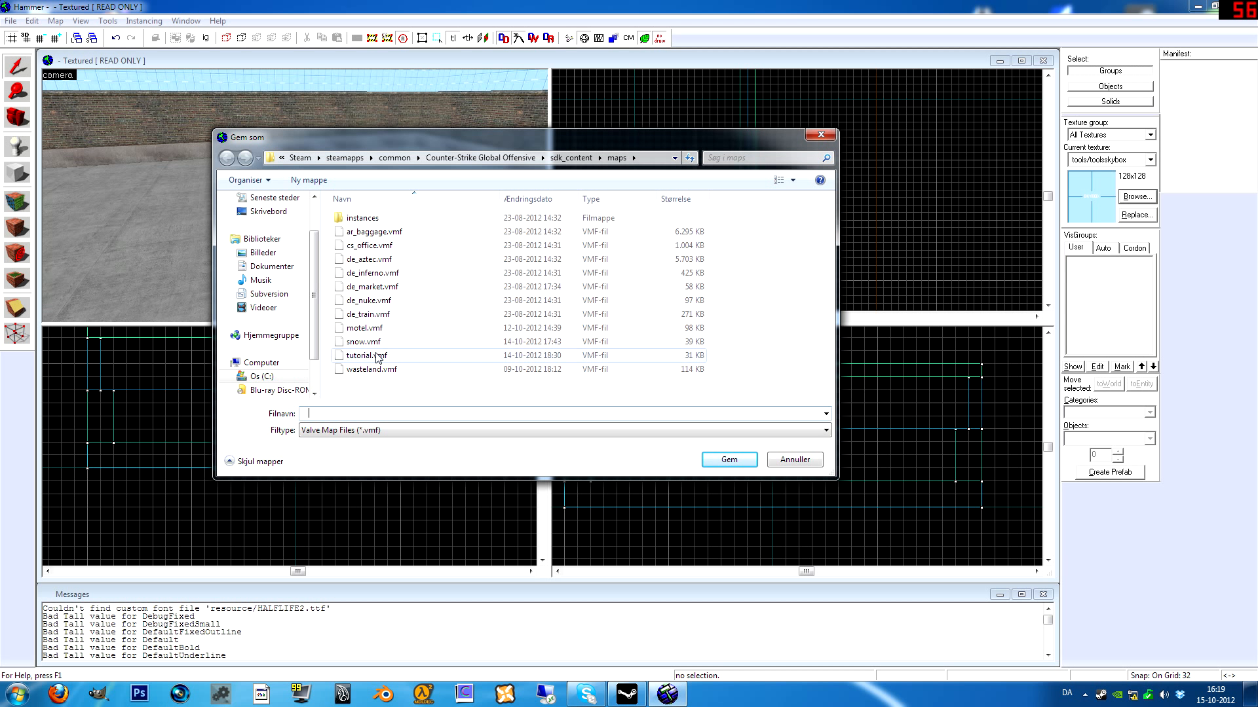
left_click(377, 376)
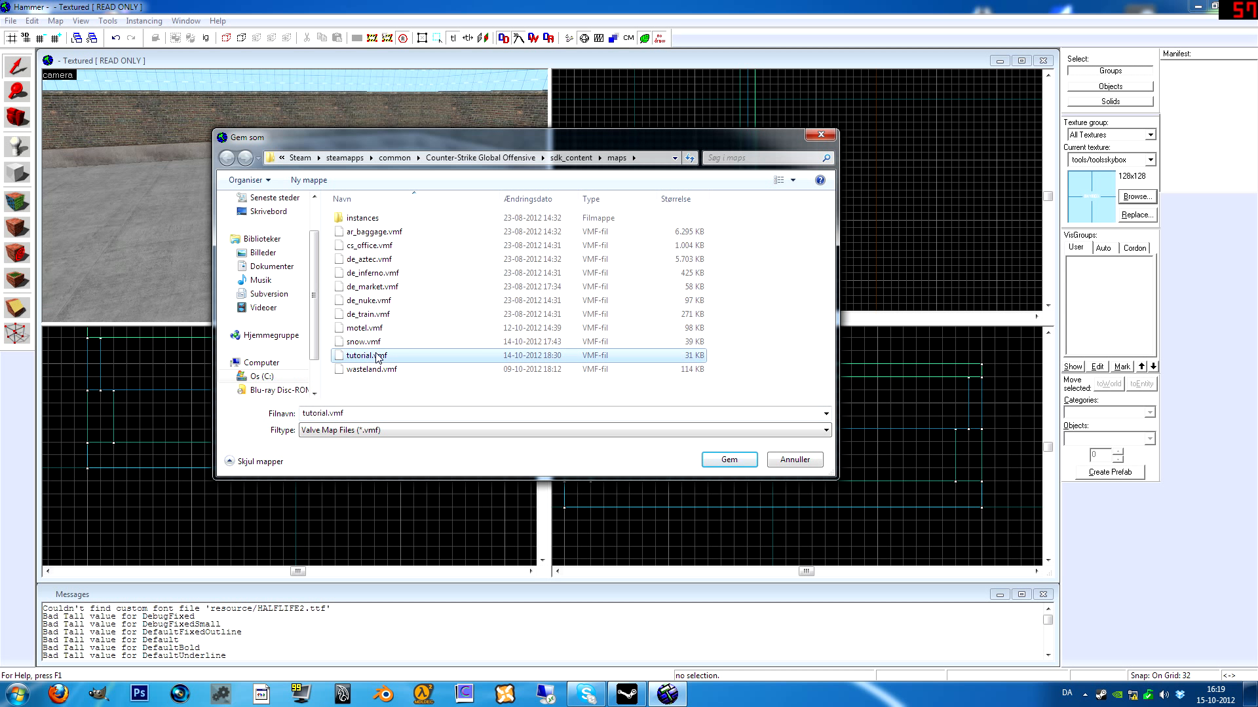
left_click(729, 460)
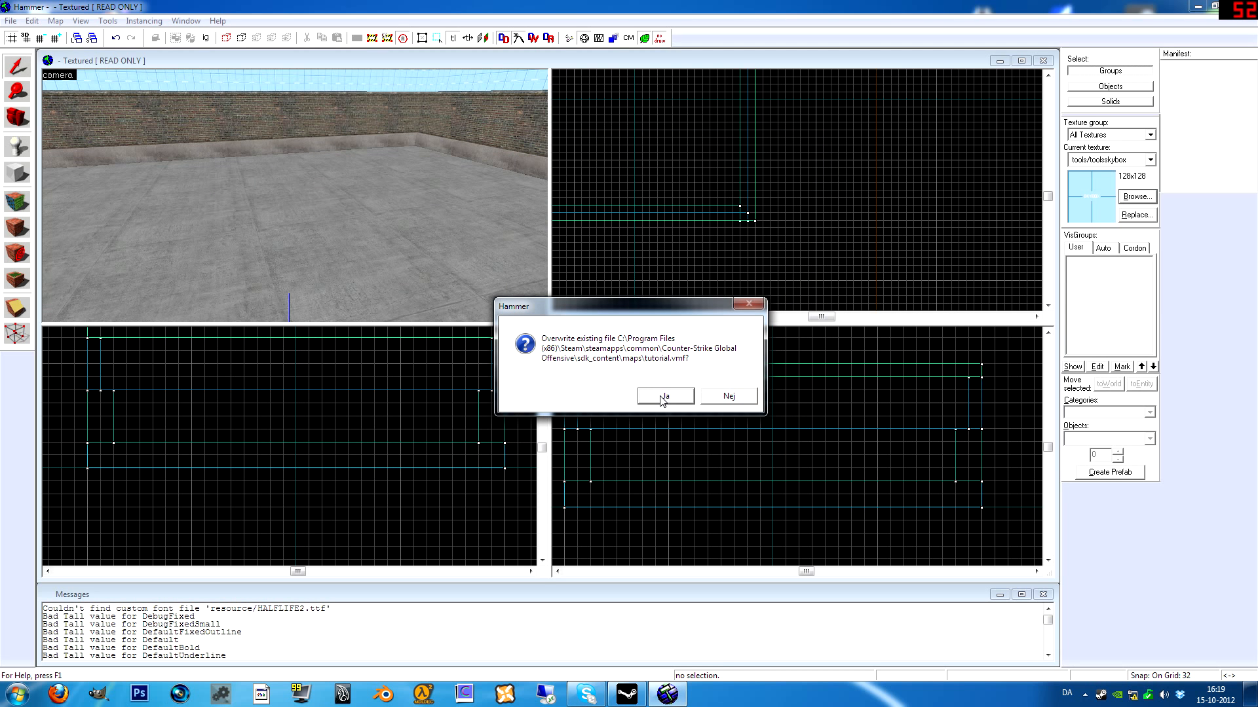
left_click(664, 397)
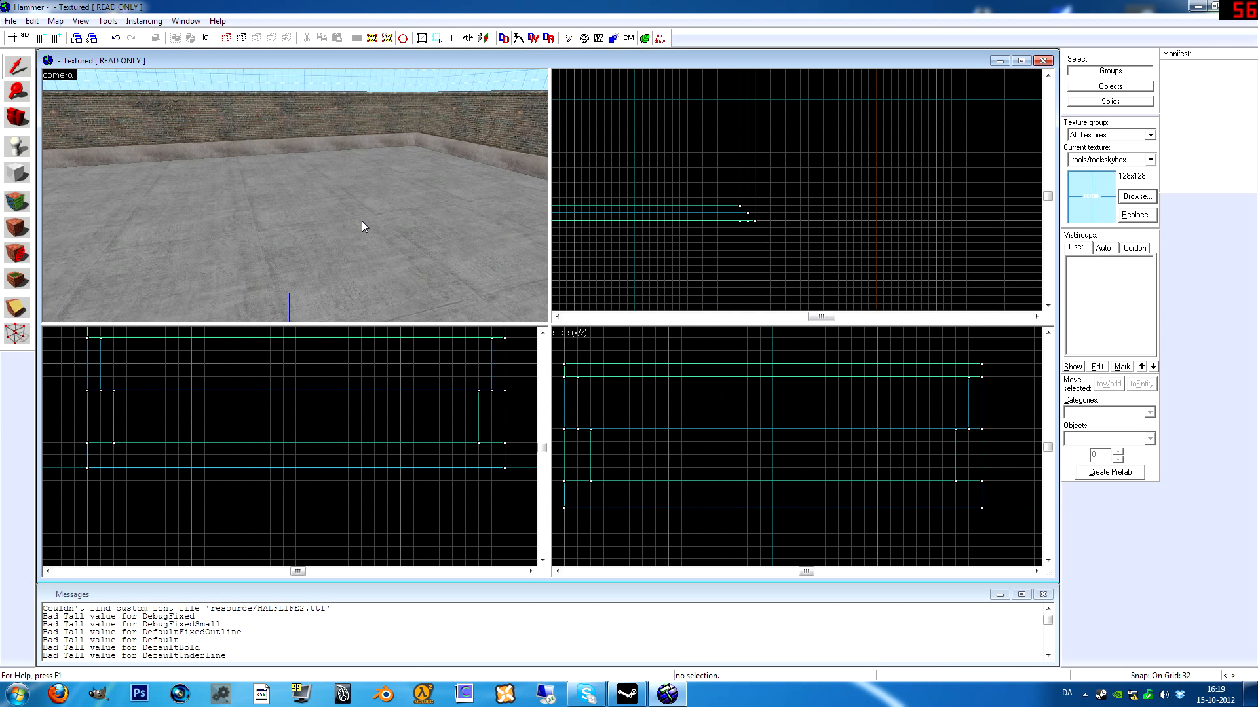
- Fly around inside the enclosure to examine the skybox faces above the brick walls and the floor
key("z")
key("z")
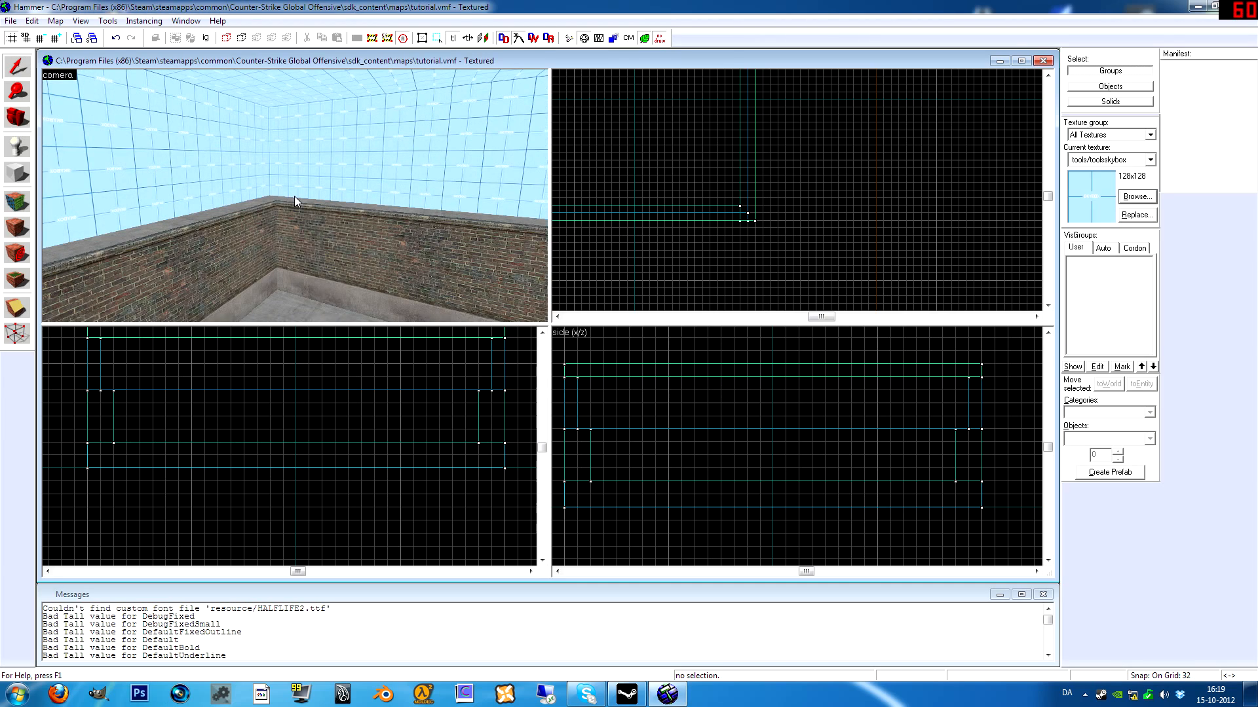
key("z")
key("w")
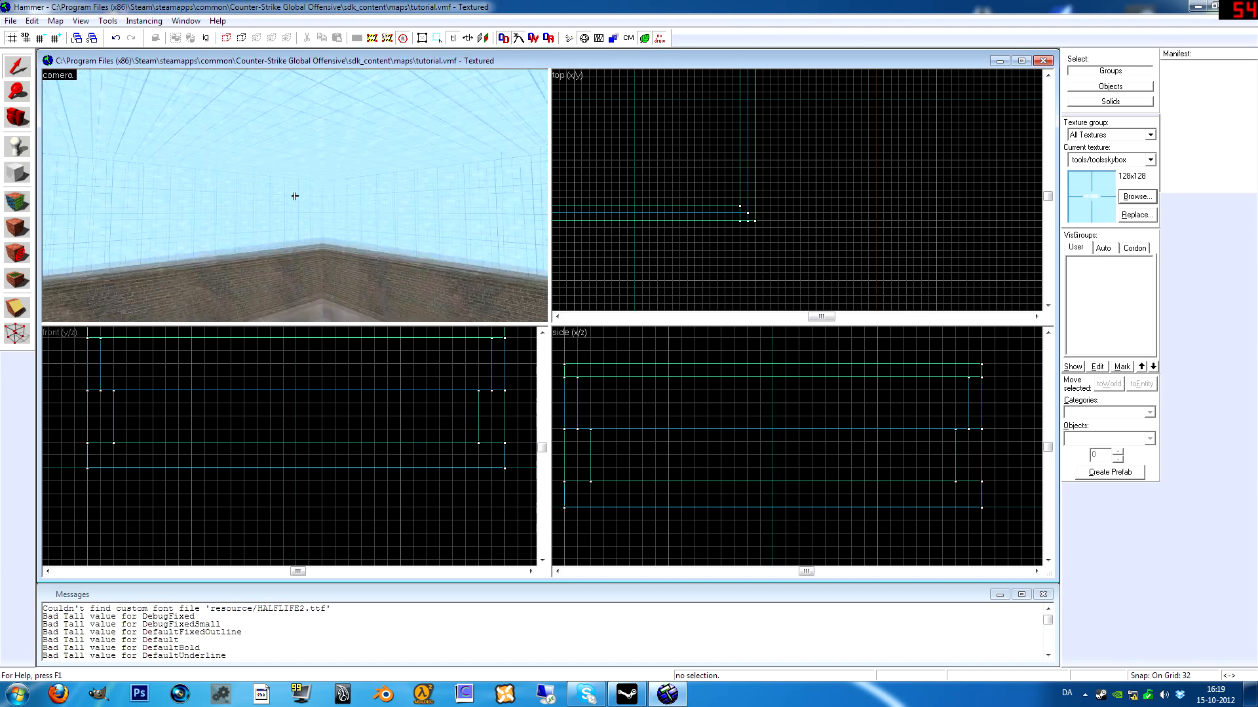
key("s")
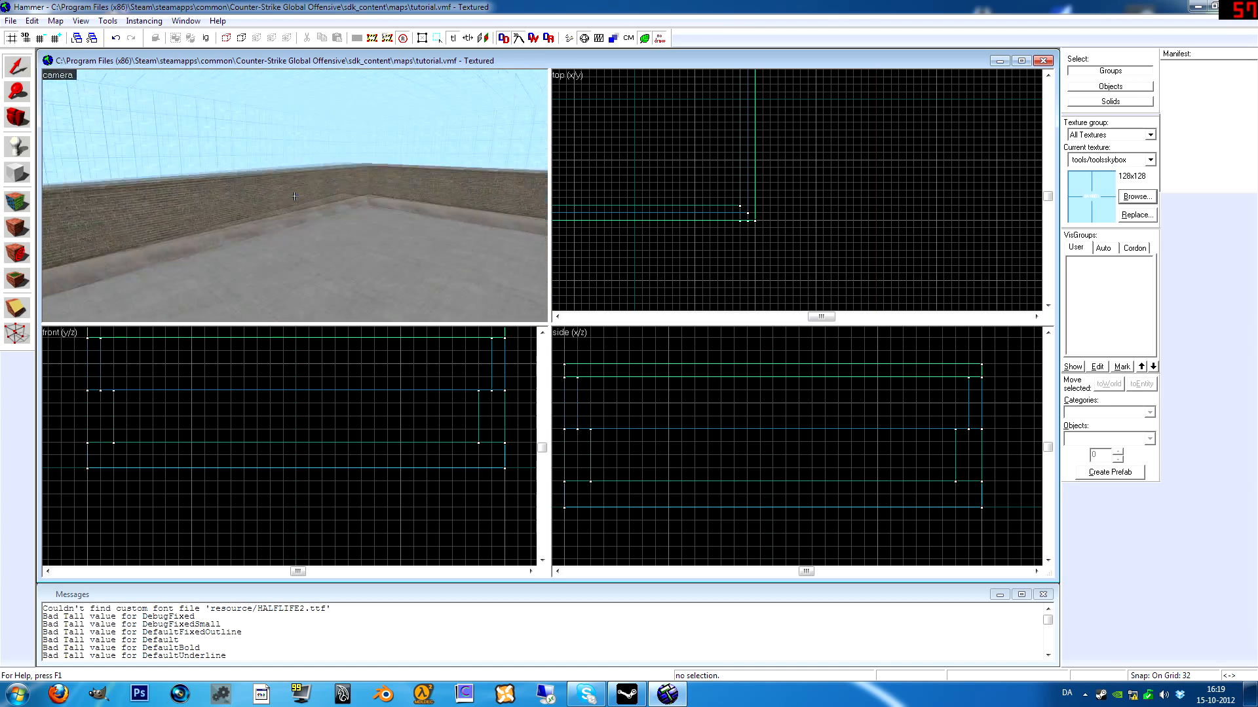
key("a")
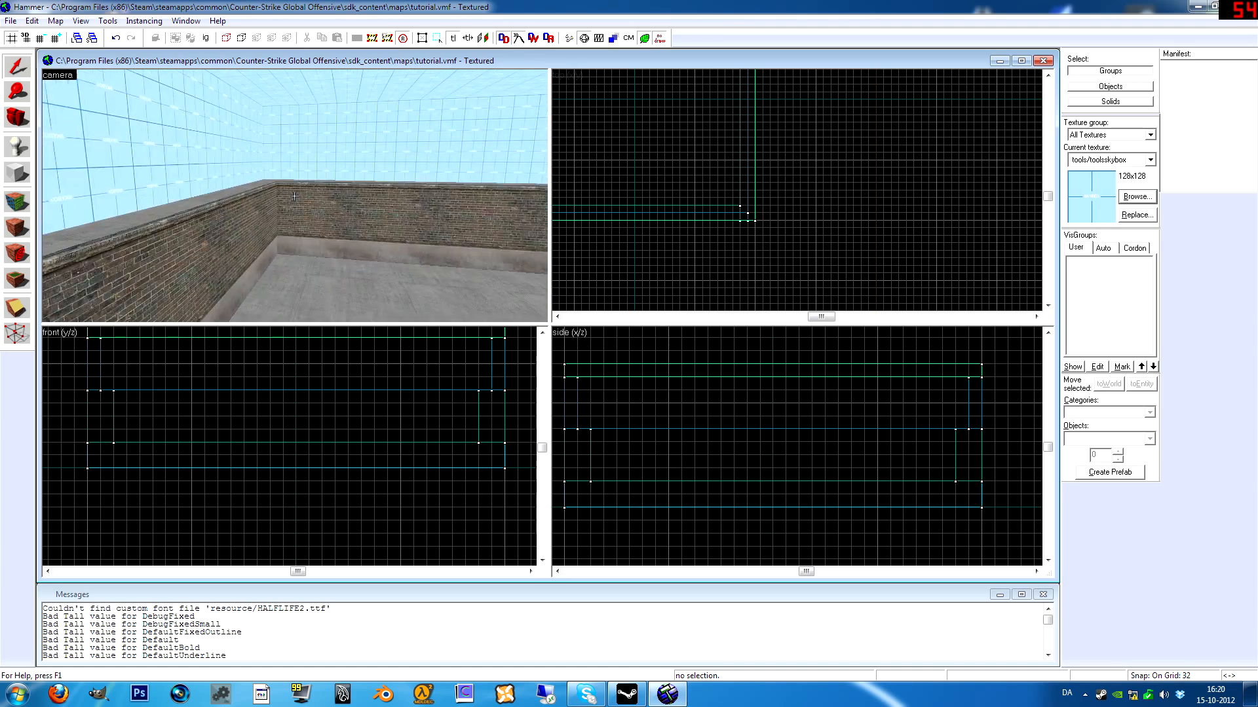
key("w")
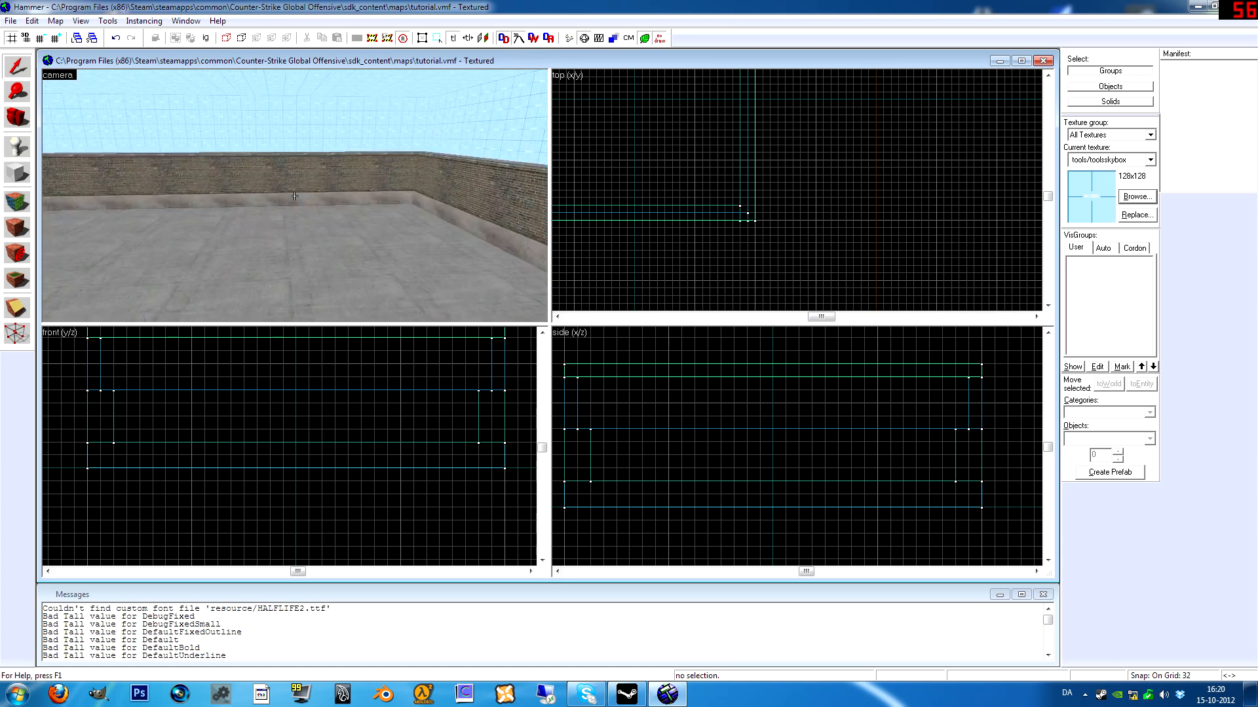
key("z")
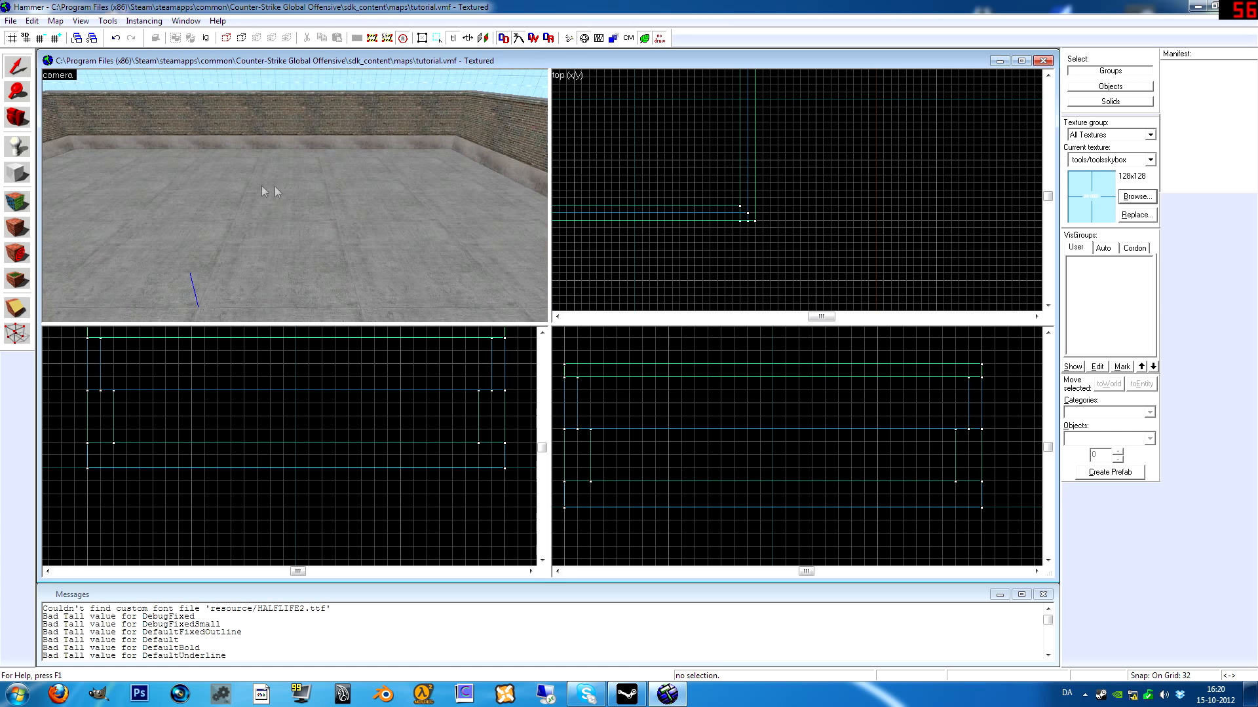
- Set the Entity tool to create info_player_counterterrorist entities
left_click(17, 146)
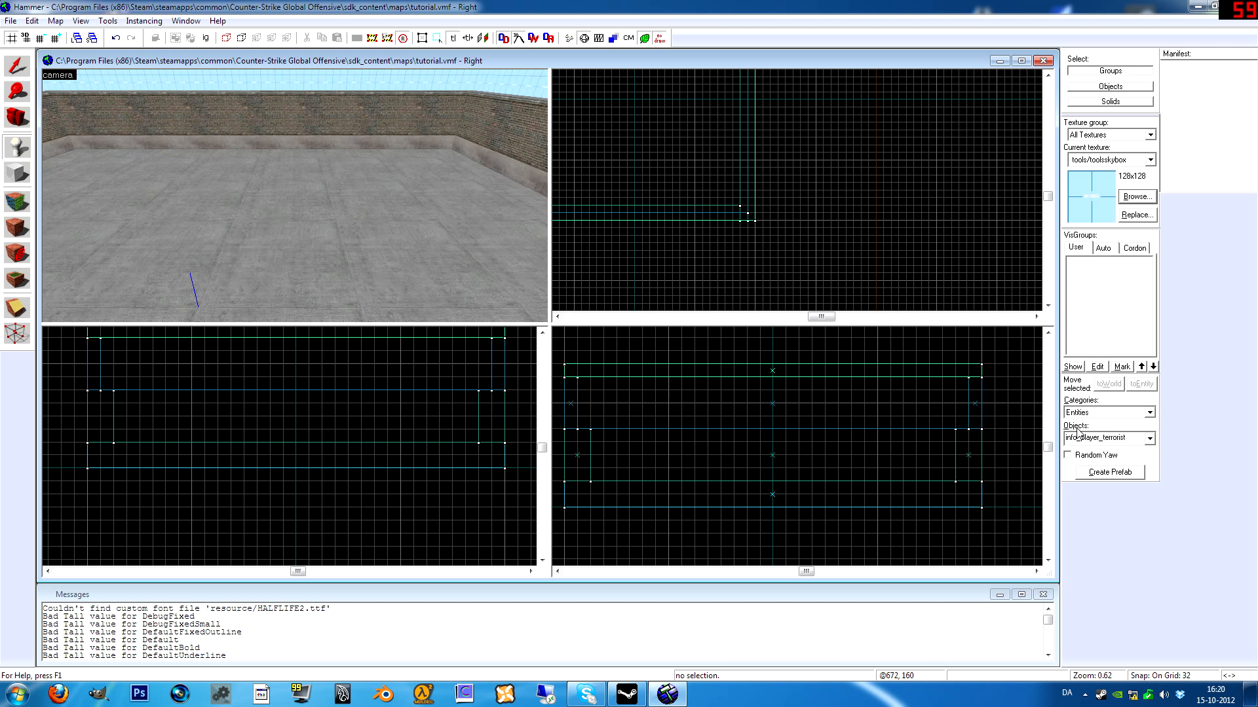
left_click(1149, 439)
type("in")
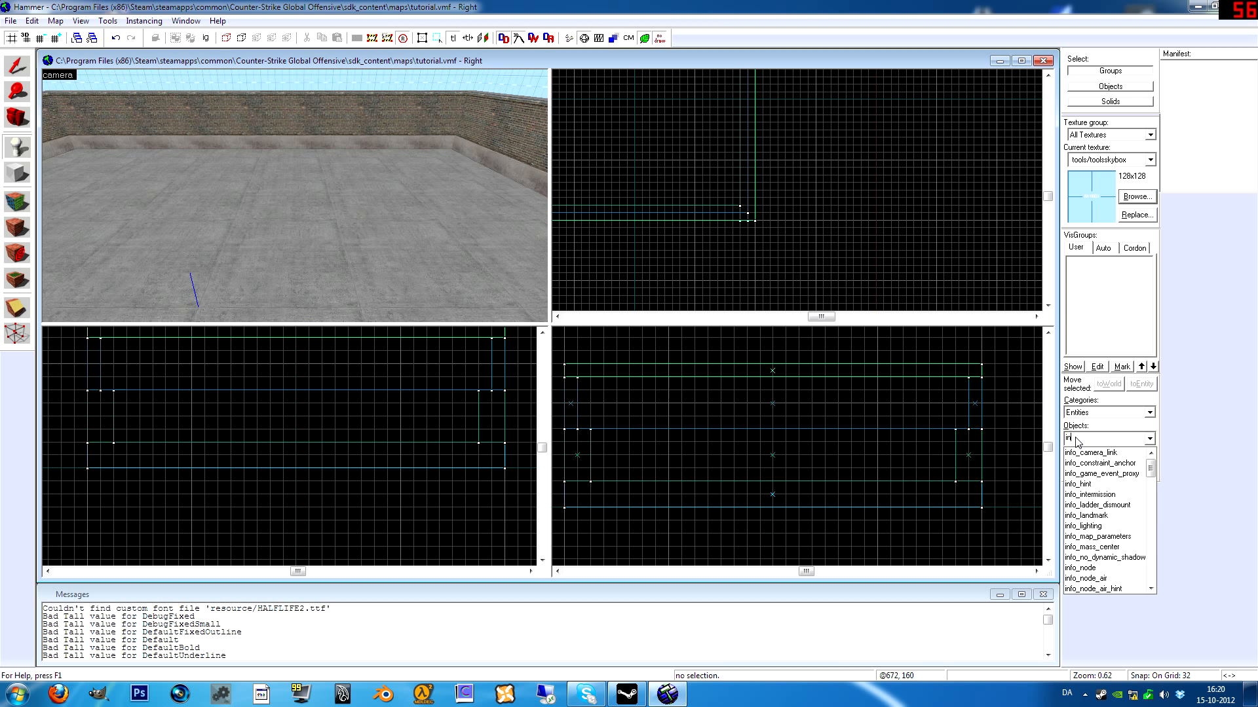
type("fo_player_")
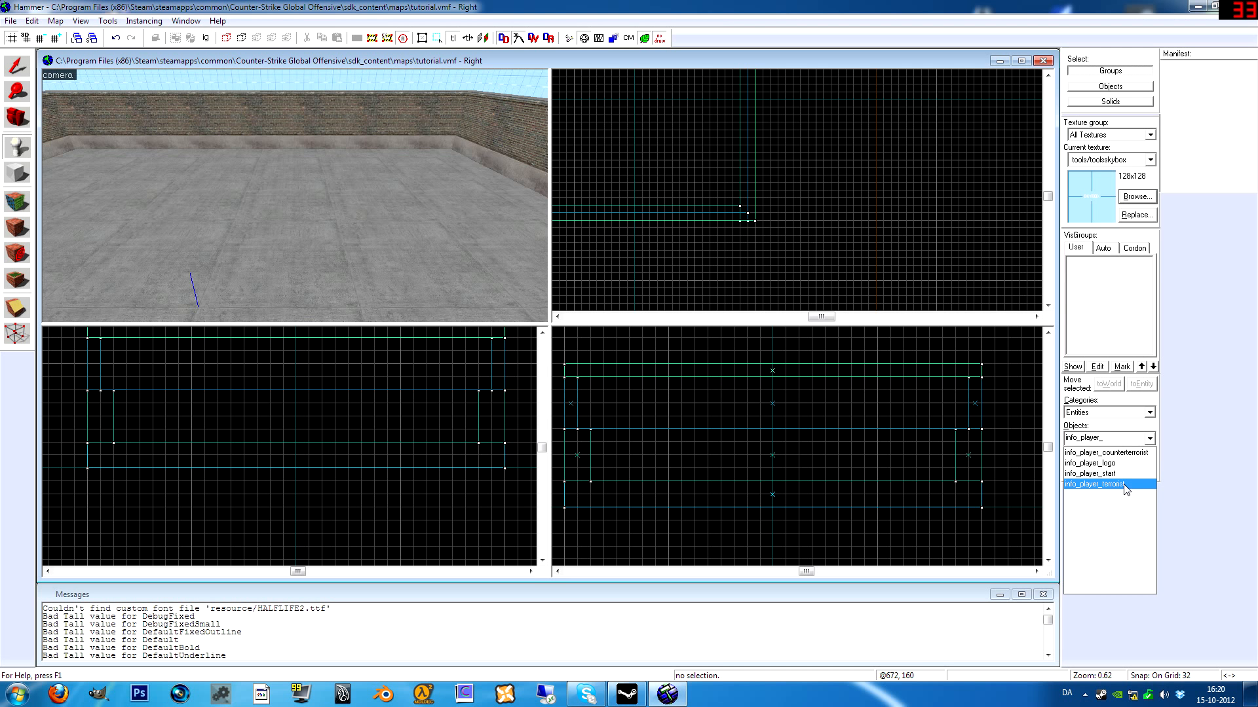
left_click(1107, 453)
- Place four counter-terrorist spawn points, spaced apart, on the concrete floor near one corner of the brick walls
key("z")
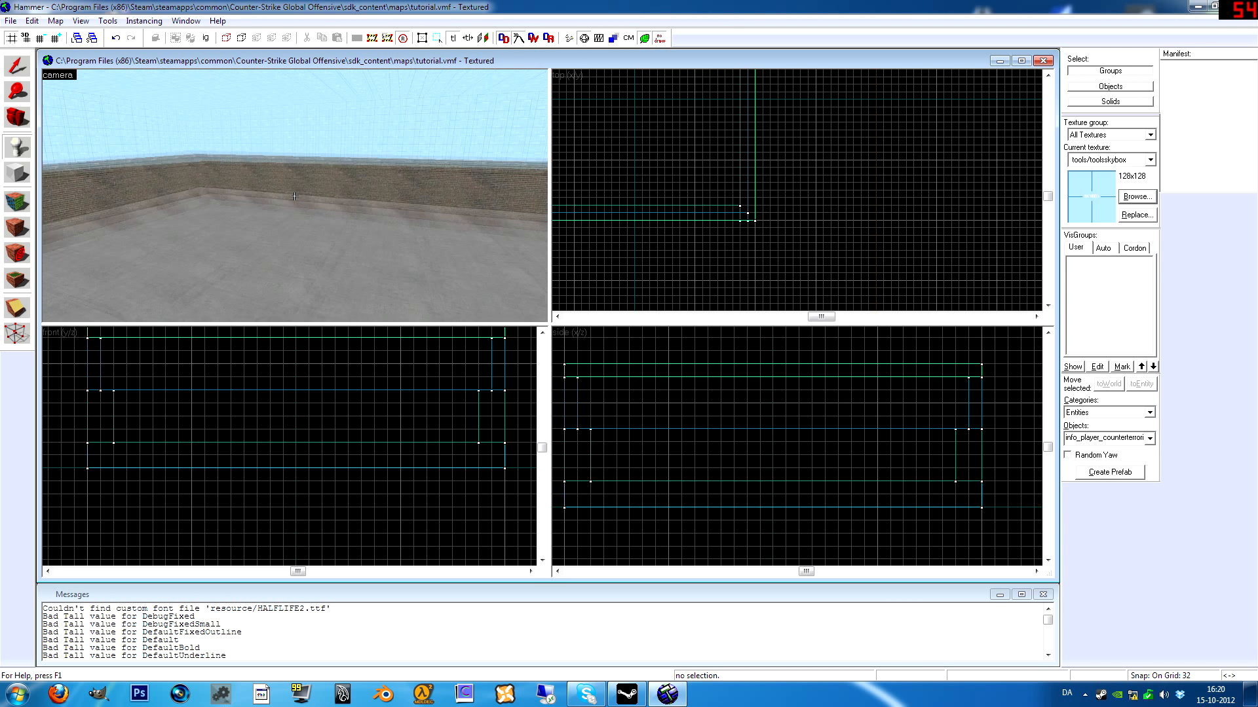
key("z")
key("z")
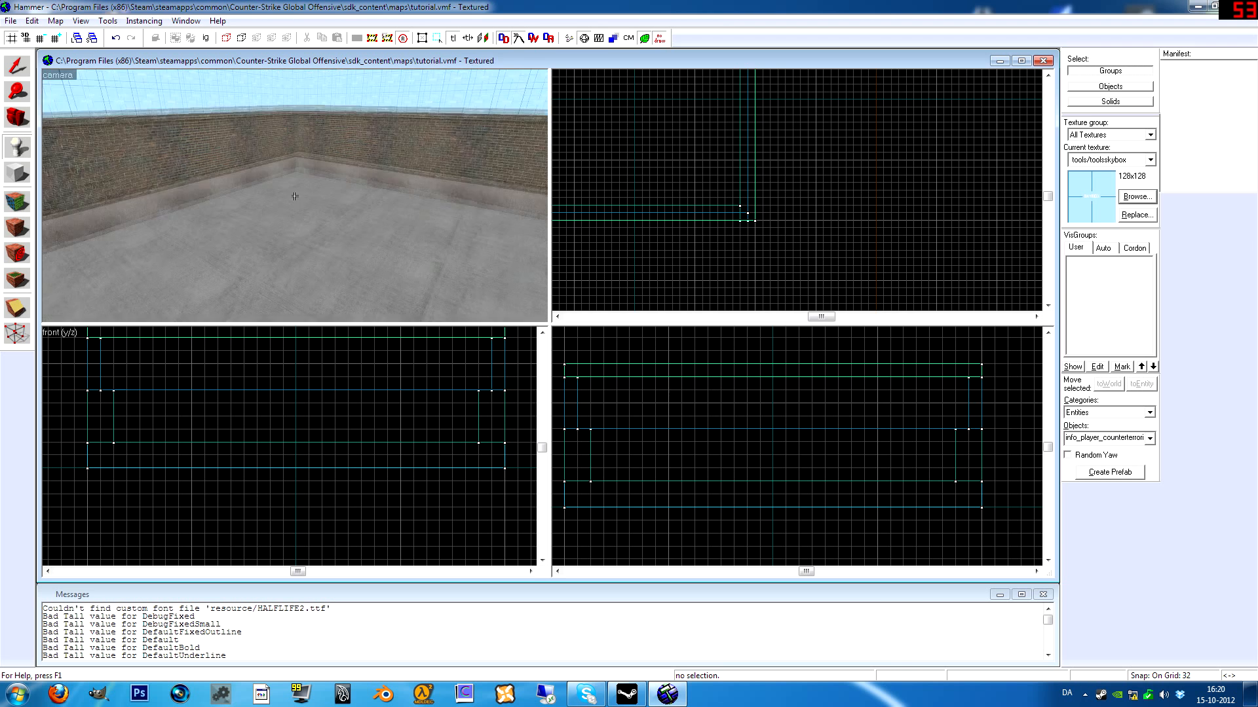
key("w")
key("z")
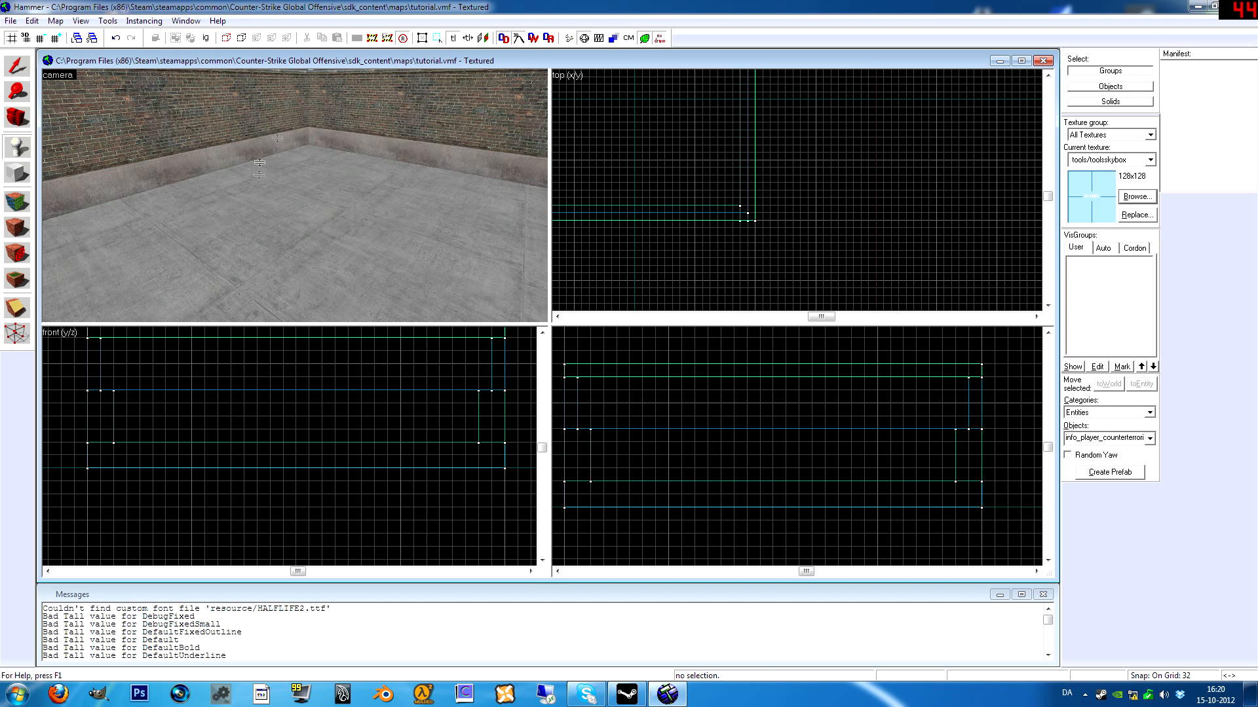
left_click(336, 192)
key("z")
key("w")
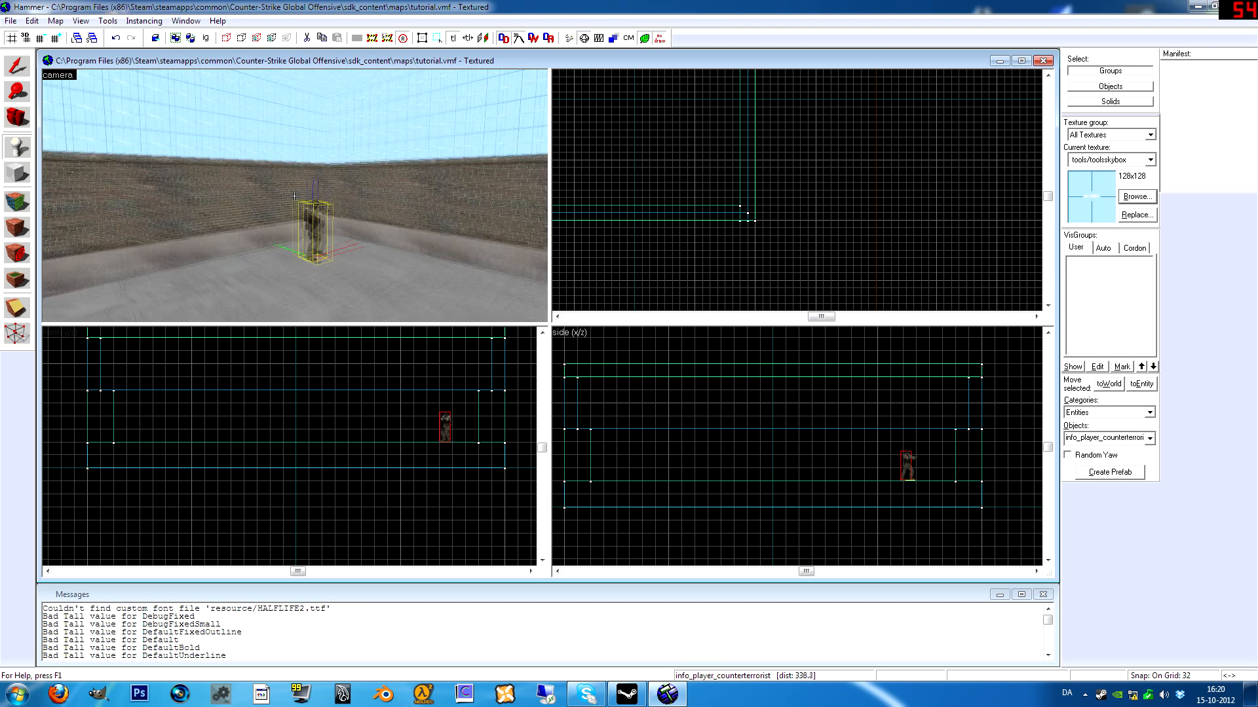
key("z")
left_click(361, 237)
left_click(201, 224)
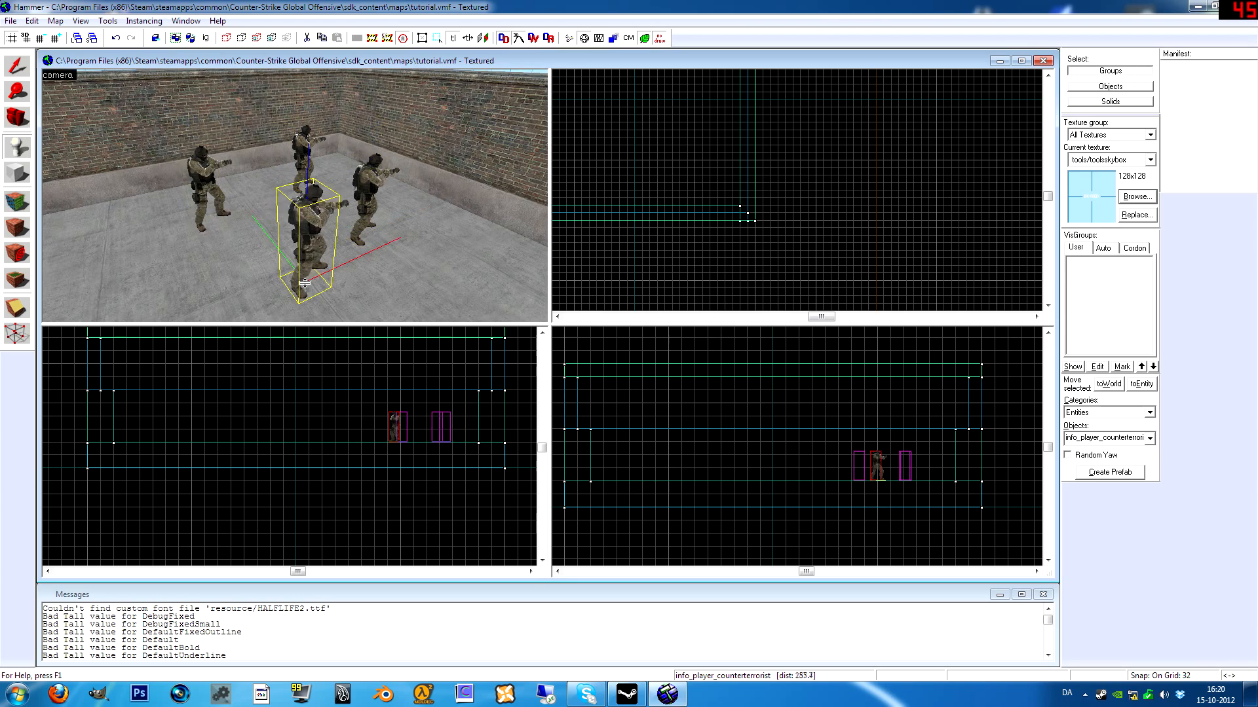
left_click(304, 280)
- Place four more counter-terrorist spawn points on the floor, continuing along the wall from the first group
key("z")
key("s")
key("z")
left_click(297, 183)
left_click(309, 224)
left_click(195, 182)
left_click(181, 217)
- Place another four counter-terrorist spawn points toward the far end of the same wall and clear the selection
key("z")
key("a")
key("z")
left_click(290, 175)
left_click(287, 201)
left_click(230, 167)
left_click(221, 192)
key("z")
key("w")
key("z")
left_click(15, 72)
left_click(607, 244)
- Fly among the counter-terrorist spawns and across the room to examine their placement and the free floor area
key("z")
key("w")
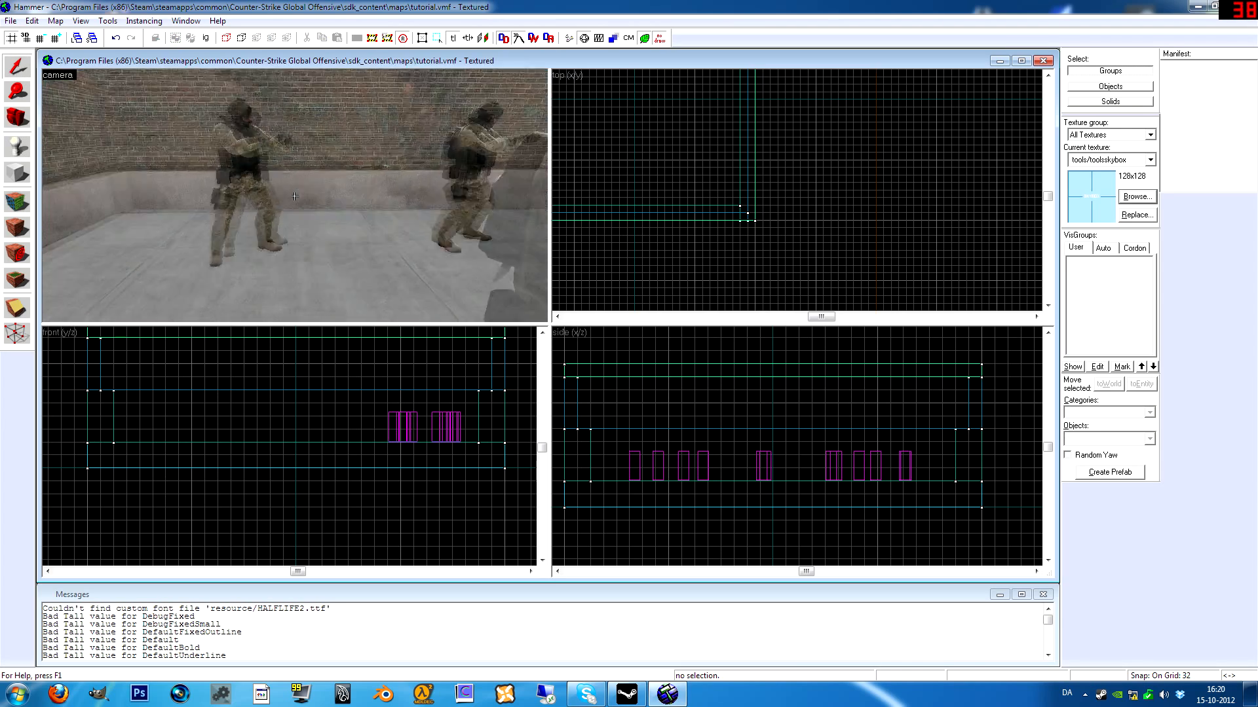
key("w")
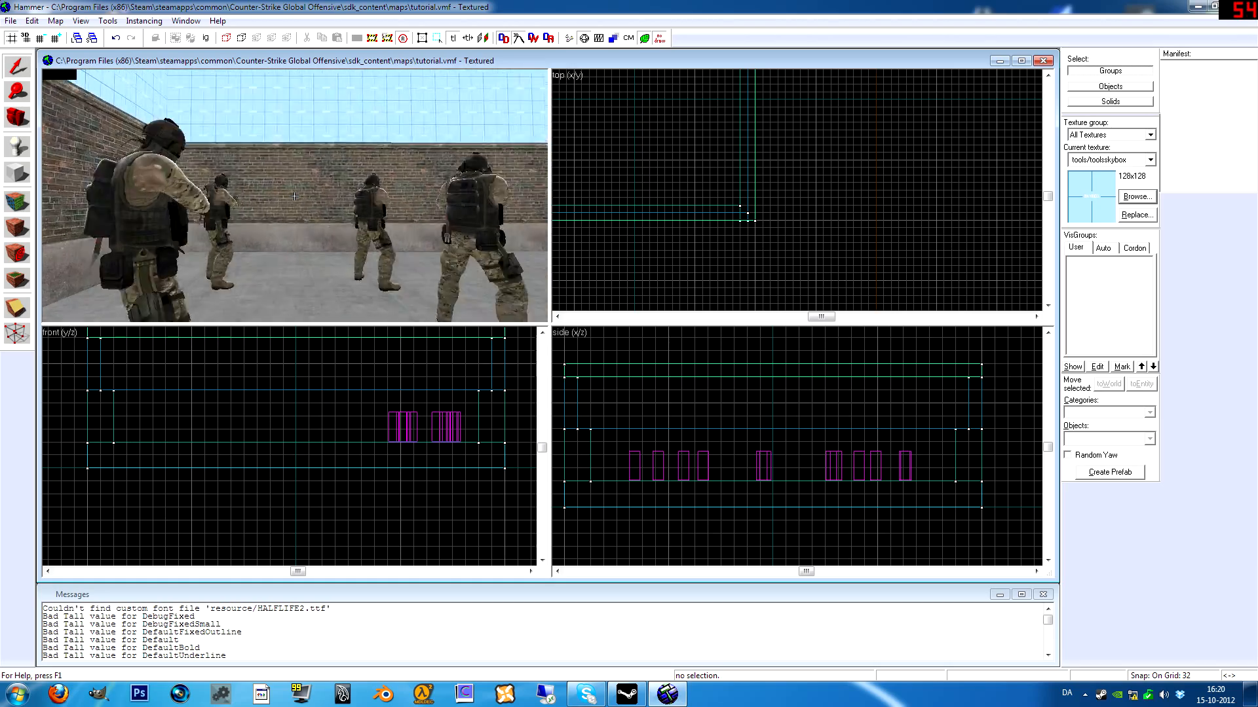
key("w")
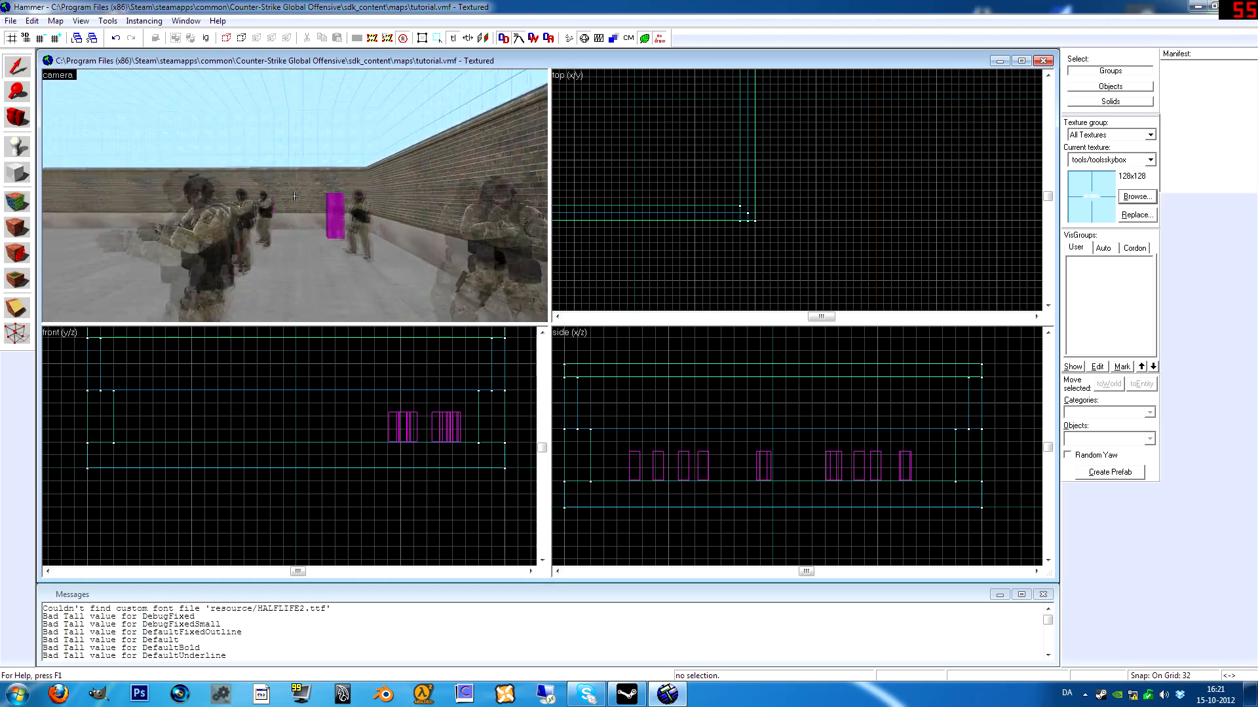
key("w")
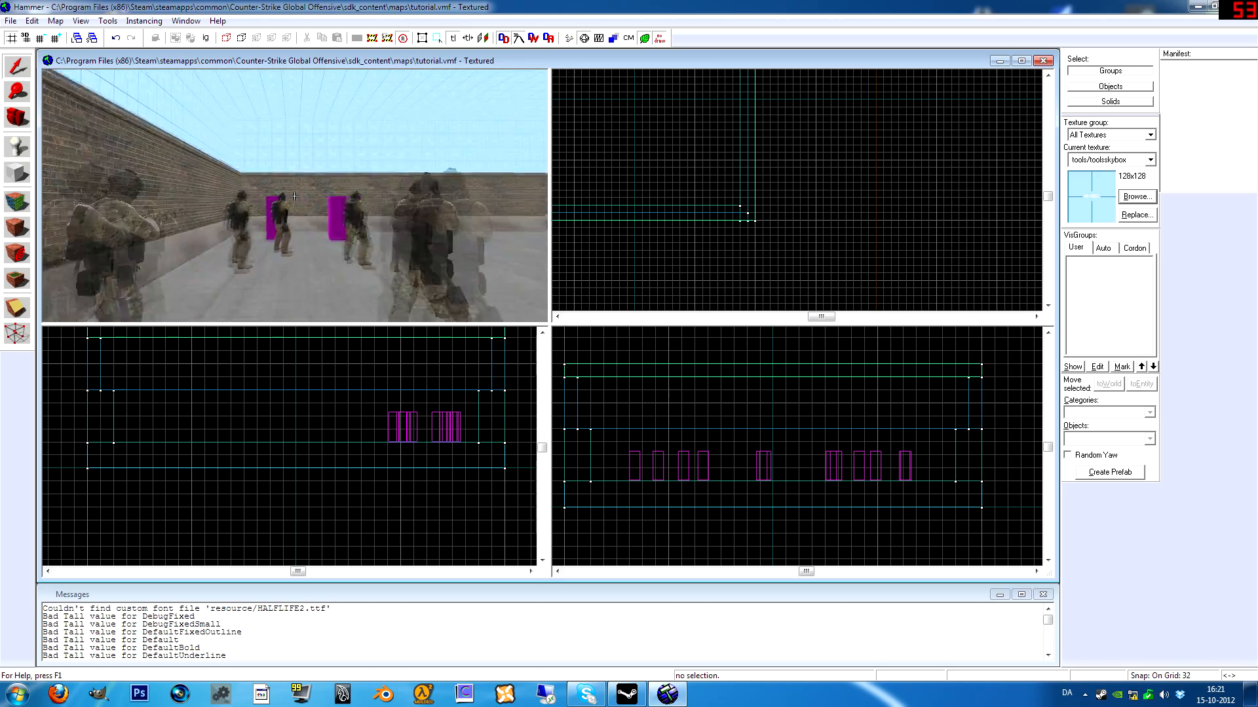
key("w")
key("w")
key("w")
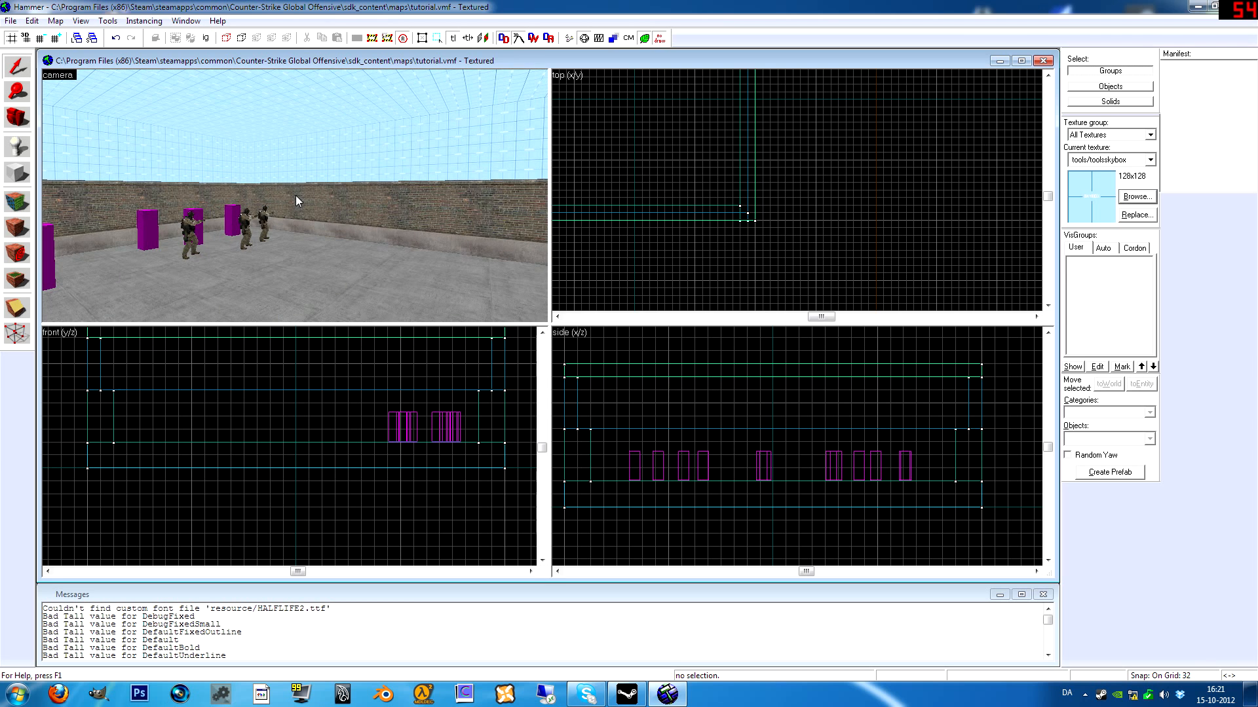
key("z")
key("w")
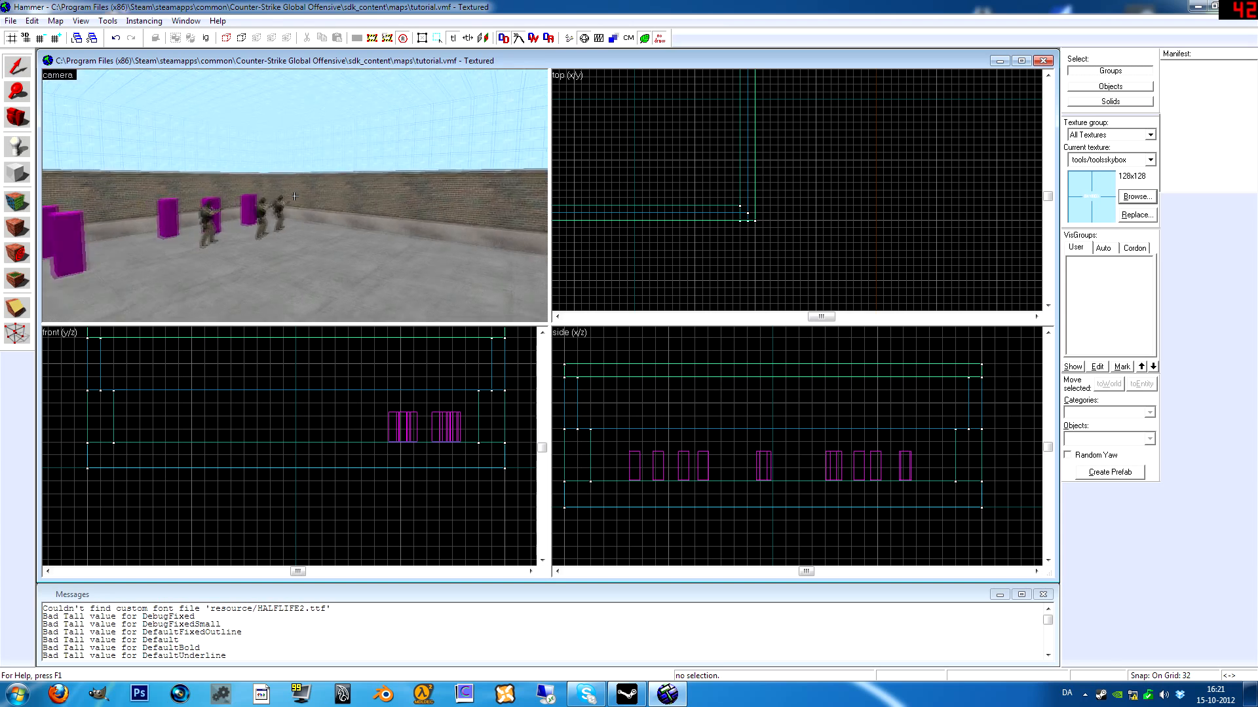
key("s")
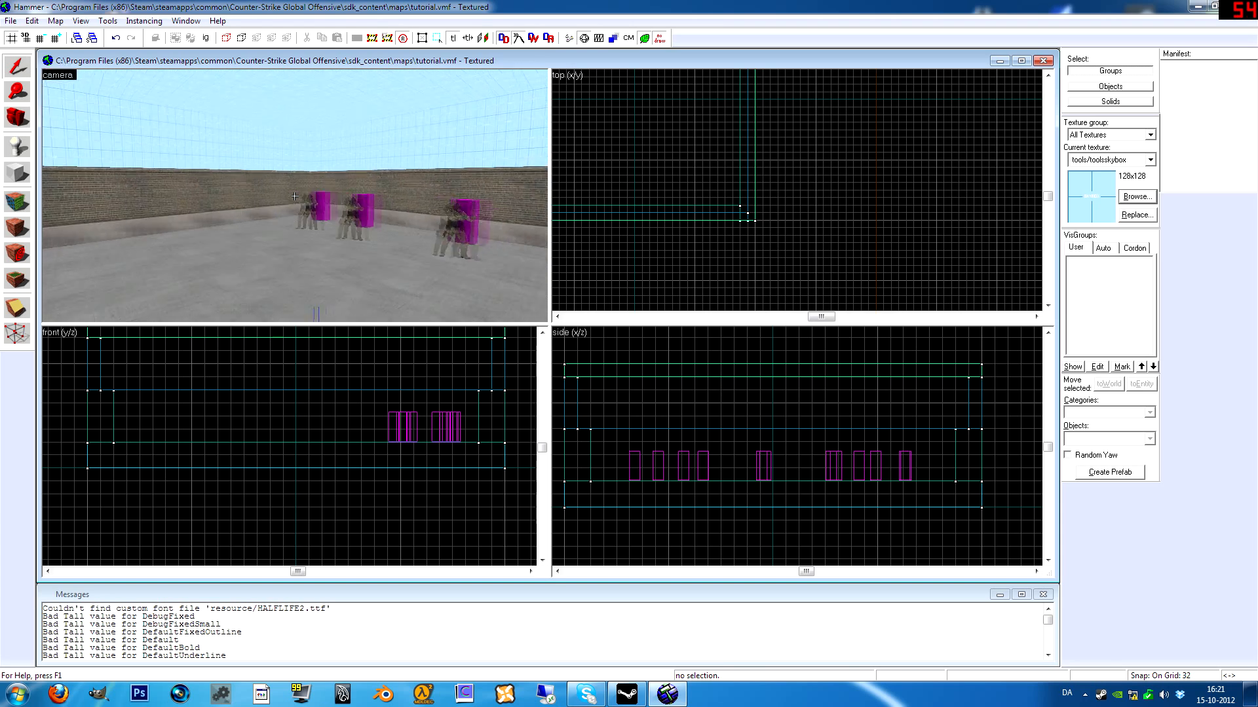
key("w")
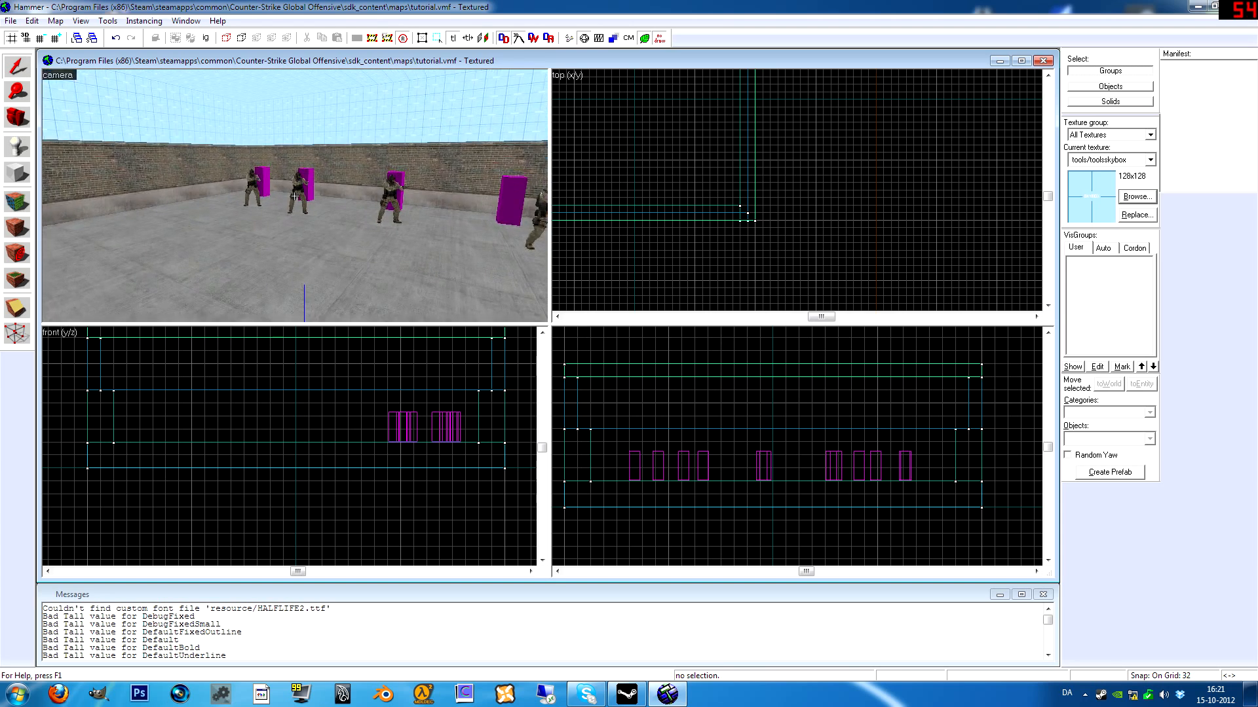
- Open the map properties and select the SkyBox Texture Name property
key("z")
left_click_drag(239, 144, 294, 199)
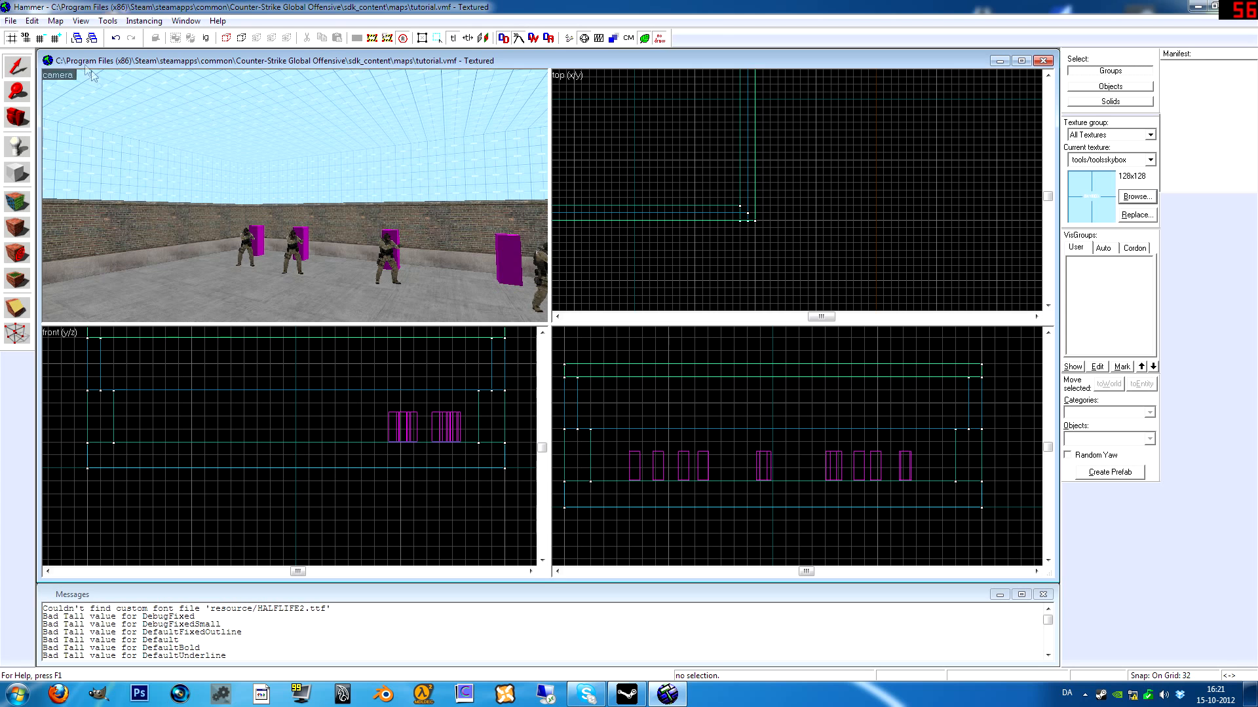
left_click(55, 22)
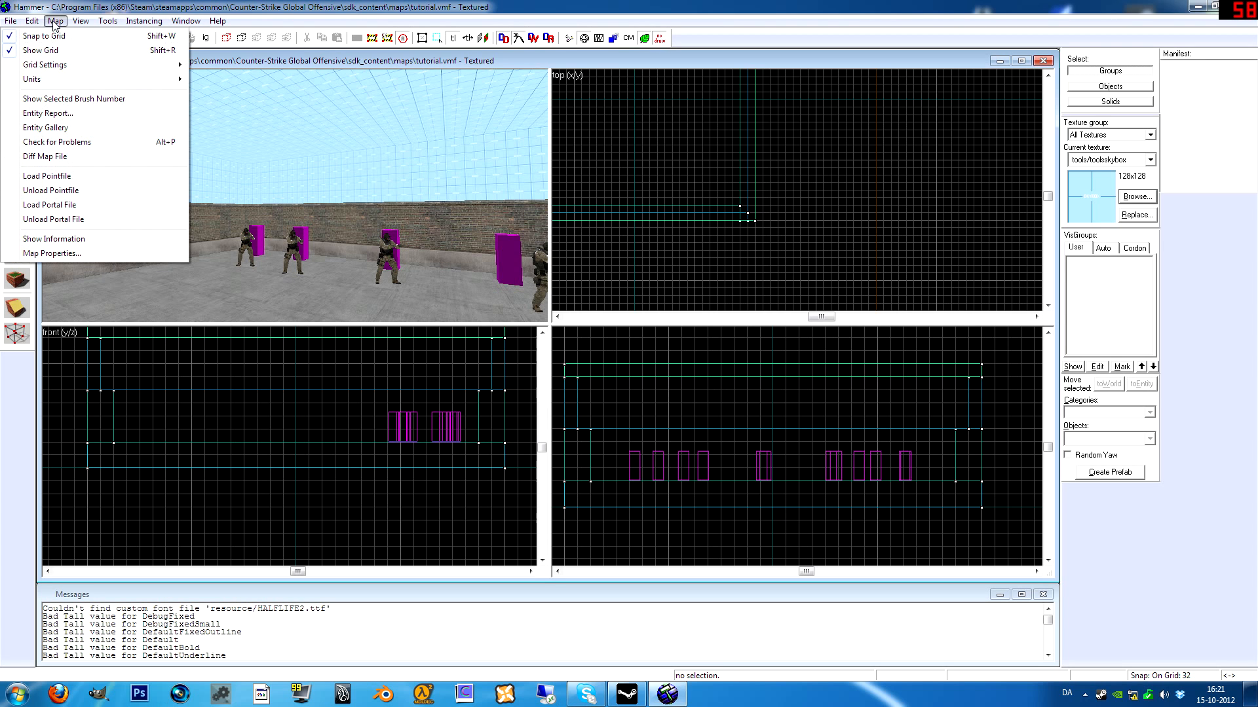
left_click(79, 255)
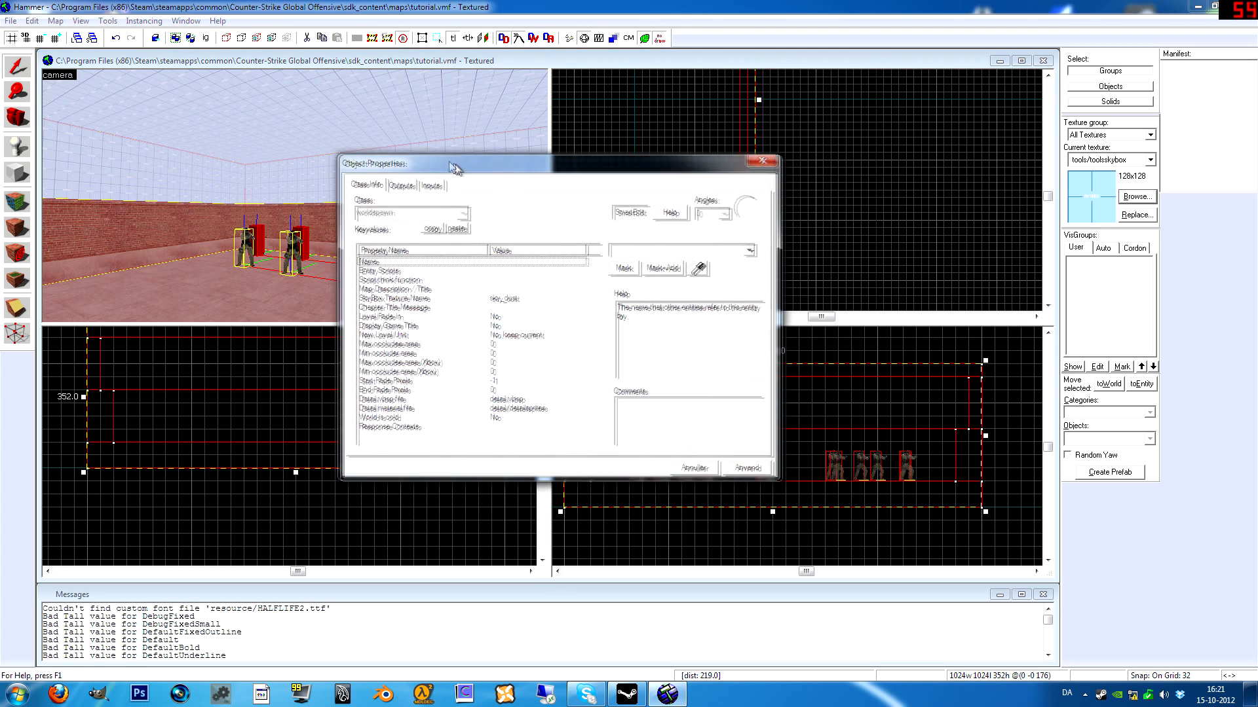
left_click(372, 294)
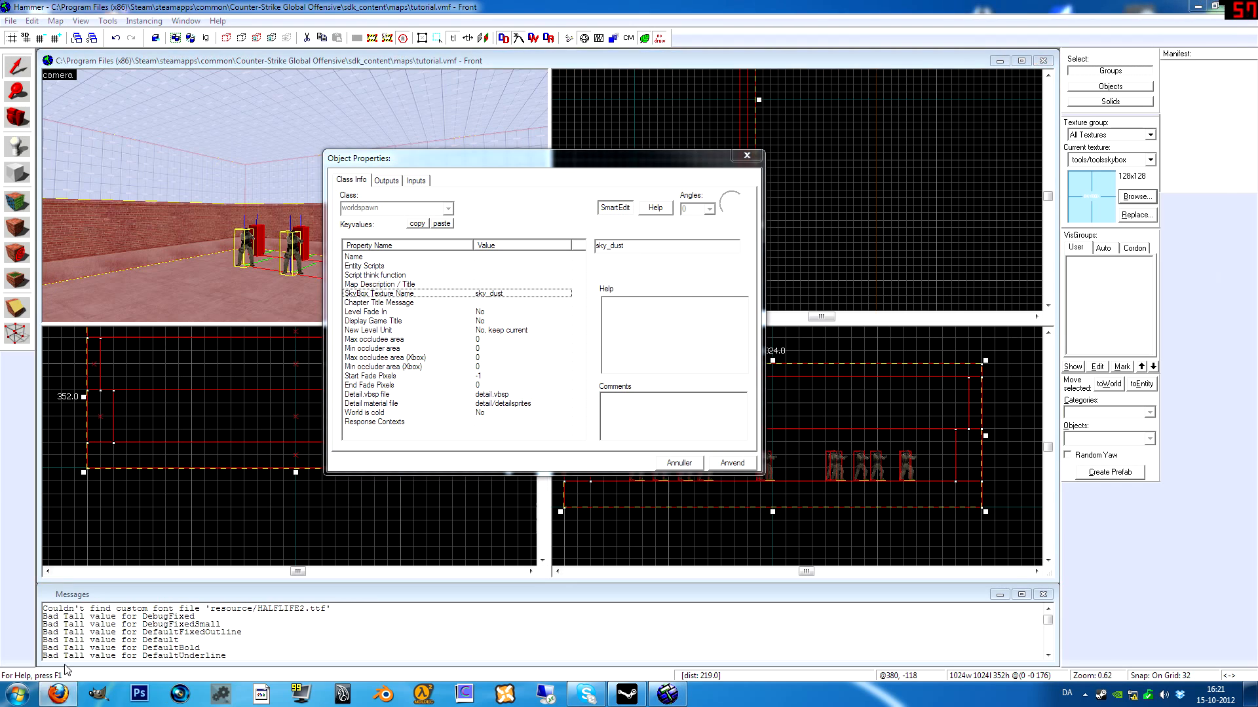
- Switch to Firefox and open the bookmarked Sky List page of the Valve Developer Community
left_click(58, 693)
left_click(1227, 49)
left_click(1041, 343)
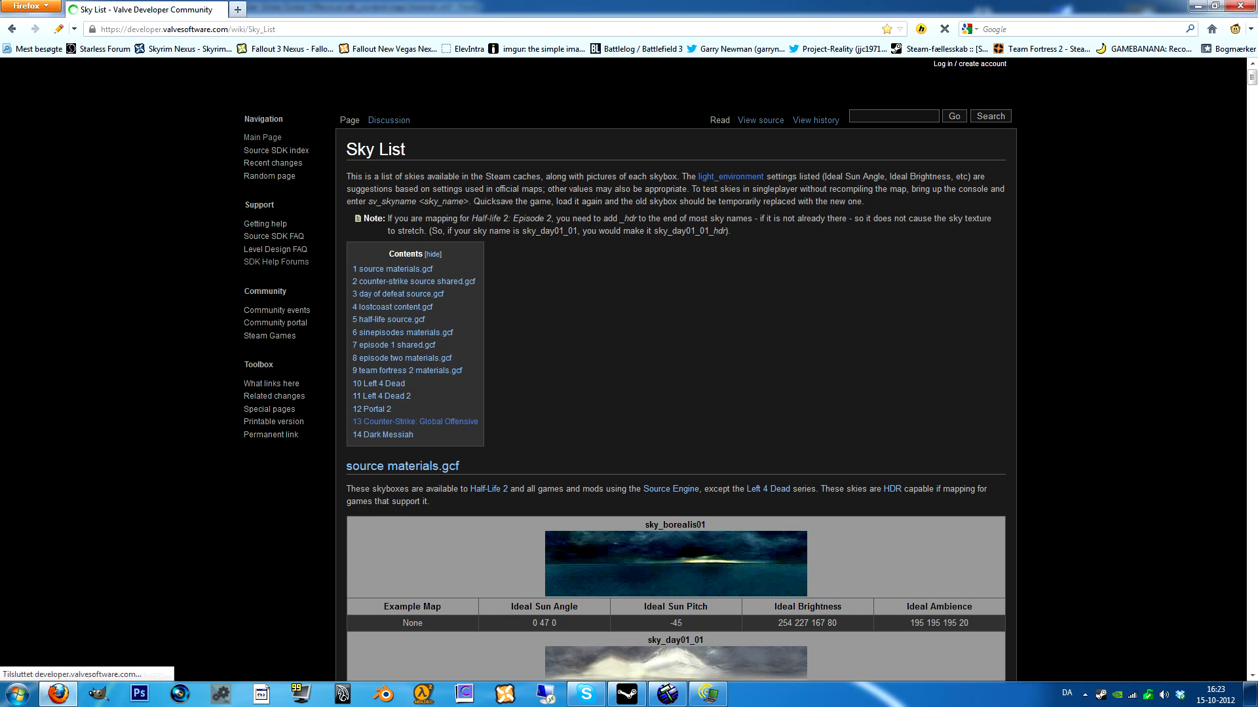
- Search the page for "global offe" and jump to the Counter-Strike: Global Offensive section from the contents
key("ctrl+f")
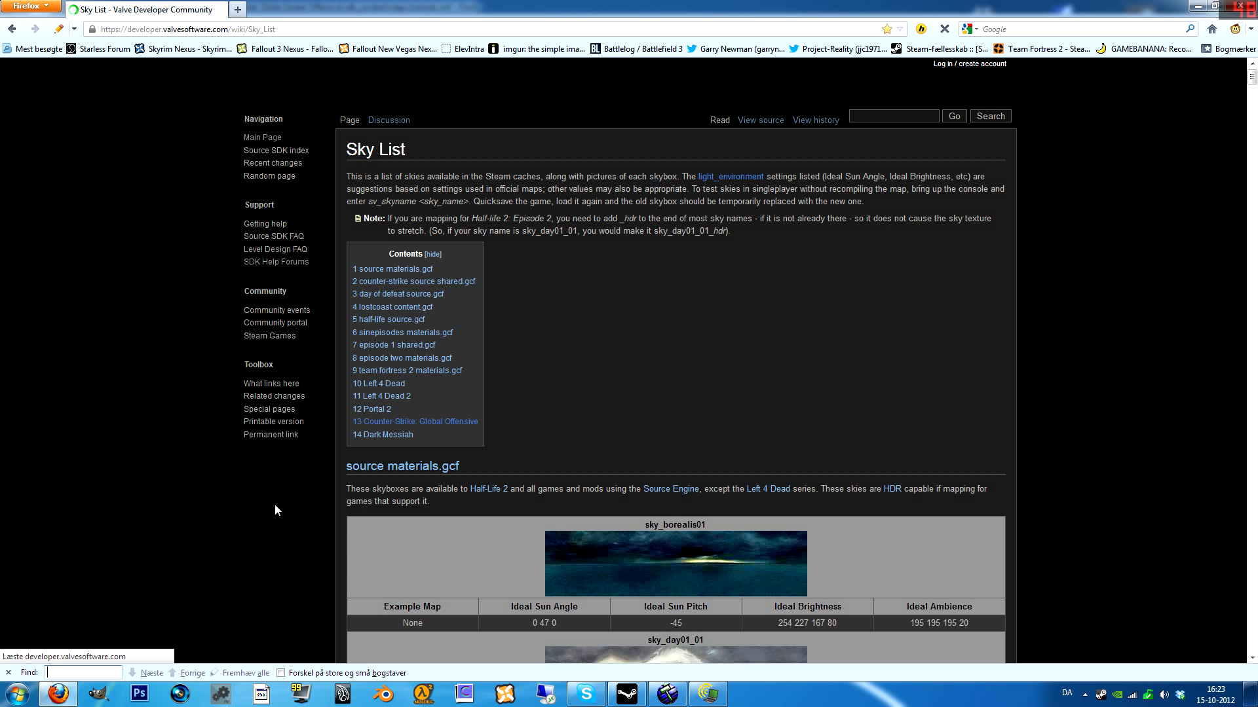
type("glo")
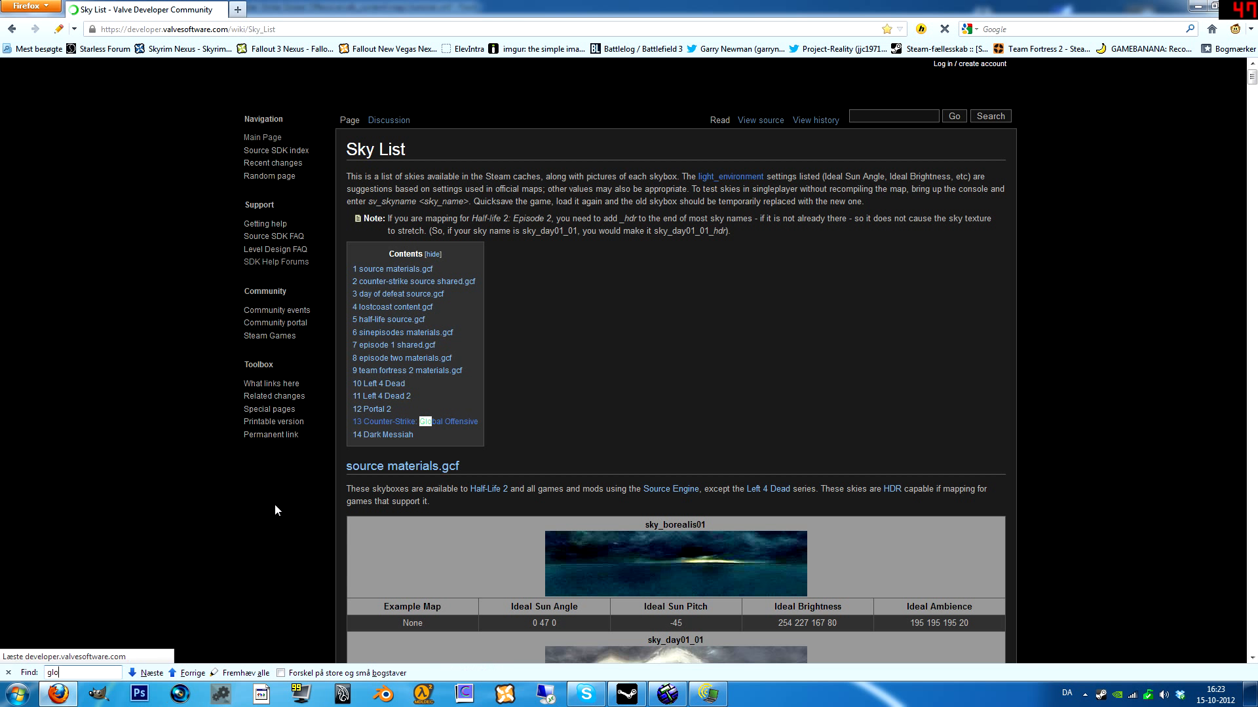
type("bal offe")
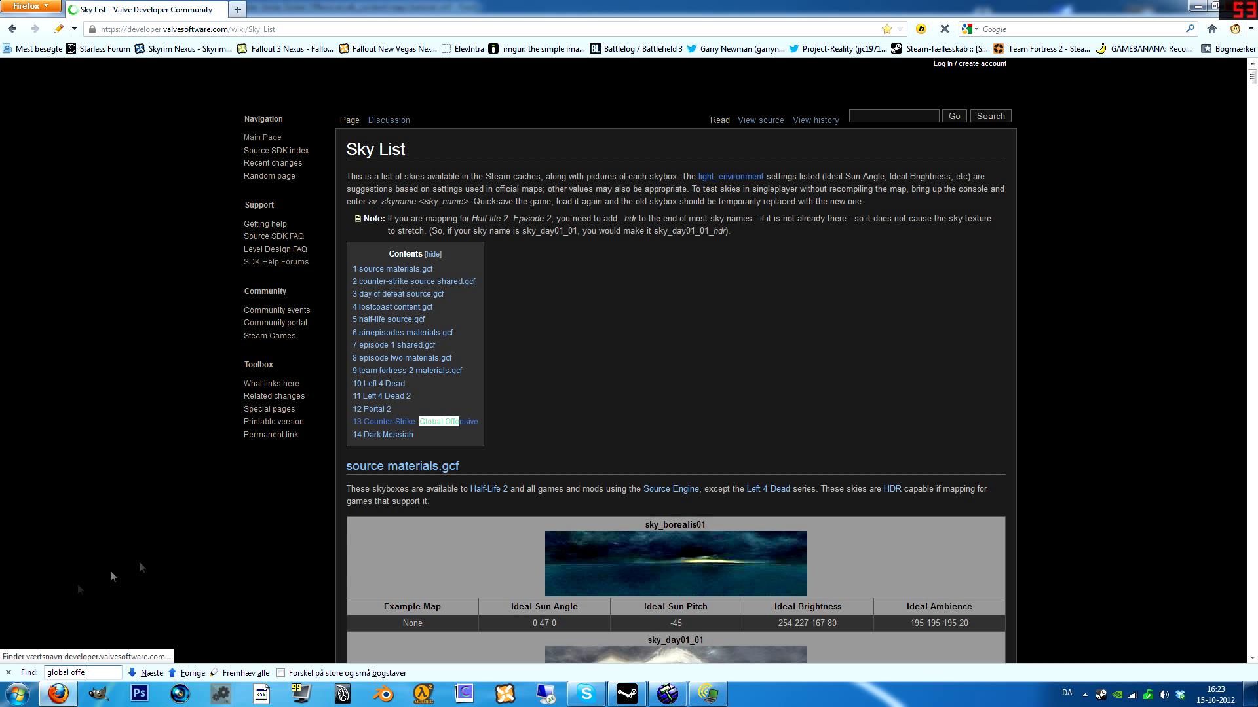
left_click(8, 674)
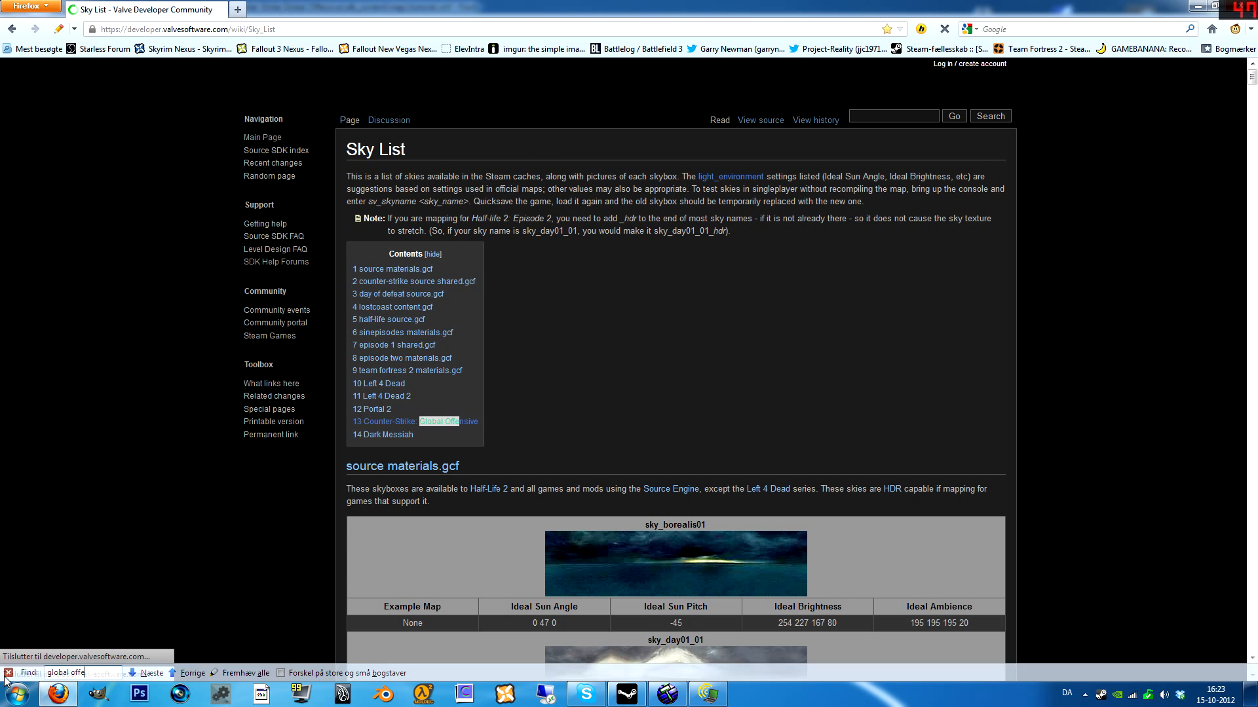
left_click(405, 423)
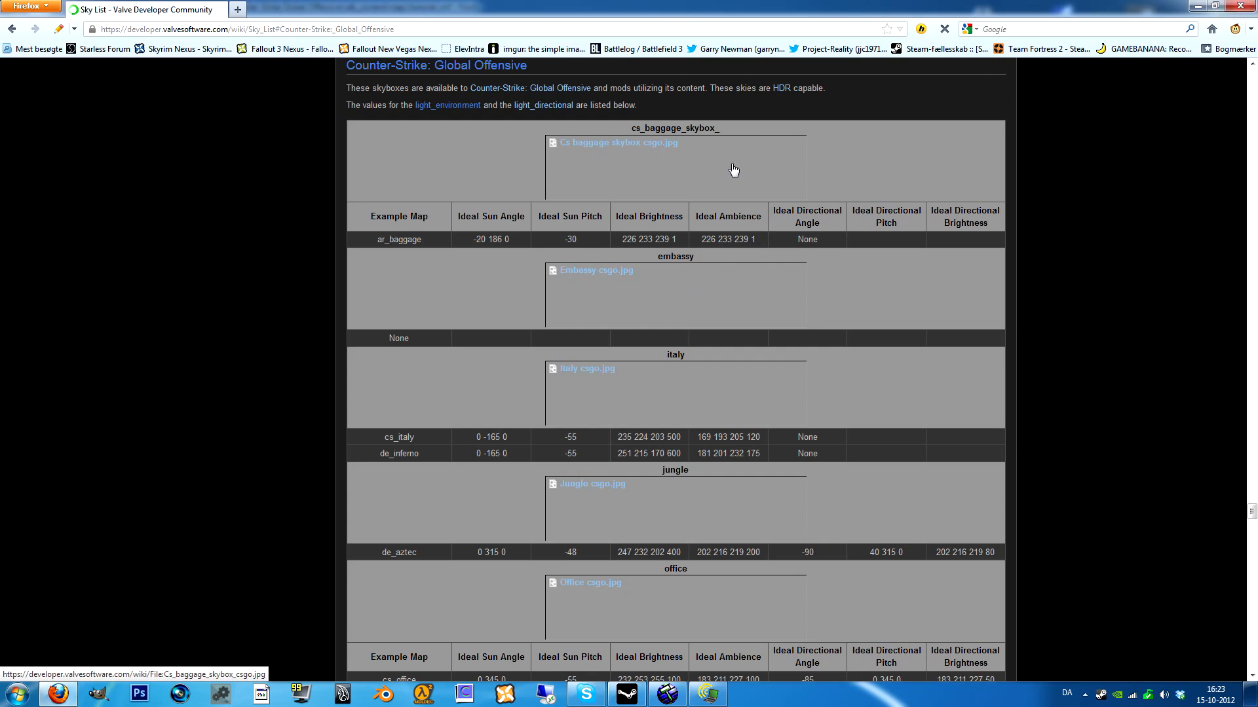
- Browse the Counter-Strike: Global Offensive skies and copy the sky name "jungle"
scroll(707, 508, "down", 6)
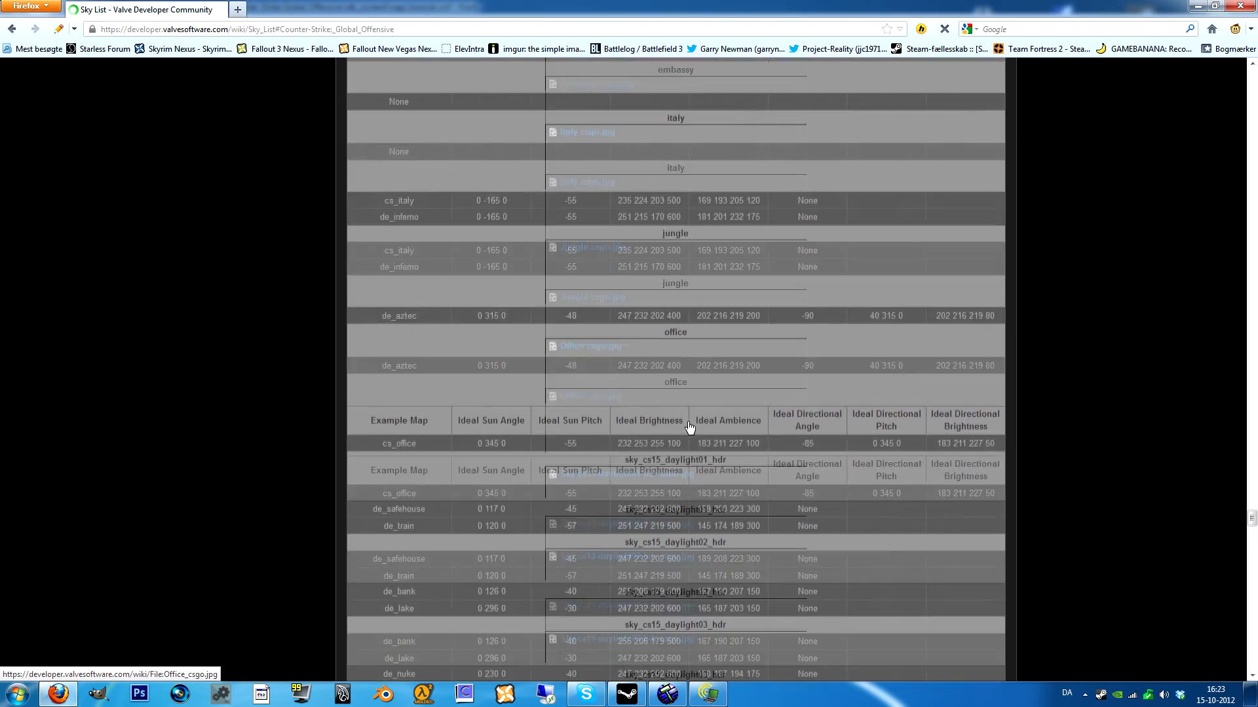
scroll(691, 412, "up", 6)
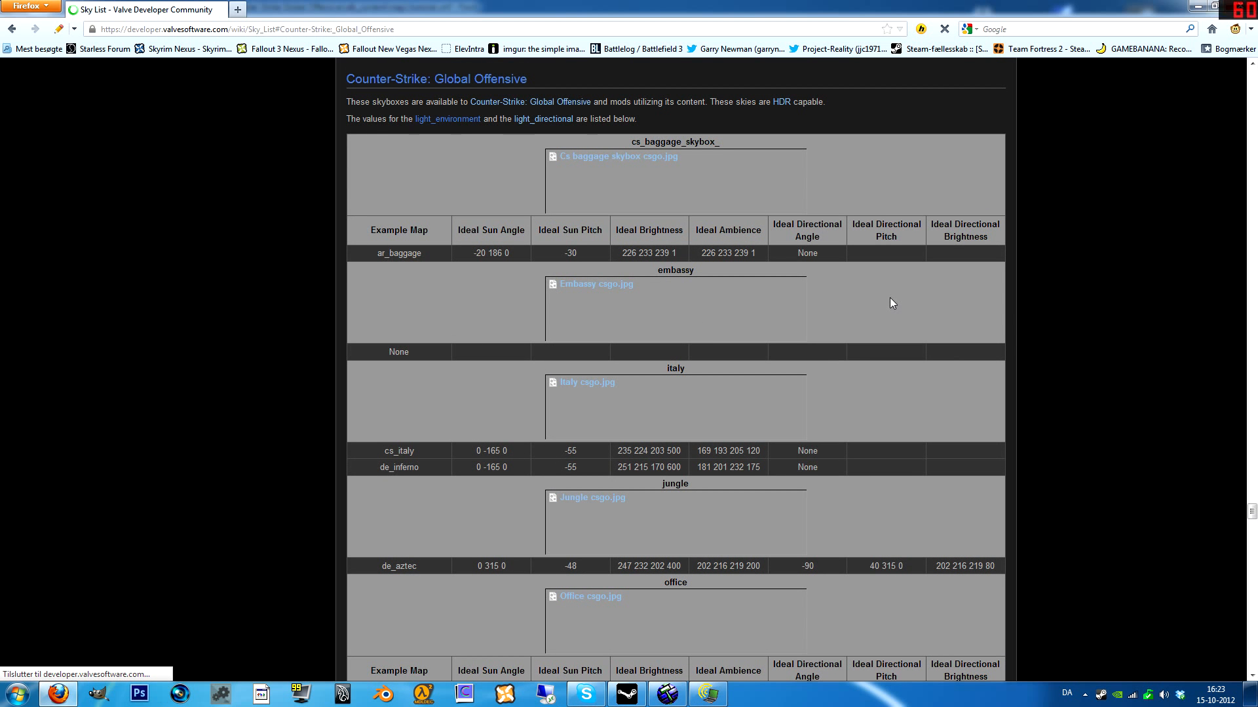
scroll(883, 301, "down", 2)
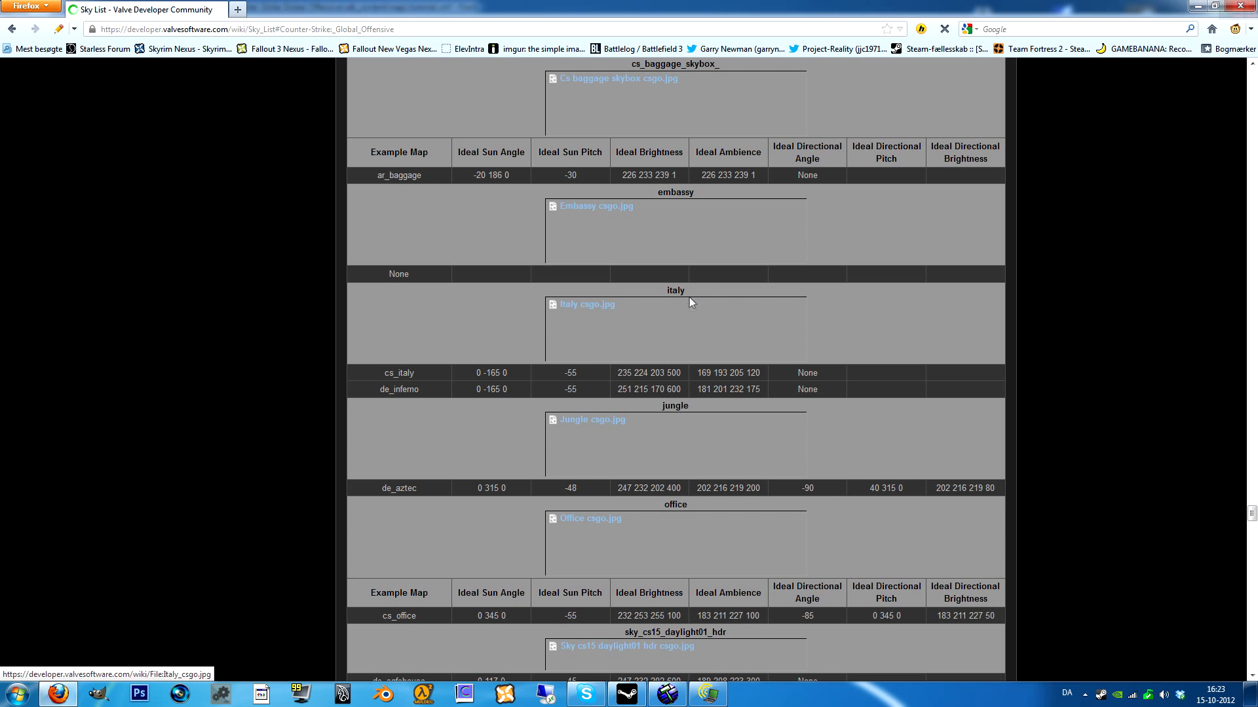
scroll(679, 419, "down", 2)
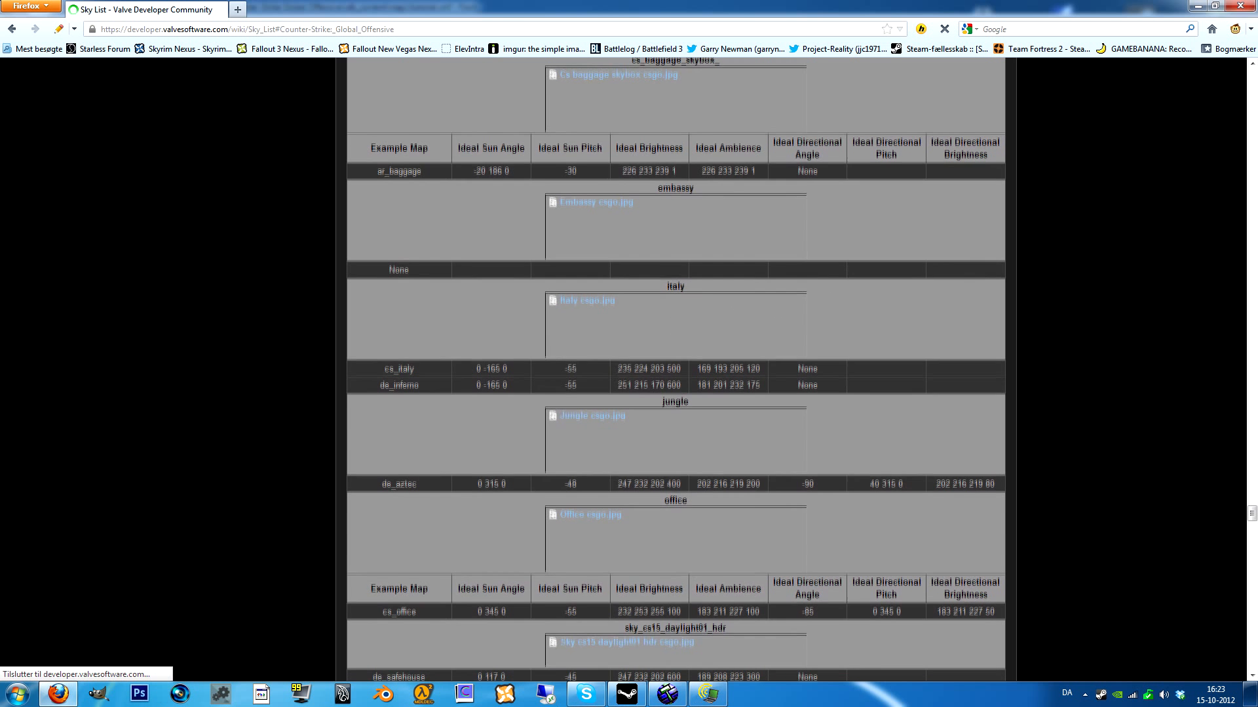
left_click_drag(691, 346, 662, 344)
key("ctrl+c")
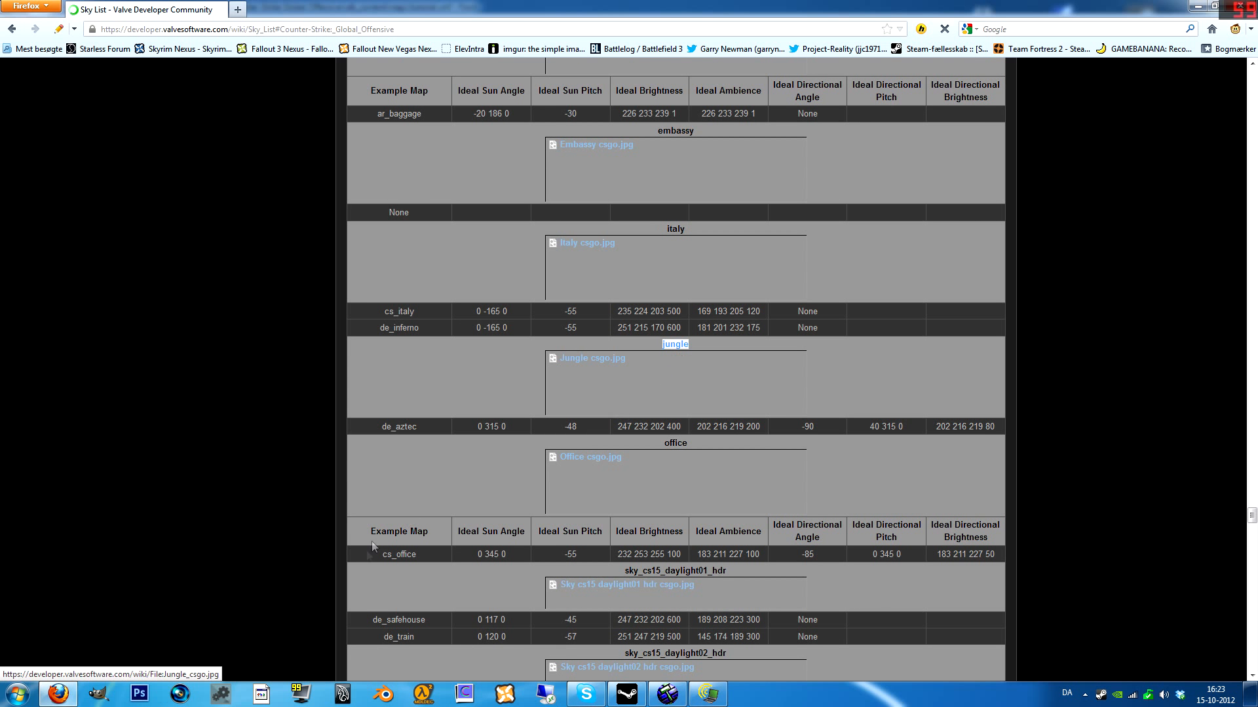
- Switch back to Hammer, set the map's SkyBox Texture Name to jungle, apply it and clear the selection
left_click(668, 694)
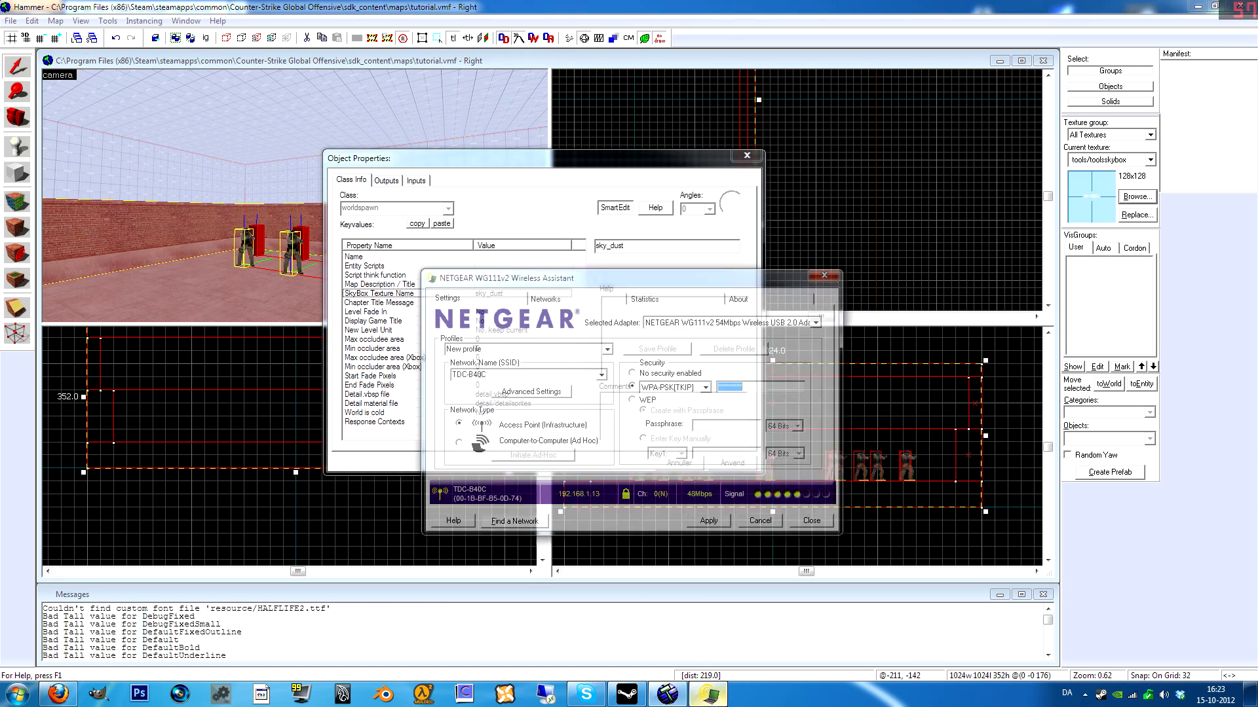
left_click(824, 276)
left_click_drag(523, 163, 505, 139)
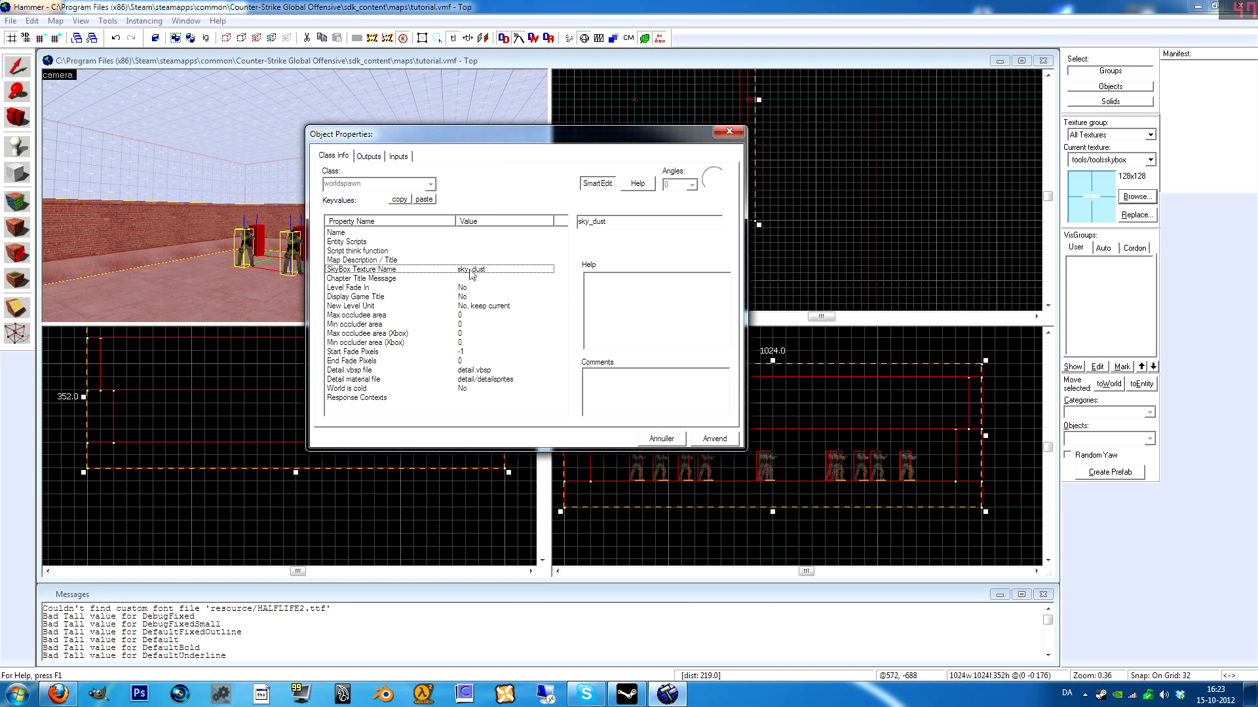
left_click_drag(617, 222, 515, 217)
key("ctrl+v")
left_click(712, 439)
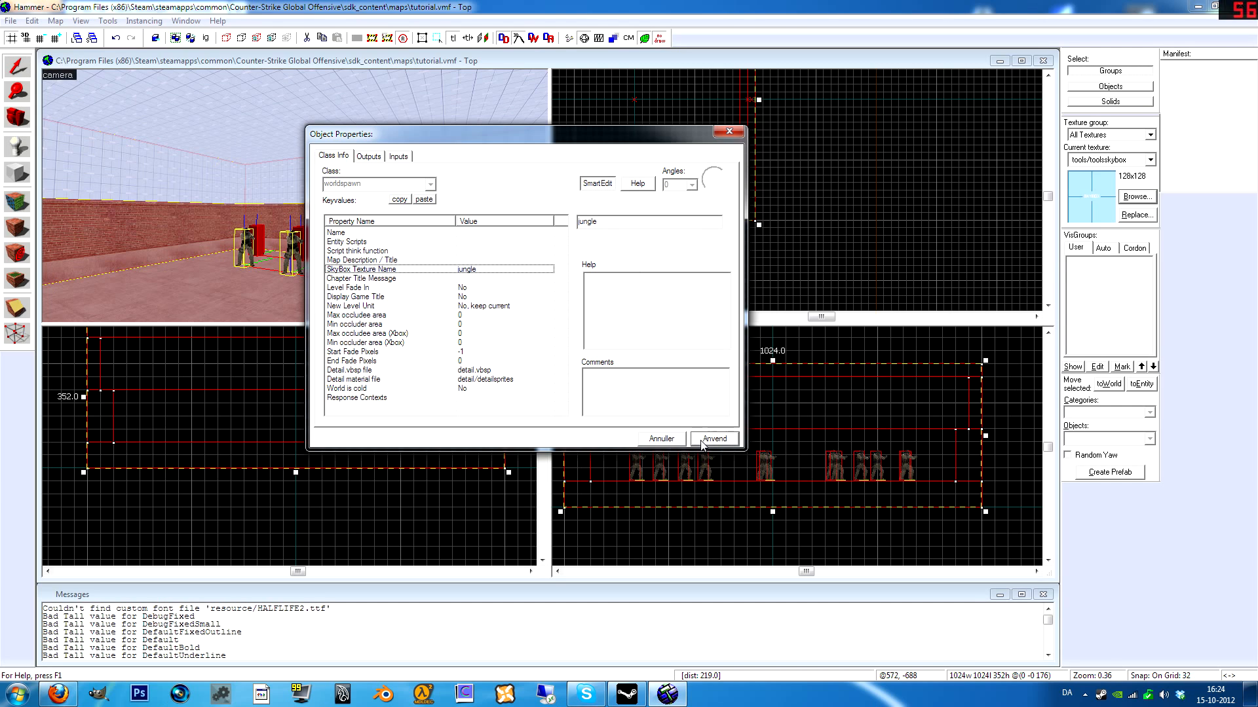
left_click(662, 440)
key("z")
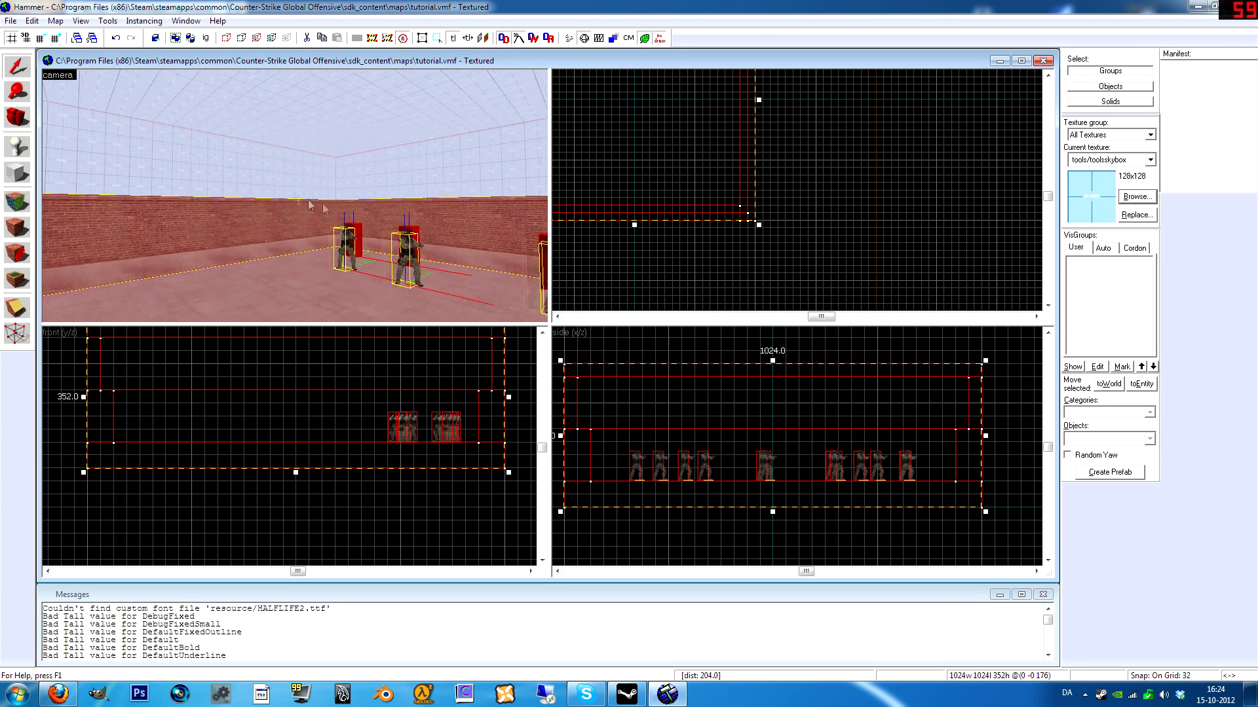
key("z")
left_click(626, 260)
key("z")
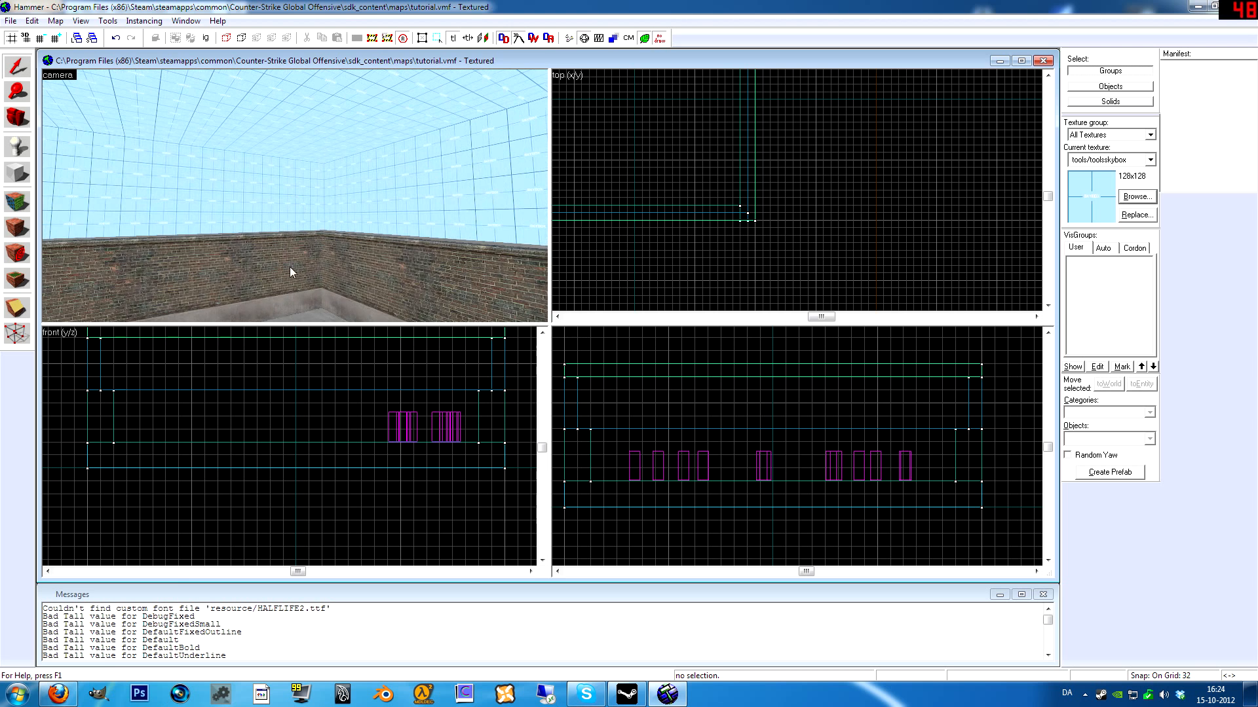
- Switch to Firefox to check the jungle sky's entry in the list, and return to Hammer
key("alt+Tab")
left_click(894, 364)
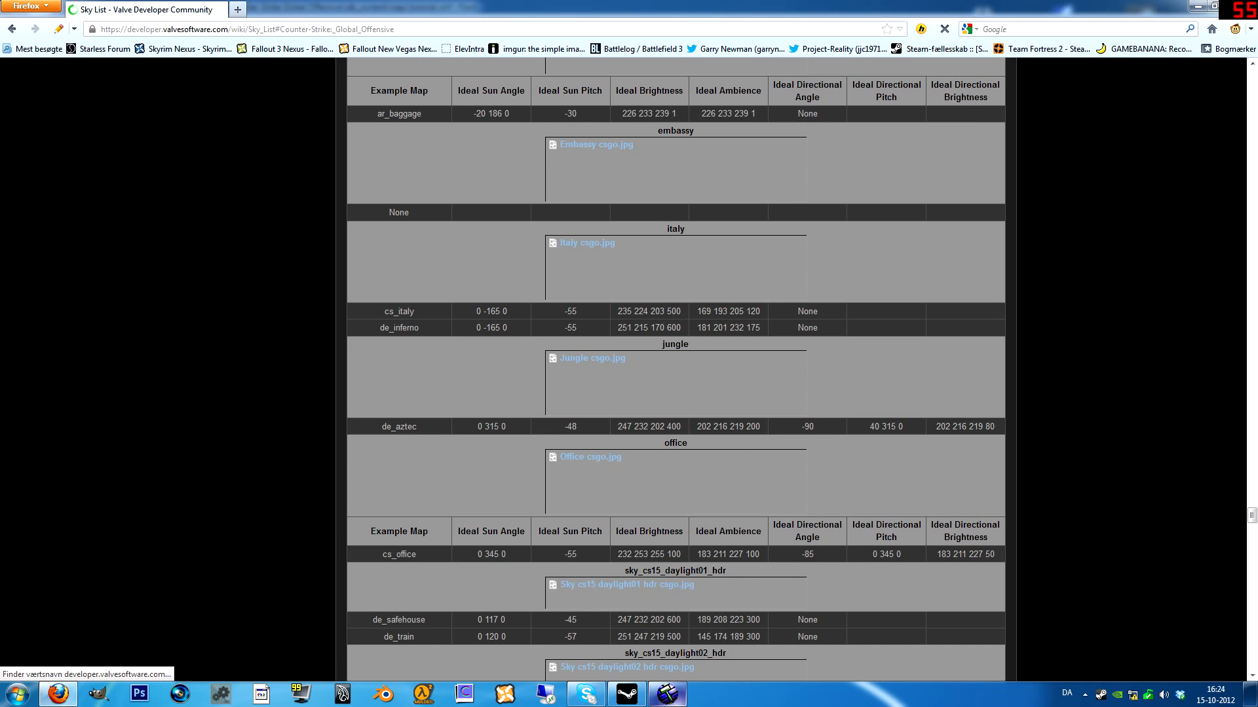
left_click(667, 694)
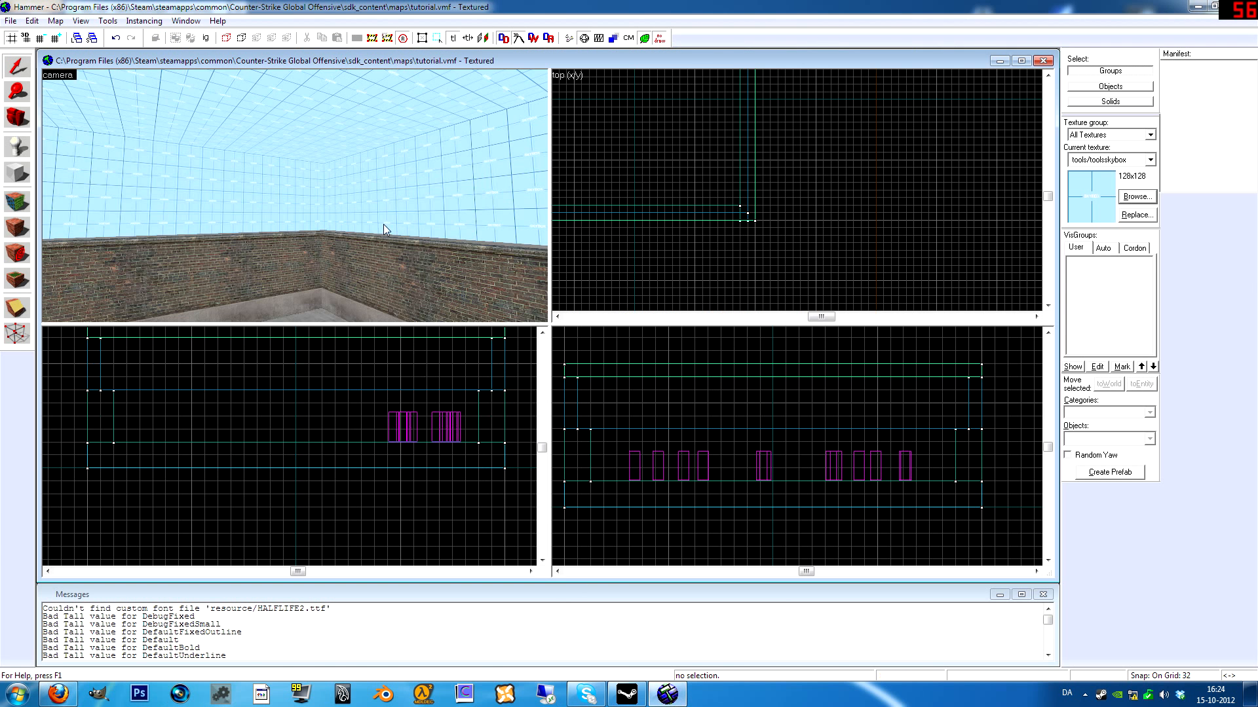
- Place a light_environment entity on the open concrete floor in front of the counter-terrorist spawns
key("z")
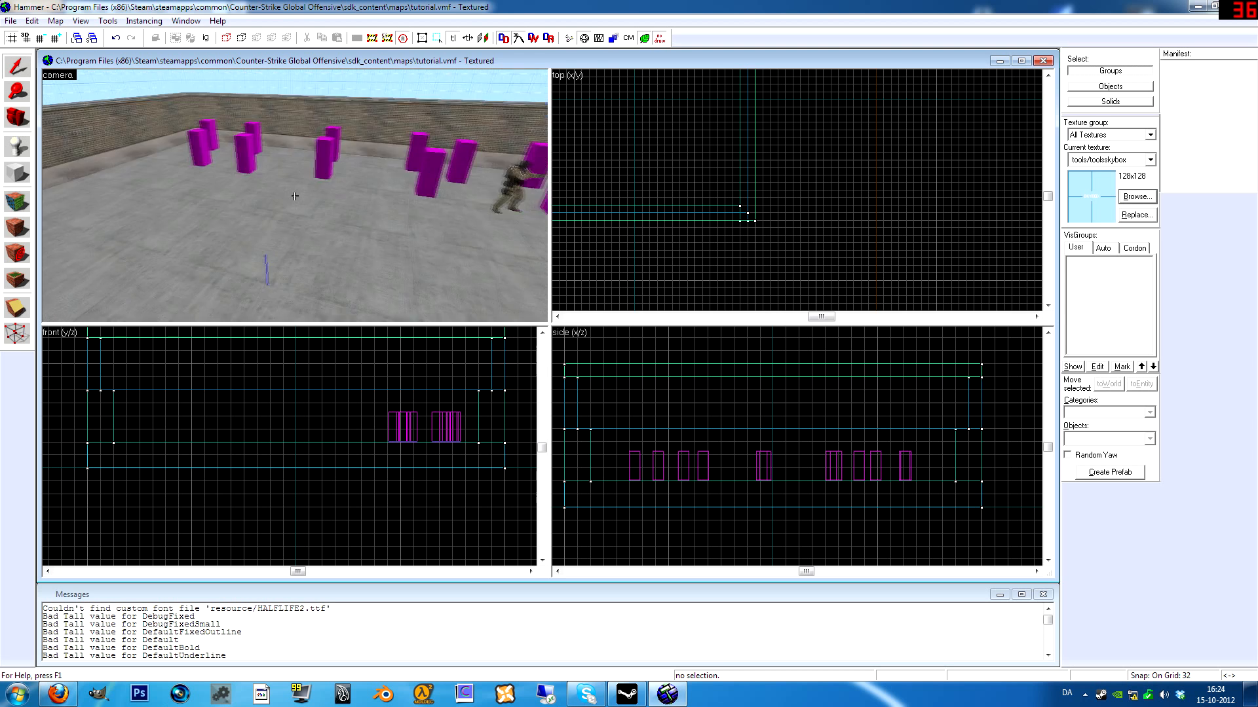
key("z")
left_click(16, 148)
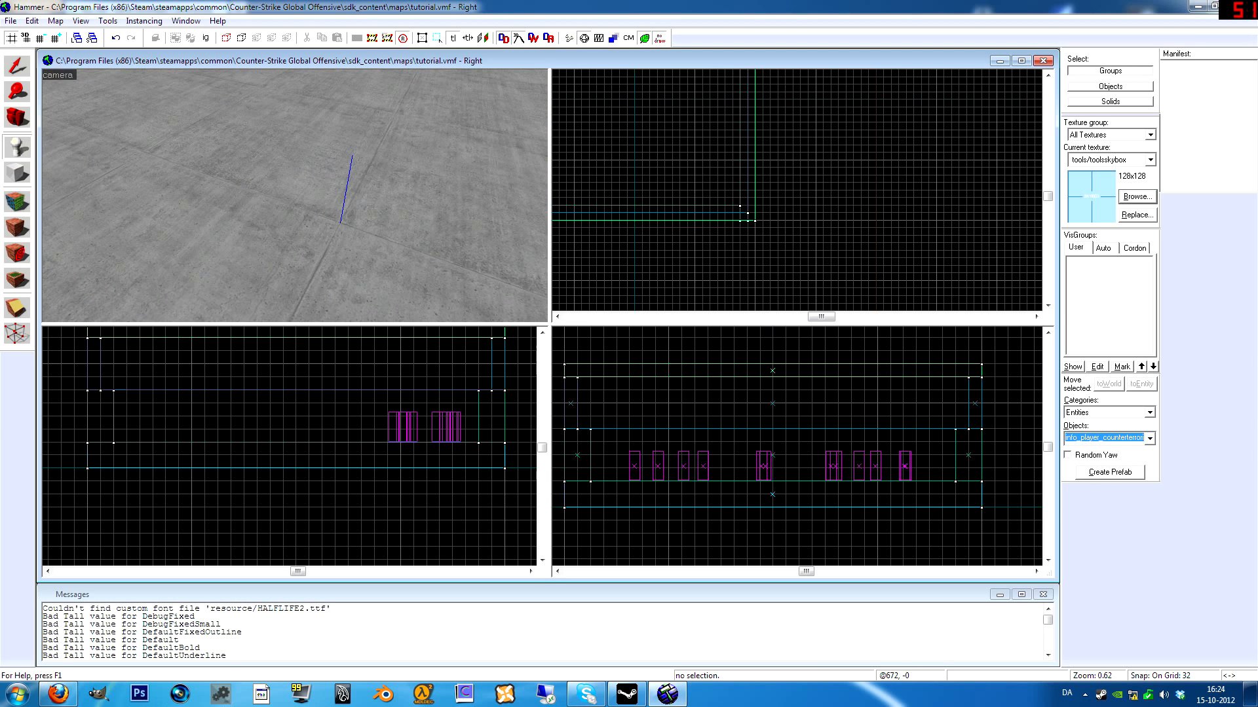
type("light_enviro")
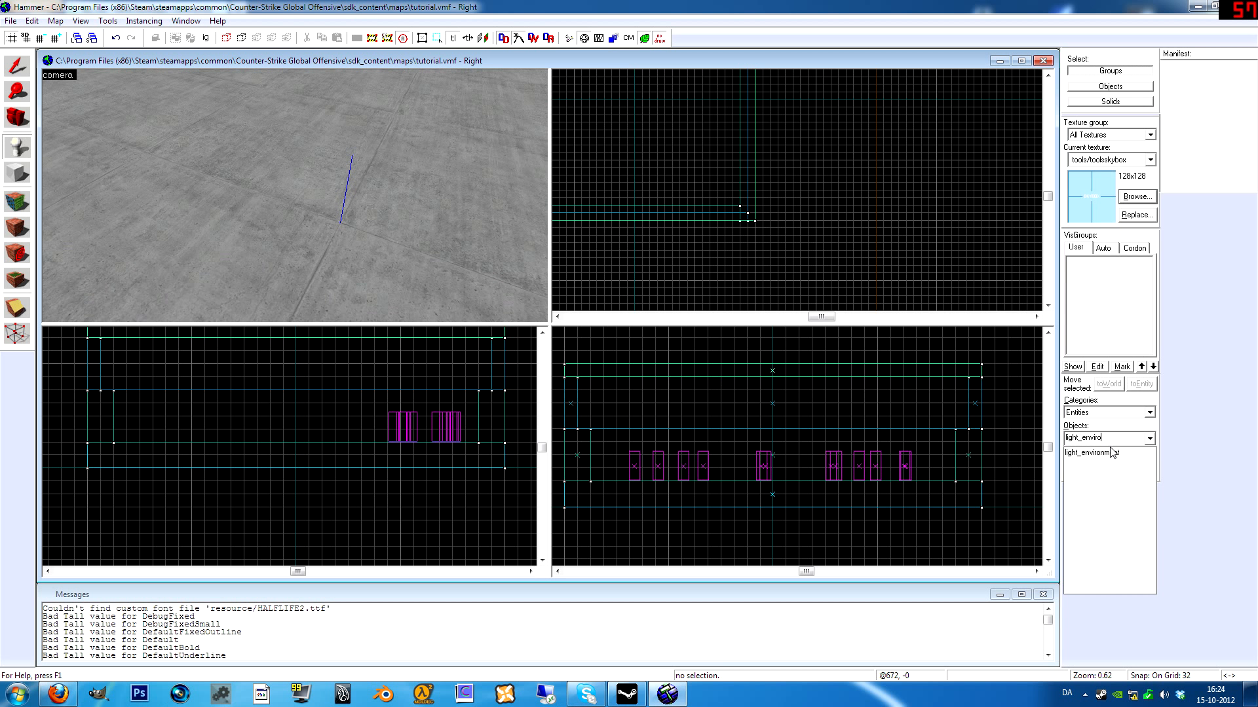
left_click(1112, 453)
key("z")
key("z")
left_click(331, 248)
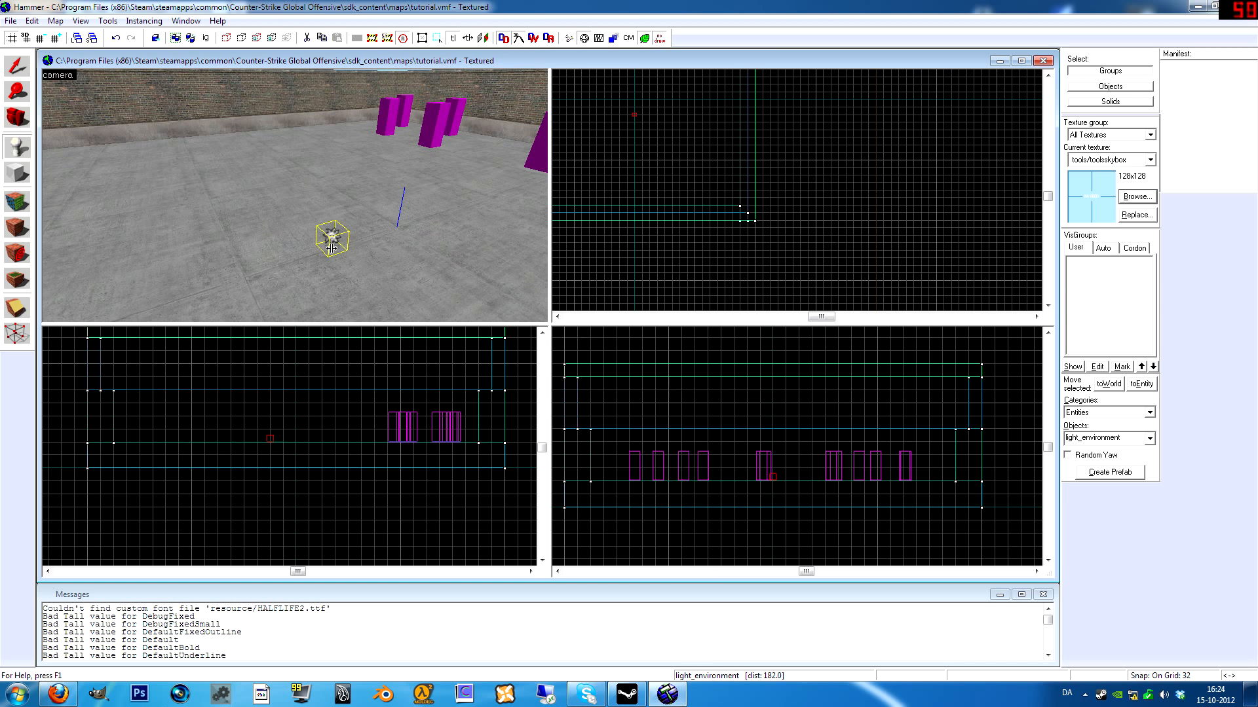
- Open the light_environment's object properties and examine its Brightness and Ambient settings
left_click(15, 70)
key("z")
key("w")
key("z")
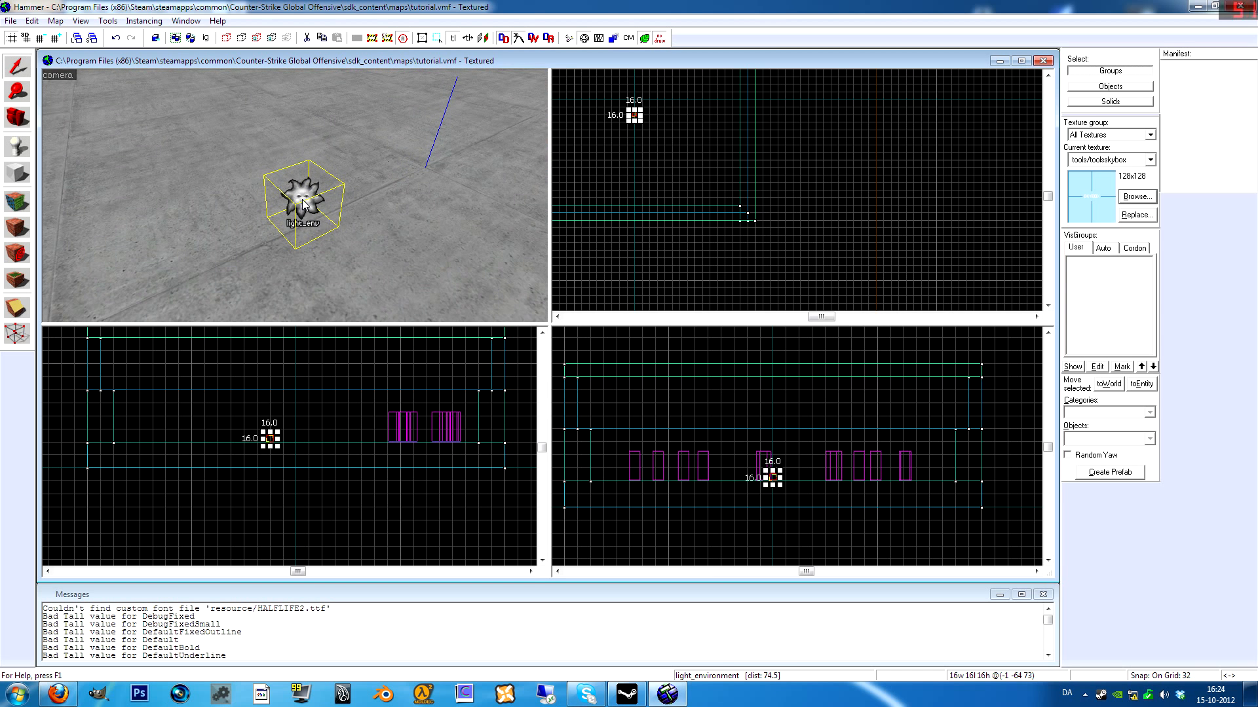
double_click(302, 200)
left_click_drag(485, 156, 592, 152)
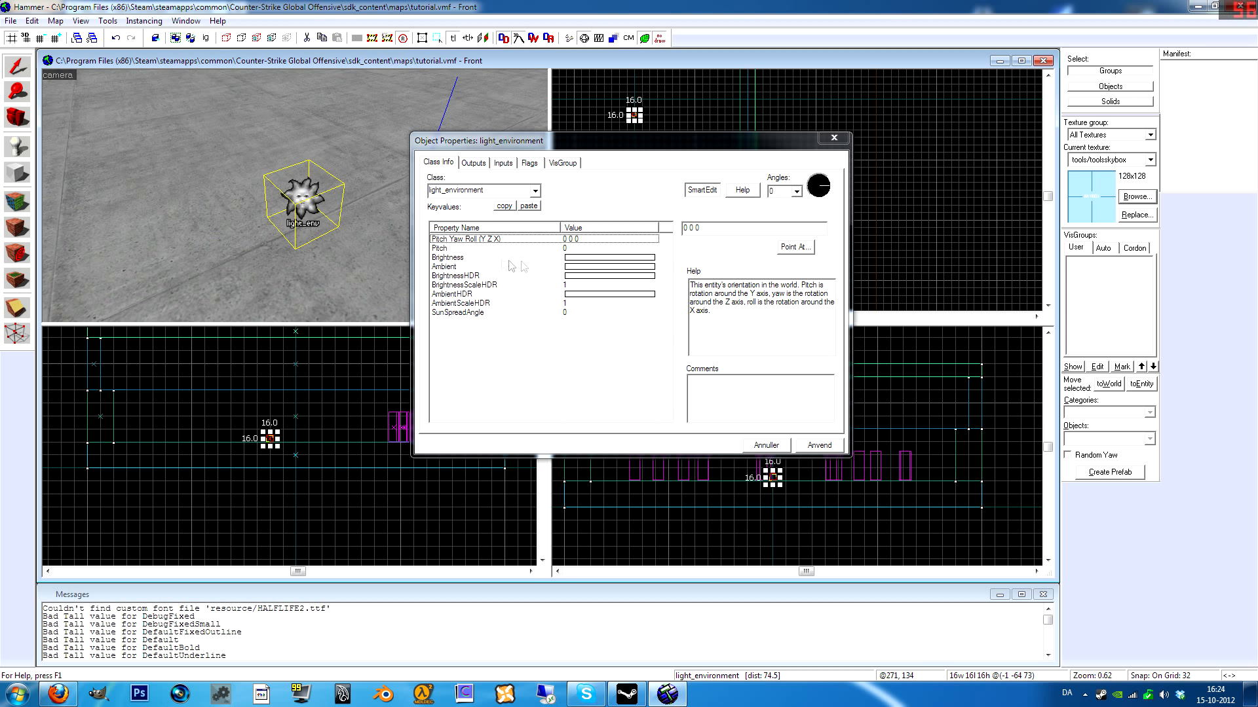
left_click(462, 258)
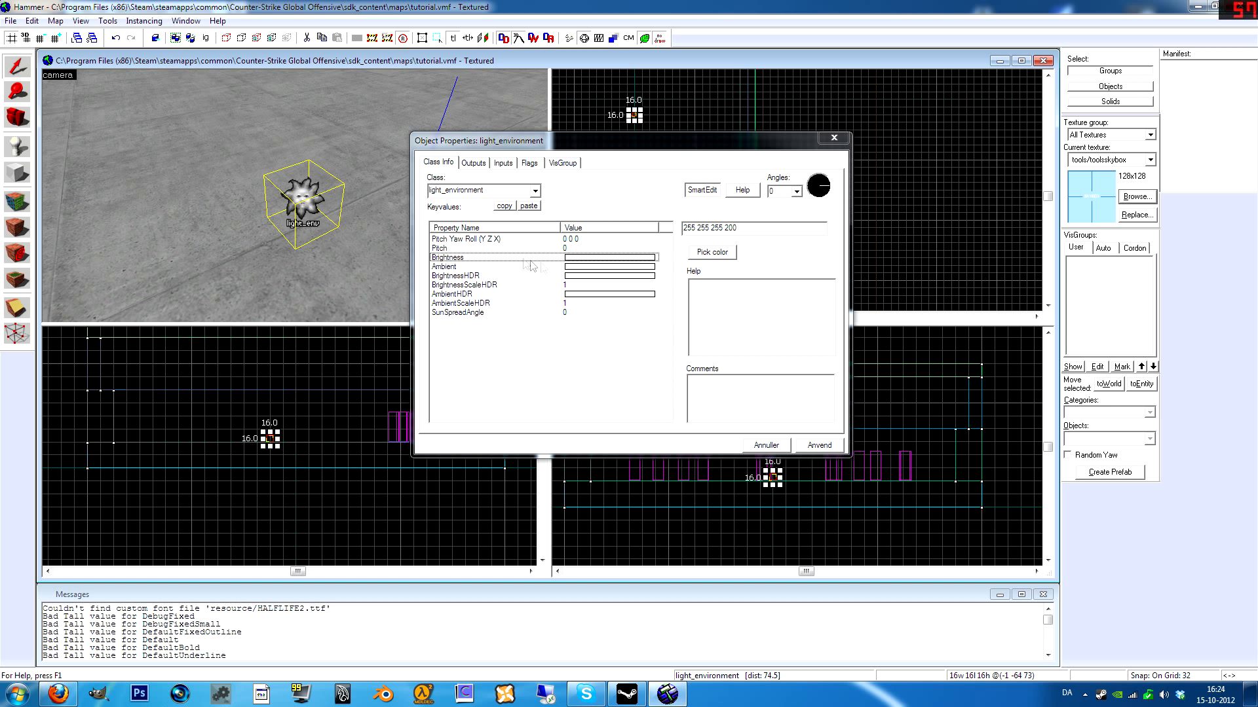
left_click(454, 267)
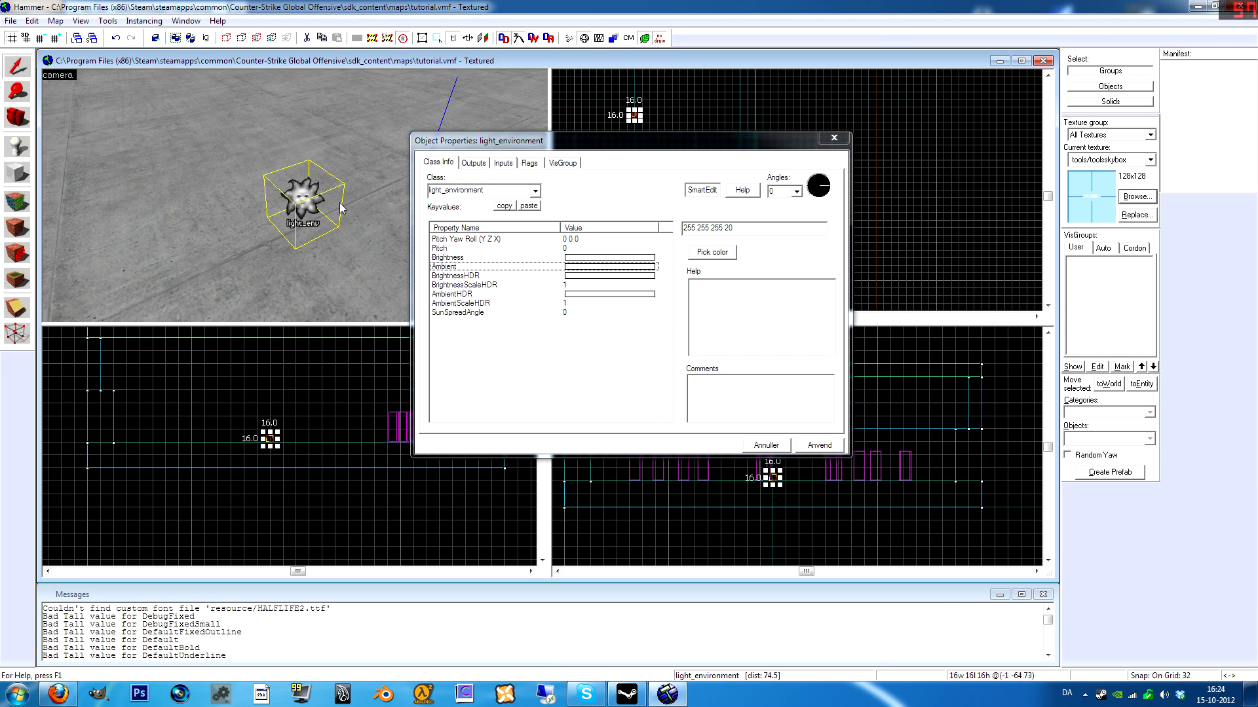
- Switch to Firefox, locate the jungle sky in the Counter-Strike: Global Offensive section and open its image page in a new tab
left_click(61, 694)
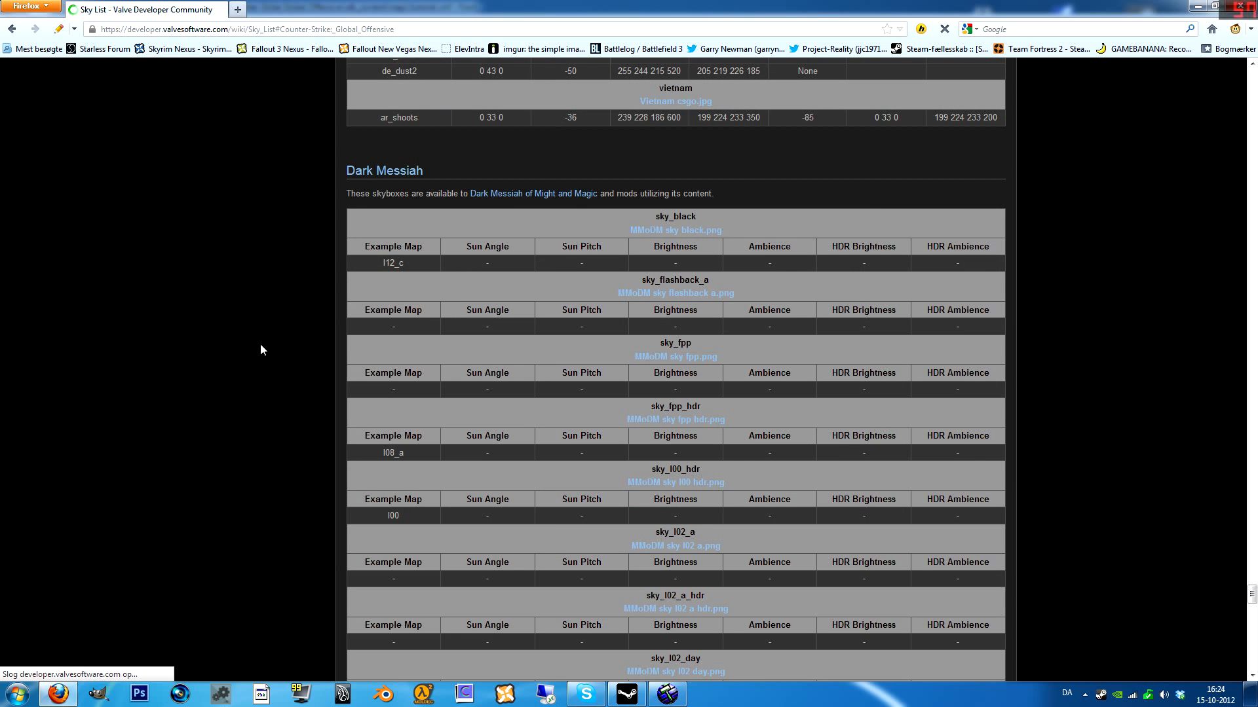
scroll(263, 321, "up", 8)
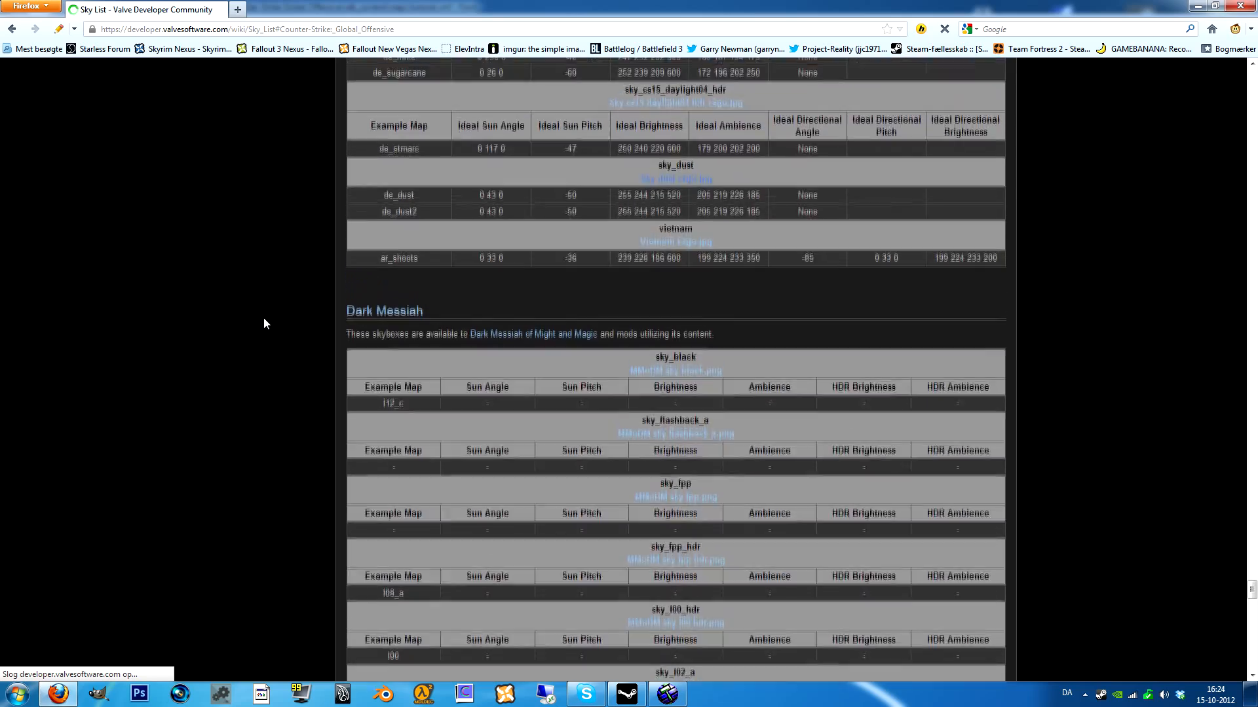
scroll(295, 333, "up", 7)
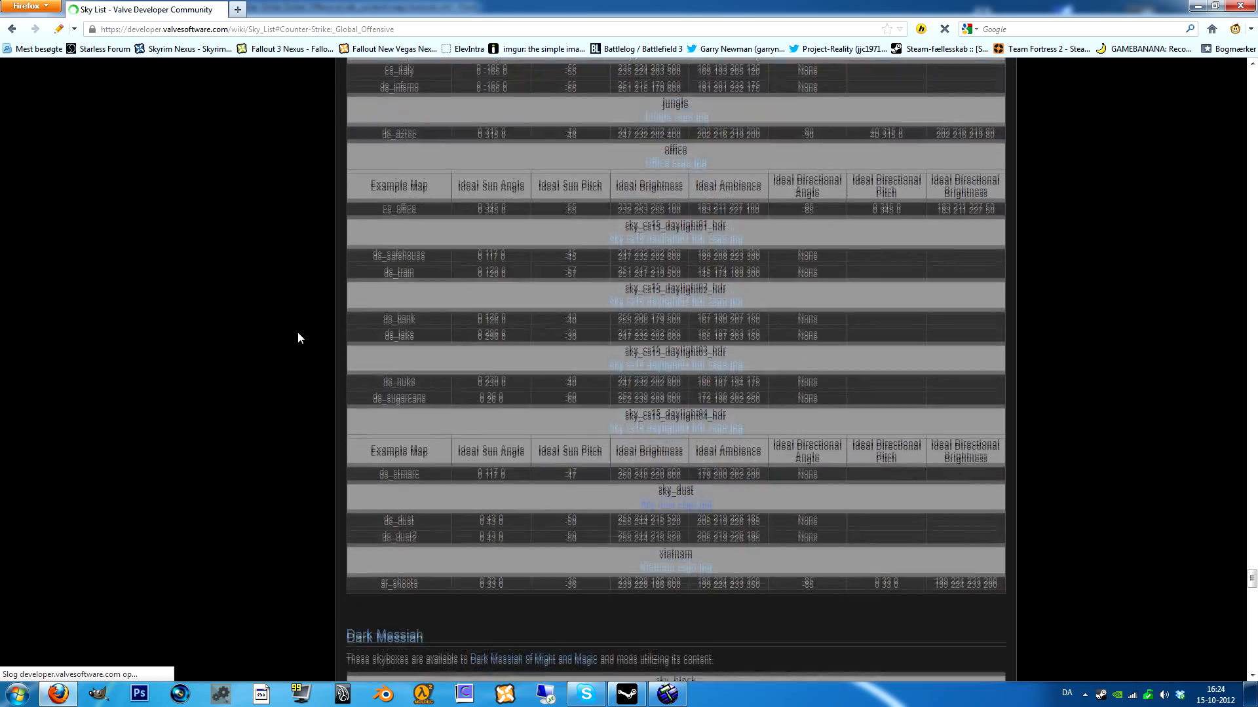
scroll(297, 332, "up", 4)
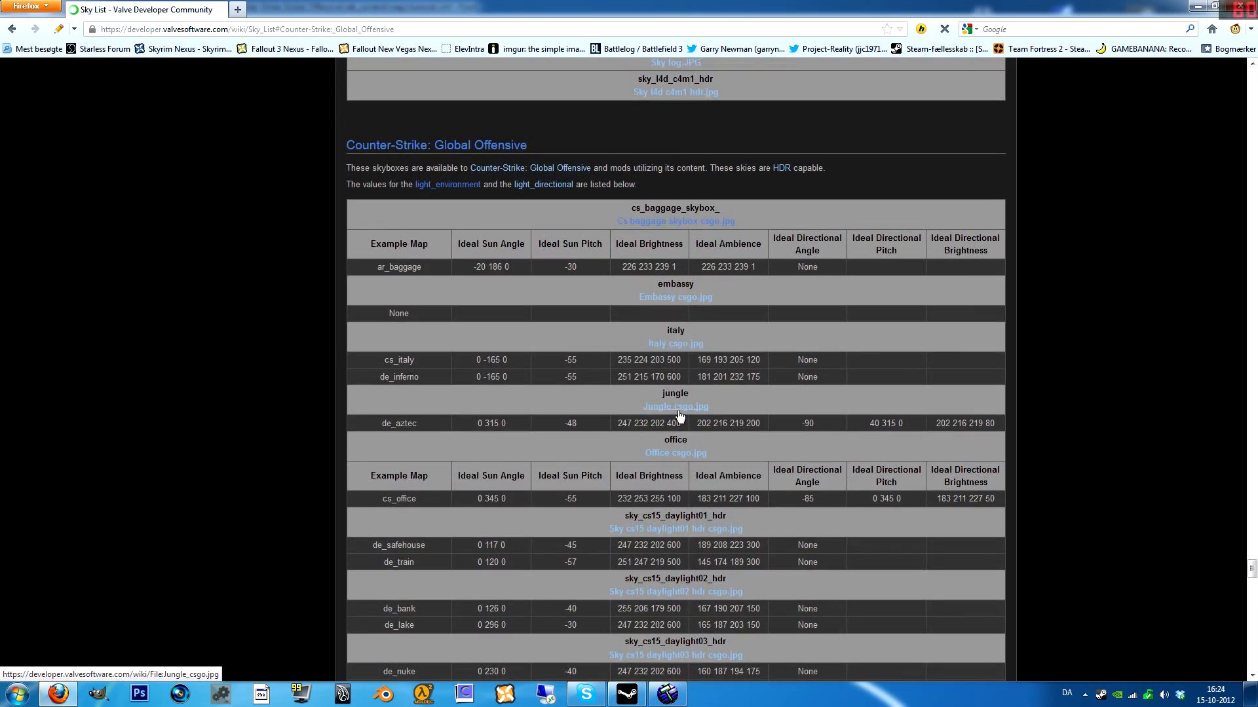
middle_click(679, 407)
left_click(357, 8)
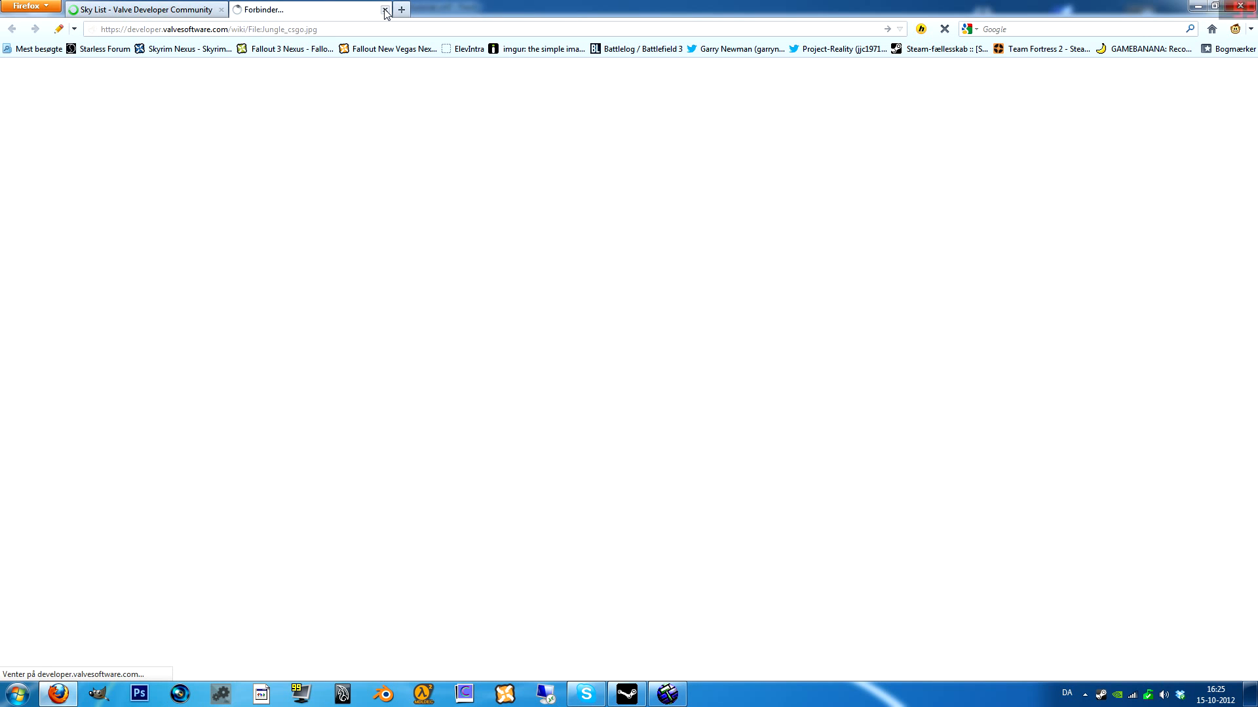
- Close the jungle image page, return to Hammer, and apply 0 315 0 as the light_environment's Pitch Yaw Roll
left_click(384, 10)
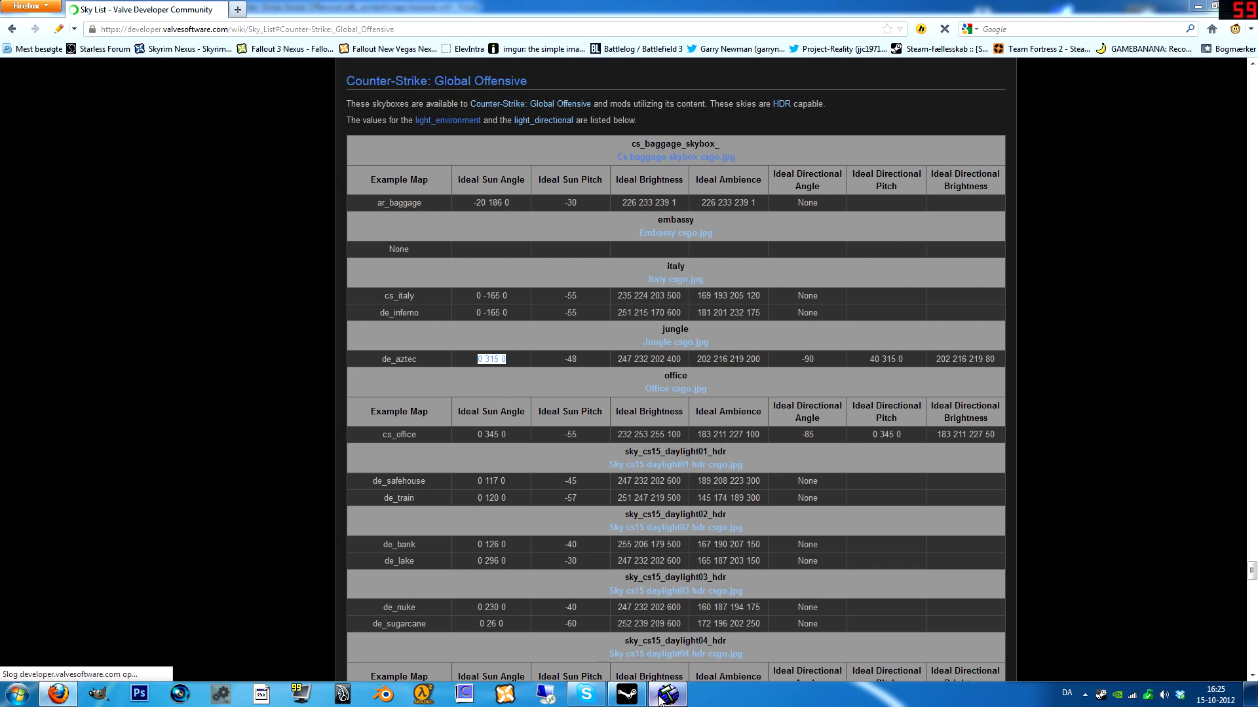
key("alt+Tab")
left_click(825, 193)
left_click(815, 447)
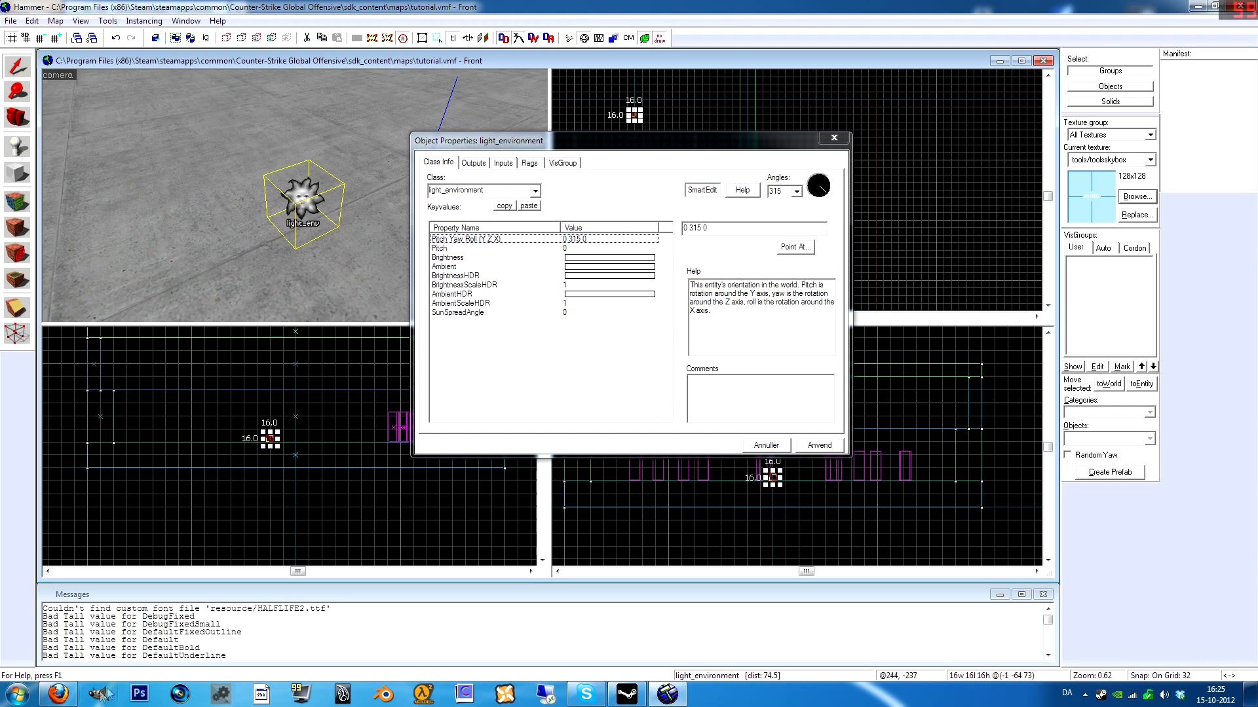
- Look up the jungle sky's ideal sun pitch in Firefox and set the light_environment's Pitch to -48 in Hammer
key("alt+Tab")
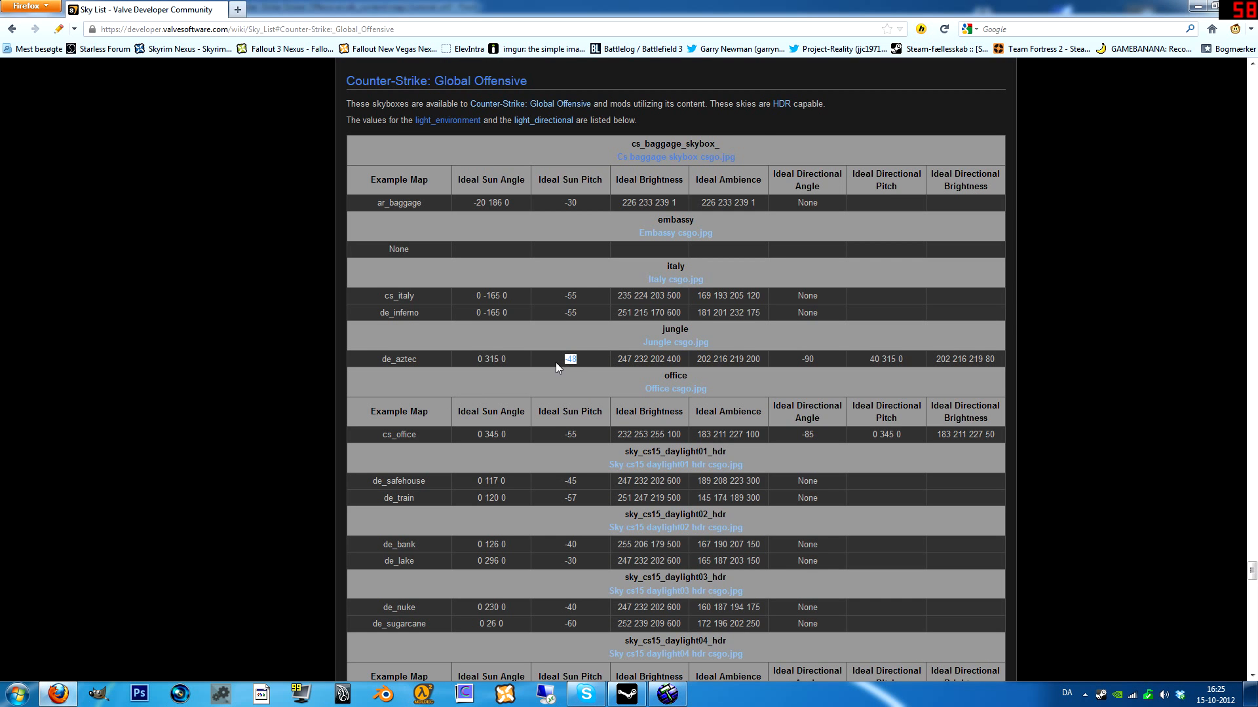
key("alt+Tab")
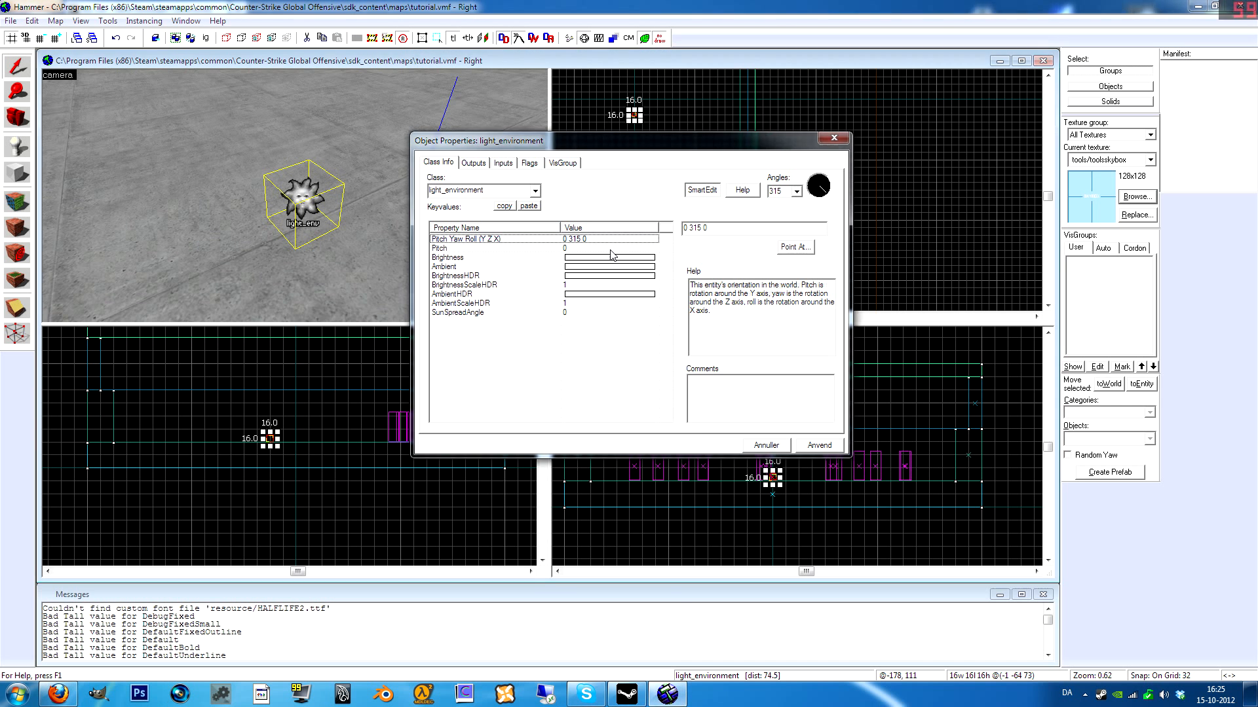
type("-48")
left_click(819, 444)
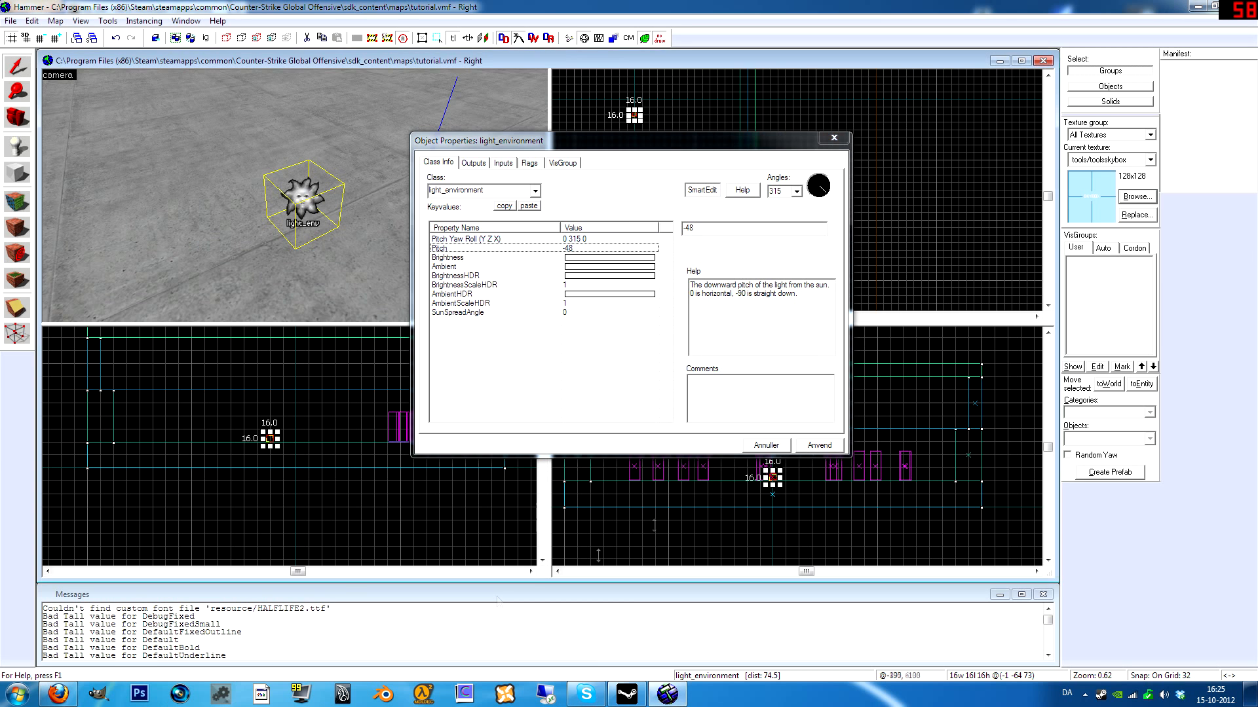
left_click(58, 694)
left_click_drag(681, 359, 619, 360)
key("ctrl+c")
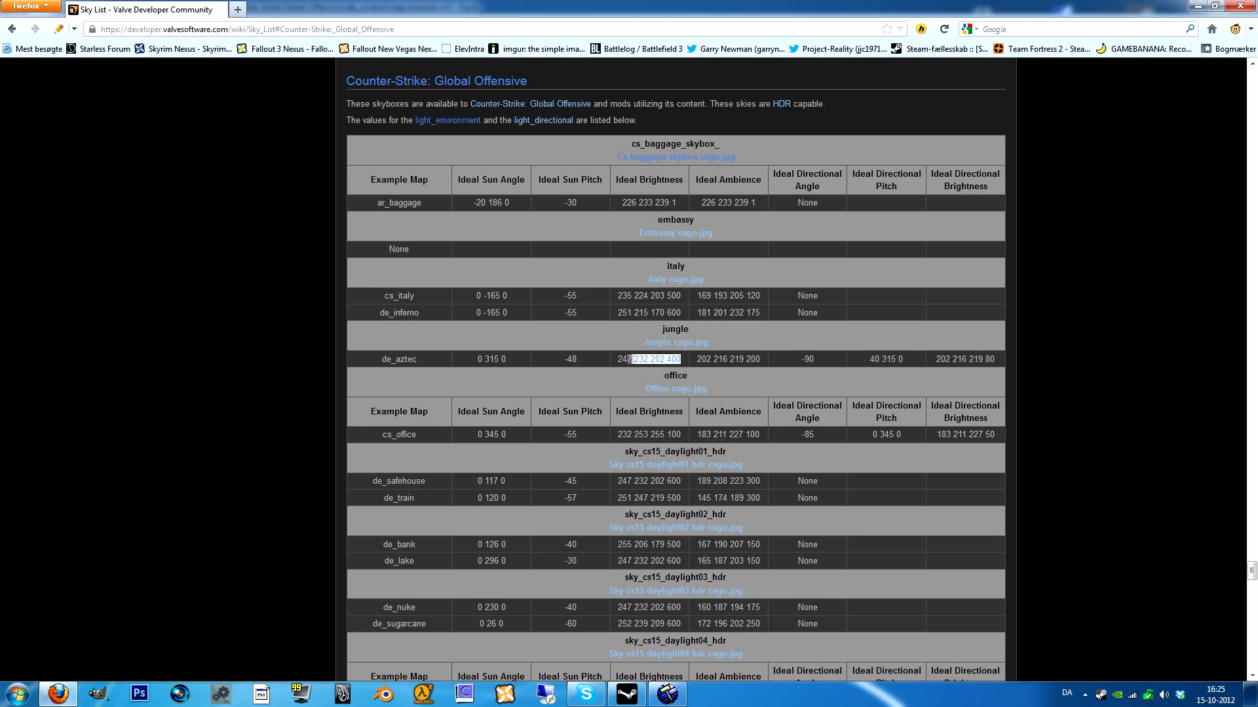
left_click(667, 694)
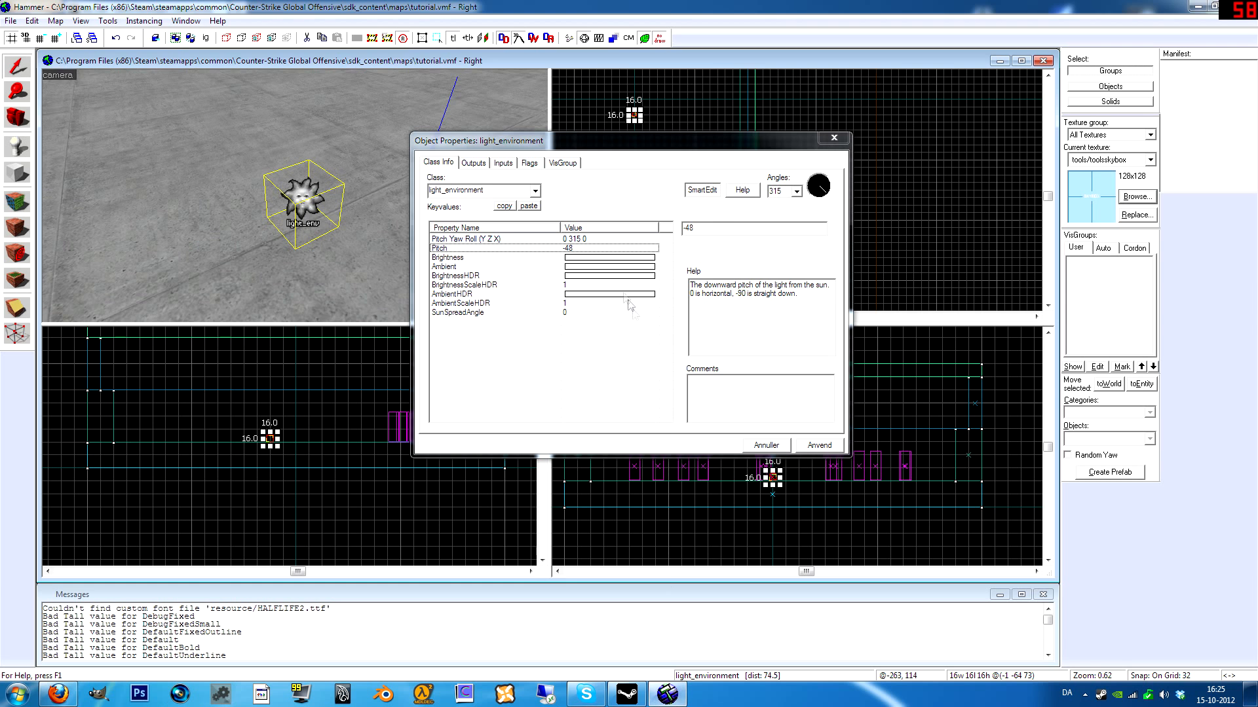
left_click(612, 259)
key("Tab")
key("ctrl+v")
left_click(819, 444)
left_click(57, 694)
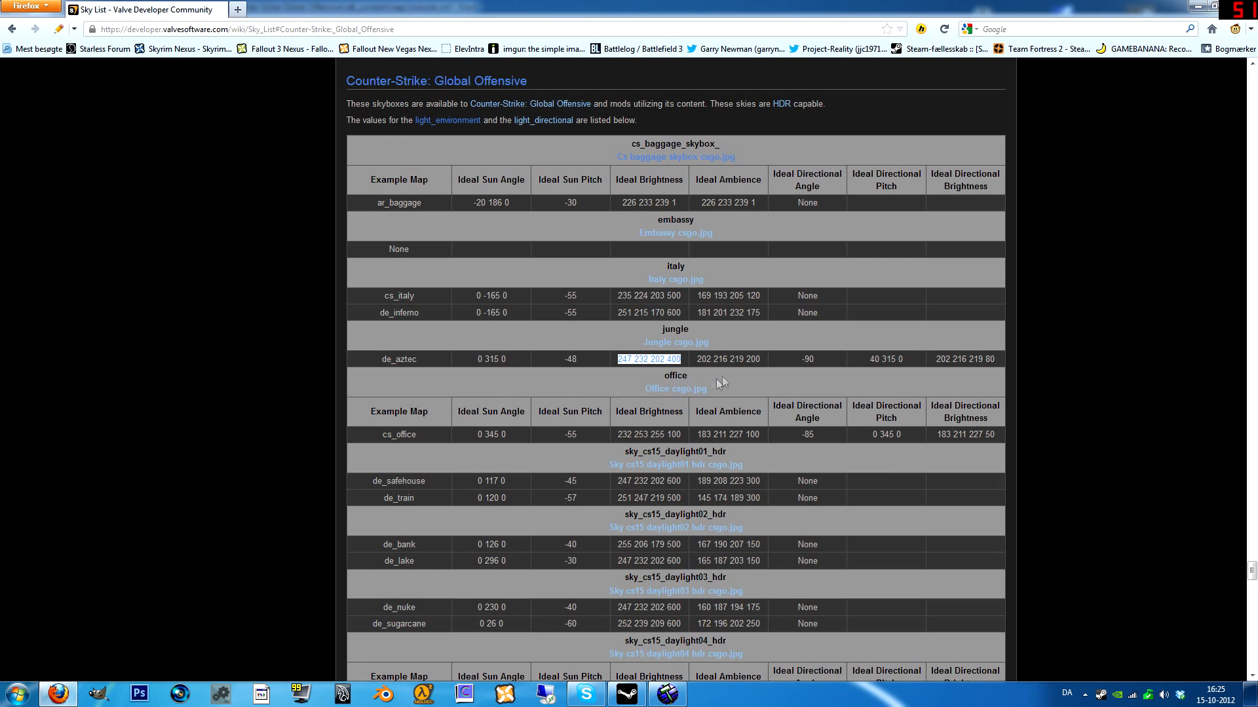
left_click(757, 359)
left_click_drag(758, 358, 705, 365)
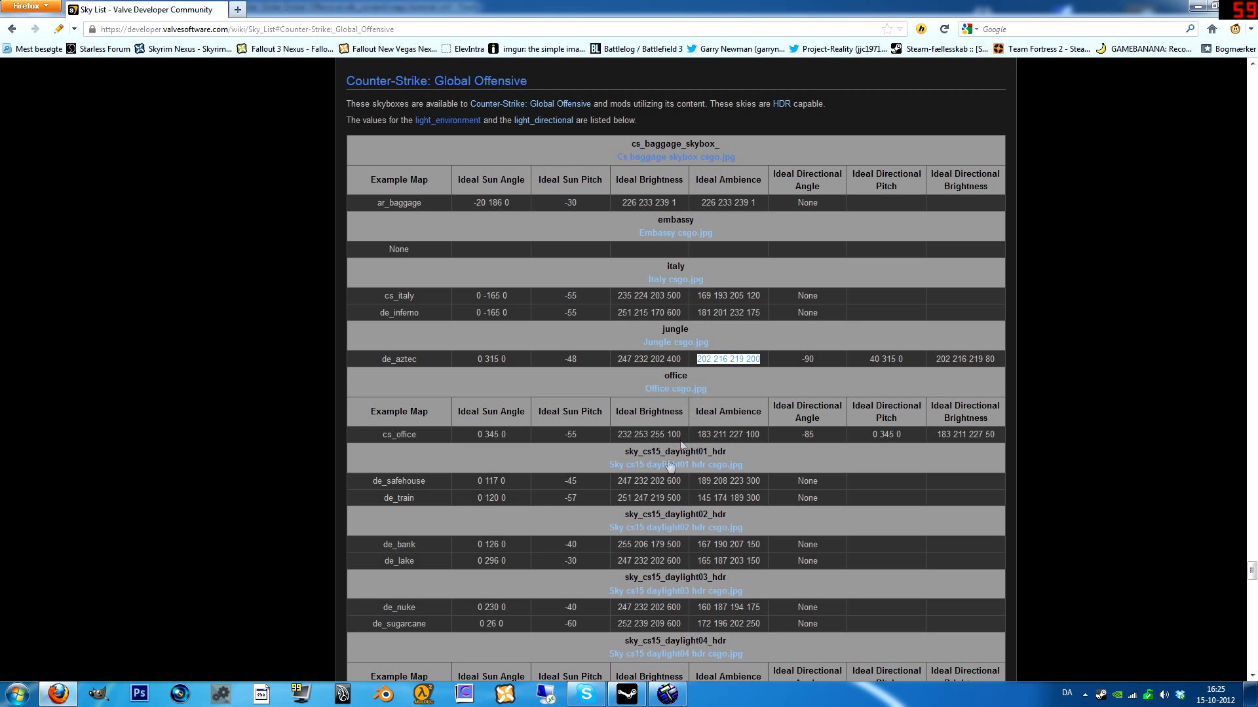
left_click(667, 693)
left_click(617, 268)
left_click_drag(733, 227, 682, 227)
key("ctrl+v")
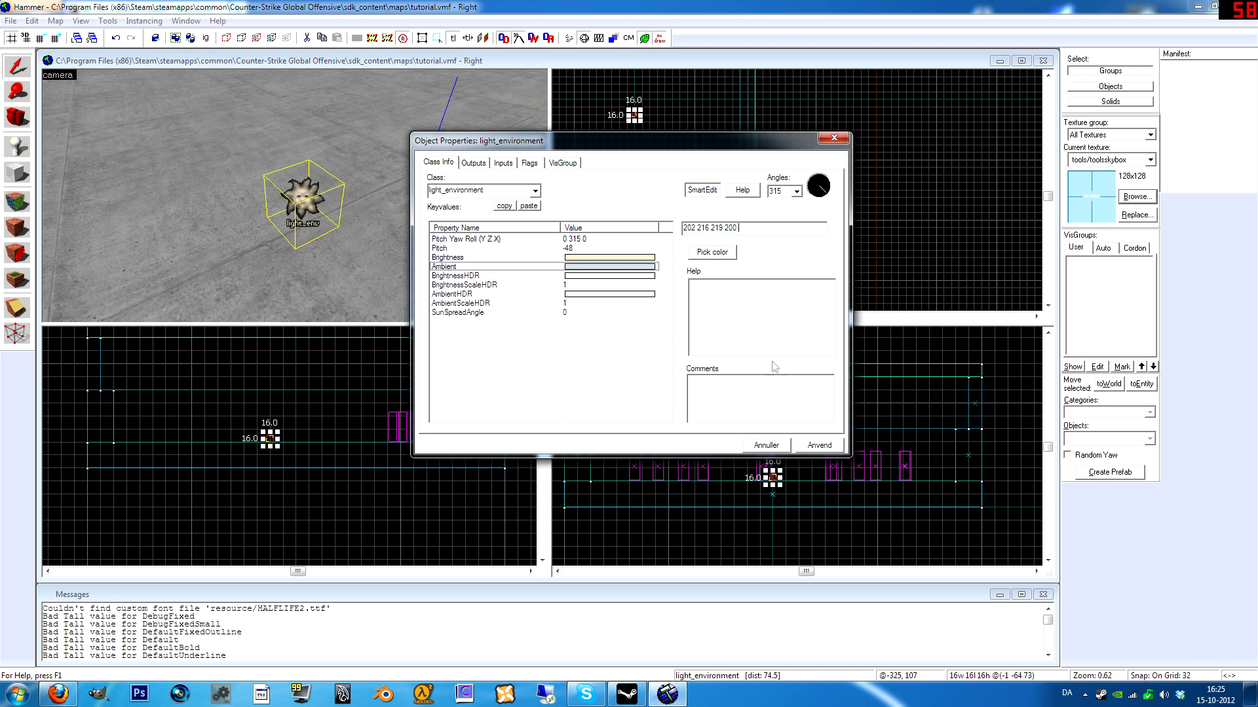
- Check the jungle sky's ideal directional values in Firefox, return to Hammer, apply the light_environment's properties and close them
left_click(69, 695)
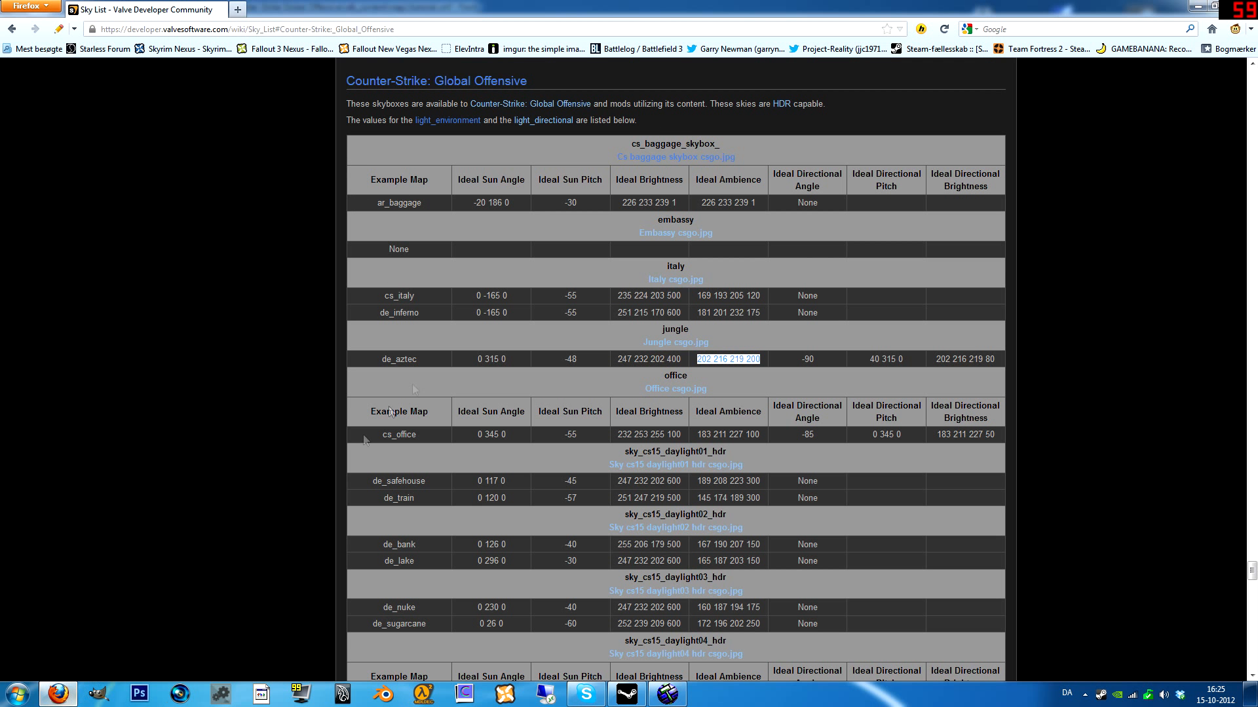
left_click(827, 357)
left_click(667, 694)
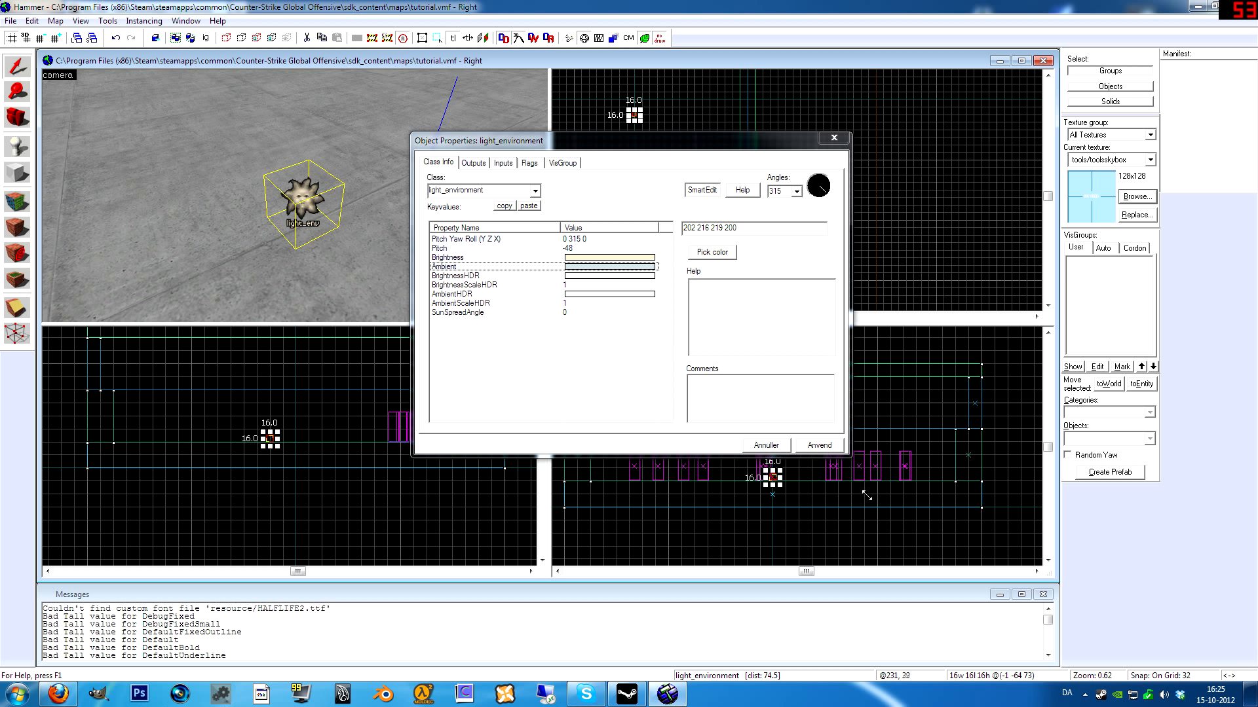
left_click(818, 445)
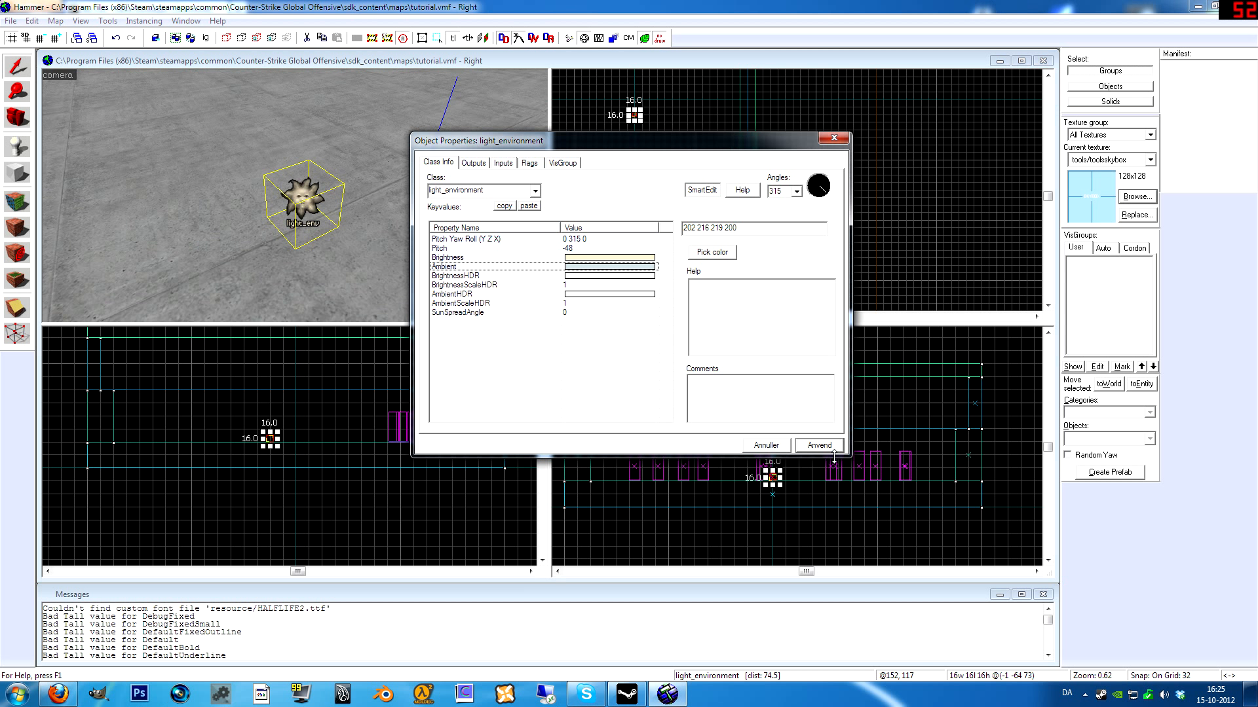
left_click(766, 445)
left_click(609, 261)
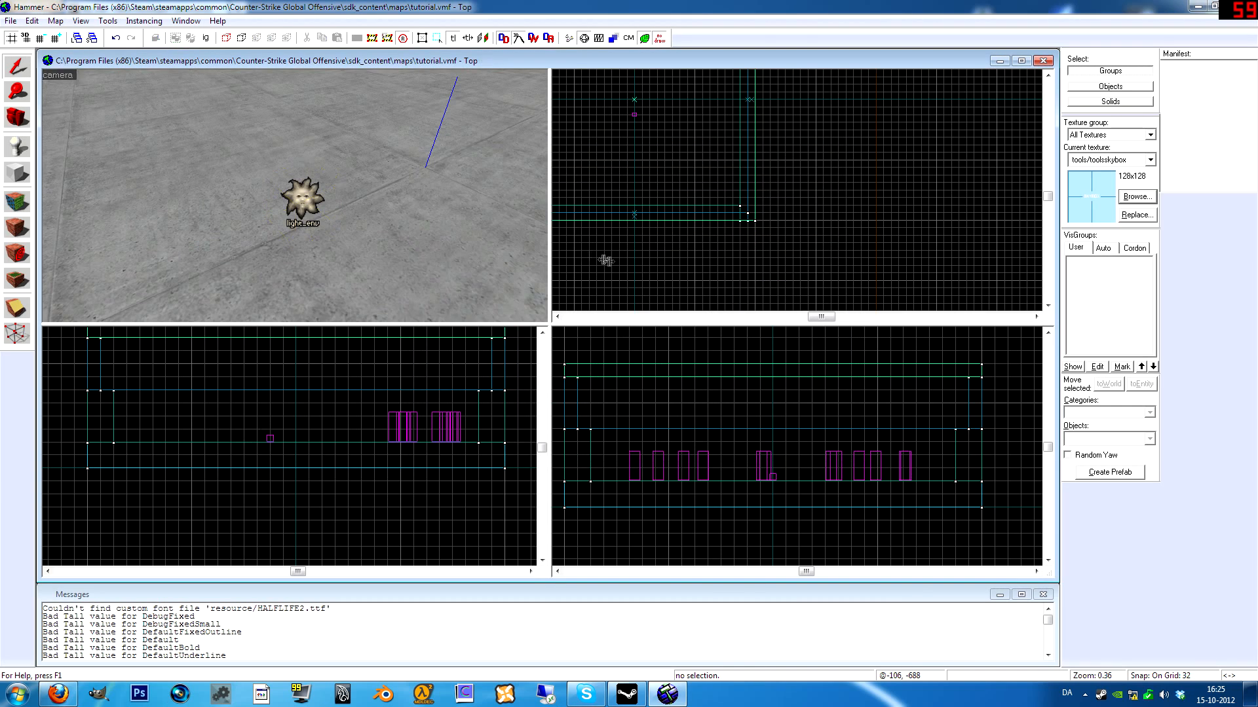
key("z")
key("s")
key("a")
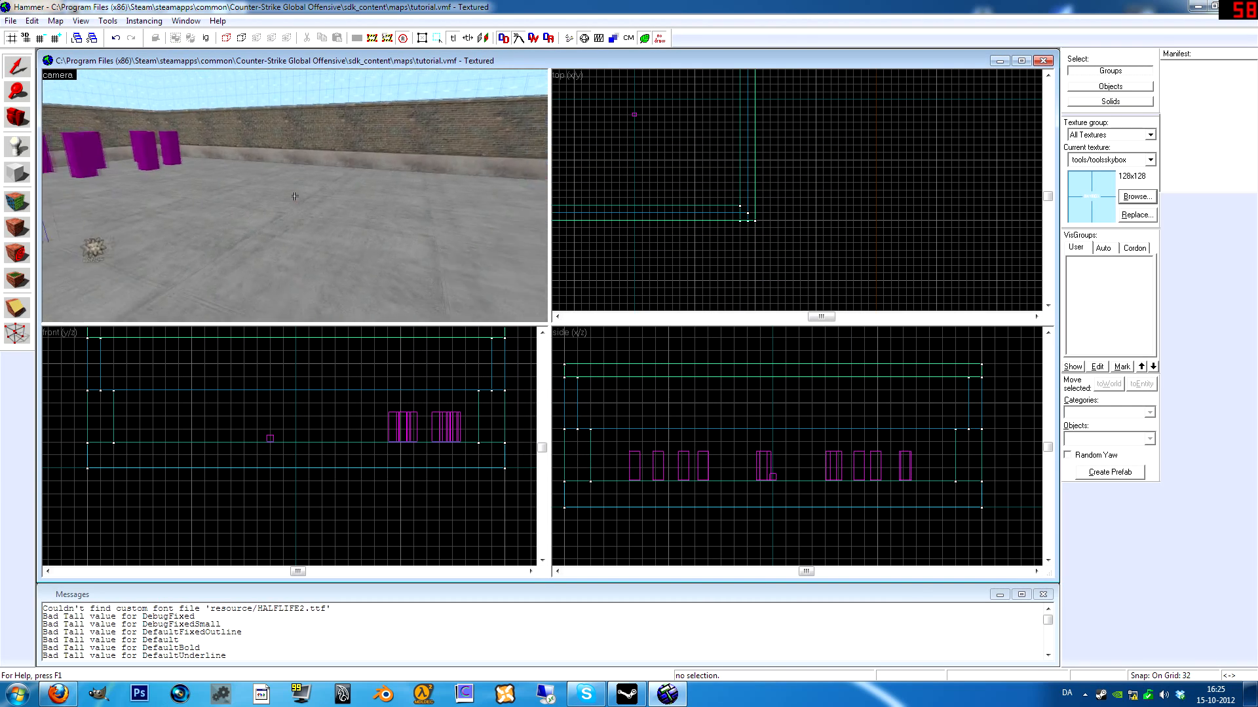
key("d")
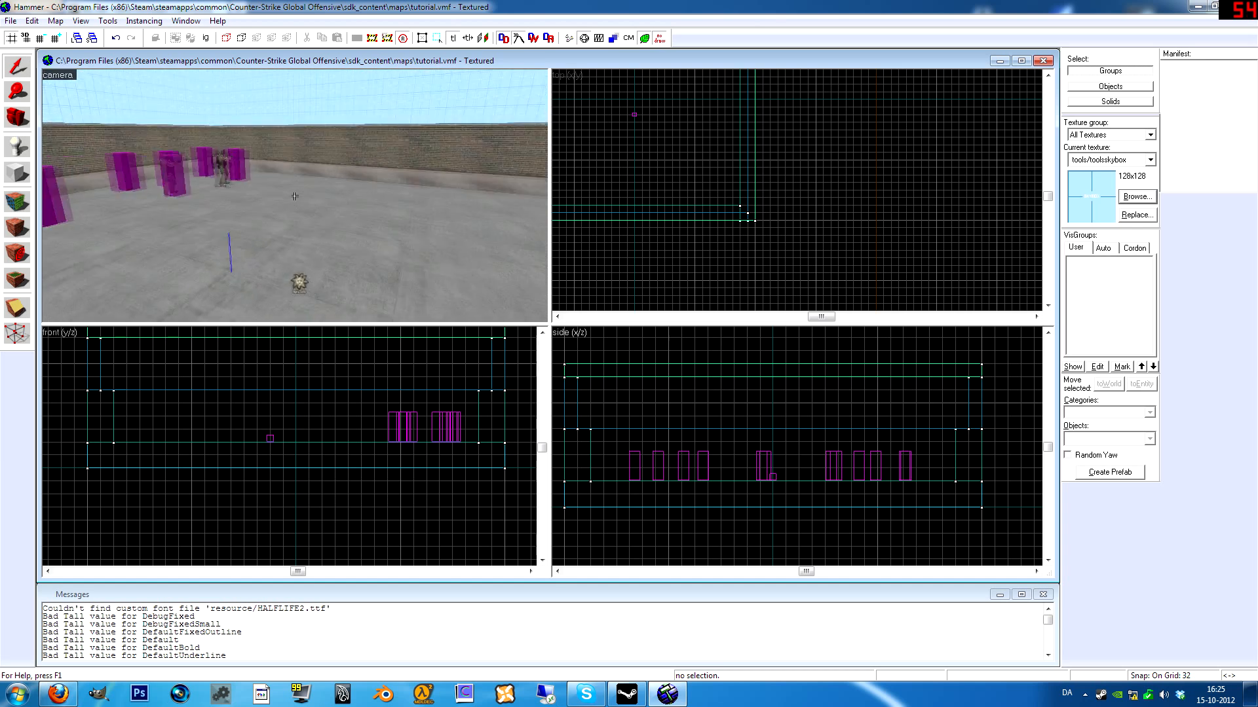
key("w")
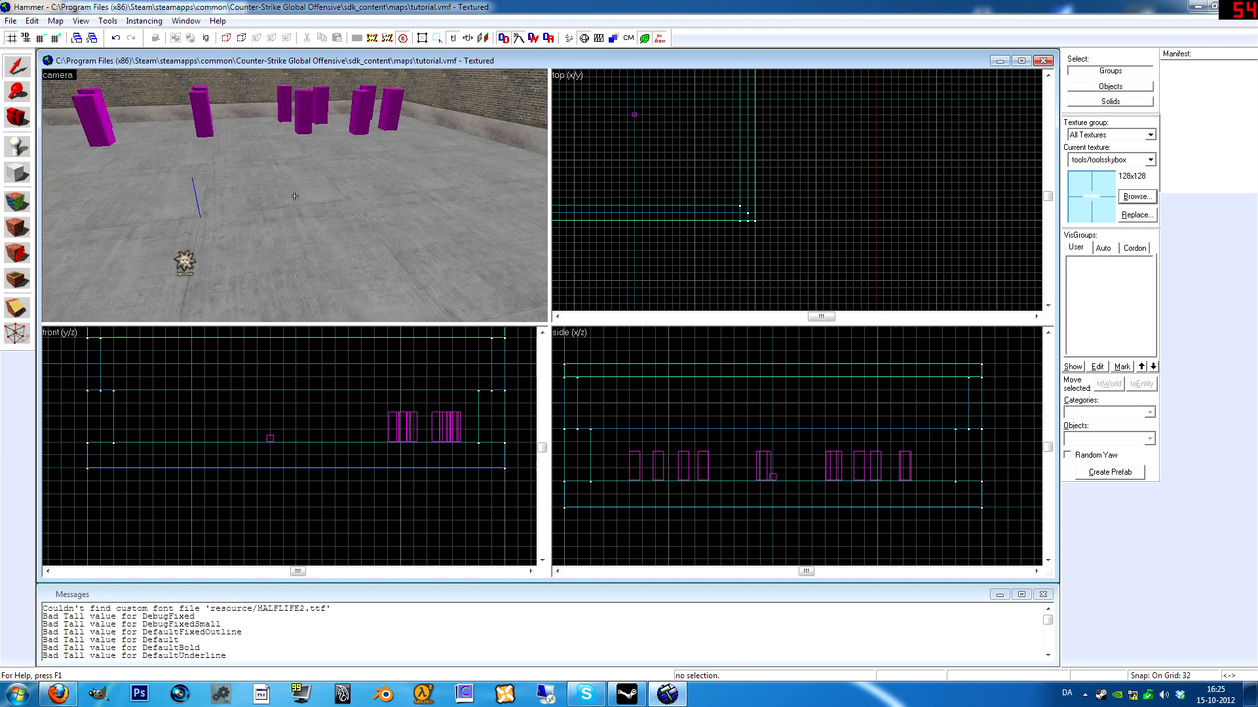
key("z")
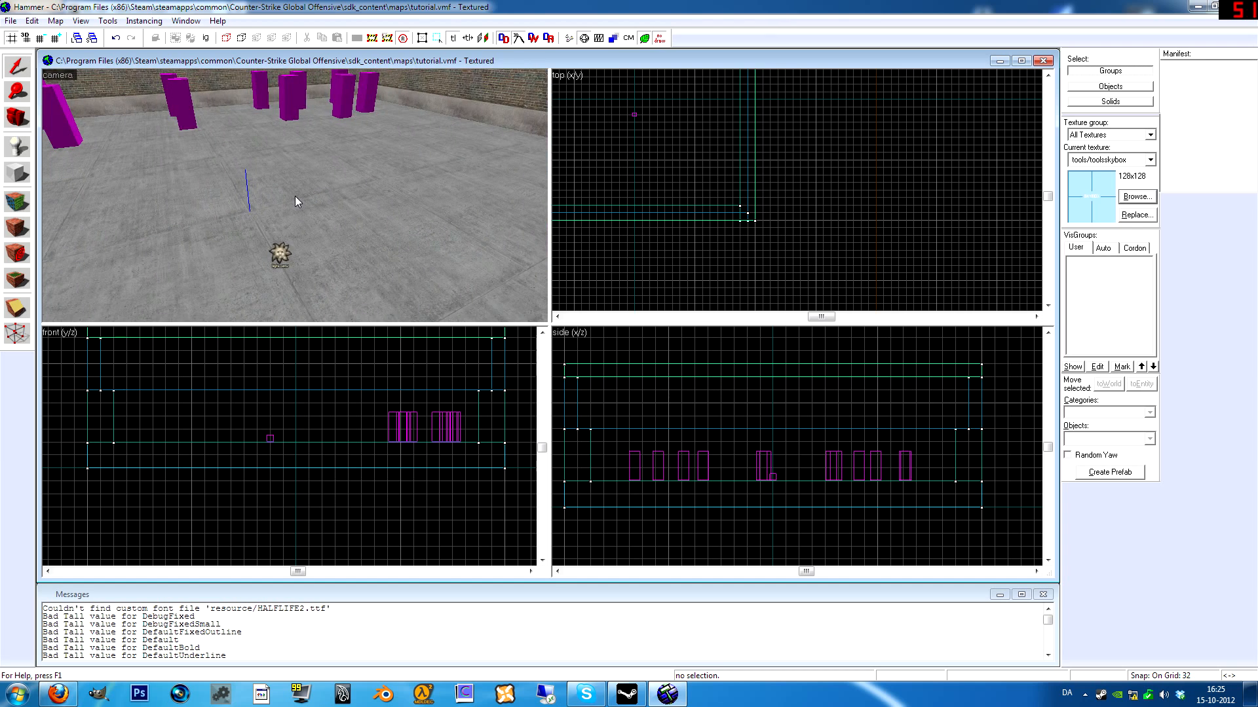
- Compile the map with BSP, VIS and RAD on Normal, HDR enabled and no game launch, and close the finished compile window
key("F9")
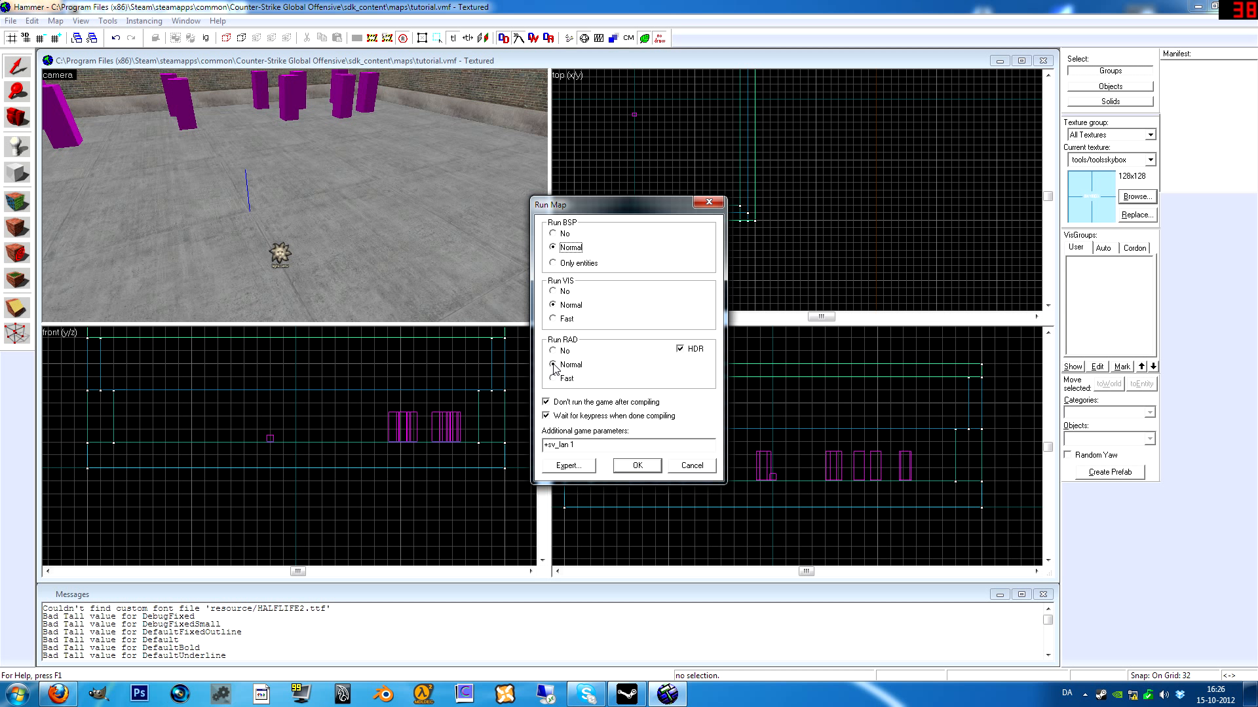
left_click(636, 466)
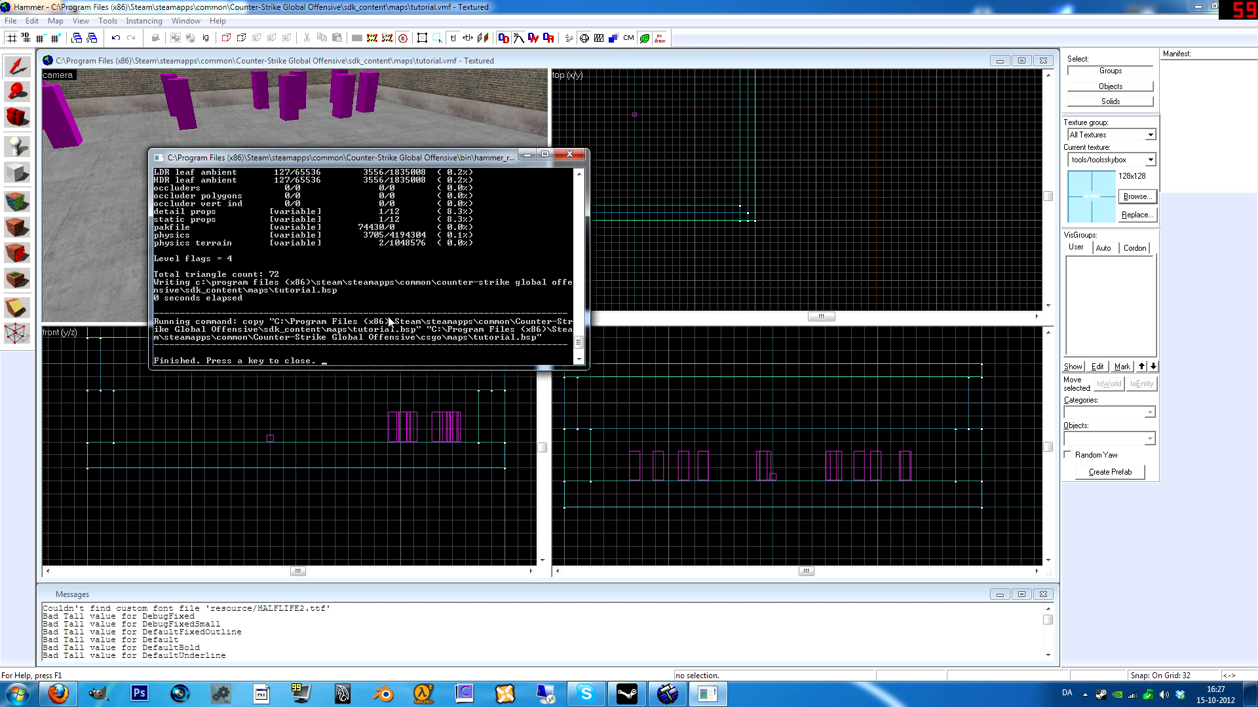
key("Return")
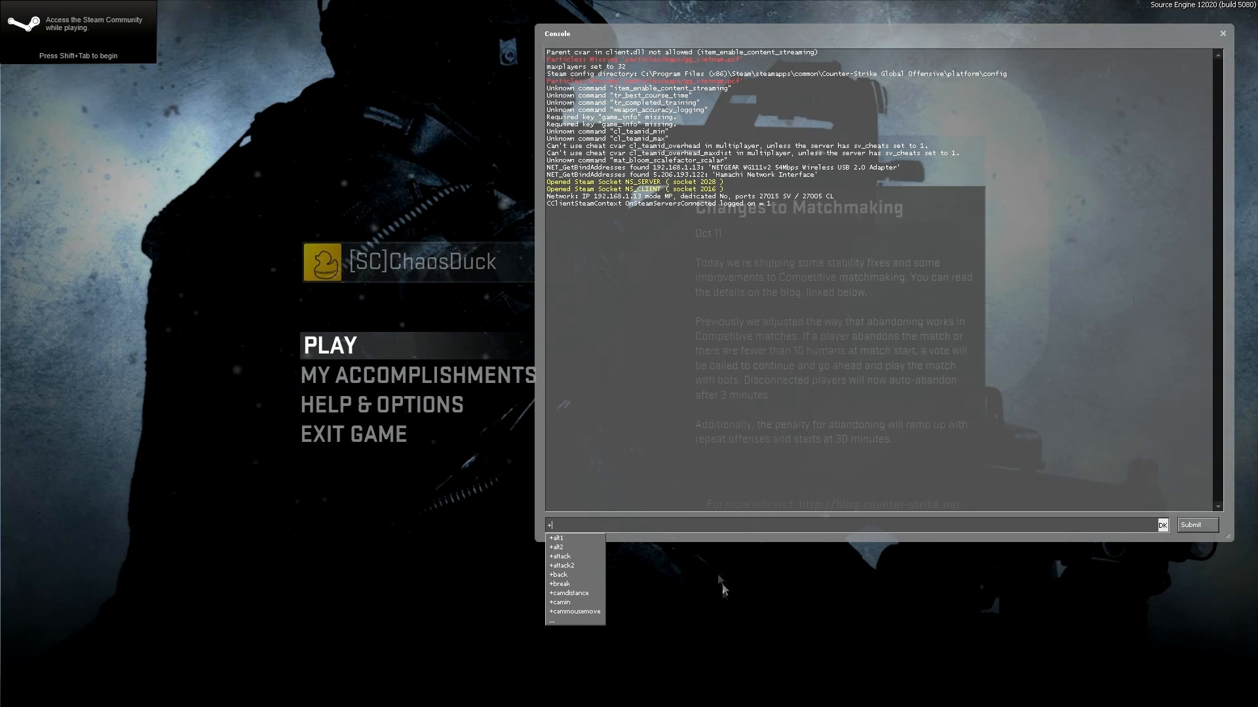
- In Counter-Strike: Global Offensive, run "map tutorial" in the console and join the Counter-Terrorists
key("BackSpace")
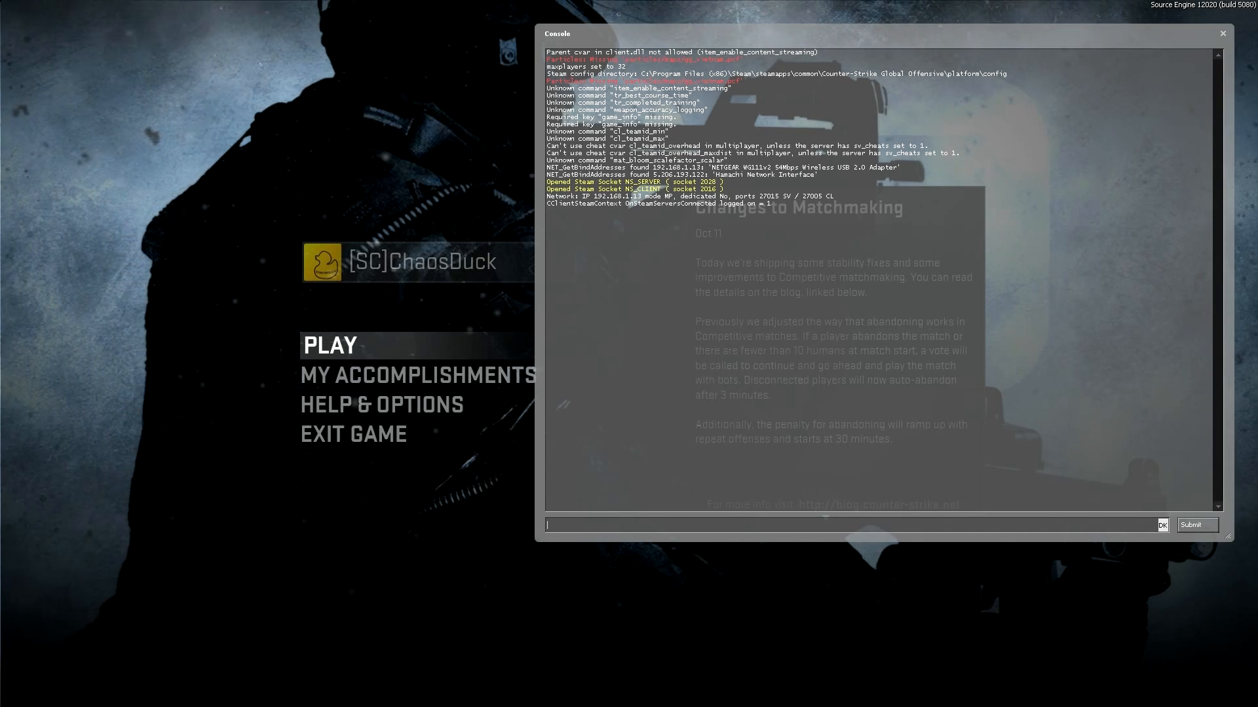
type("map tutor")
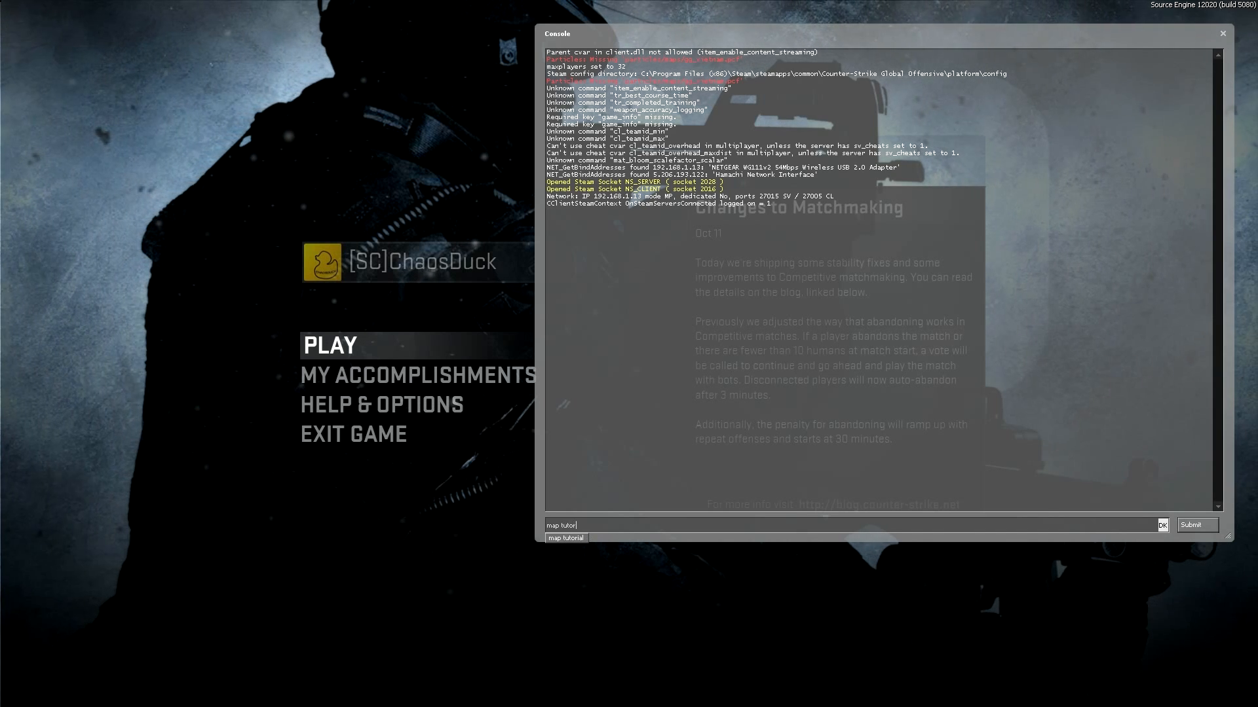
type("ia")
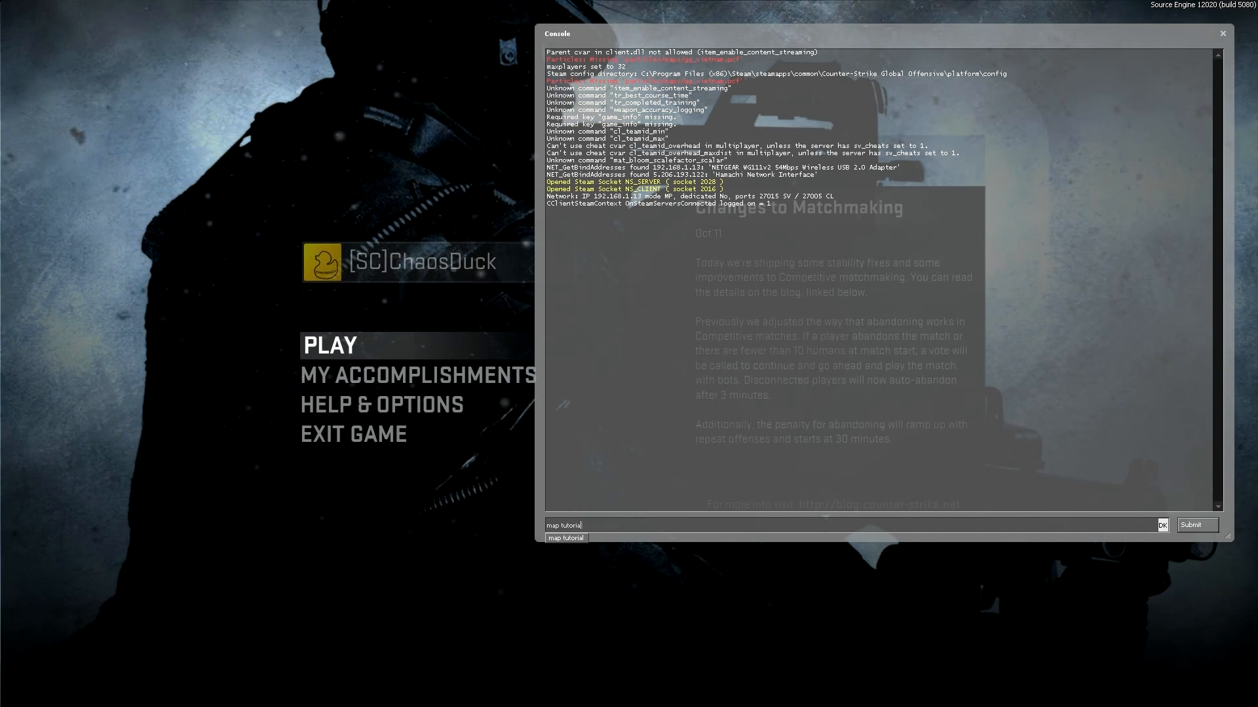
type("l")
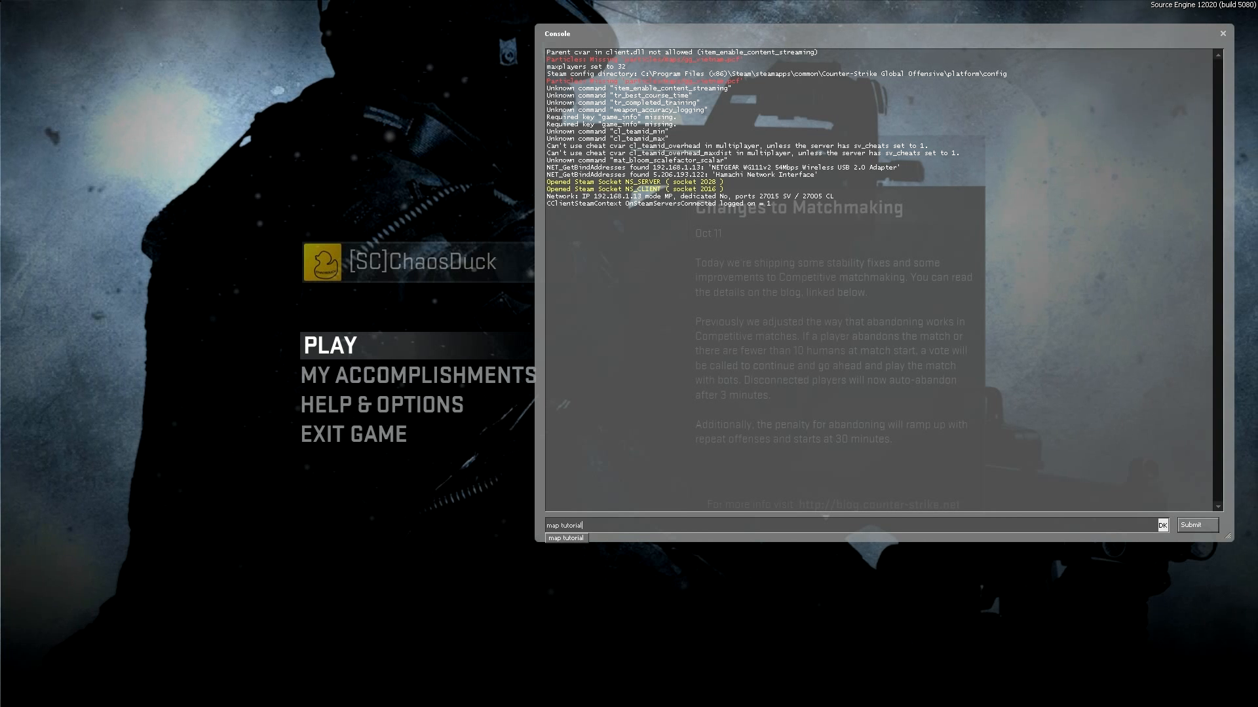
key("Return")
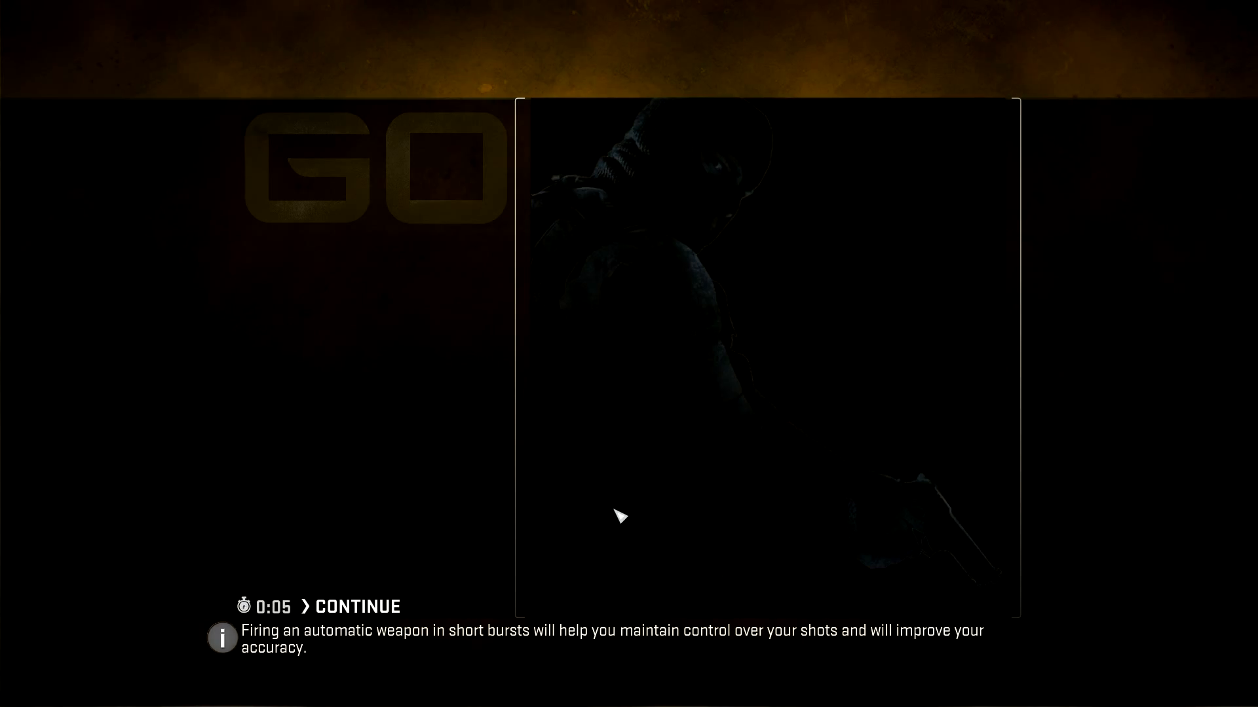
left_click(615, 511)
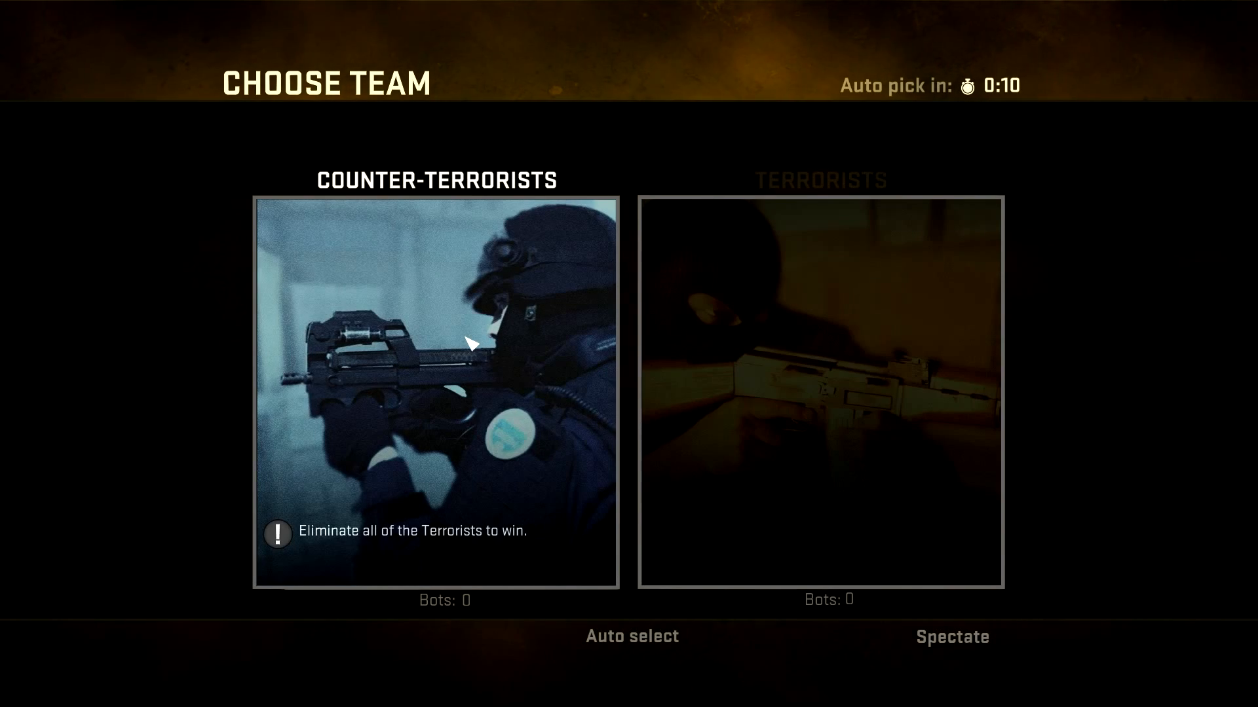
left_click(462, 301)
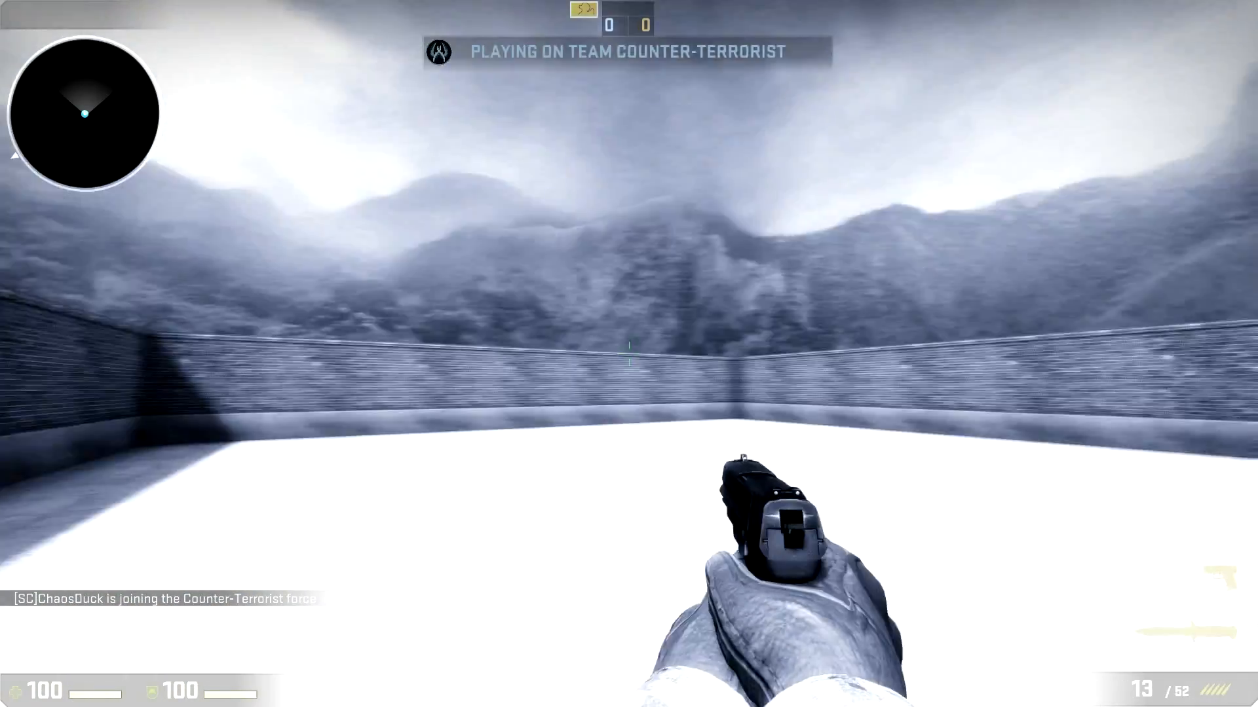
- Walk around the map in game and examine the jungle sky and the sunlight on the floor and walls
key("w")
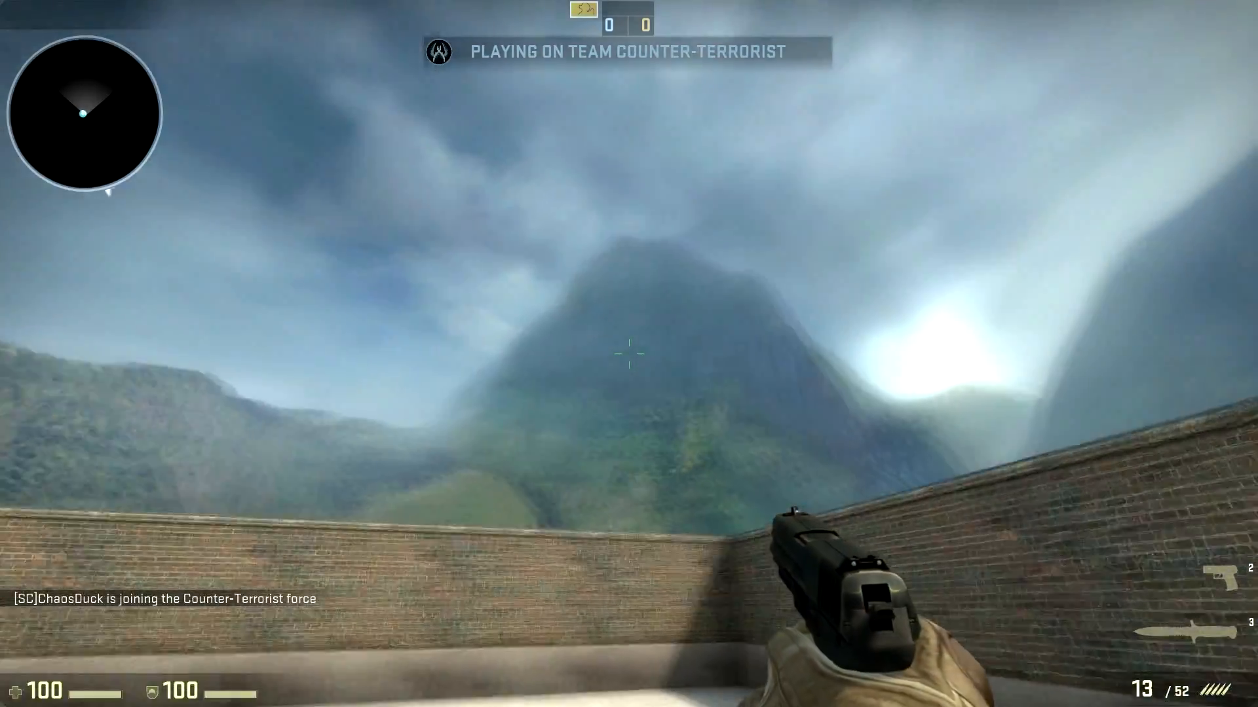
key("f")
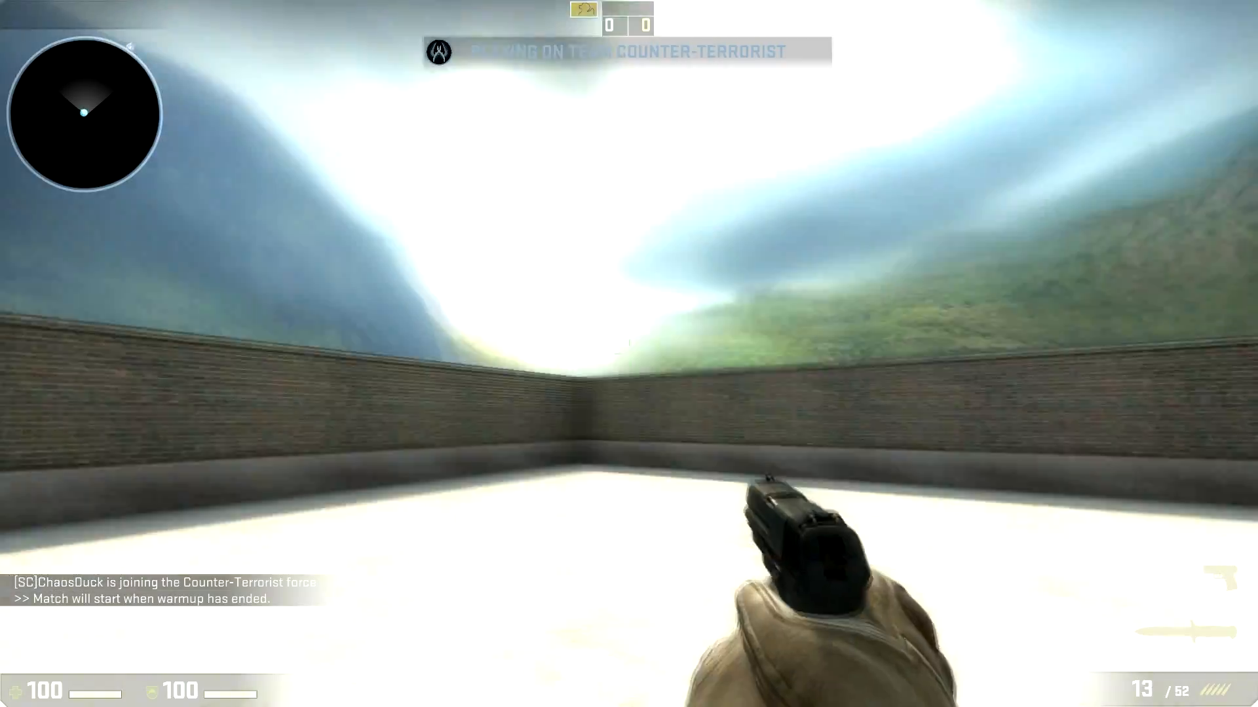
key("w")
key("w")
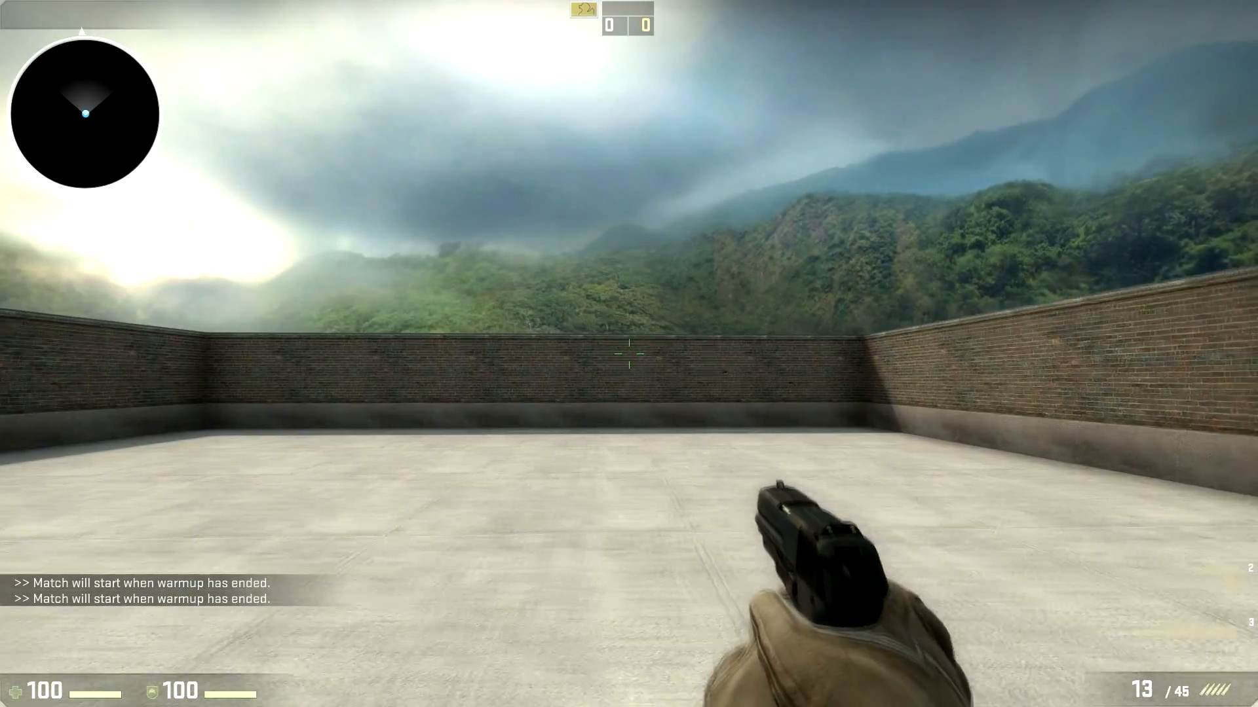
key("w")
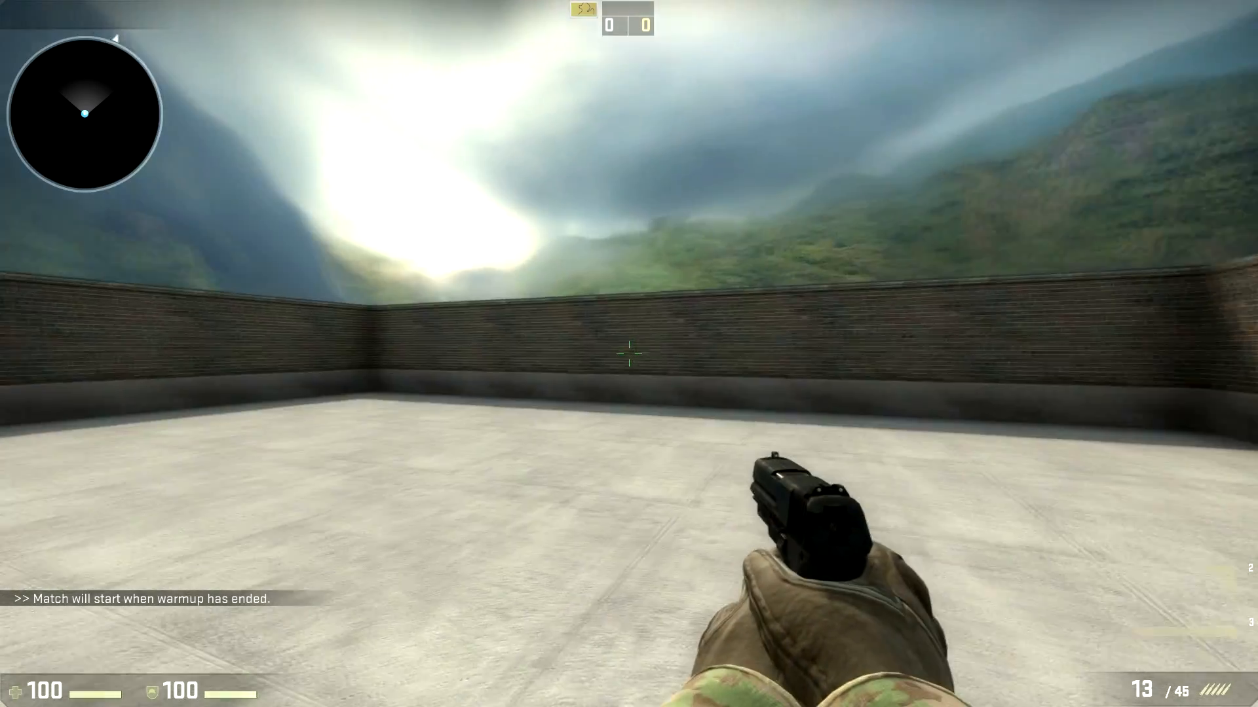
key("w")
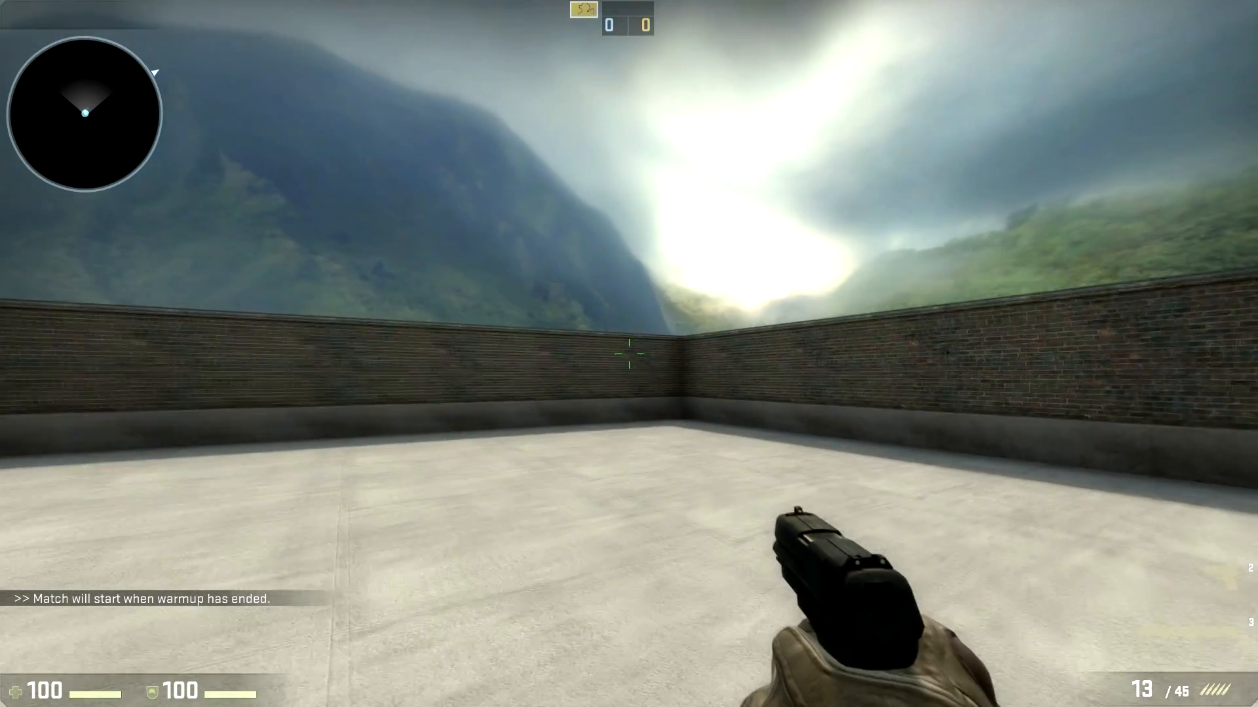